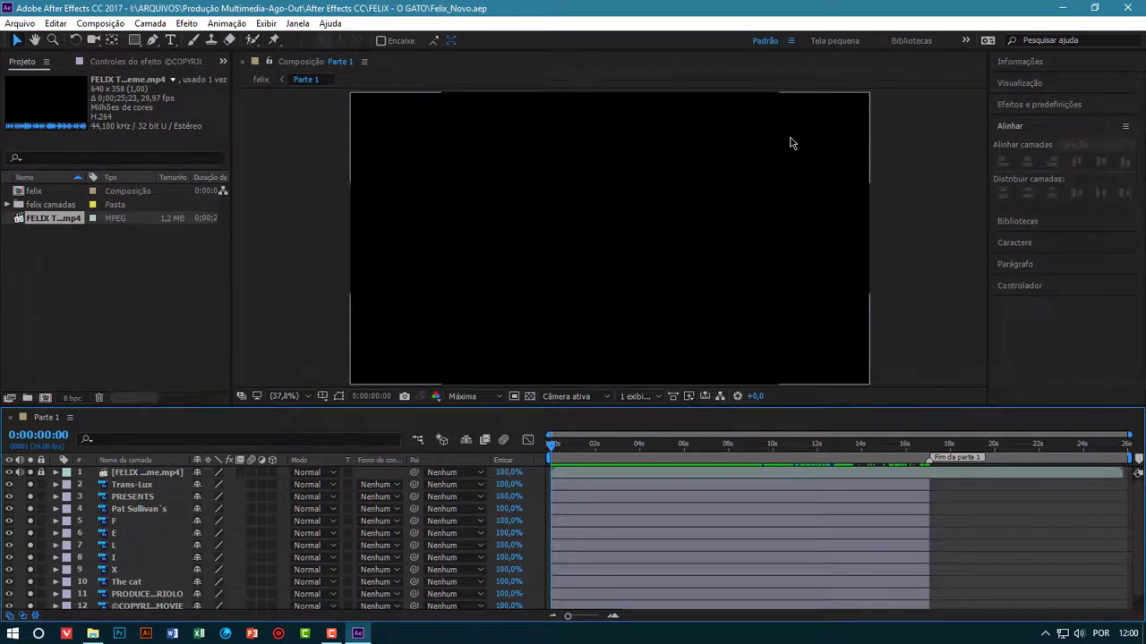
# Enlarge the timeline area to show all layers and check the reference video layer's visibility by toggling it off and on
pyautogui.press(',')
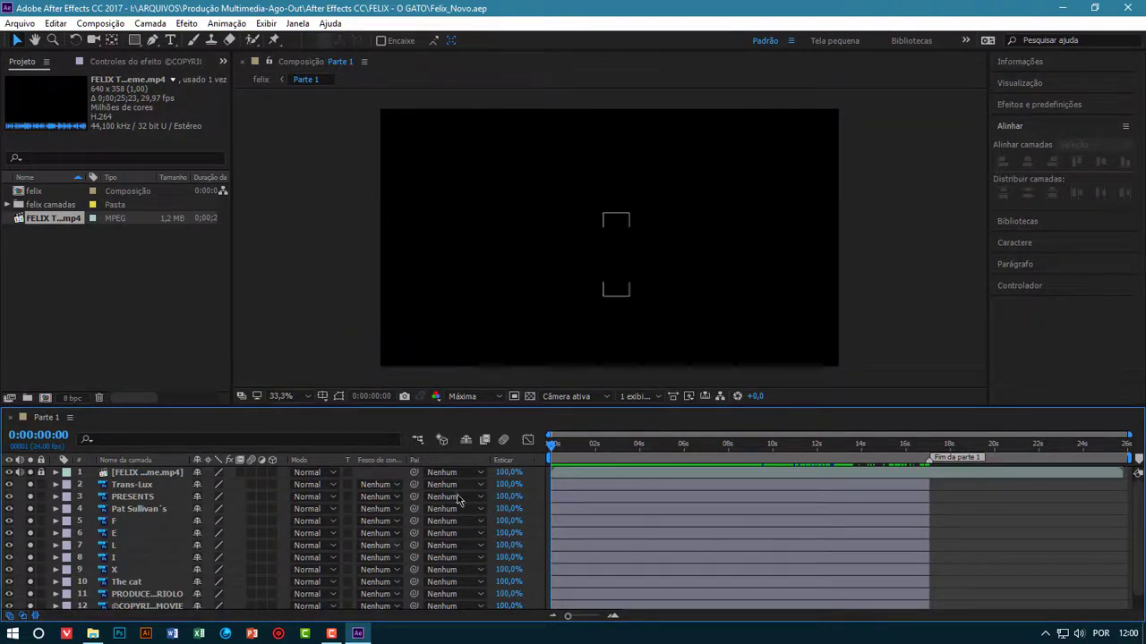
pyautogui.moveTo(526, 408); pyautogui.dragTo(530, 305)
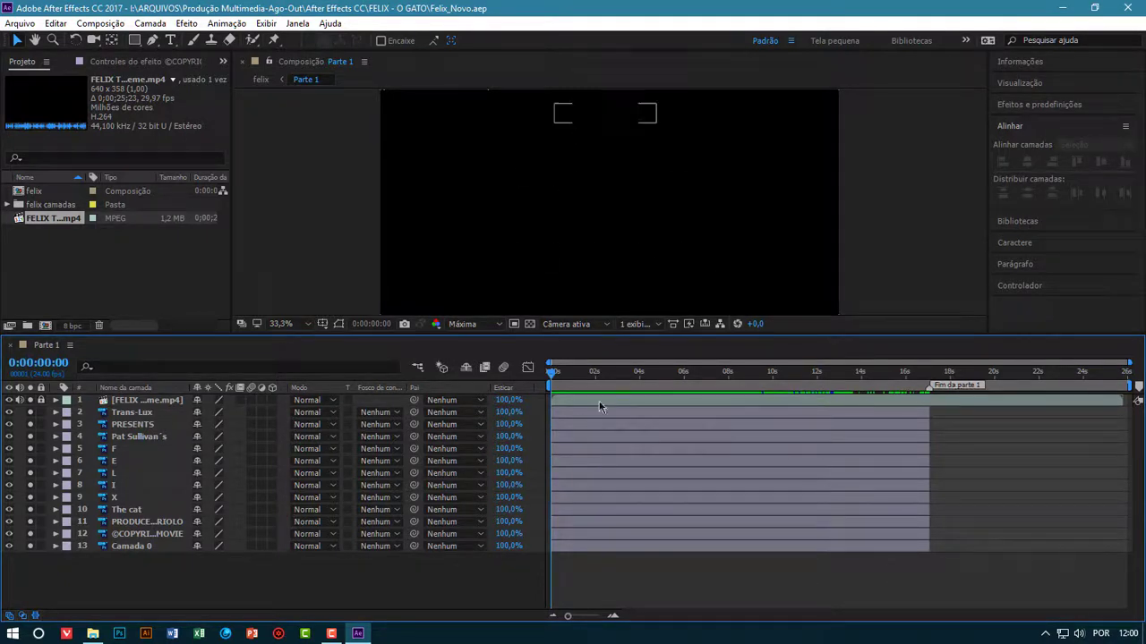
pyautogui.moveTo(552, 371)
pyautogui.mouseDown()
pyautogui.moveTo(936, 376)
pyautogui.moveTo(550, 378)
pyautogui.mouseUp()
pyautogui.click(8, 400)
pyautogui.click(9, 400)
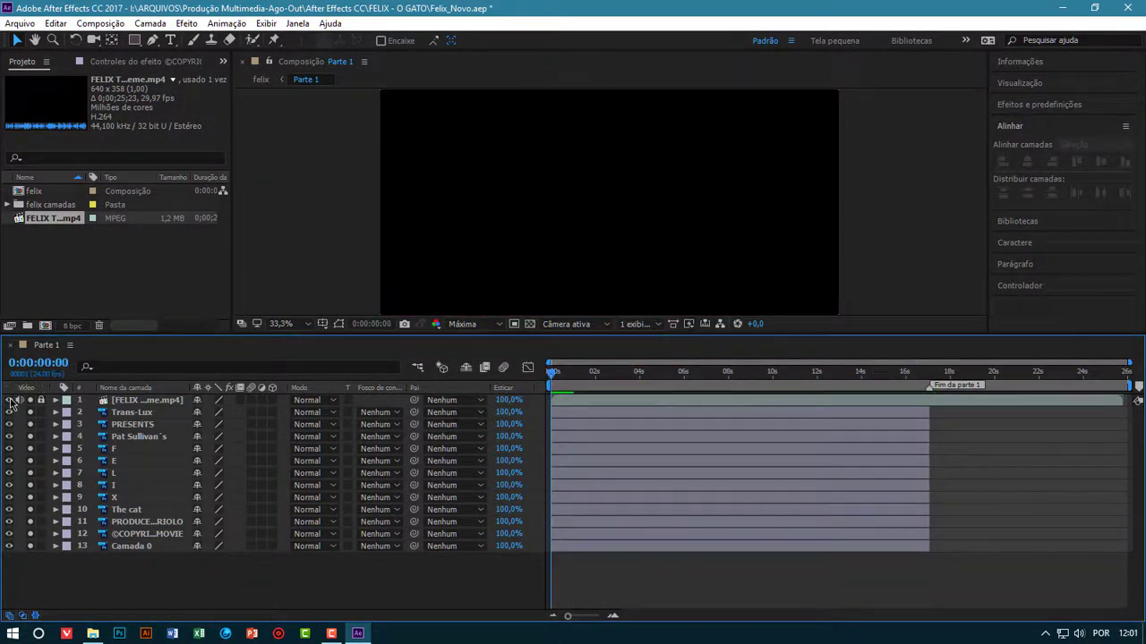
# Select all layers from Trans-Lux to Camada 0 and end the work area at the "Fim da parte 1" marker
pyautogui.click(126, 413)
pyautogui.keyDown('shift'); pyautogui.click(134, 546); pyautogui.keyUp('shift')
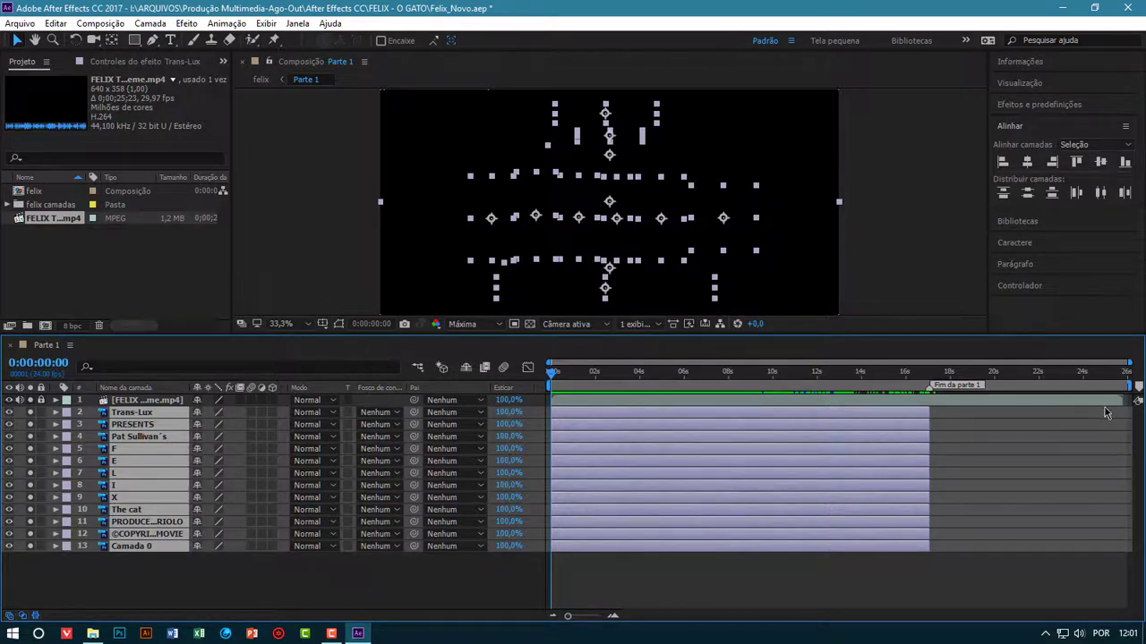
pyautogui.moveTo(1127, 387); pyautogui.dragTo(933, 390)
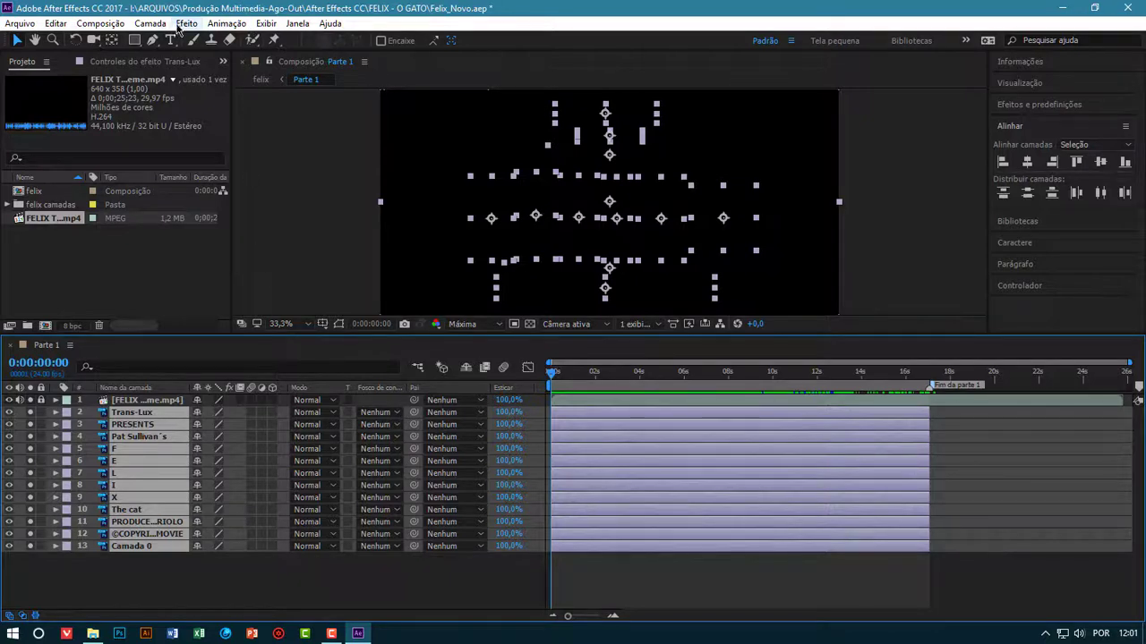
# Pre-compose the selected layers into a new composition named Parte 1, moving all attributes into it
pyautogui.click(100, 23)
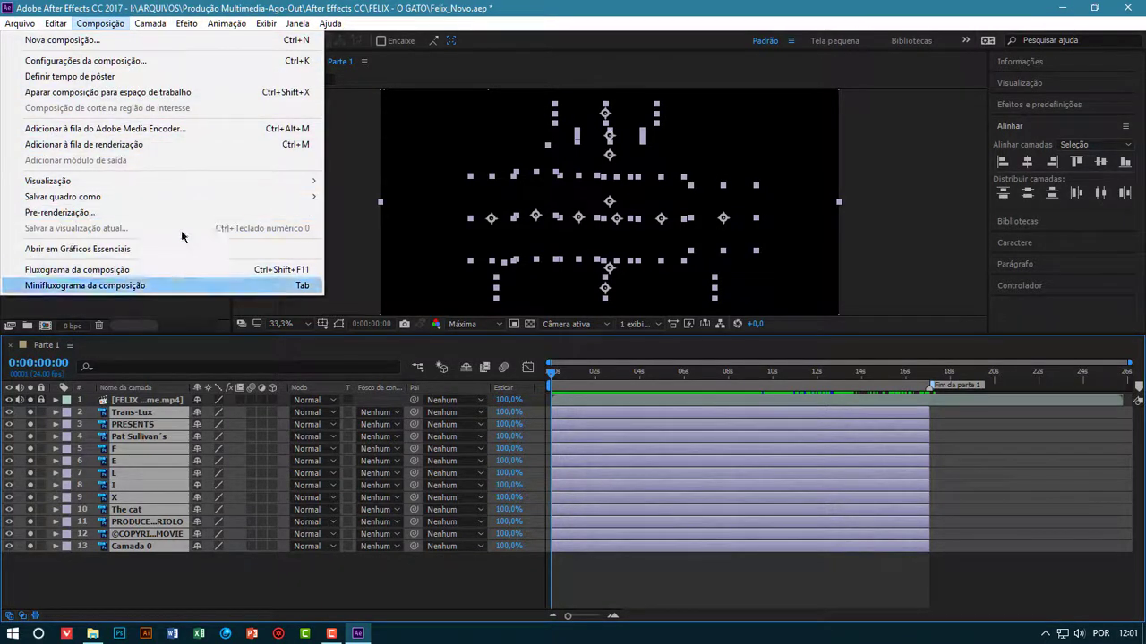
pyautogui.moveTo(151, 24)
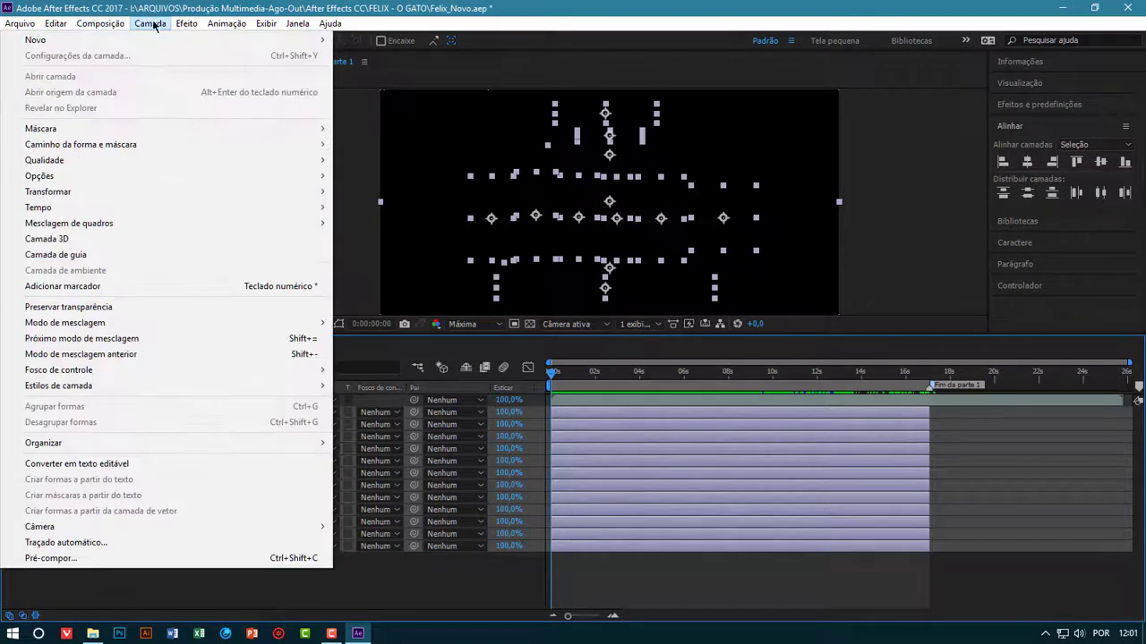
pyautogui.click(167, 566)
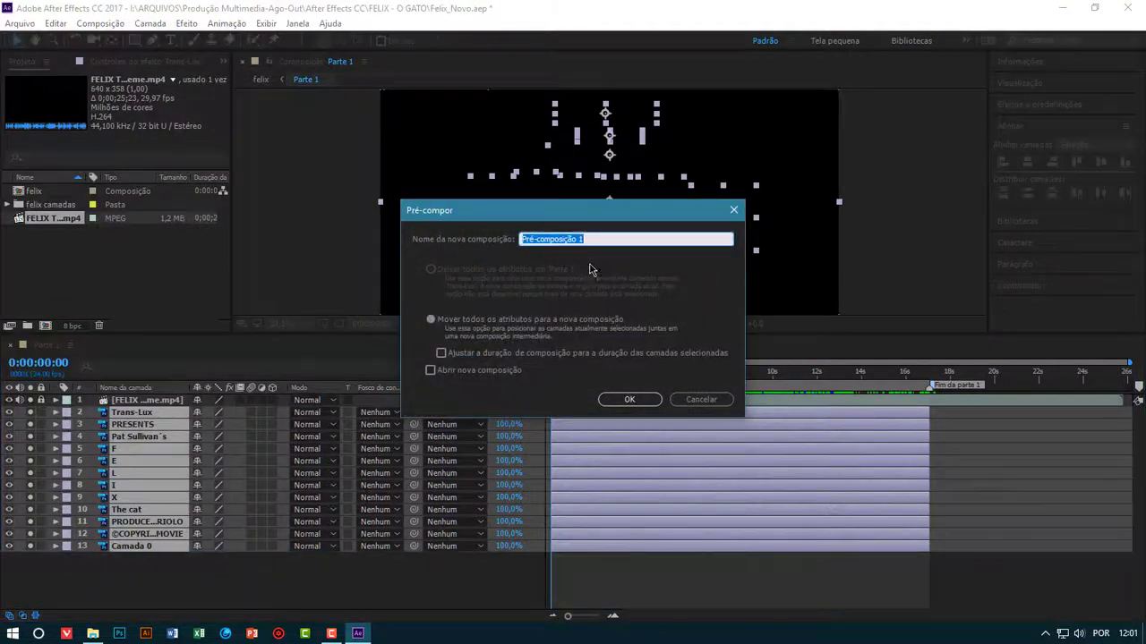
pyautogui.write('Parte')
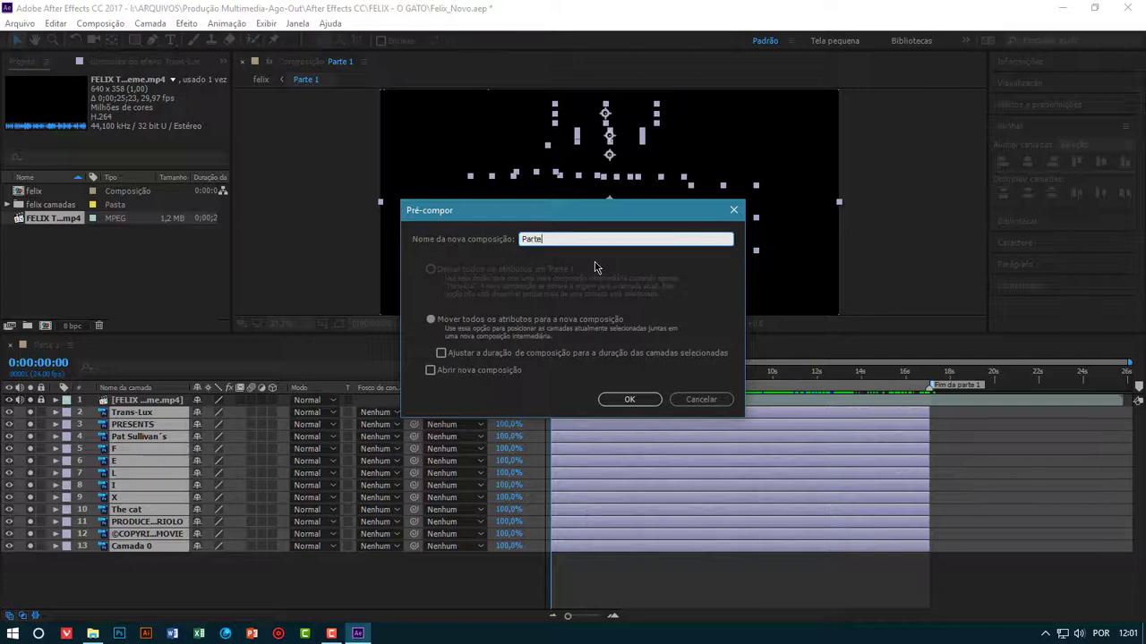
pyautogui.click(631, 400)
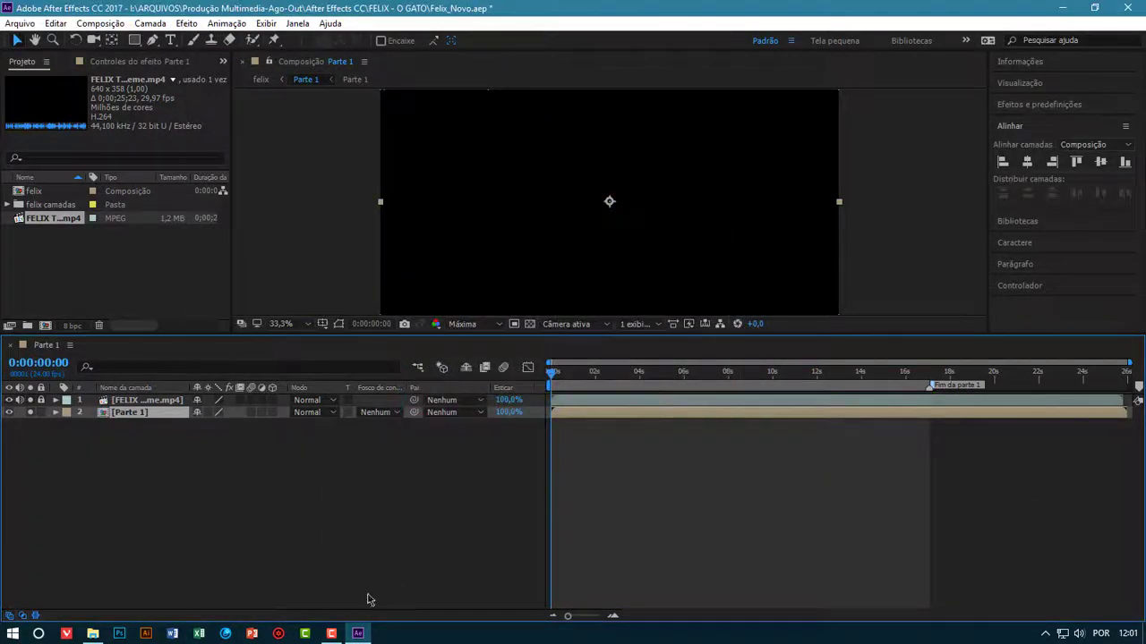
# Preview the pre-composed layer at 0:00:16:05, open it to inspect the layers it contains, and return to the main Parte 1 composition
pyautogui.click(390, 514)
pyautogui.click(595, 415)
pyautogui.moveTo(553, 373); pyautogui.dragTo(910, 394)
pyautogui.click(146, 447)
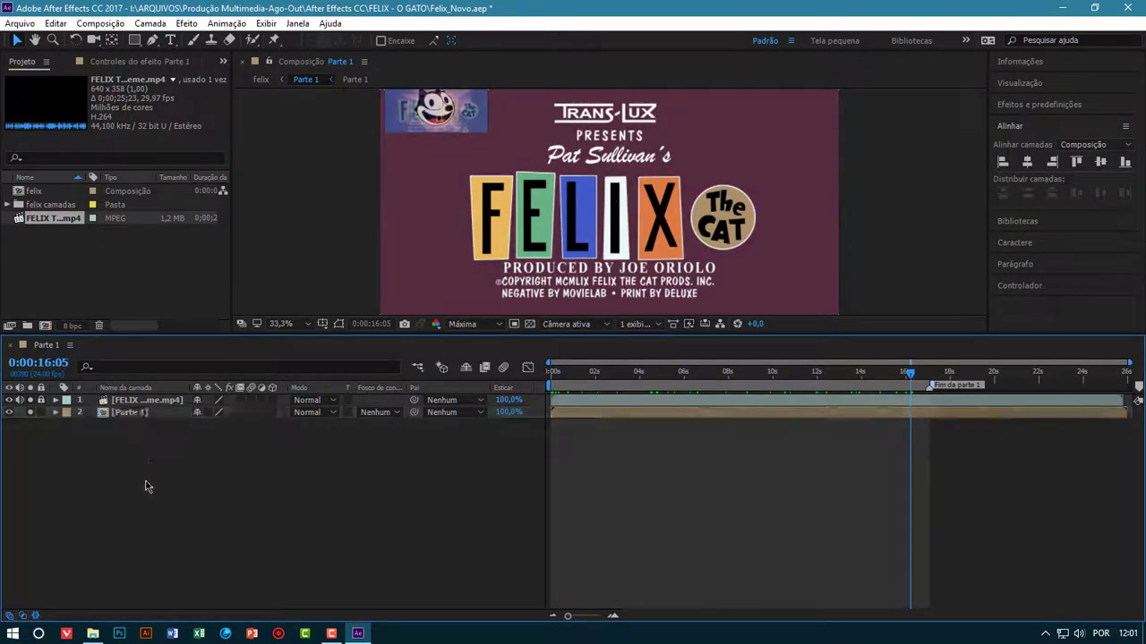
pyautogui.click(136, 415)
pyautogui.click(93, 261)
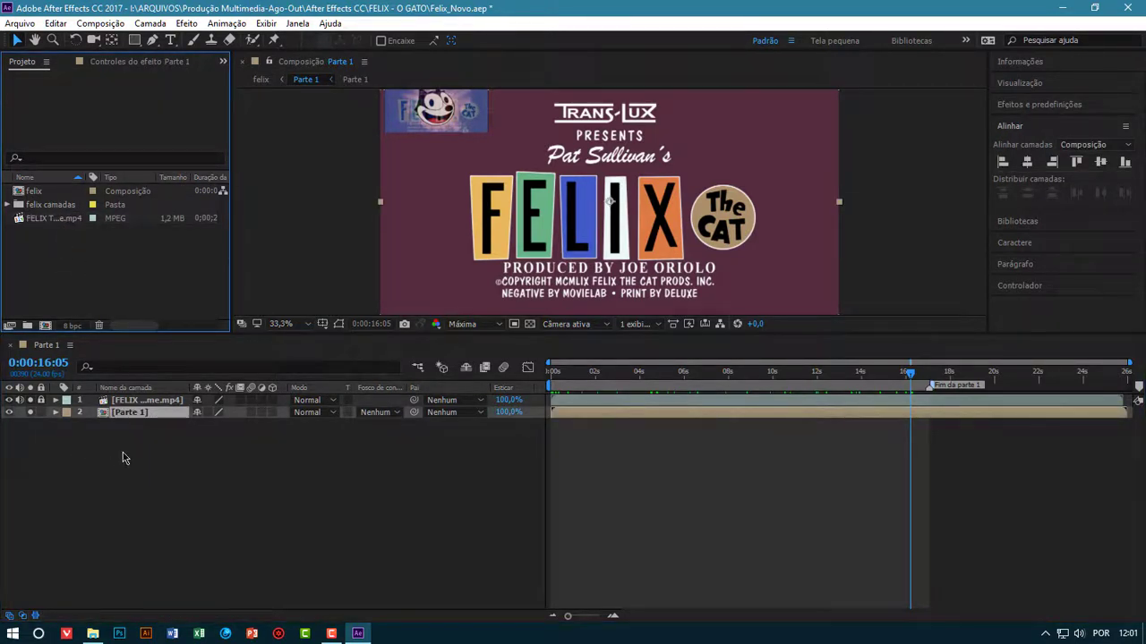
pyautogui.doubleClick(131, 413)
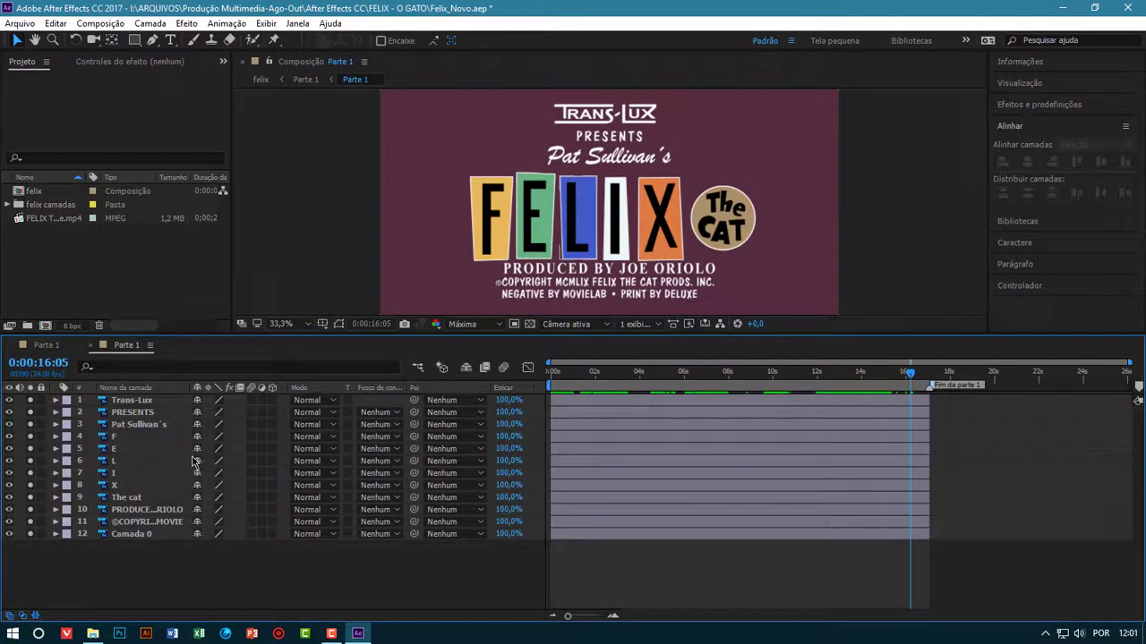
pyautogui.click(93, 345)
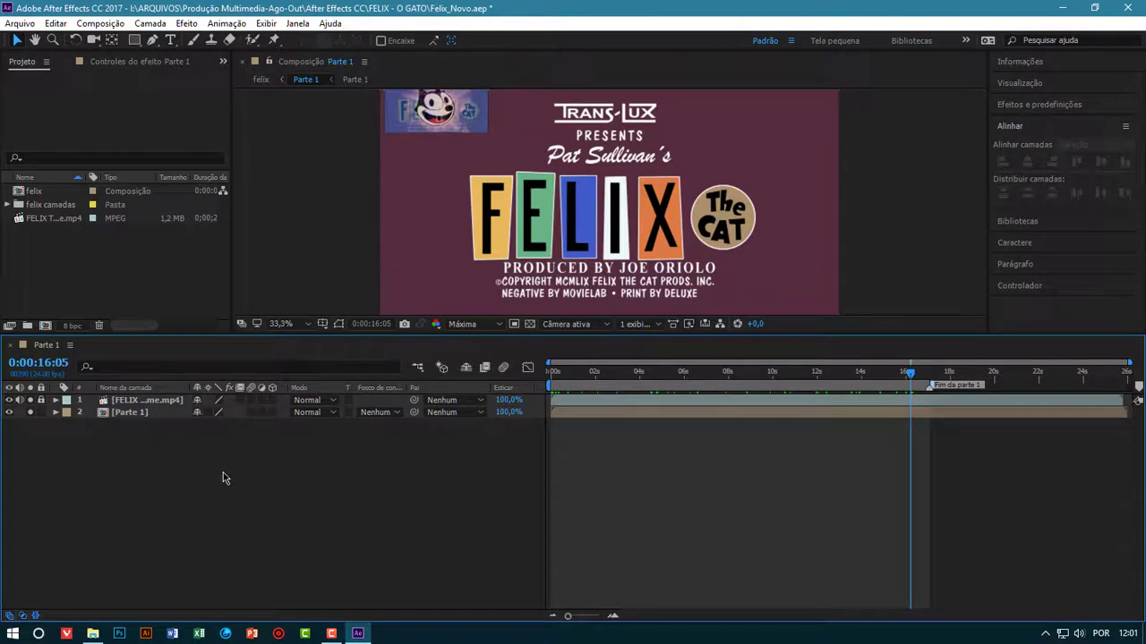
# Expand the felix camadas folder in the project and open the nested Parte 1 composition that holds the original layers
pyautogui.click(74, 243)
pyautogui.click(8, 205)
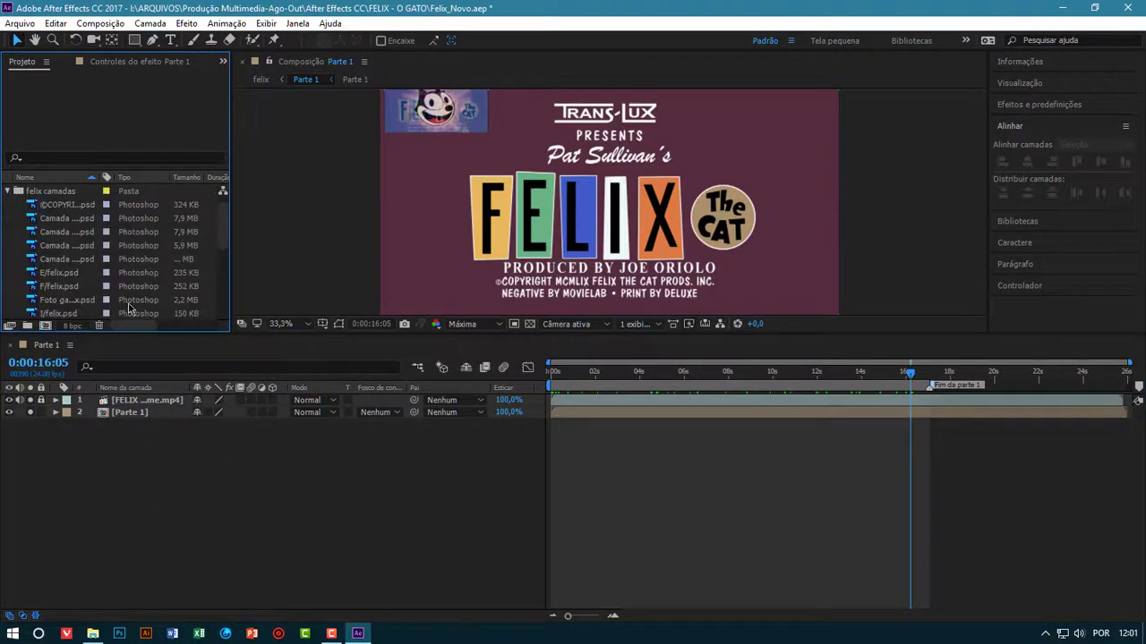
pyautogui.moveTo(230, 233); pyautogui.dragTo(232, 266)
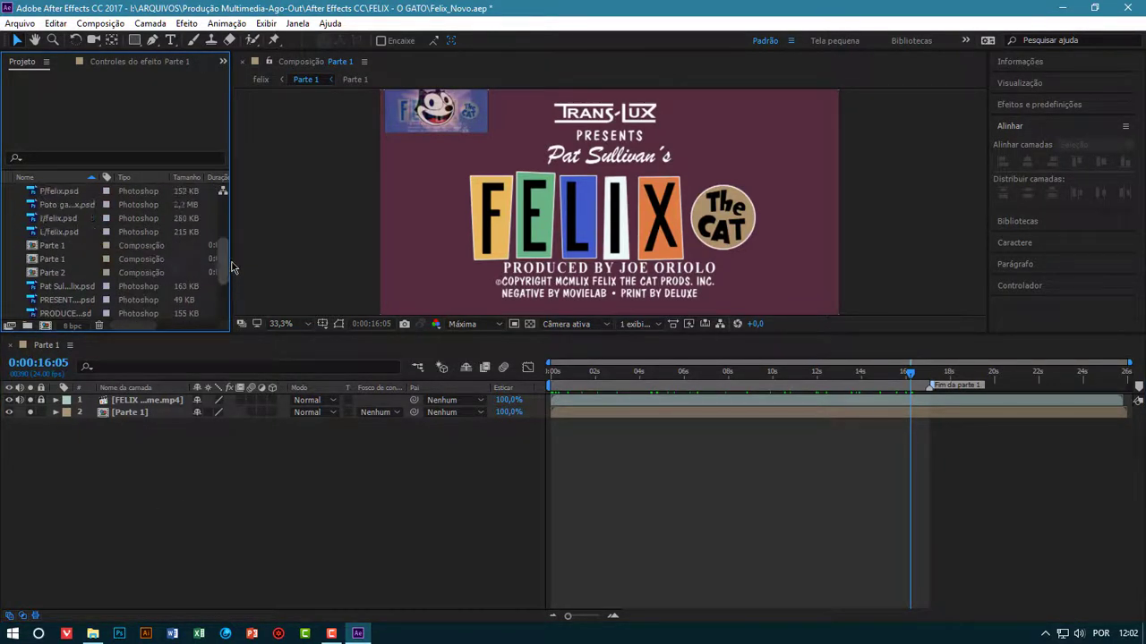
pyautogui.click(53, 259)
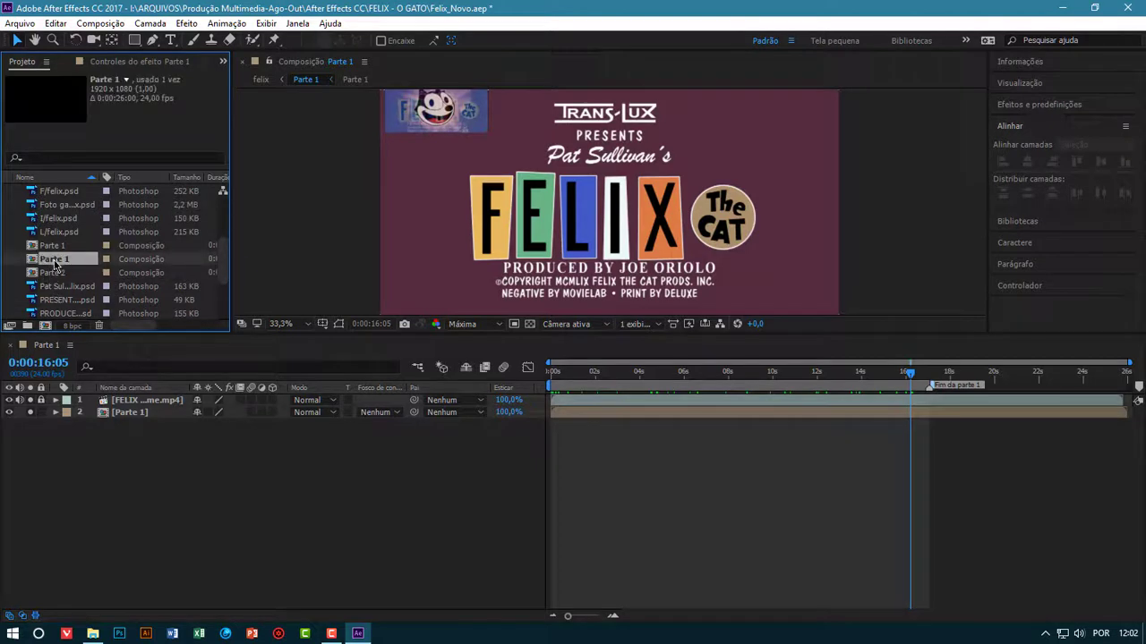
pyautogui.doubleClick(54, 261)
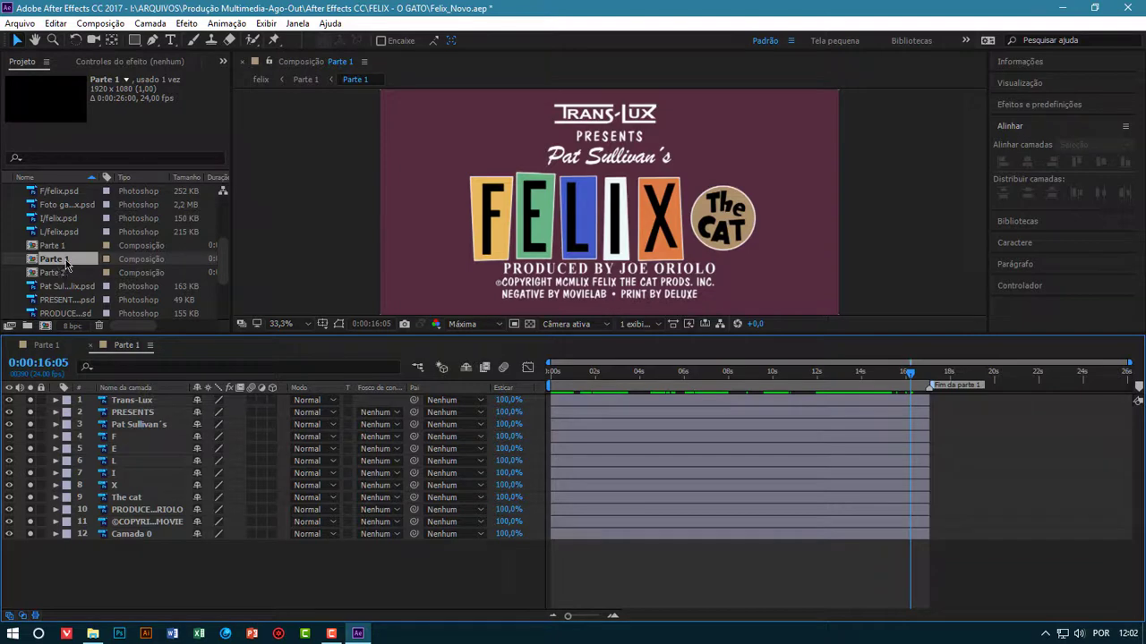
# Rename the nested Parte 1 composition as Parte 1-editavel
pyautogui.click(65, 262)
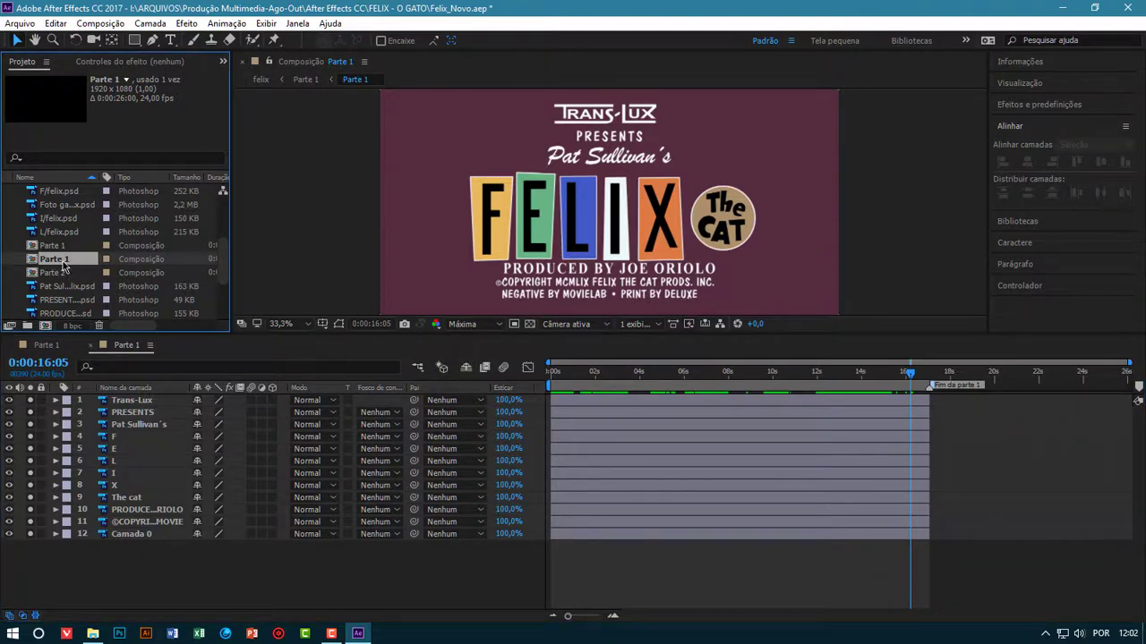
pyautogui.rightClick(65, 262)
pyautogui.click(106, 497)
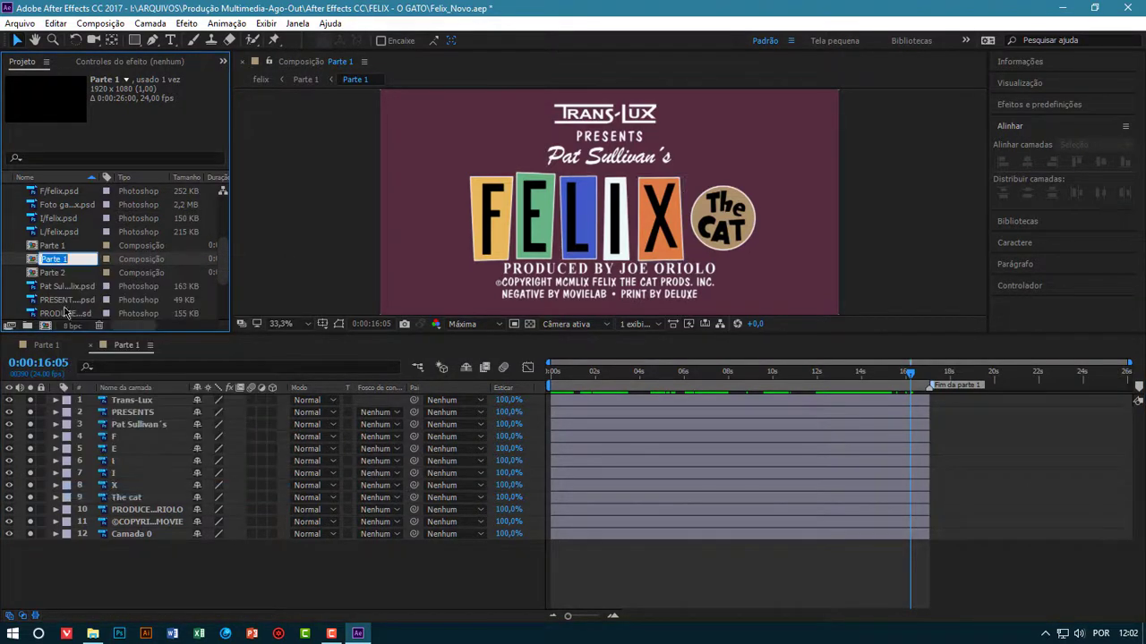
pyautogui.click(73, 258)
pyautogui.press('Return')
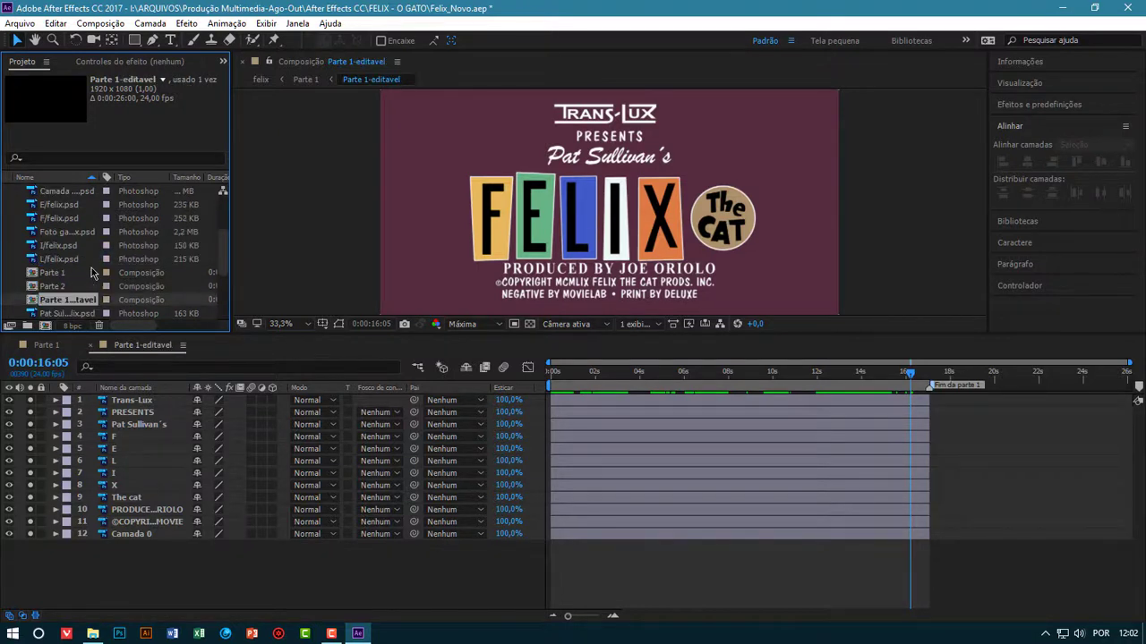
# Open the remaining Parte 1 composition and rename it as Parte 1-Pre Comp
pyautogui.doubleClick(56, 274)
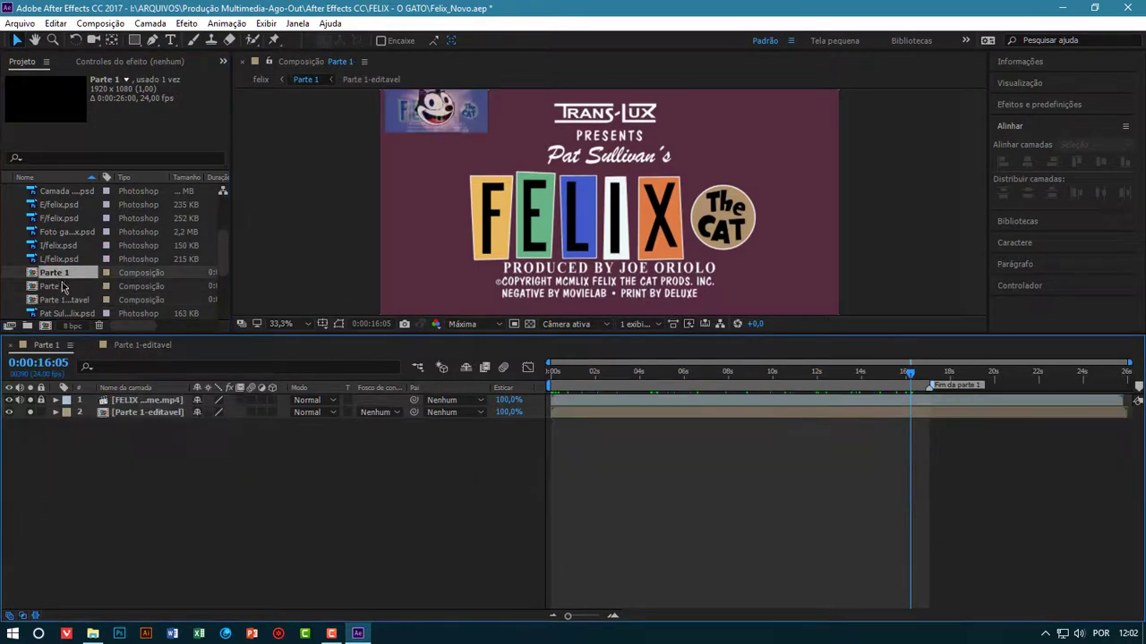
pyautogui.click(73, 277)
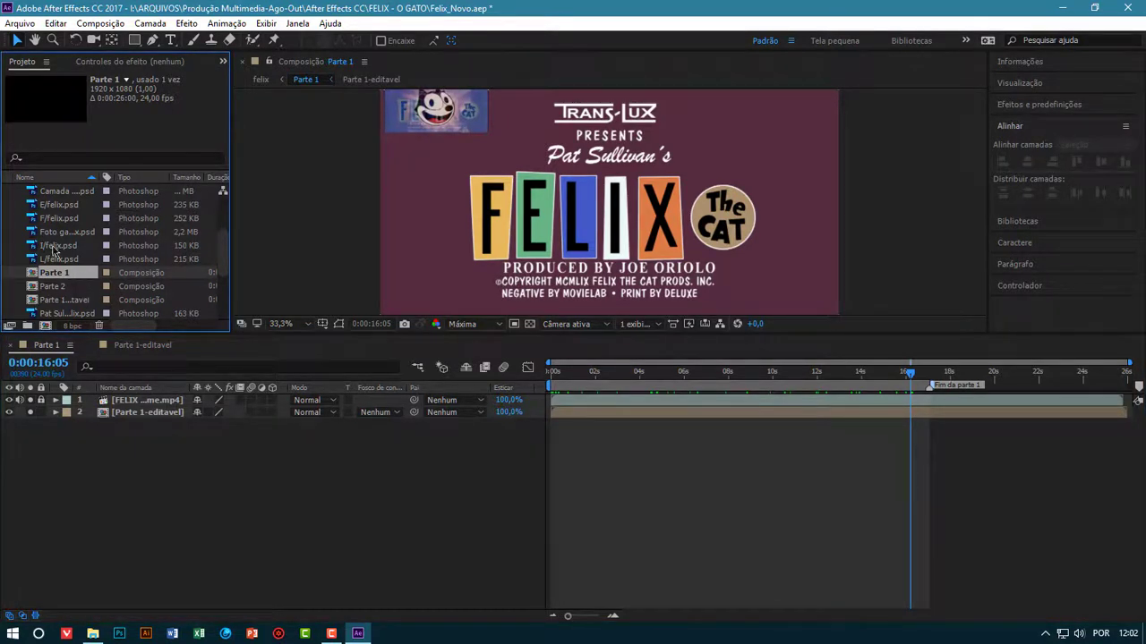
pyautogui.scroll(-1, 75, 278)
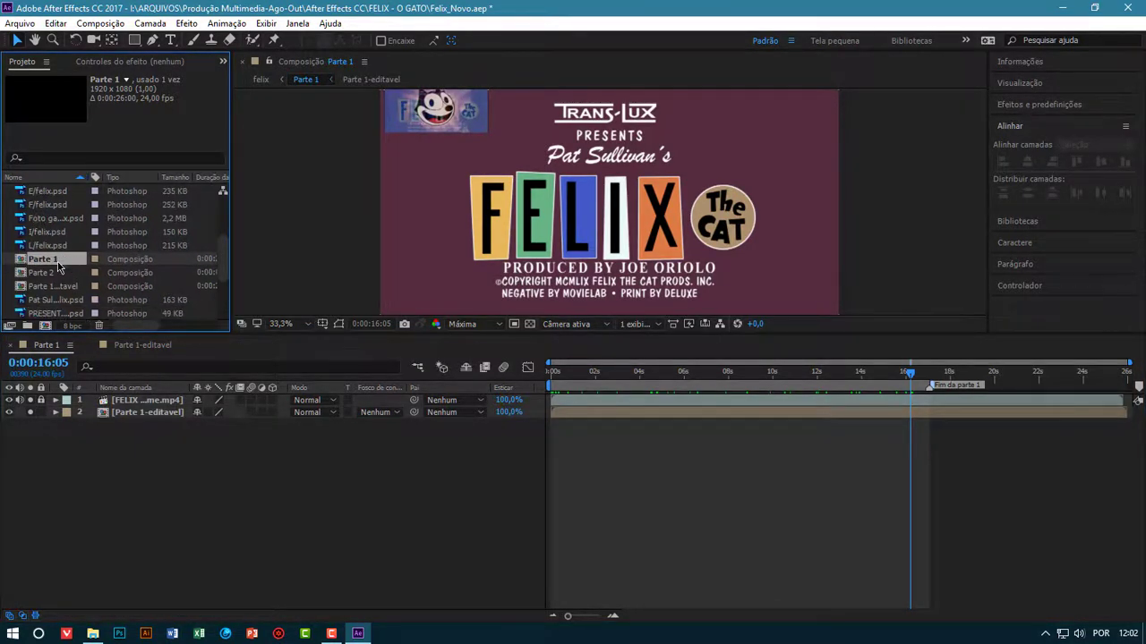
pyautogui.rightClick(58, 266)
pyautogui.click(98, 494)
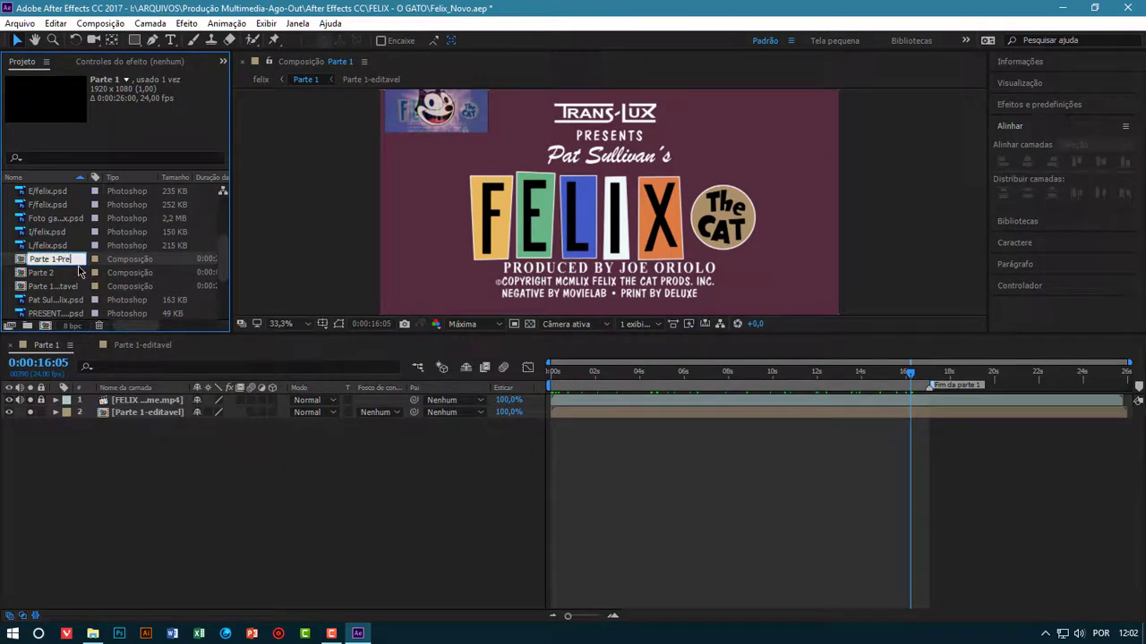
pyautogui.write('-Pre Comp')
pyautogui.press('Return')
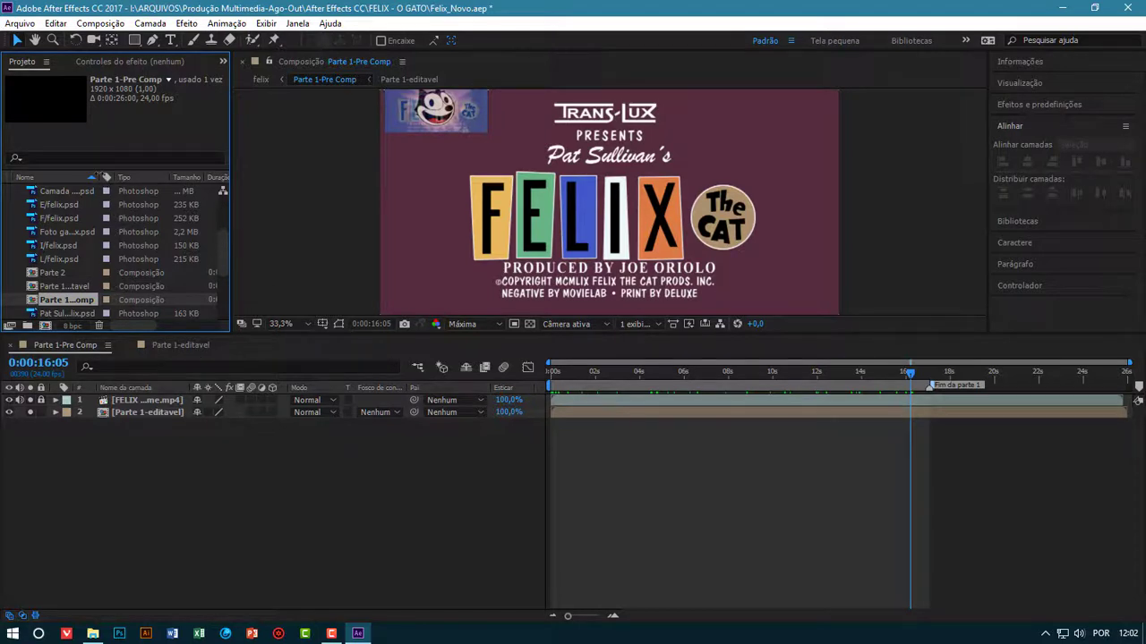
# Enlarge the project list and widen its name column to show full names, and collapse the felix camadas folder
pyautogui.moveTo(101, 178); pyautogui.dragTo(124, 178)
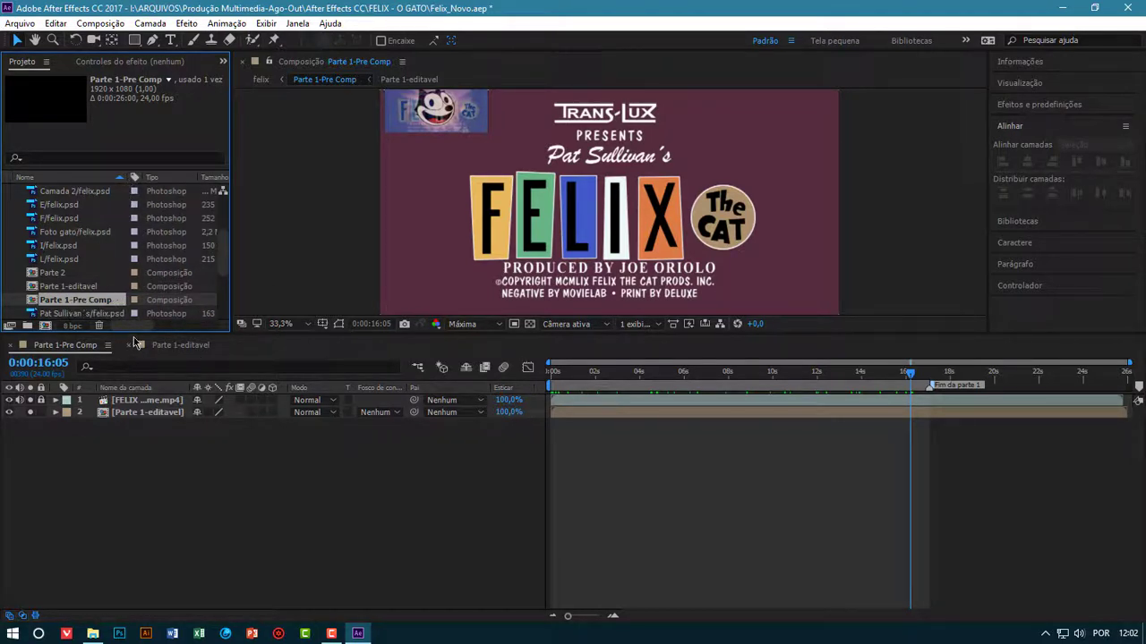
pyautogui.moveTo(132, 334); pyautogui.dragTo(135, 488)
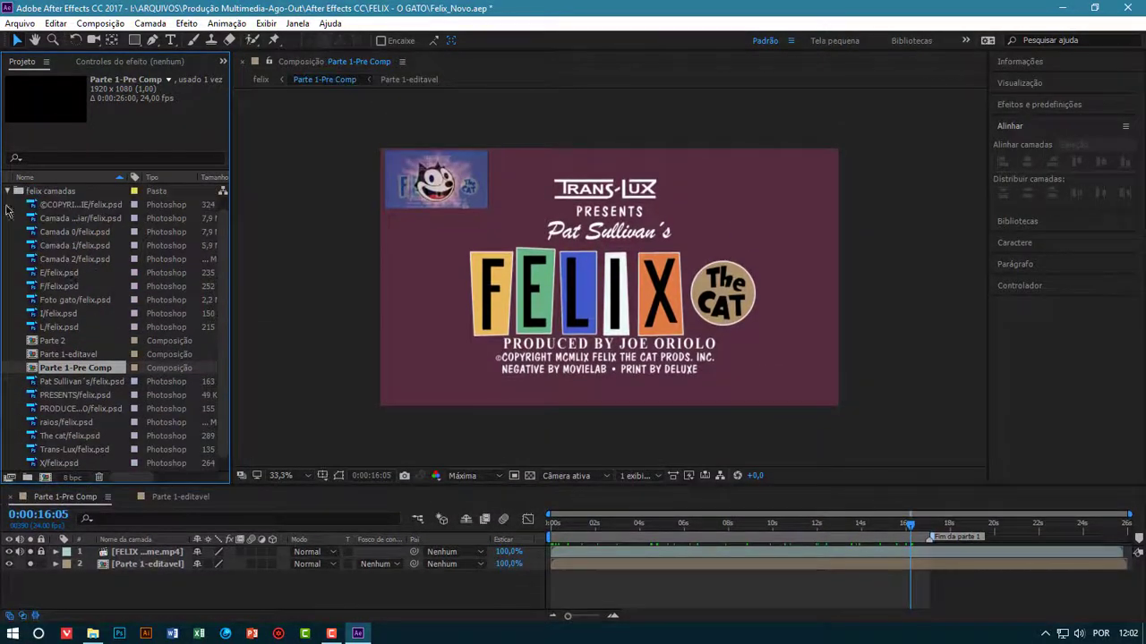
pyautogui.click(7, 204)
pyautogui.click(72, 303)
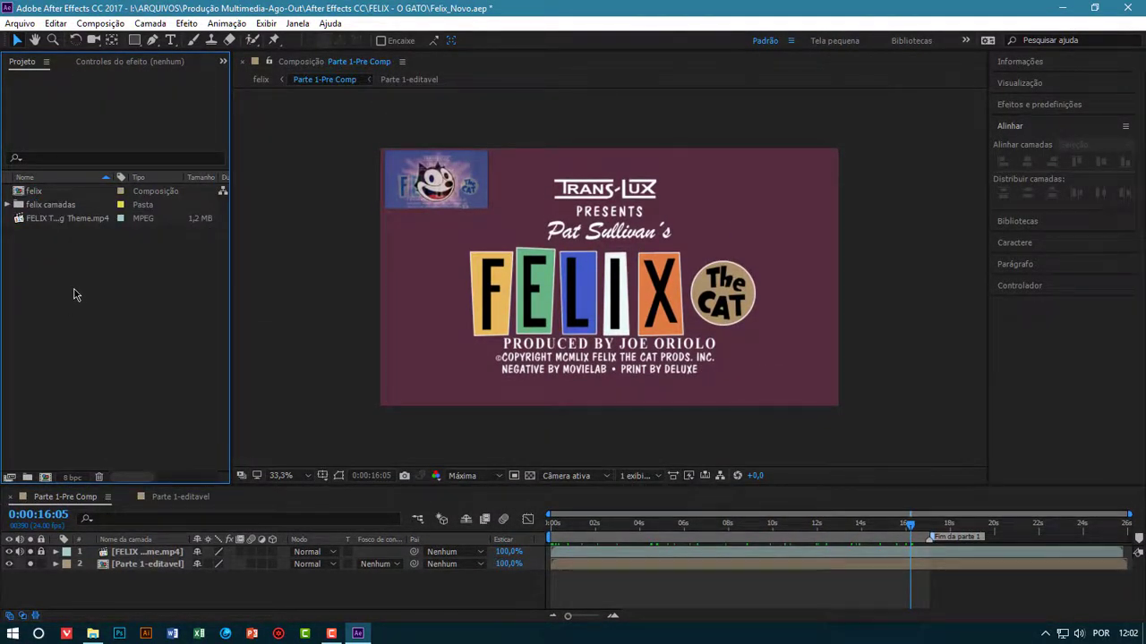
# Create a project folder named Composições and move the felix composition into it
pyautogui.hotkey('ctrl', 'n')
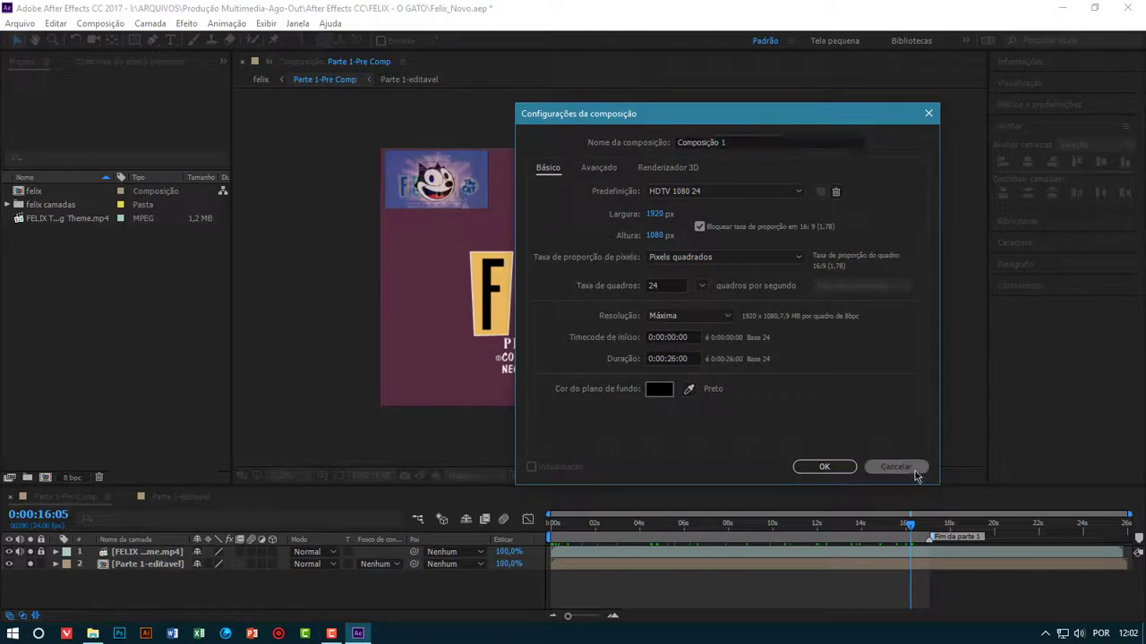
pyautogui.click(913, 467)
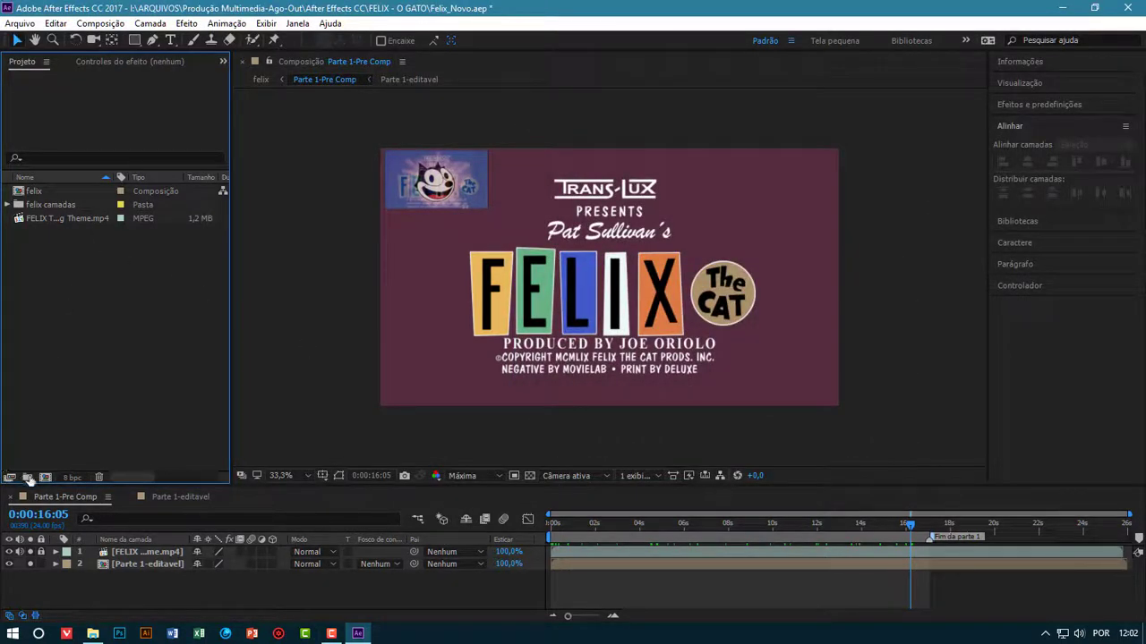
pyautogui.click(28, 478)
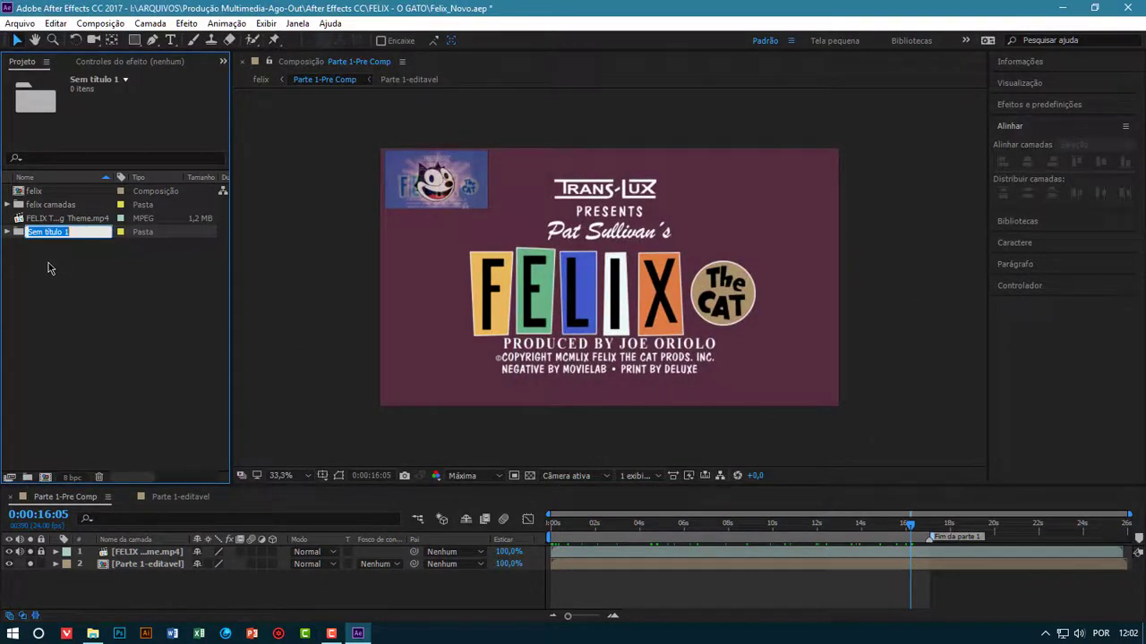
pyautogui.write('Composições')
pyautogui.press('Return')
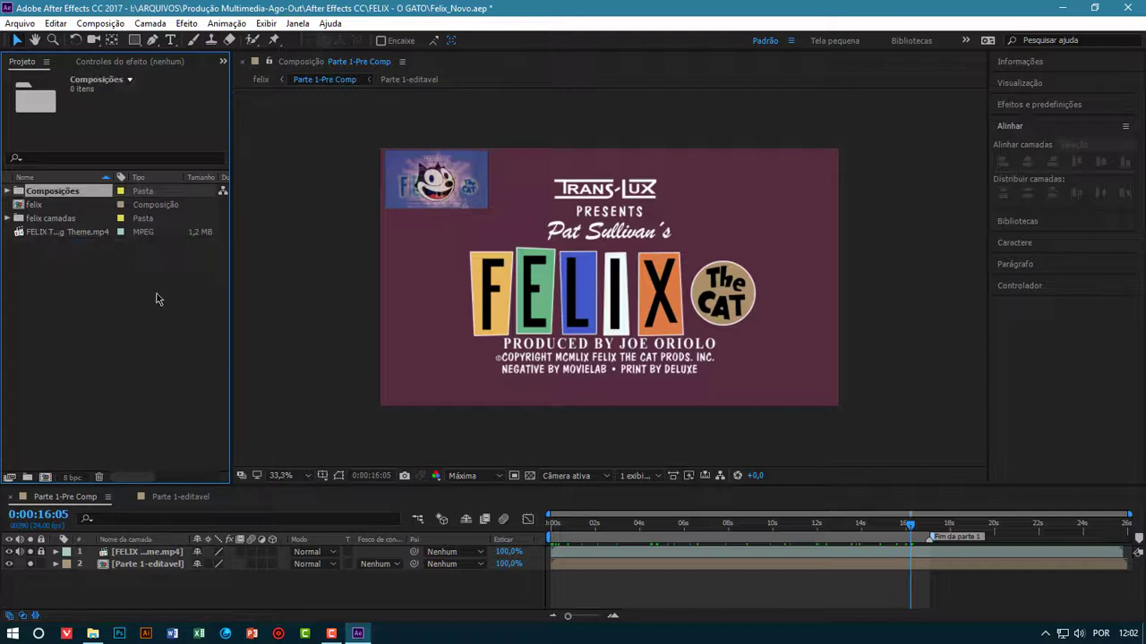
pyautogui.moveTo(34, 211); pyautogui.dragTo(36, 192)
# Move the Parte 2, Parte 1-editavel and Parte 1-Pre Comp compositions from felix camadas into the Composições folder, and collapse felix camadas
pyautogui.click(8, 205)
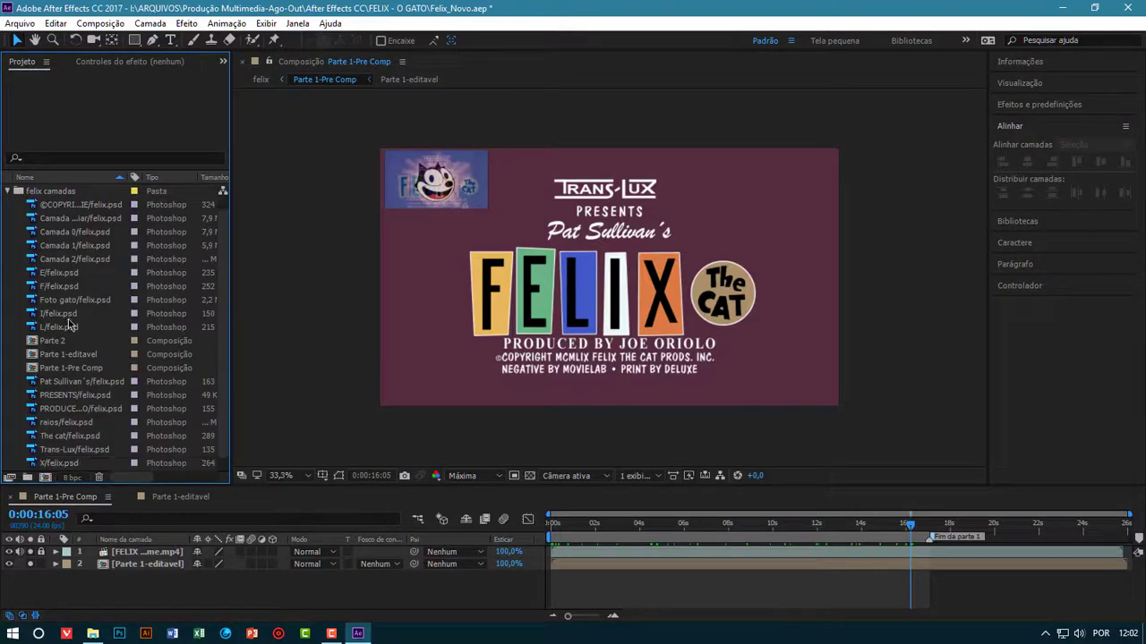
pyautogui.click(53, 343)
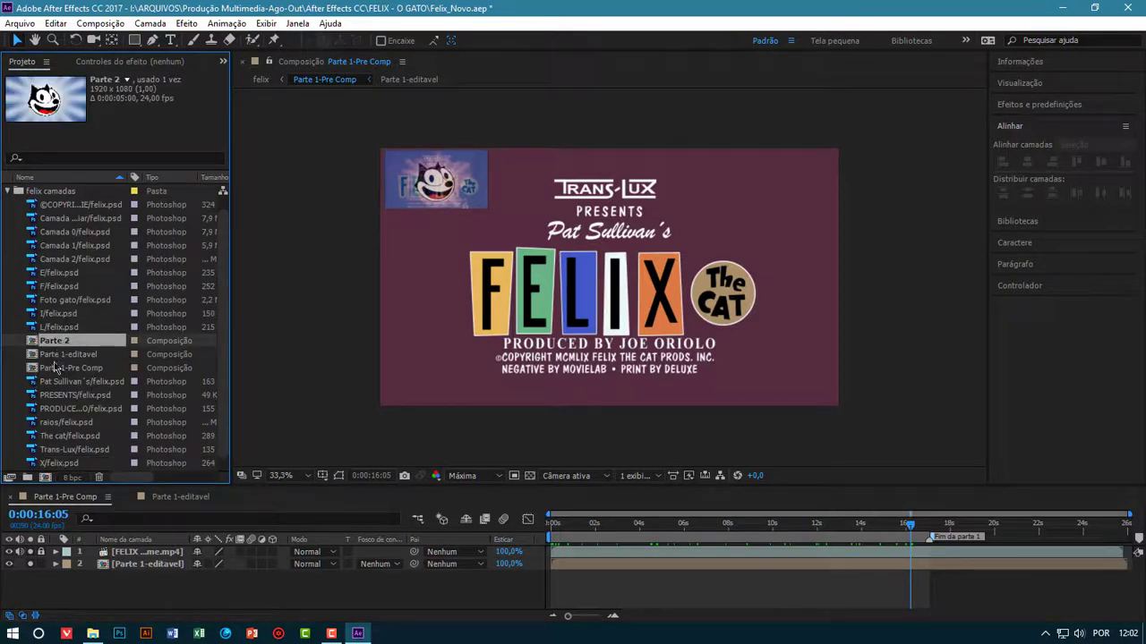
pyautogui.keyDown('shift'); pyautogui.click(63, 369); pyautogui.keyUp('shift')
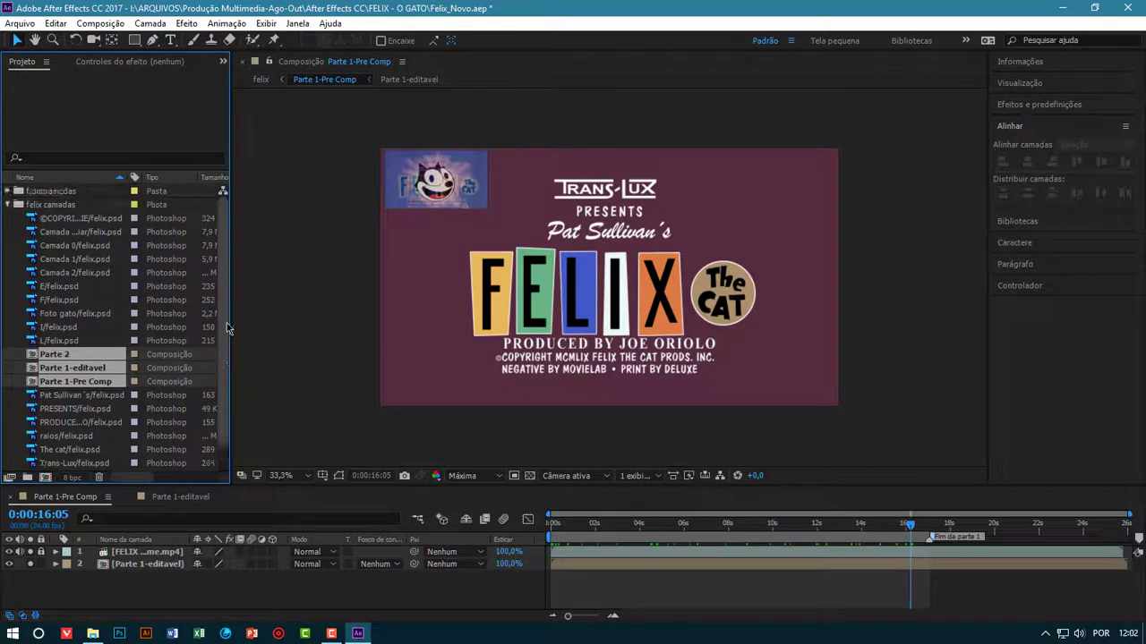
pyautogui.moveTo(50, 363); pyautogui.dragTo(52, 192)
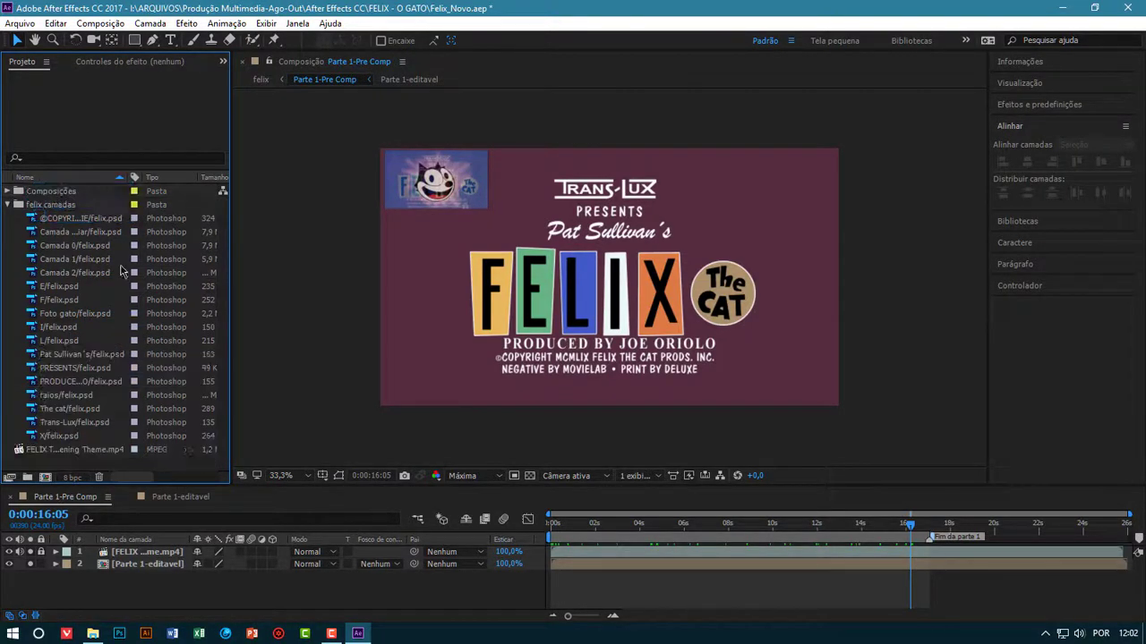
pyautogui.click(8, 205)
# Create a project folder named Obj de referencia and move the FELIX theme MP4 video into it
pyautogui.click(43, 219)
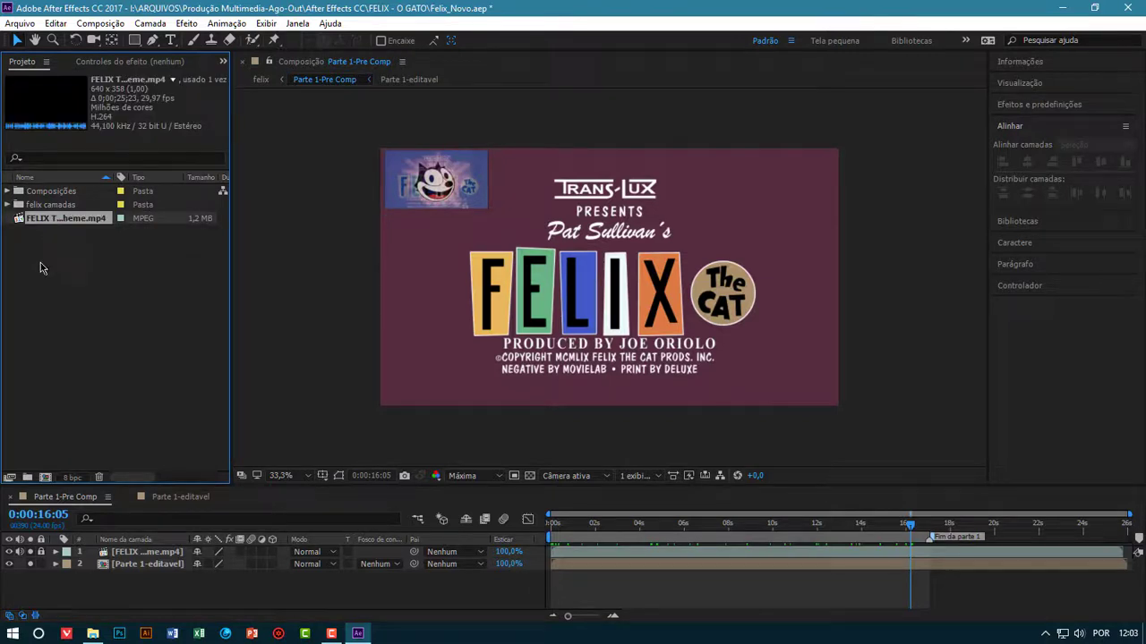
pyautogui.click(27, 477)
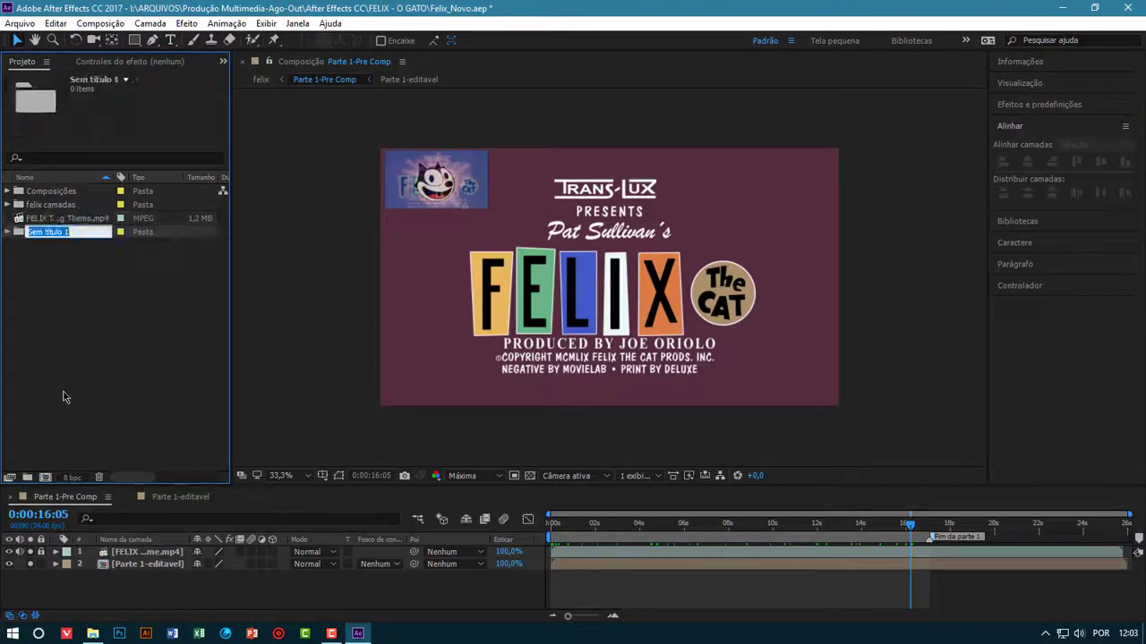
pyautogui.write('Obj de referencia')
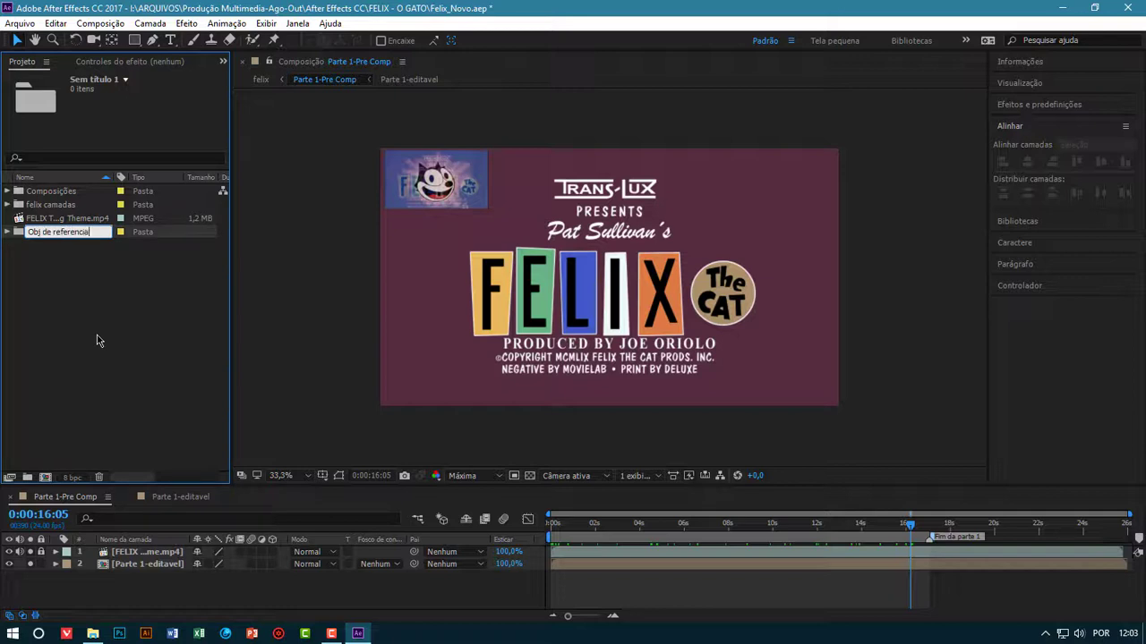
pyautogui.press('Return')
pyautogui.click(82, 374)
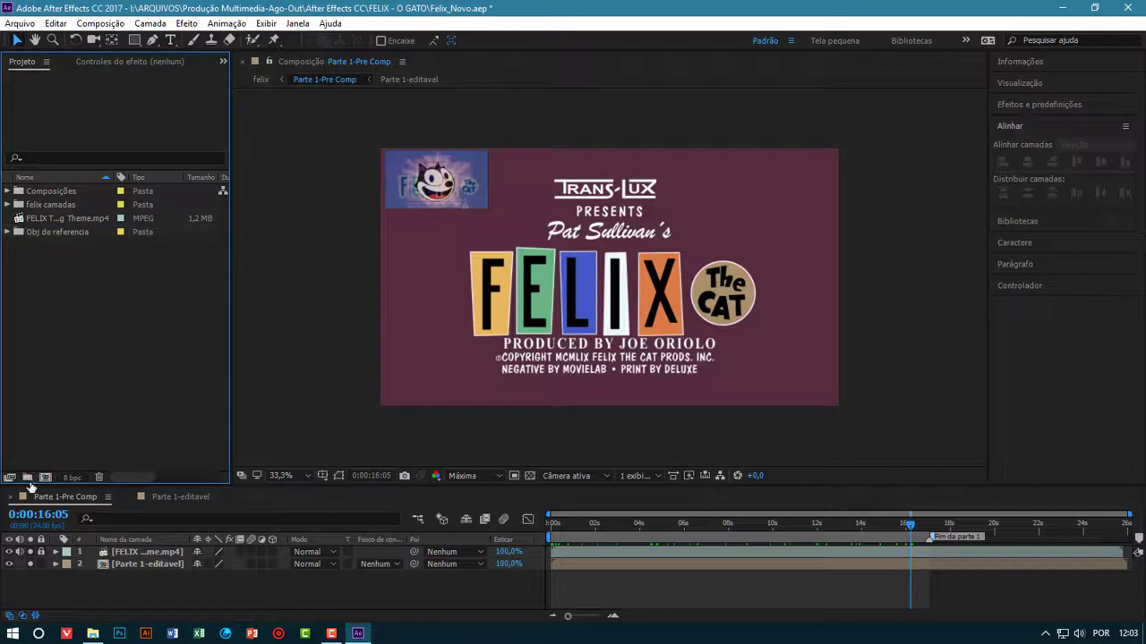
pyautogui.moveTo(53, 218); pyautogui.dragTo(57, 233)
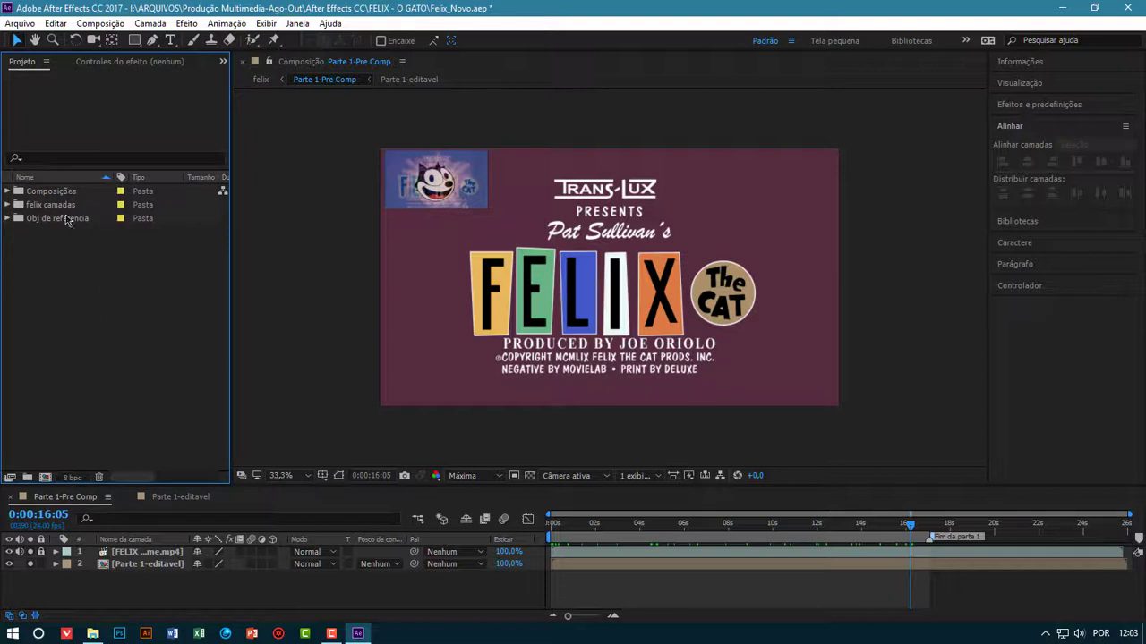
# Open the Parte 2 composition from the Composições folder and enlarge the timeline area to show all its layers
pyautogui.click(7, 191)
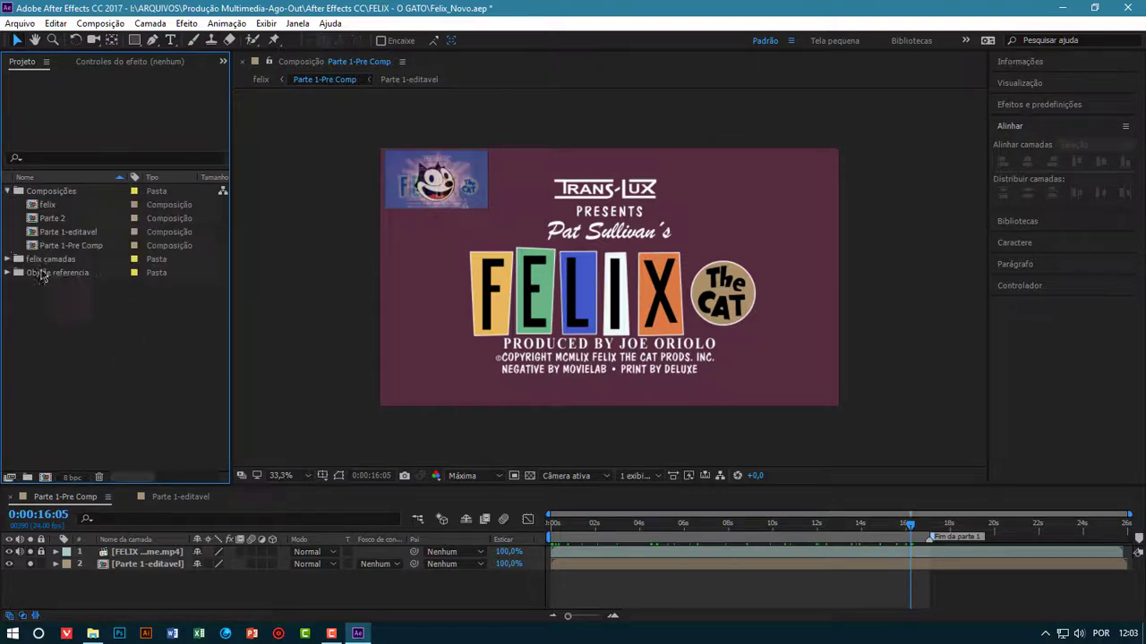
pyautogui.click(53, 221)
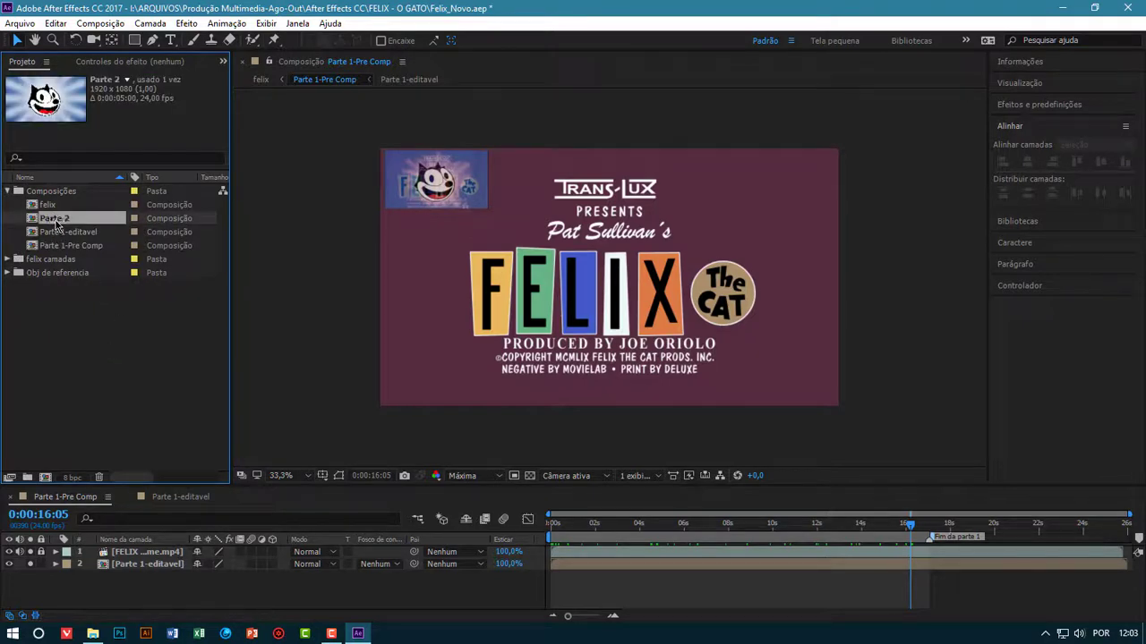
pyautogui.doubleClick(56, 221)
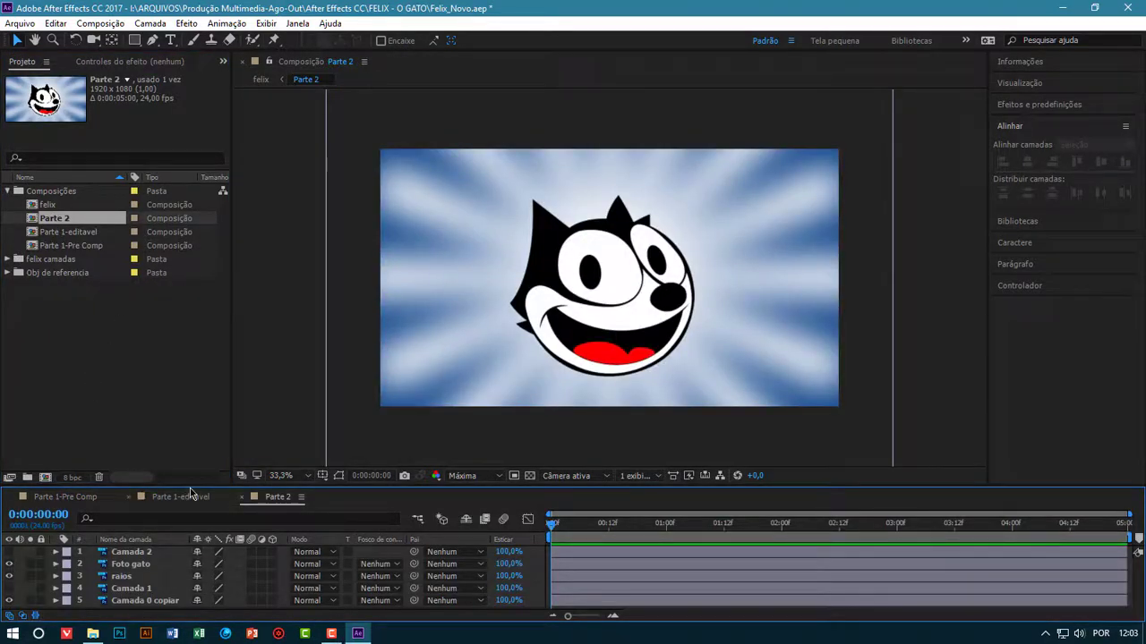
pyautogui.moveTo(194, 486); pyautogui.dragTo(188, 329)
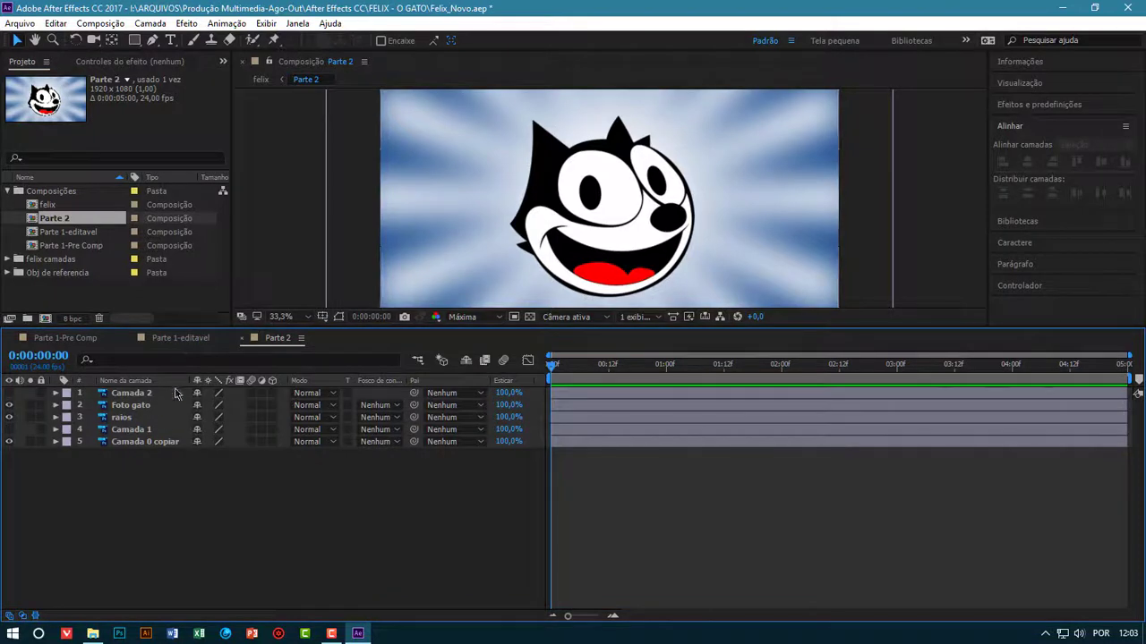
# Rename the Parte 2 composition as Parte 2-editavel in the project list
pyautogui.click(79, 224)
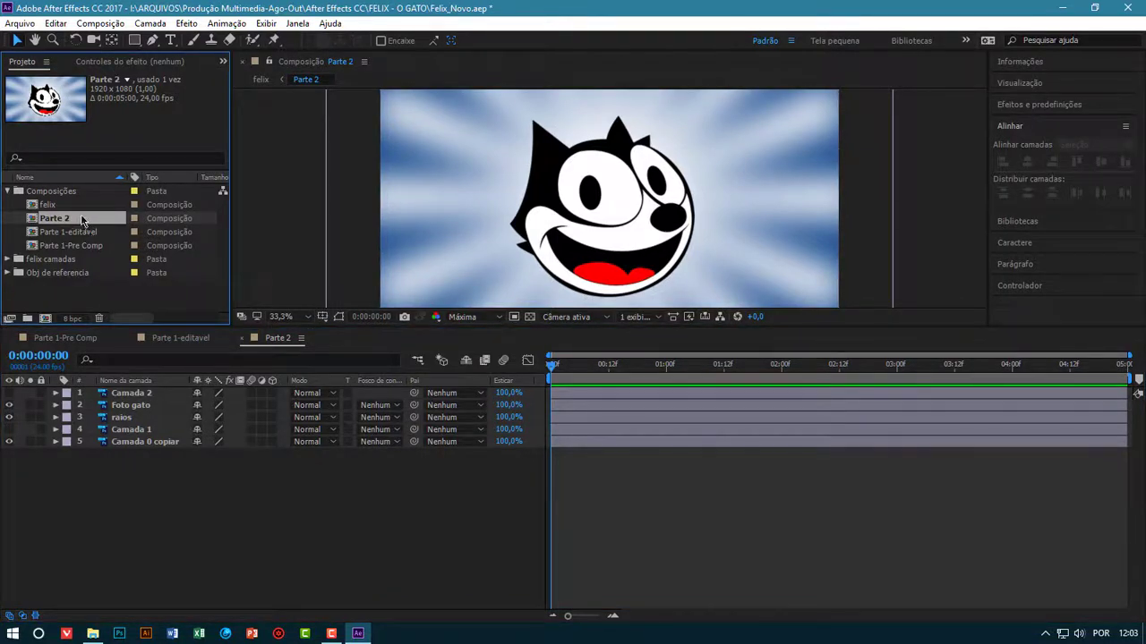
pyautogui.rightClick(78, 222)
pyautogui.click(117, 450)
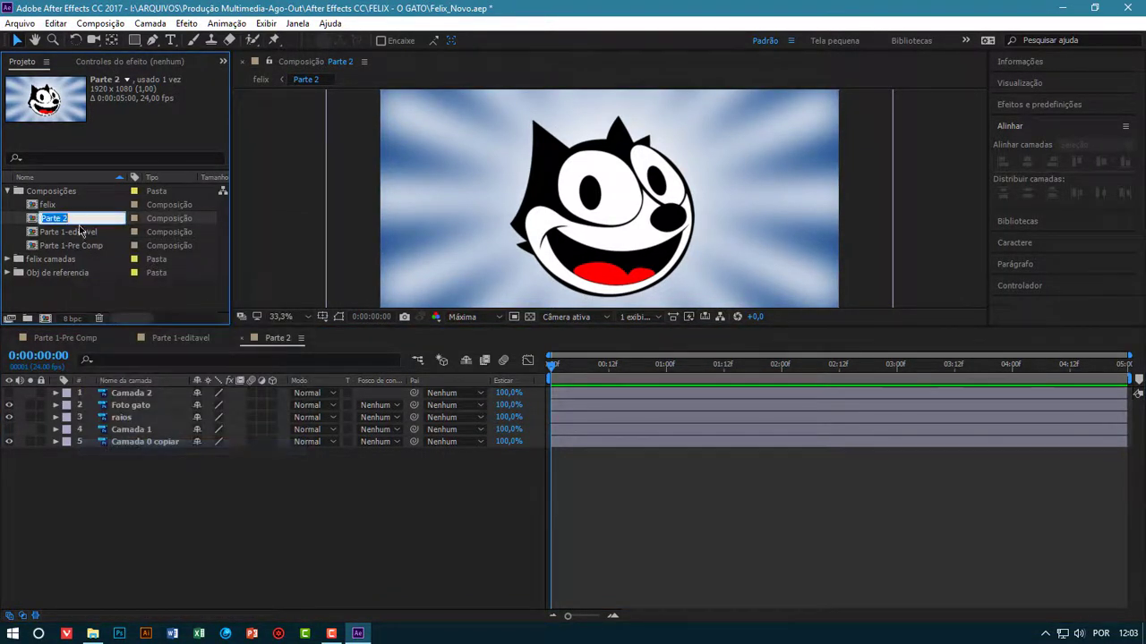
pyautogui.click(96, 220)
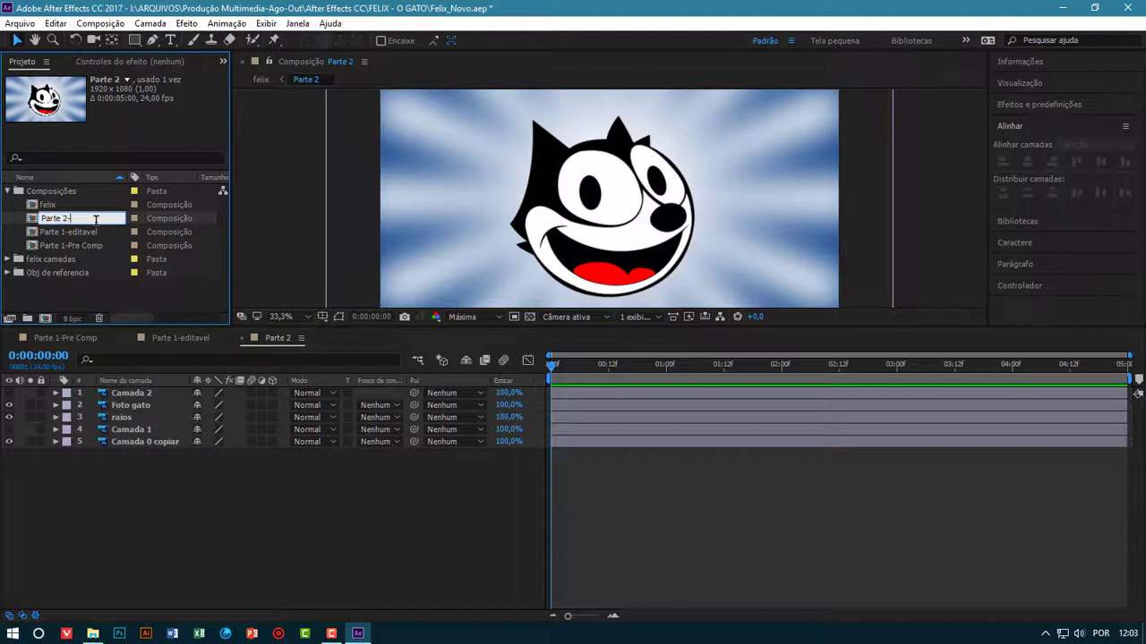
pyautogui.write('-editavel')
pyautogui.press('Return')
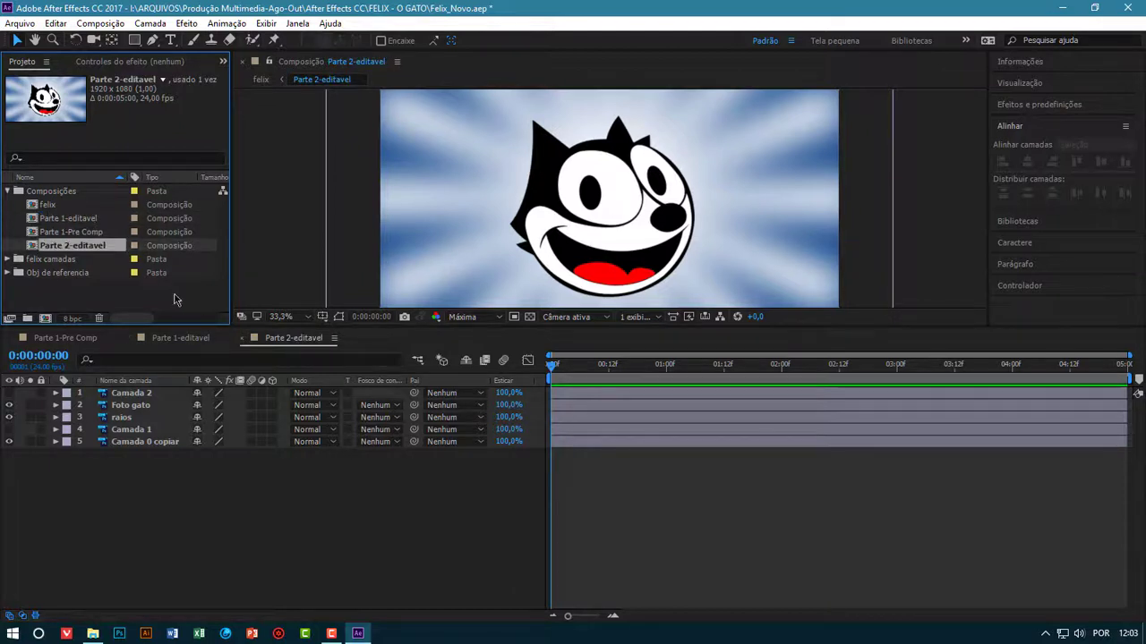
pyautogui.click(44, 301)
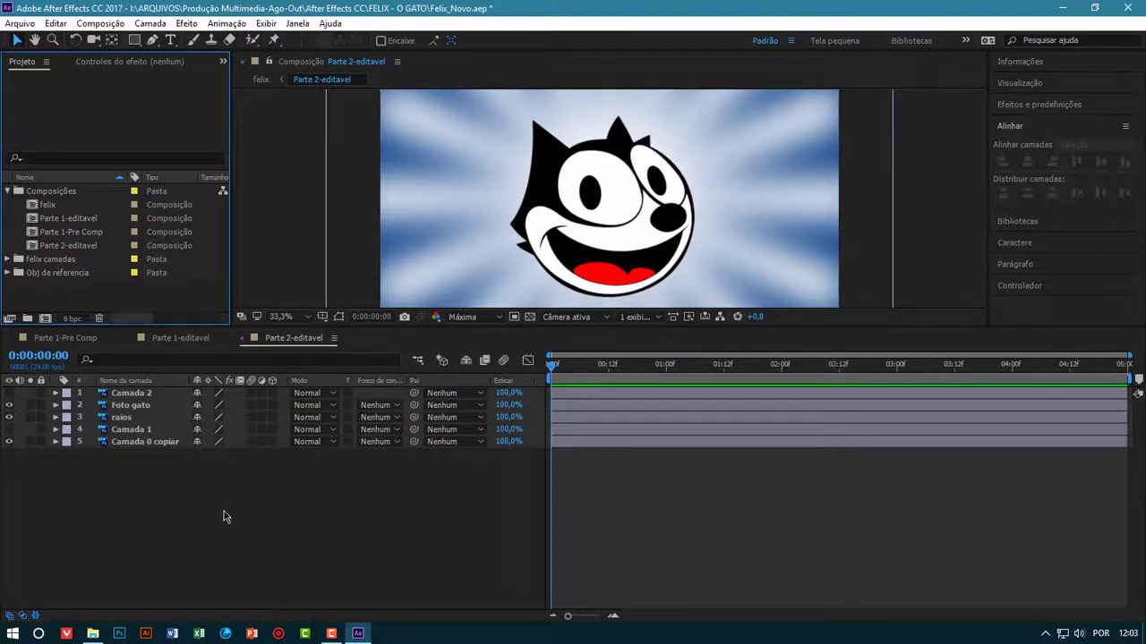
# Check the hidden Camada 1 layer by toggling its visibility, and delete it from the Parte 2-editavel composition
pyautogui.moveTo(280, 330); pyautogui.dragTo(286, 462)
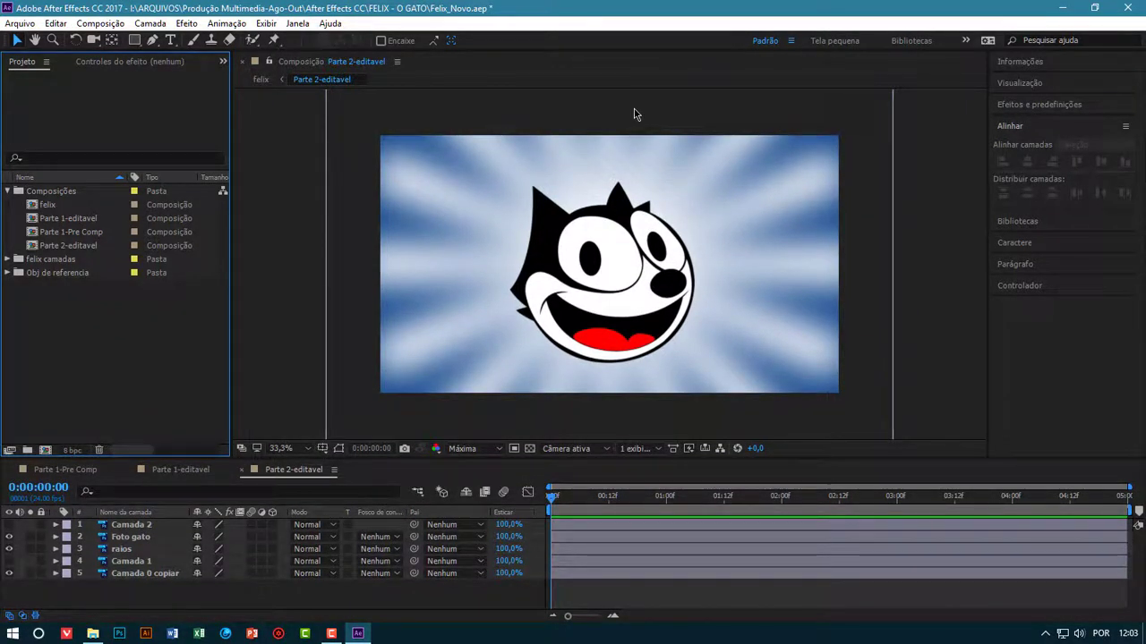
pyautogui.click(125, 549)
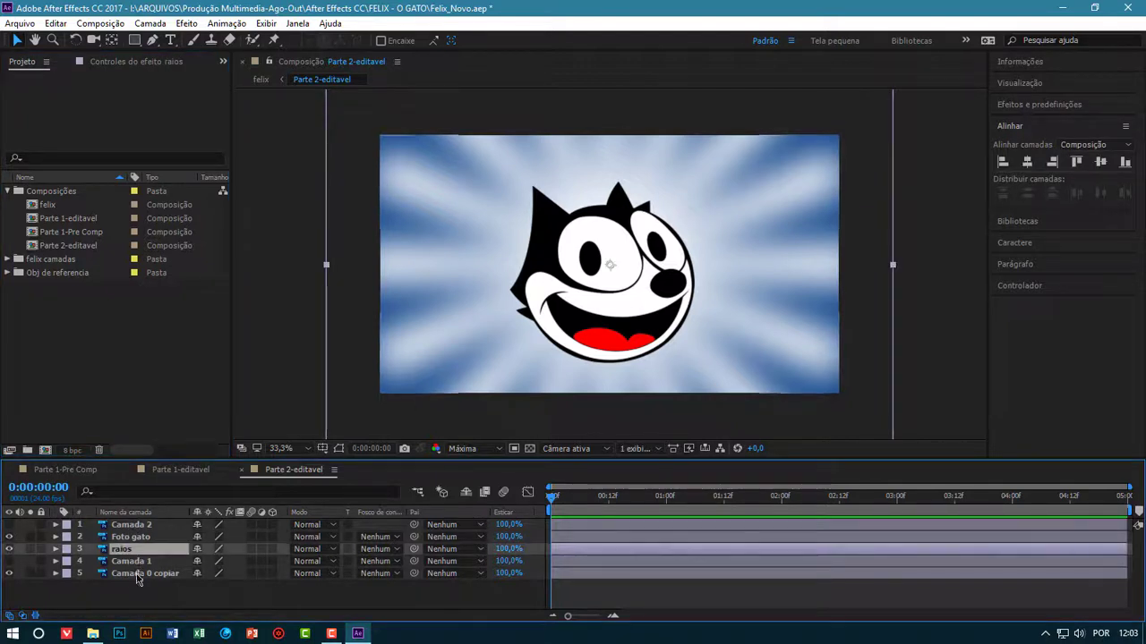
pyautogui.click(9, 562)
pyautogui.click(9, 562)
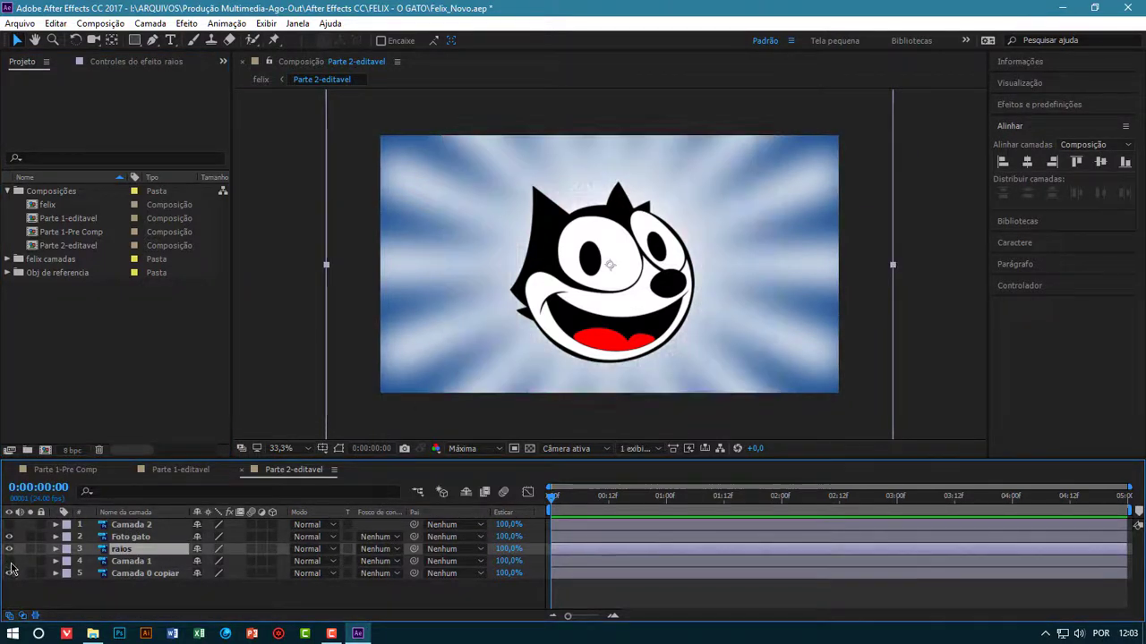
pyautogui.click(161, 562)
pyautogui.press('Delete')
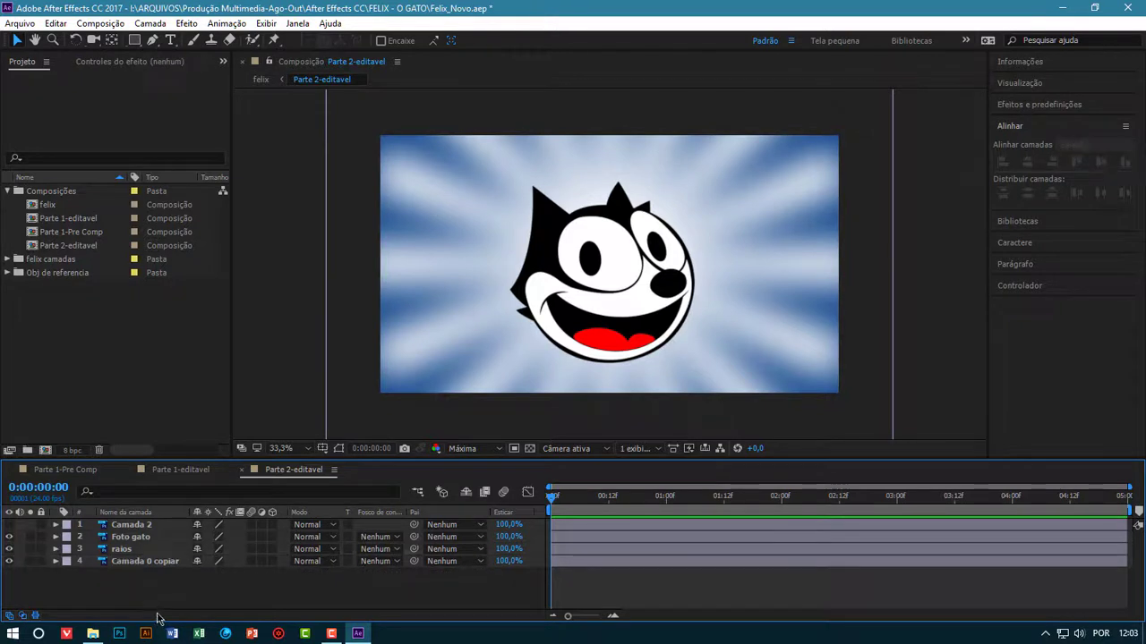
# Check the Camada 0 copiar background layer by toggling its visibility, and rename it as Camada Azul
pyautogui.click(8, 561)
pyautogui.click(9, 561)
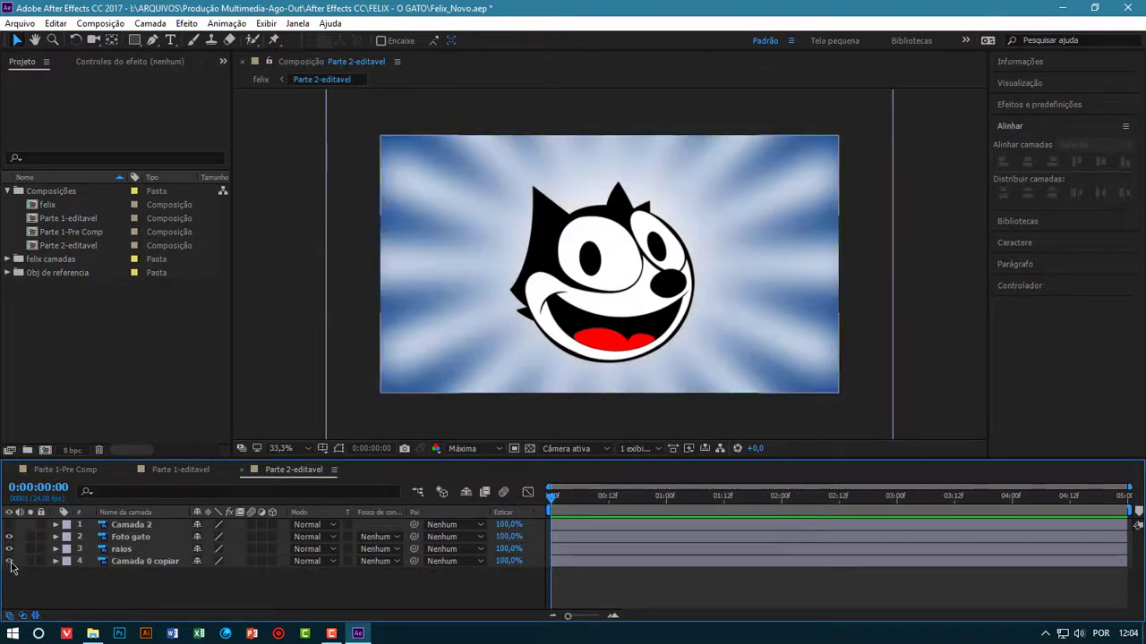
pyautogui.click(166, 562)
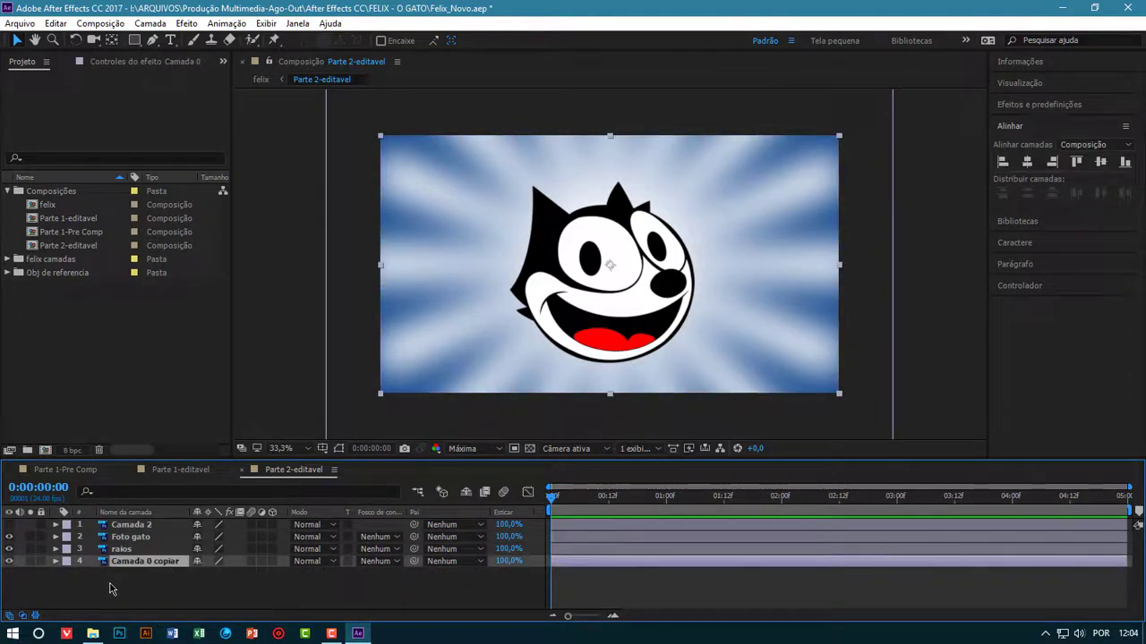
pyautogui.rightClick(140, 570)
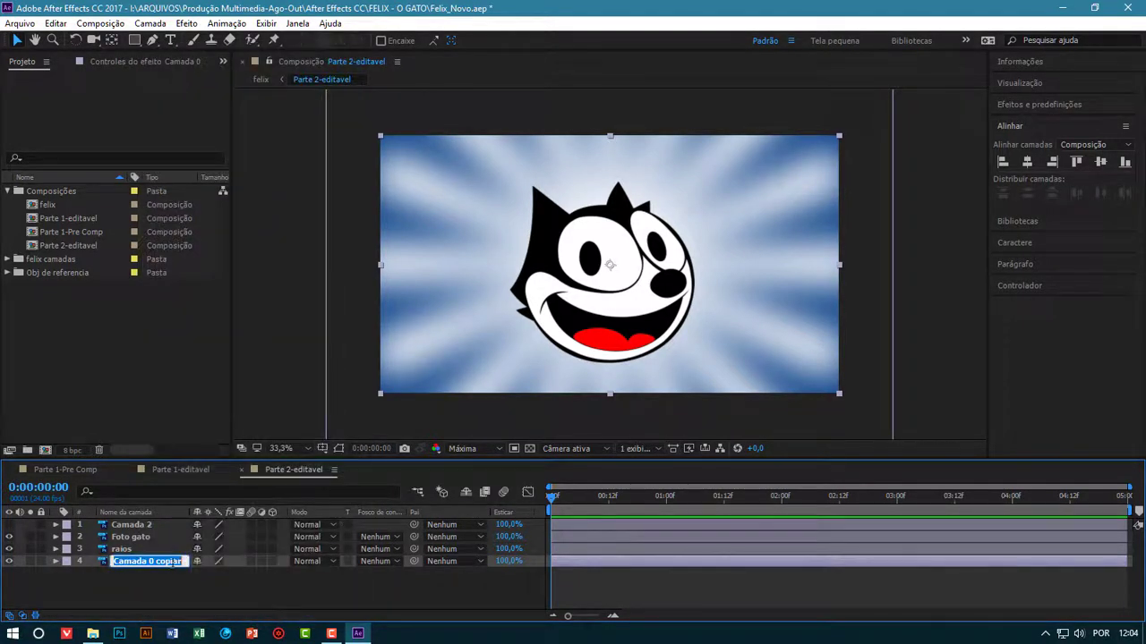
pyautogui.write('Camada Azul')
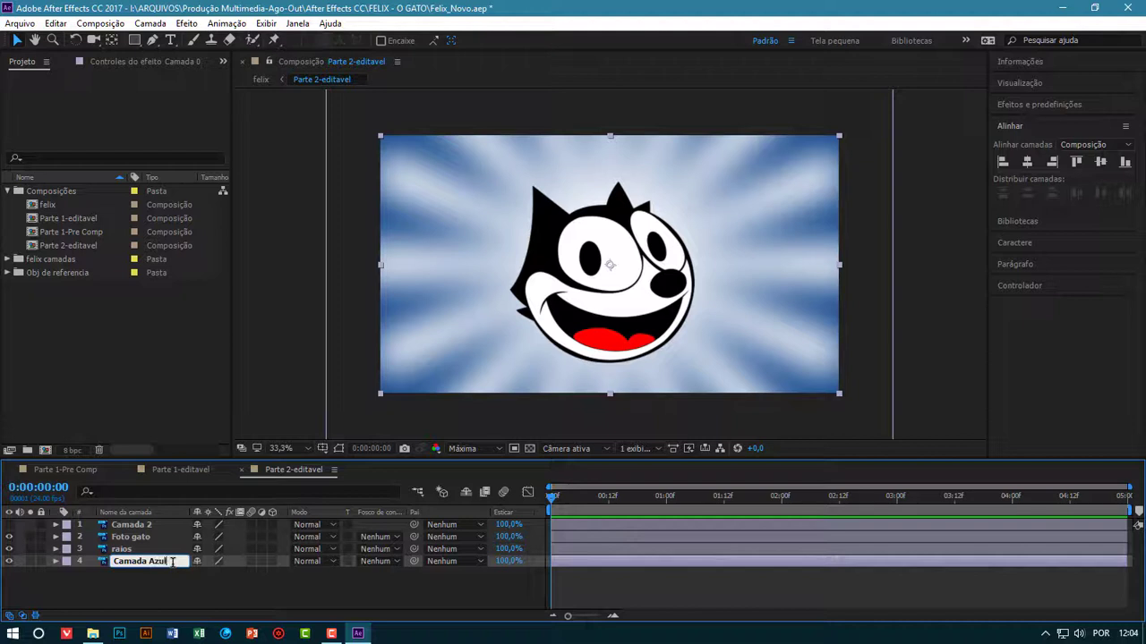
pyautogui.press('Return')
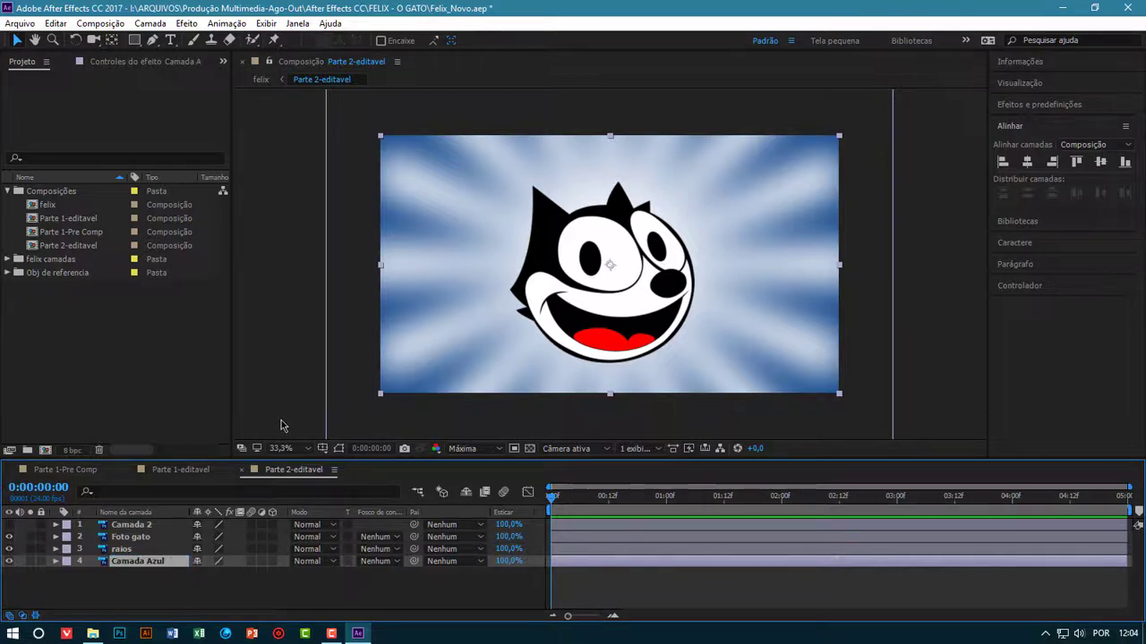
# Toggle the visibility of Foto gato and Camada 2 to compare them, and try deleting Camada 2 before undoing the deletion
pyautogui.click(10, 537)
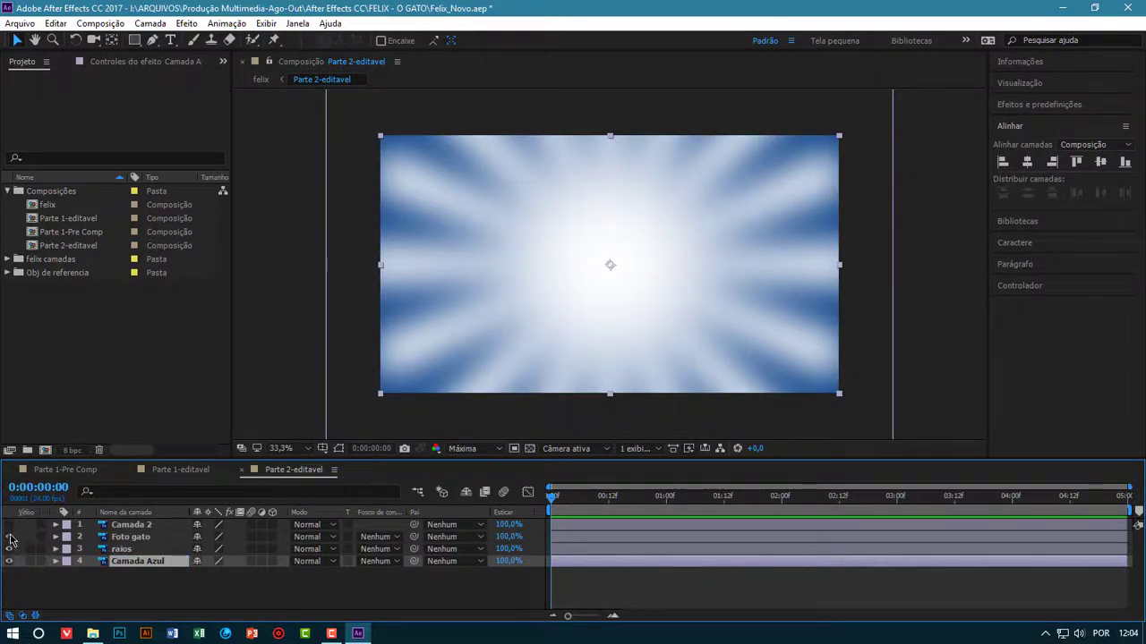
pyautogui.click(10, 537)
pyautogui.click(134, 526)
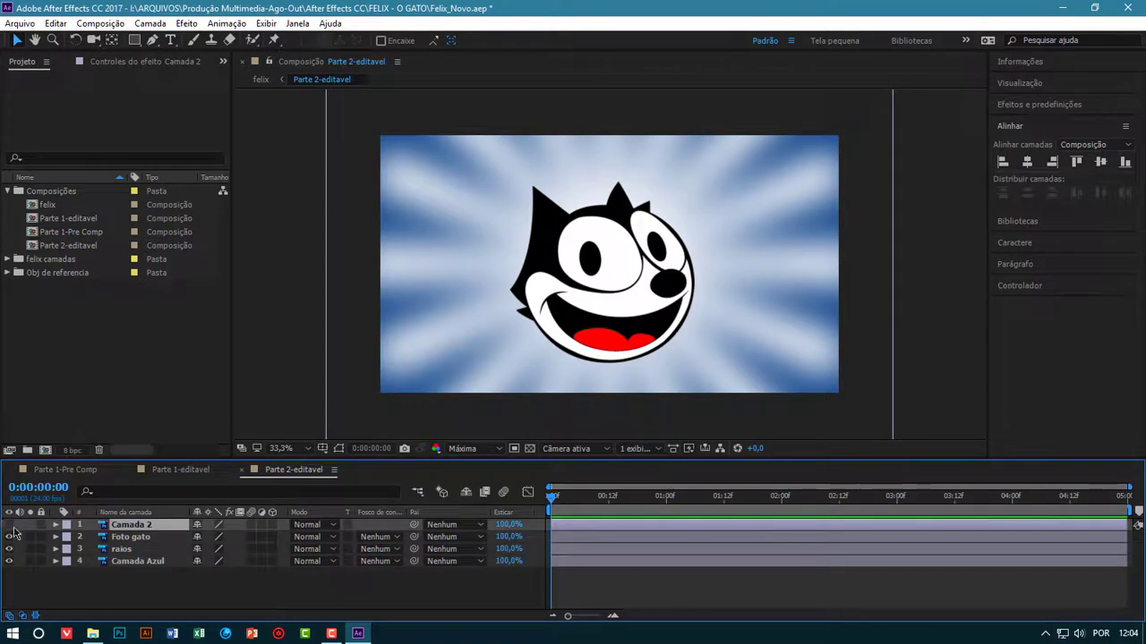
pyautogui.click(9, 525)
pyautogui.click(10, 525)
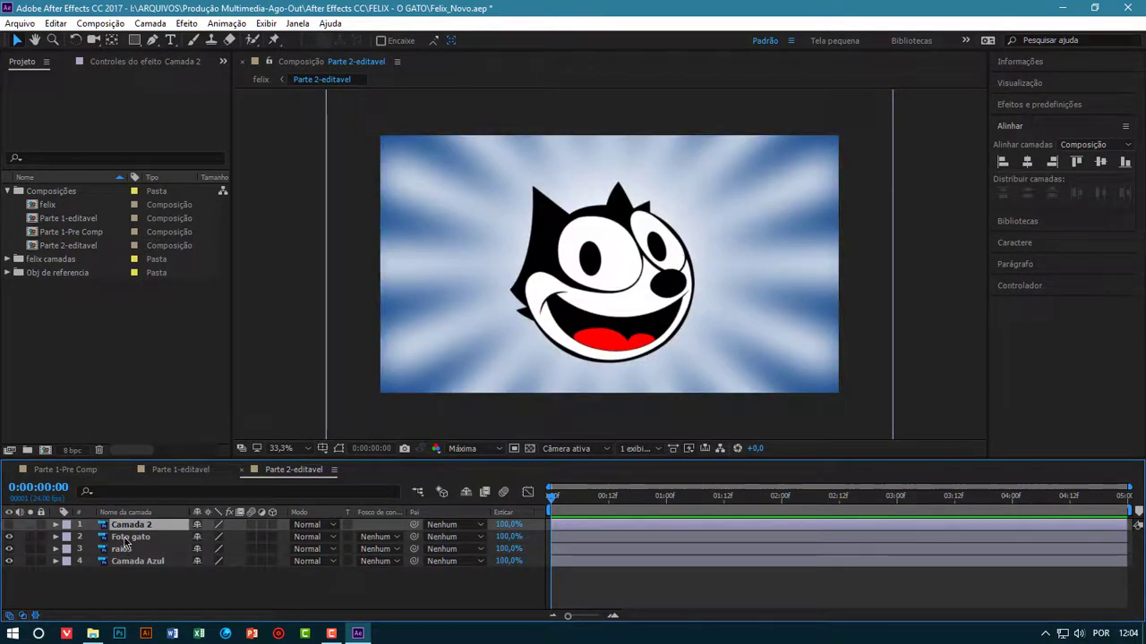
pyautogui.press('Delete')
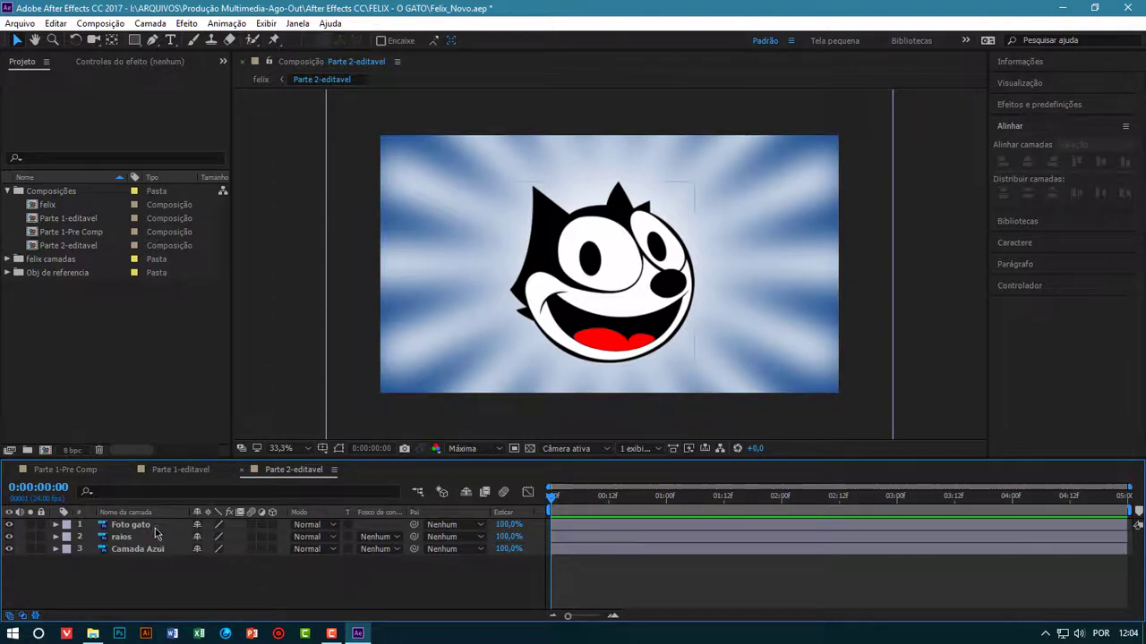
pyautogui.hotkey('ctrl', 'z')
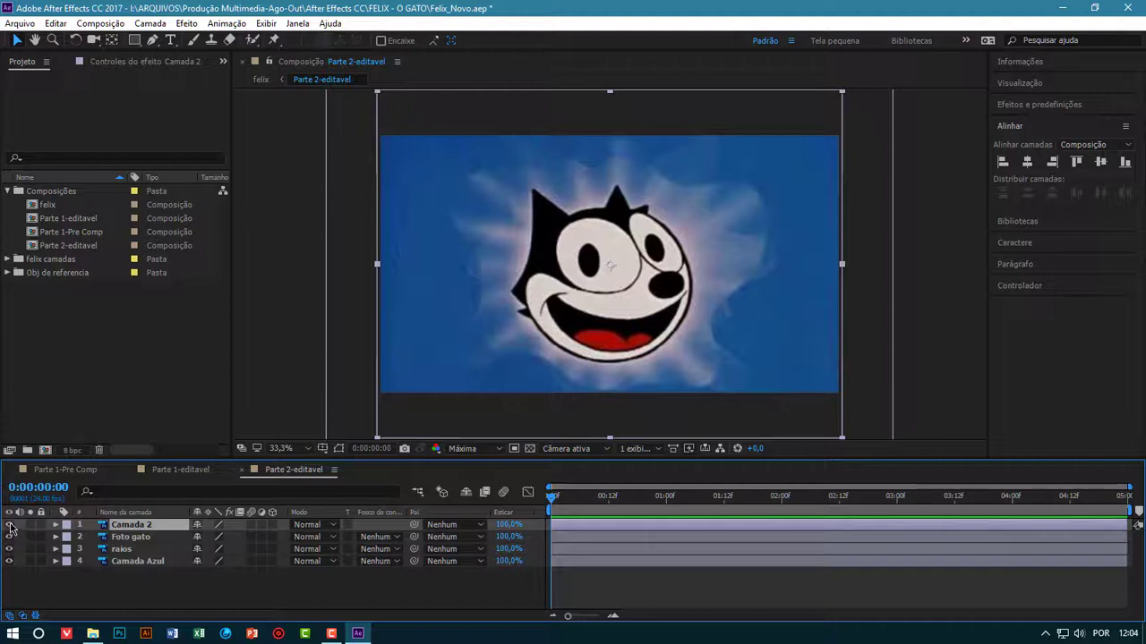
# Activate the Pen tool with the Camada 2 reference layer selected
pyautogui.click(153, 40)
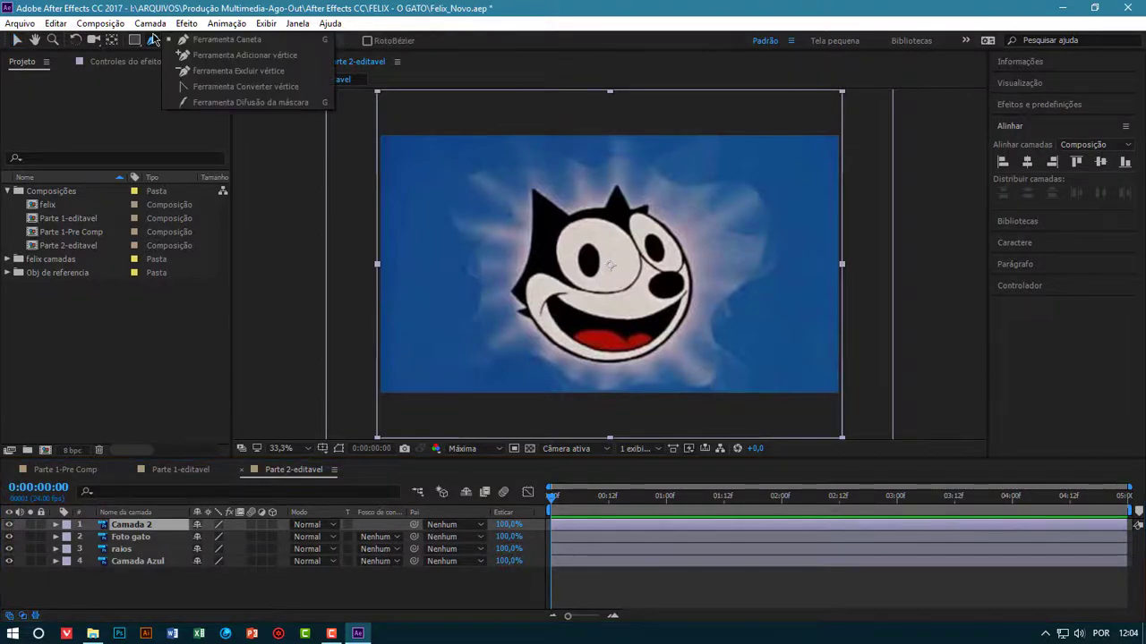
pyautogui.click(154, 41)
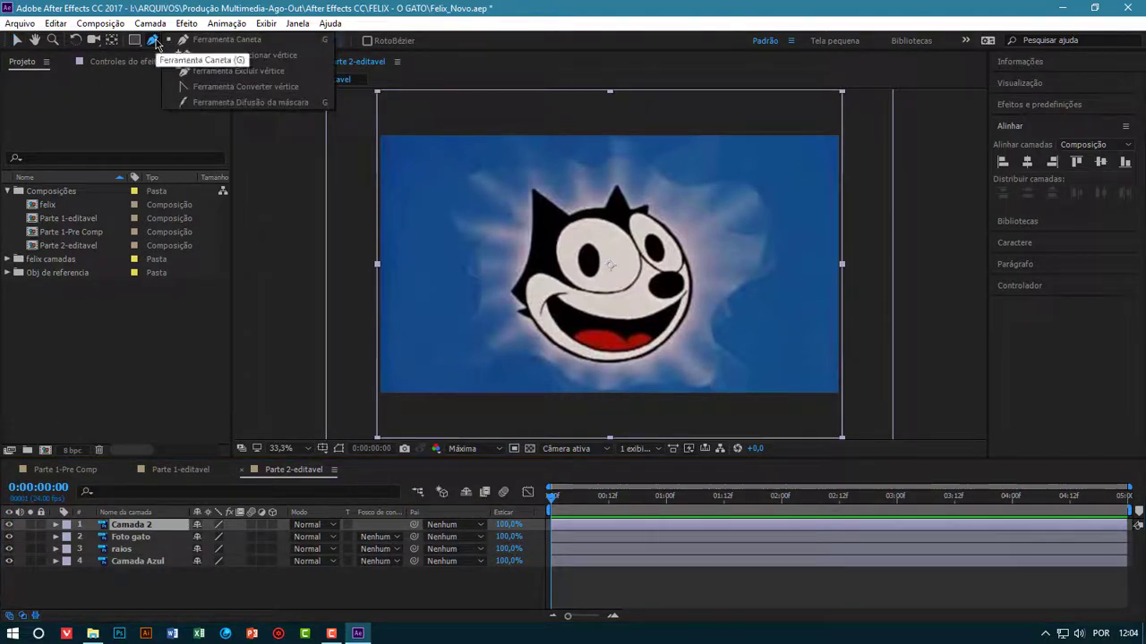
pyautogui.click(154, 41)
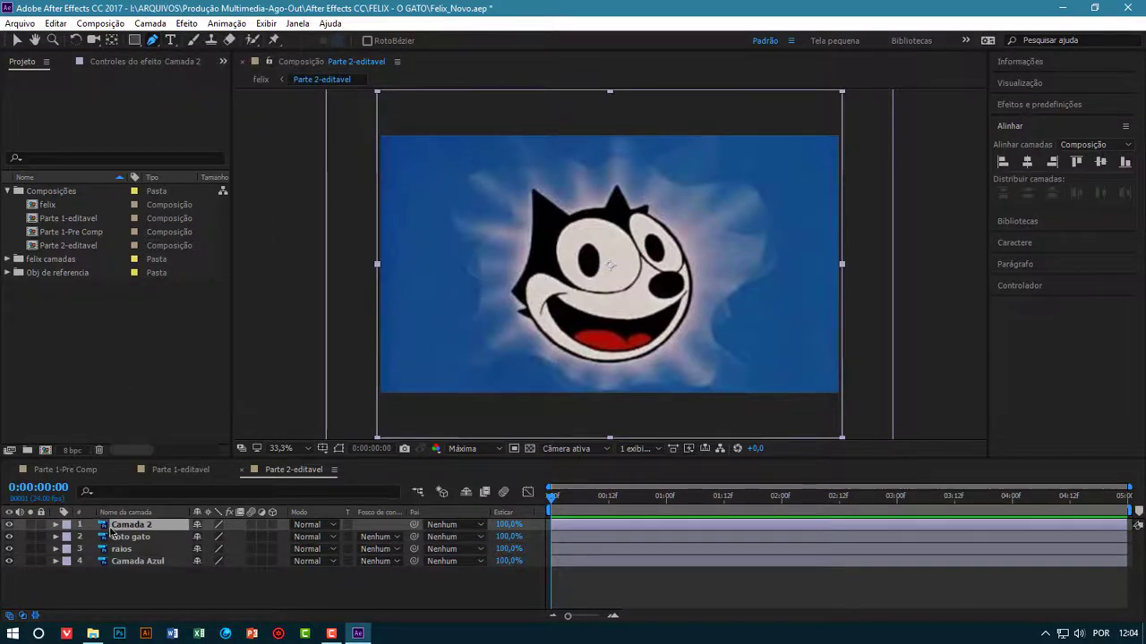
# Delete the Camada 2 reference layer from the Parte 2-editavel composition
pyautogui.click(111, 601)
pyautogui.click(134, 526)
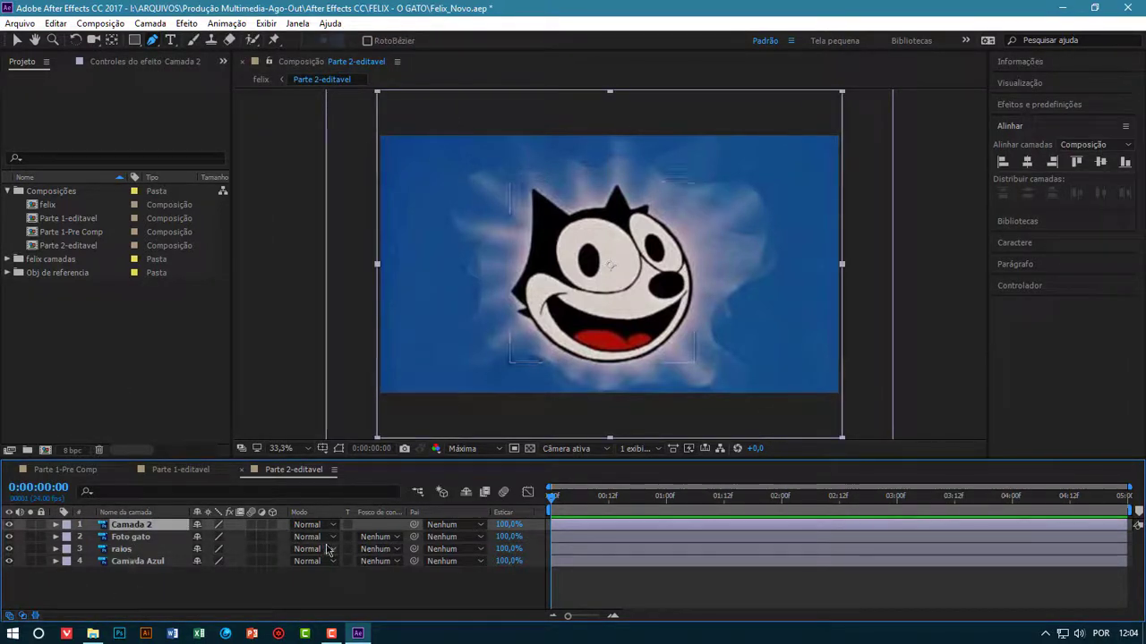
pyautogui.press('Delete')
# Check the raios layer by toggling its visibility, and solo it in the composition
pyautogui.click(116, 537)
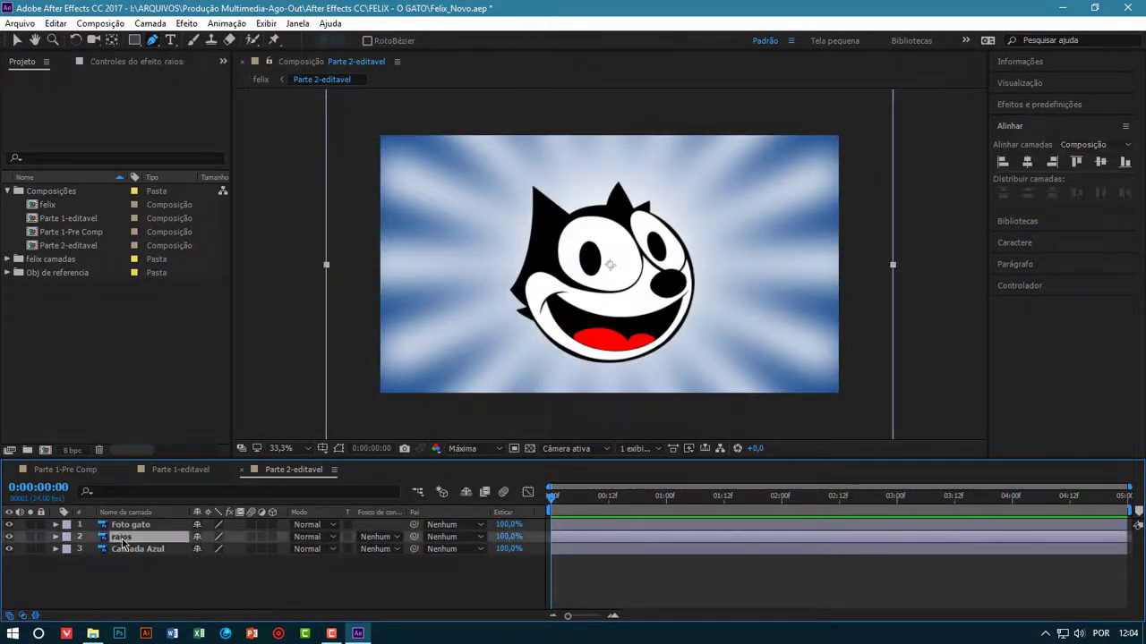
pyautogui.click(9, 536)
pyautogui.click(9, 536)
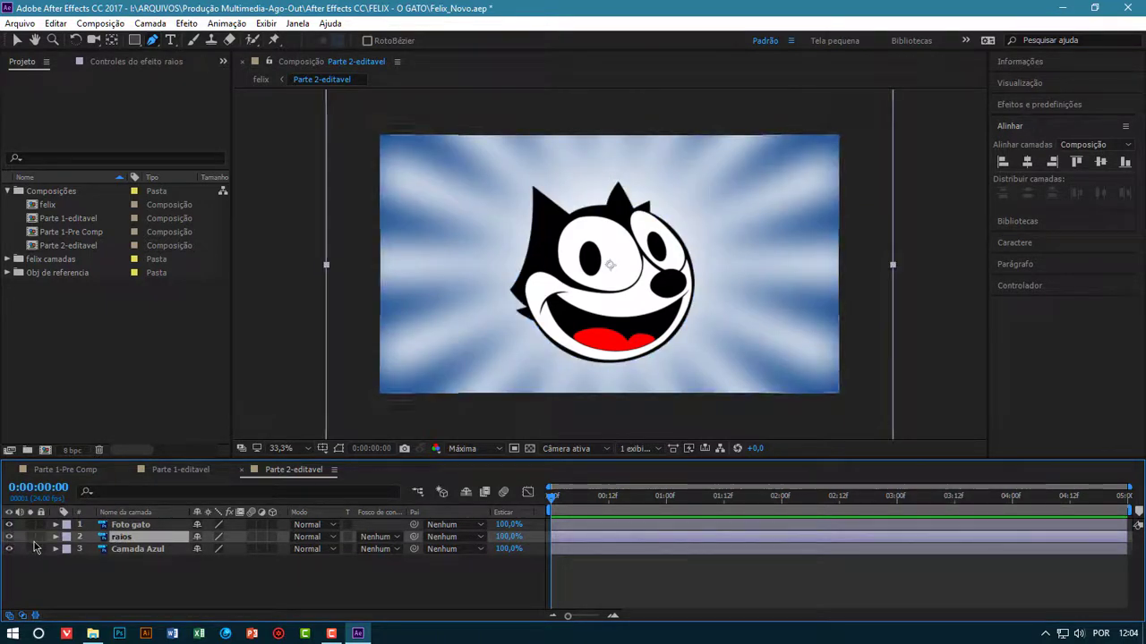
pyautogui.click(30, 537)
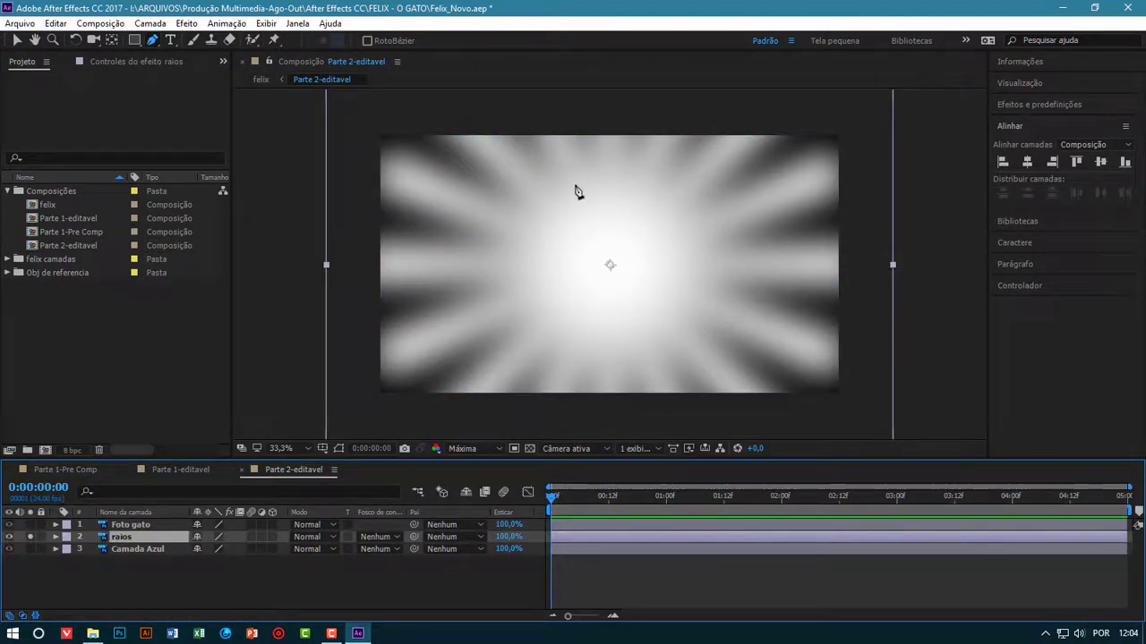
pyautogui.click(125, 580)
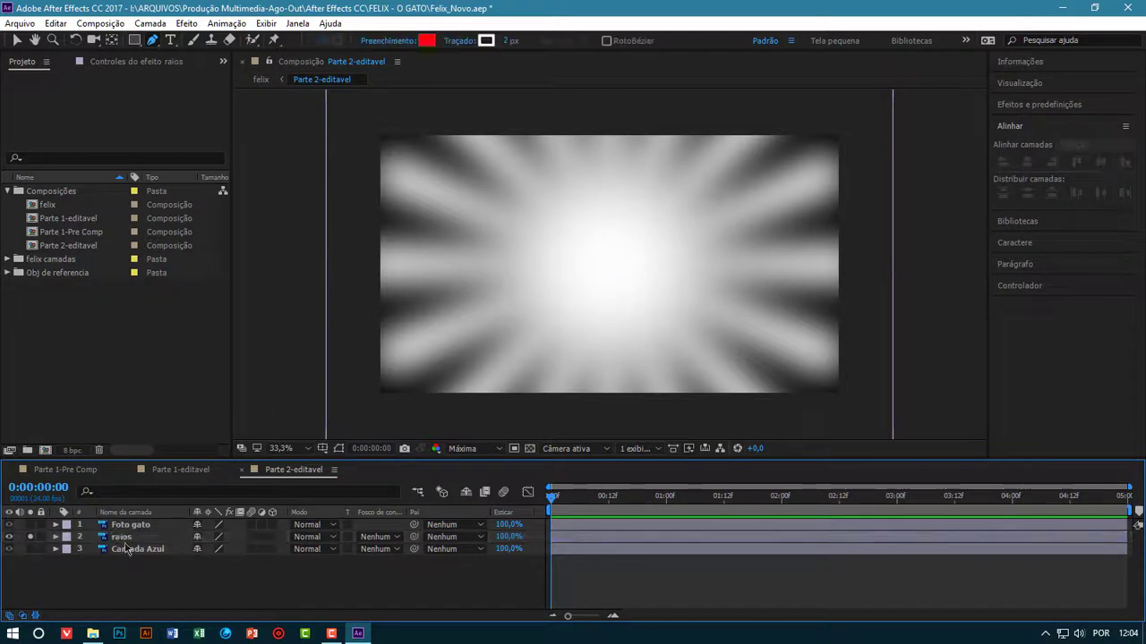
# Open the FELIX THE CAT Opening Theme.mp4 reference video, fit it to the viewer, and scrub through the cat-face title transition around 16 seconds
pyautogui.click(8, 258)
pyautogui.click(7, 205)
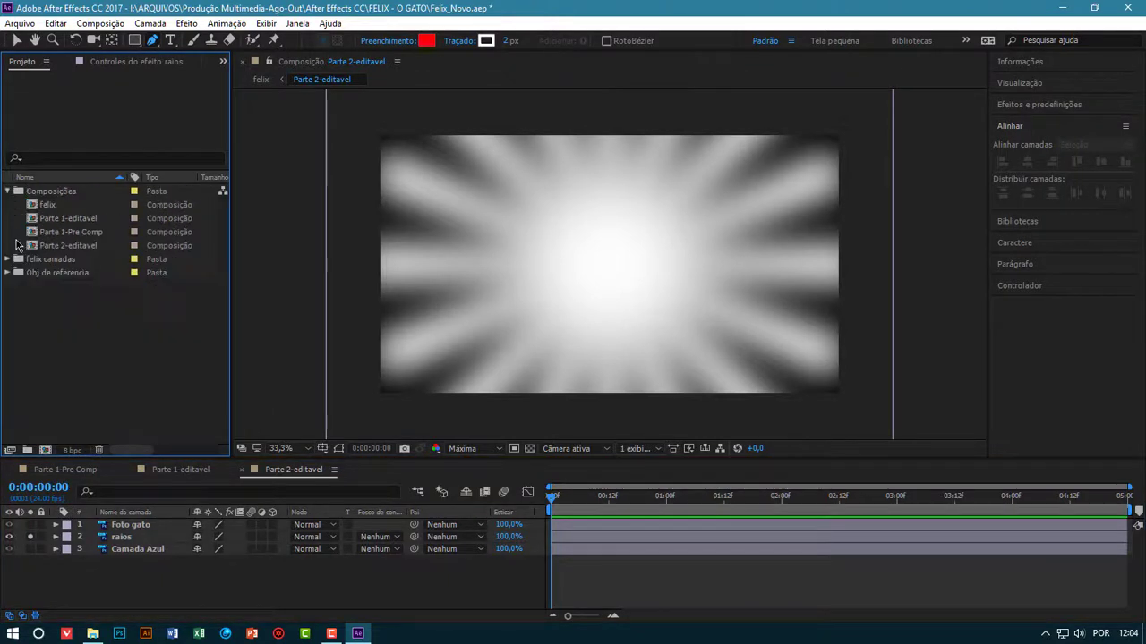
pyautogui.click(8, 272)
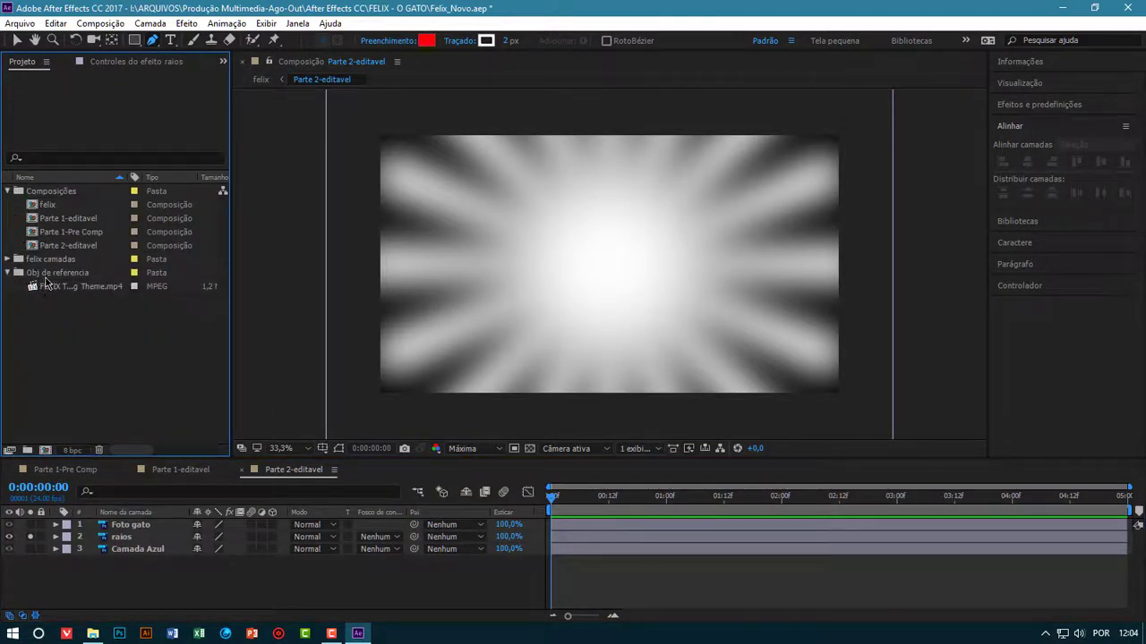
pyautogui.click(47, 288)
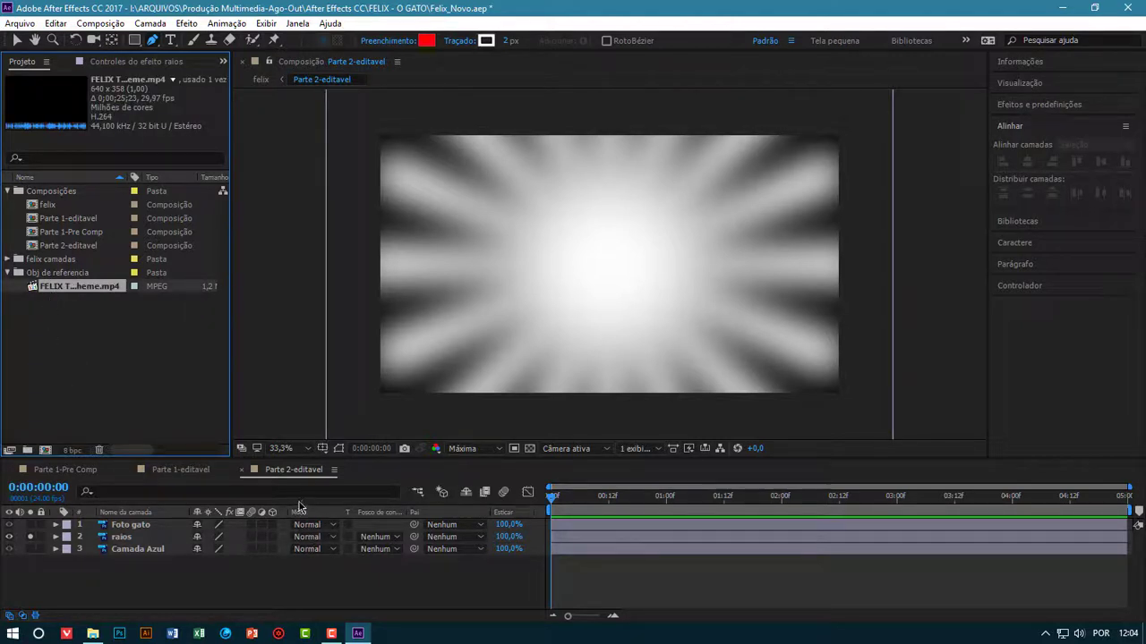
pyautogui.doubleClick(96, 288)
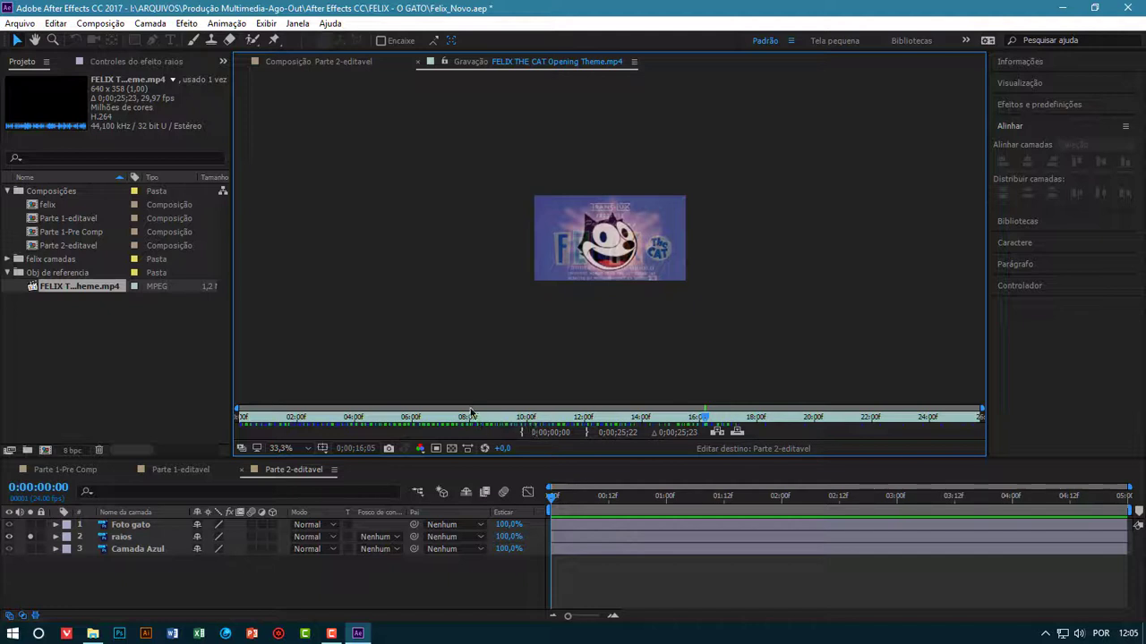
pyautogui.click(304, 451)
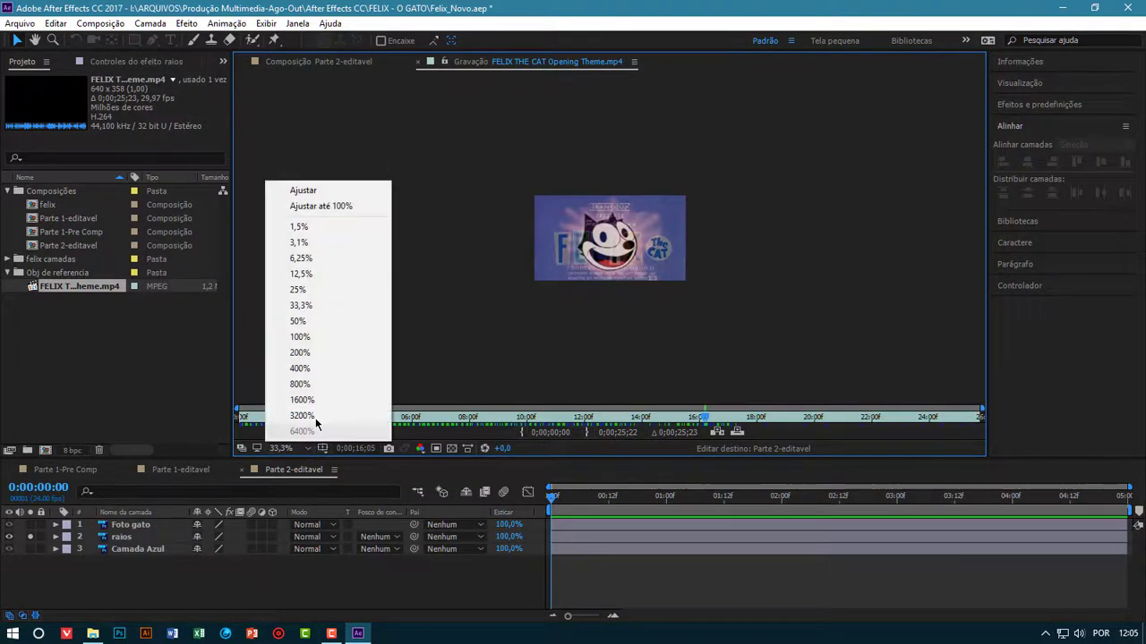
pyautogui.click(301, 188)
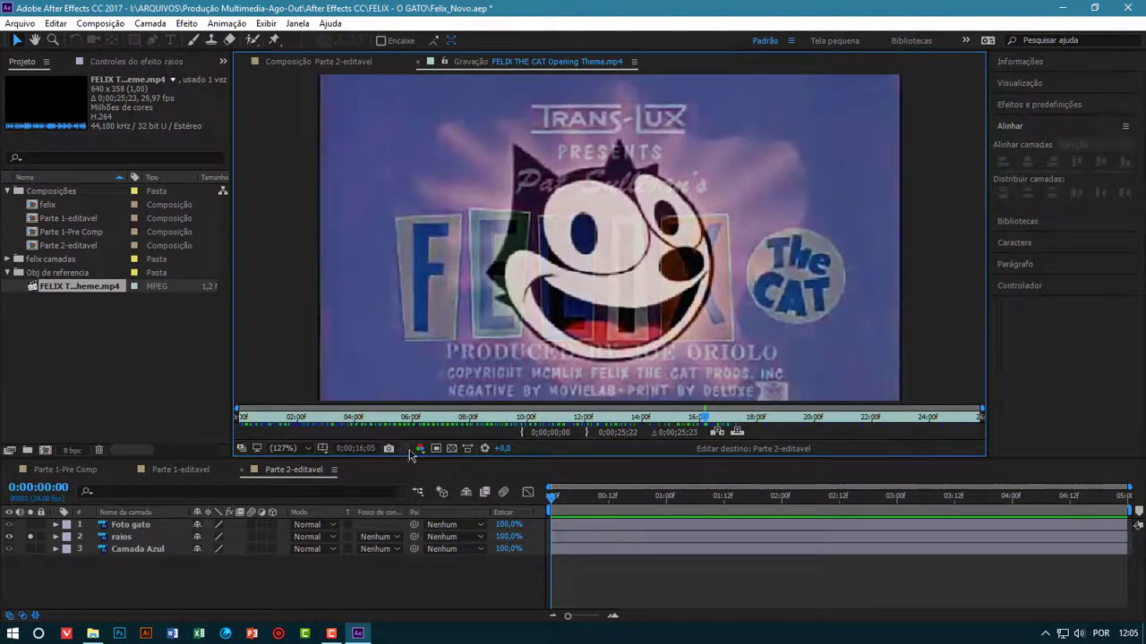
pyautogui.moveTo(707, 418); pyautogui.dragTo(660, 425)
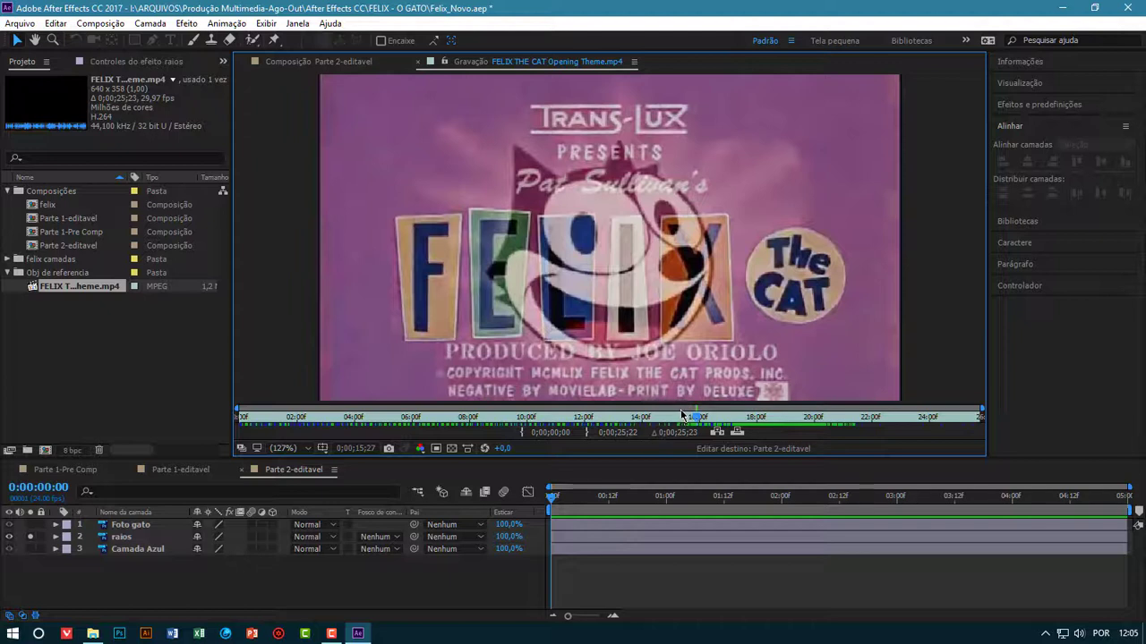
pyautogui.click(164, 571)
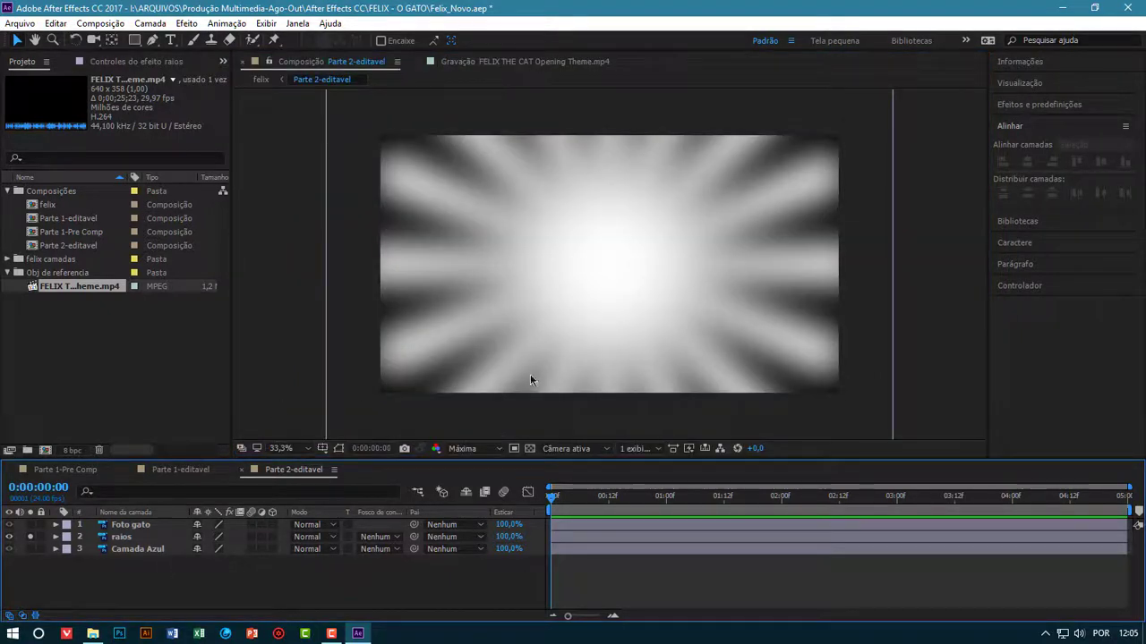
# Draw a closed, wavy nine-point mask around the centre of the raios layer with the Pen tool, using curved points
pyautogui.click(139, 537)
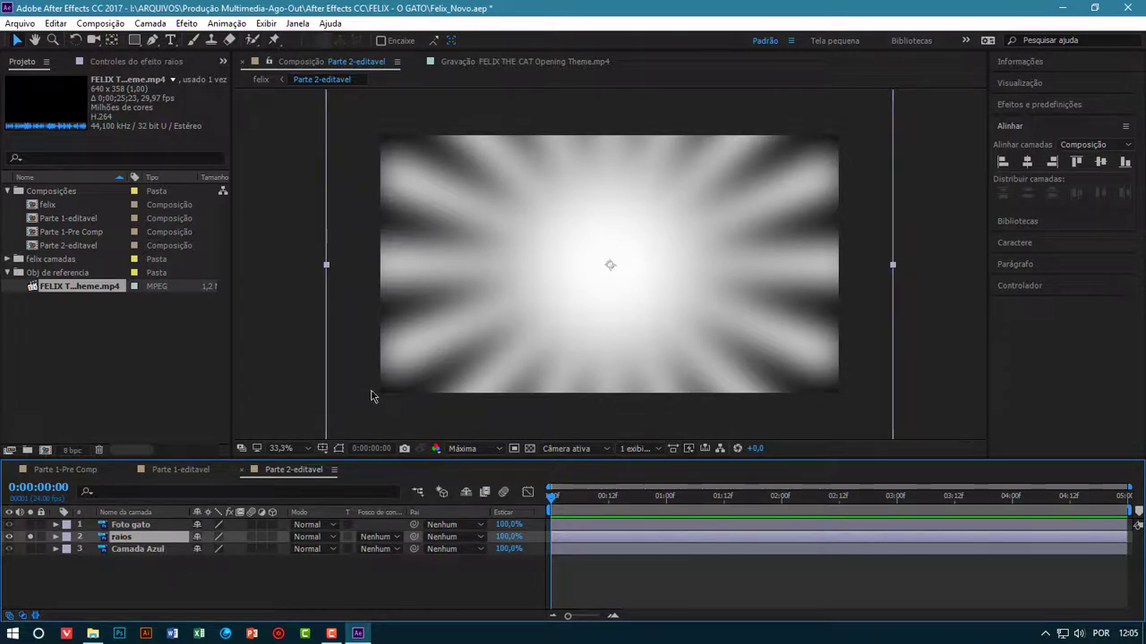
pyautogui.click(153, 41)
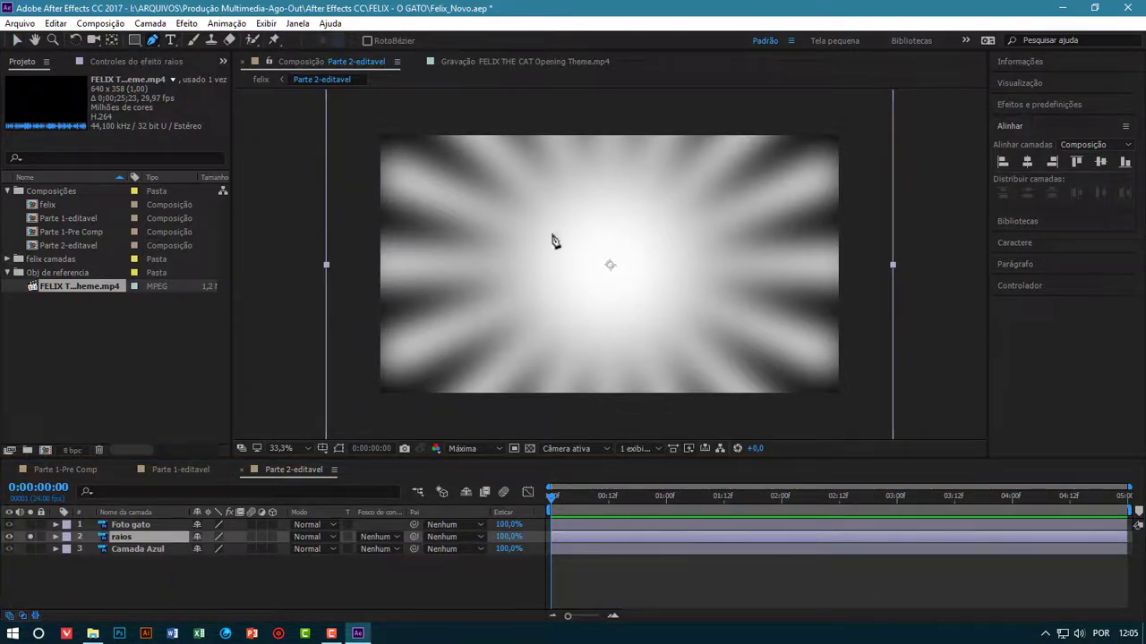
pyautogui.click(585, 160)
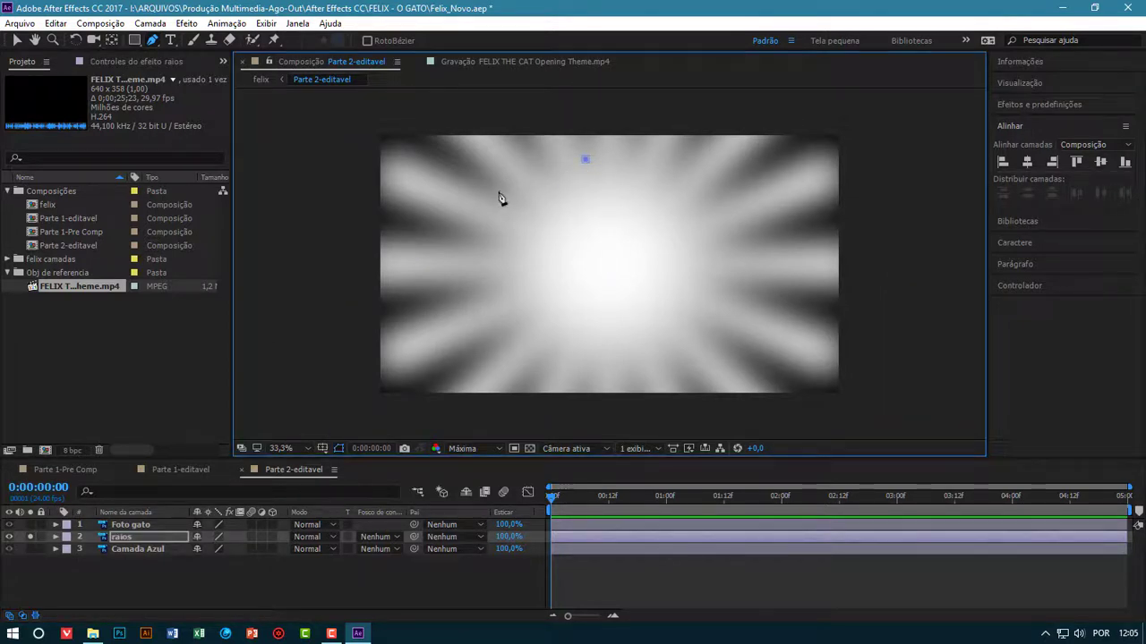
pyautogui.moveTo(498, 191); pyautogui.dragTo(446, 186)
pyautogui.moveTo(440, 257); pyautogui.dragTo(447, 285)
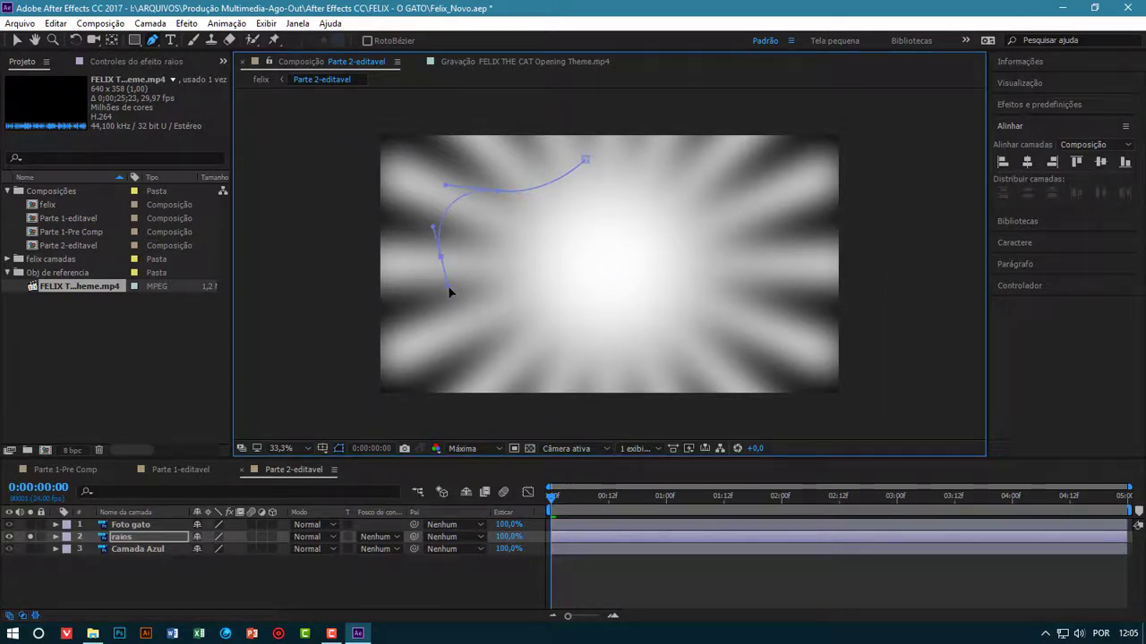
pyautogui.moveTo(484, 330); pyautogui.dragTo(479, 376)
pyautogui.moveTo(579, 355); pyautogui.dragTo(602, 340)
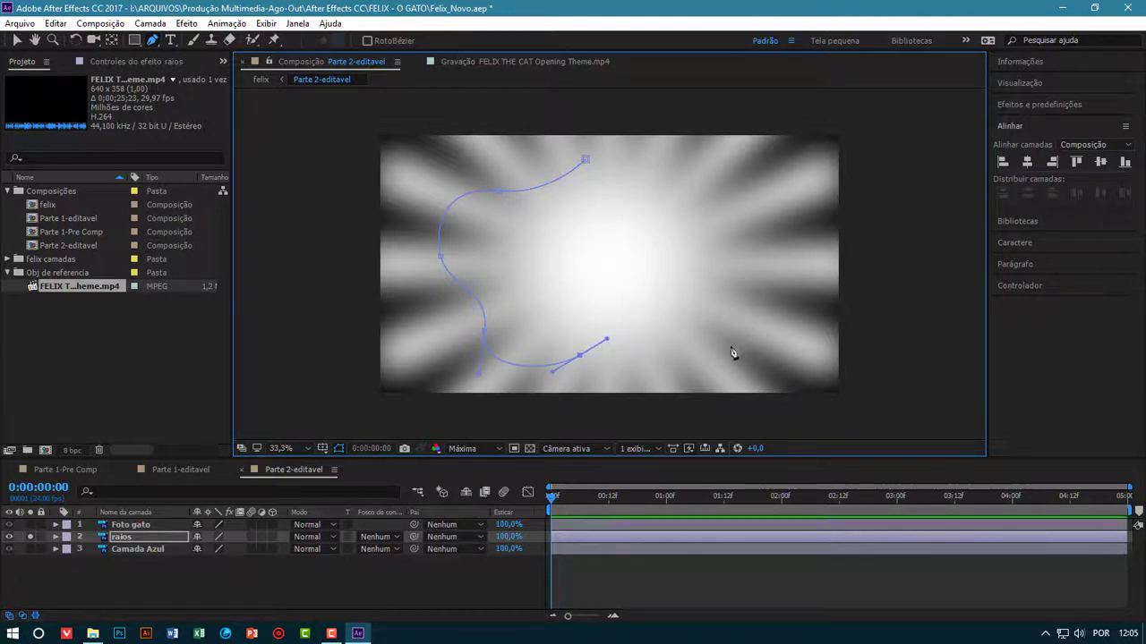
pyautogui.moveTo(721, 348); pyautogui.dragTo(748, 365)
pyautogui.moveTo(785, 281); pyautogui.dragTo(753, 227)
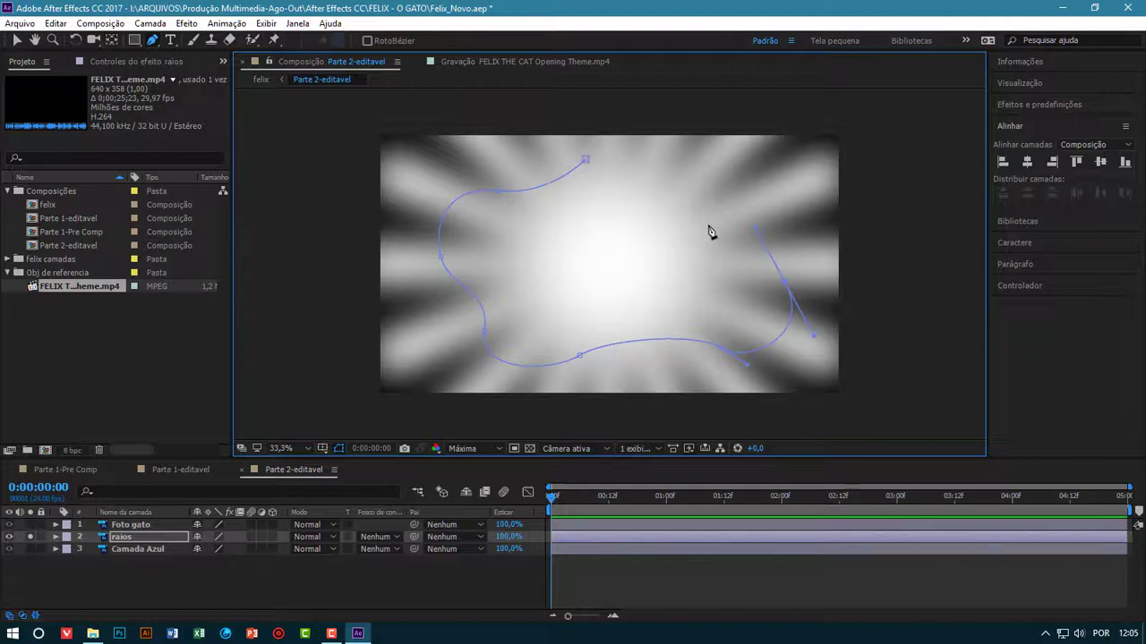
pyautogui.moveTo(744, 215); pyautogui.dragTo(756, 191)
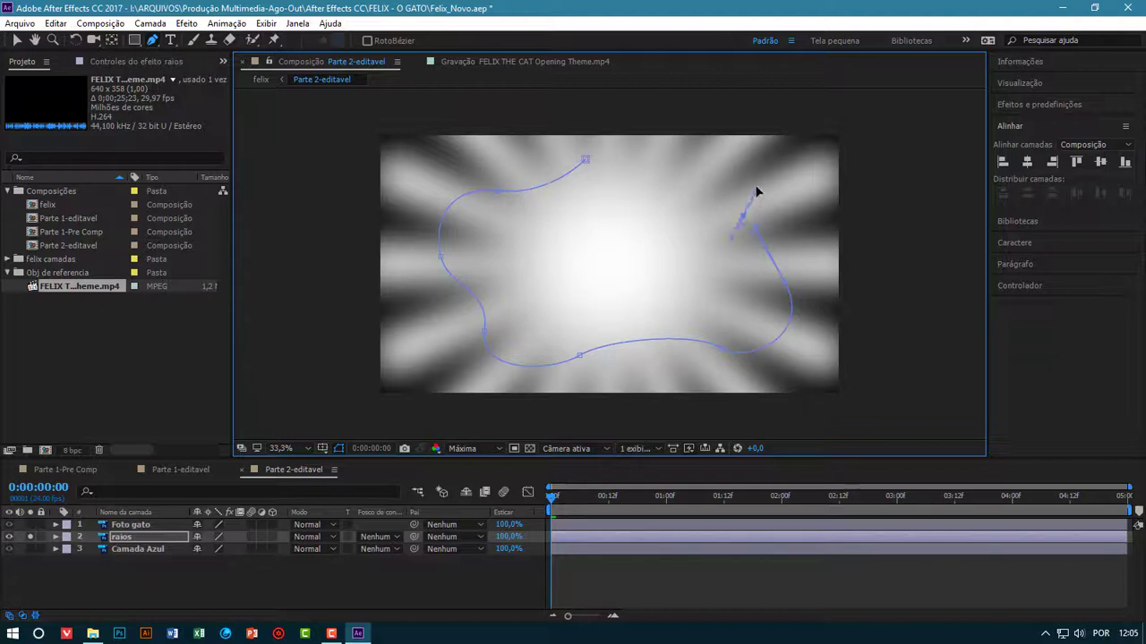
pyautogui.moveTo(669, 166); pyautogui.dragTo(555, 165)
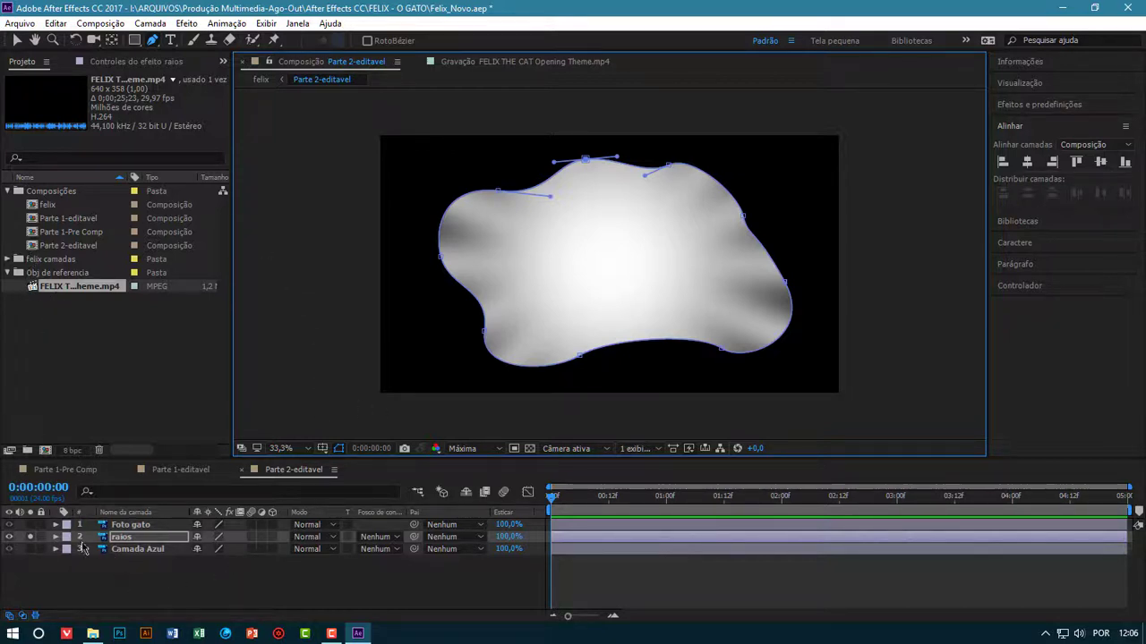
# Set the feather of the raios layer's mask to 18 pixels, and turn off the layer's solo
pyautogui.click(115, 541)
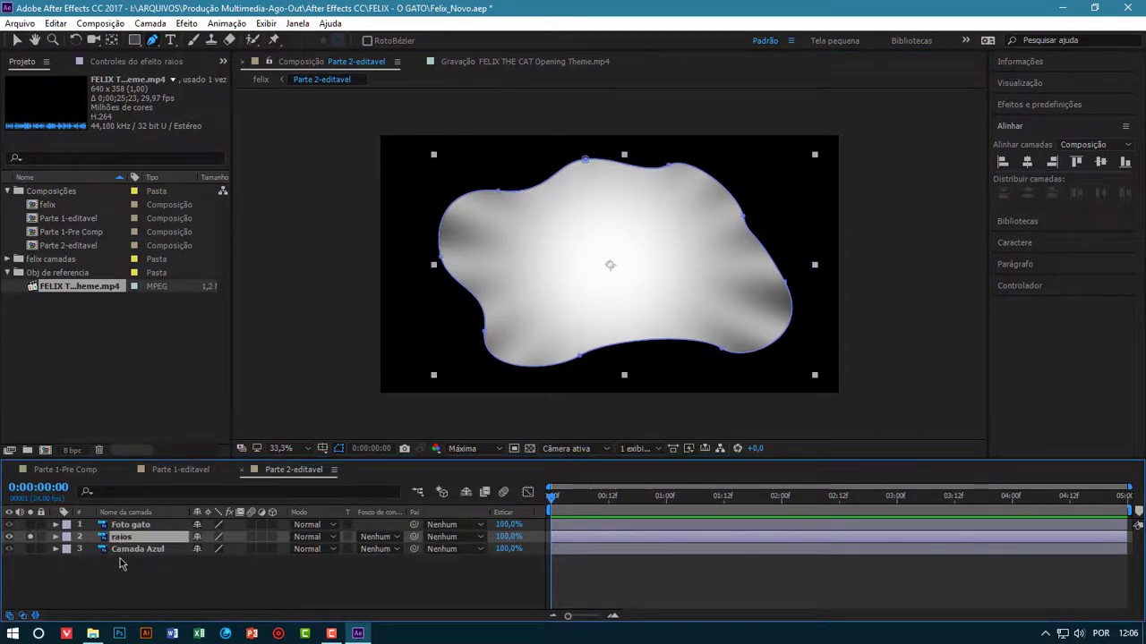
pyautogui.press('m')
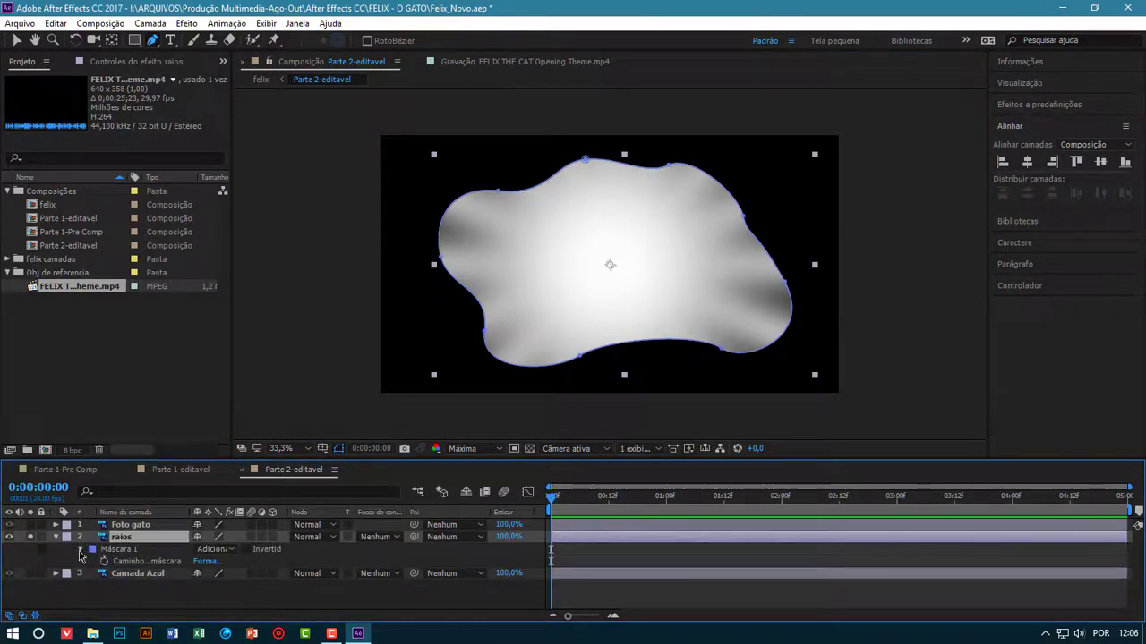
pyautogui.click(81, 551)
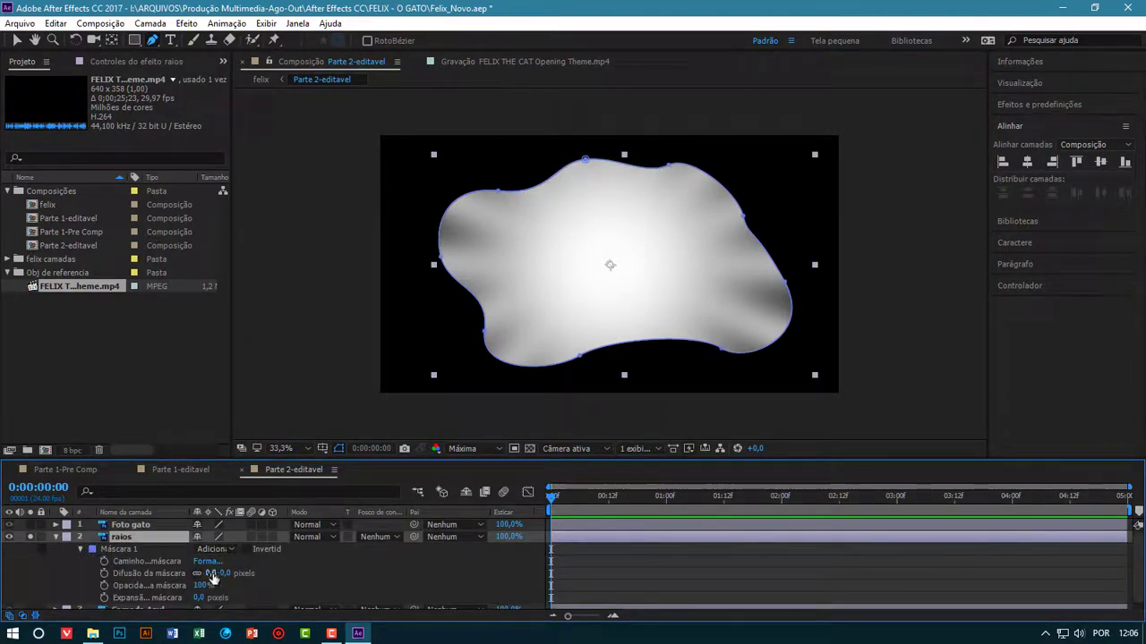
pyautogui.moveTo(212, 574); pyautogui.dragTo(222, 575)
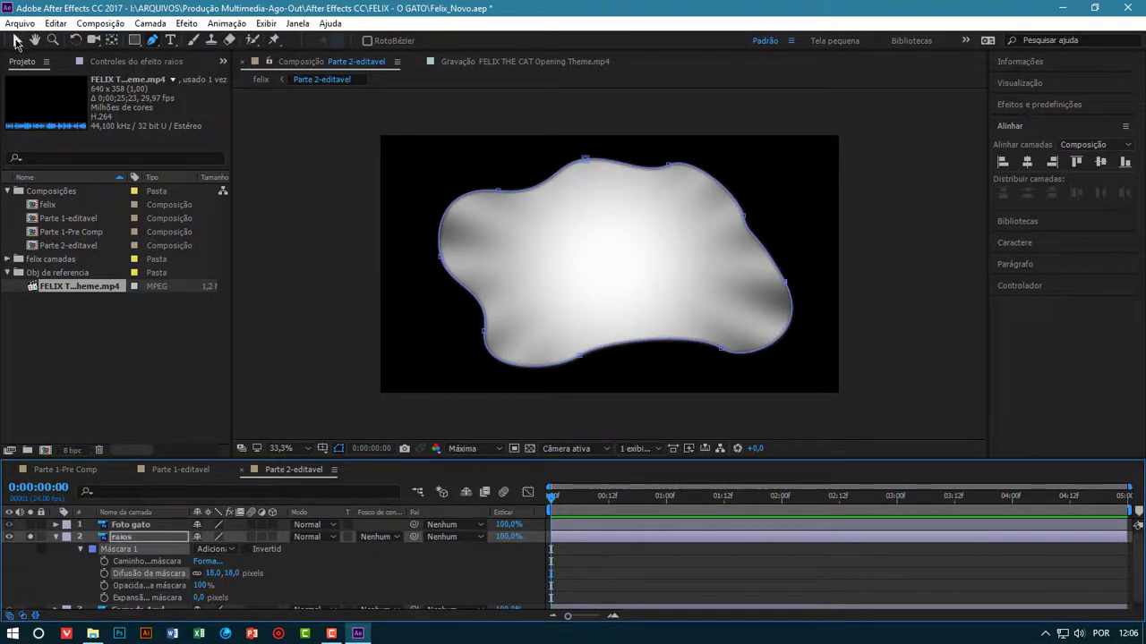
pyautogui.click(16, 41)
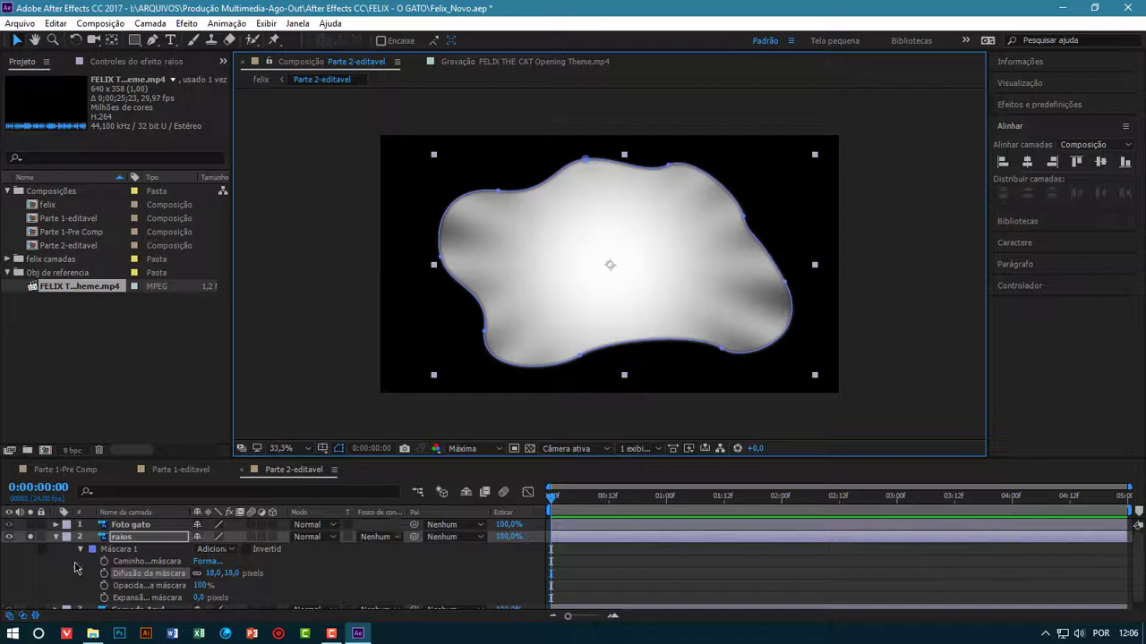
pyautogui.click(30, 536)
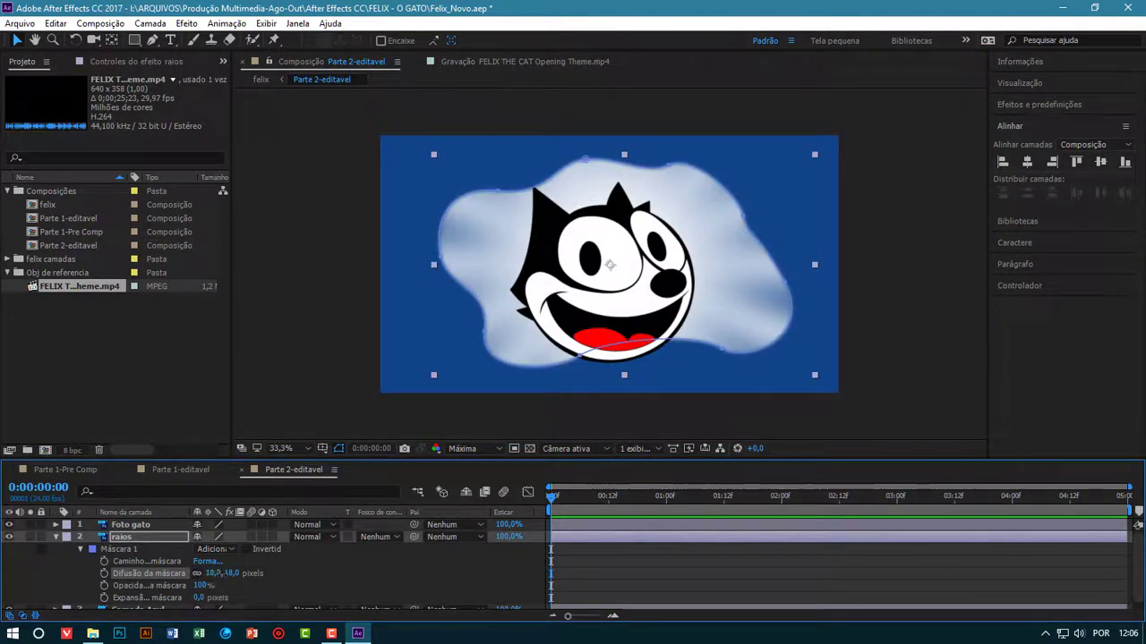
# Try a feather of 147 pixels on the raios mask, and reset the feather to 0 pixels
pyautogui.moveTo(221, 574); pyautogui.dragTo(298, 564)
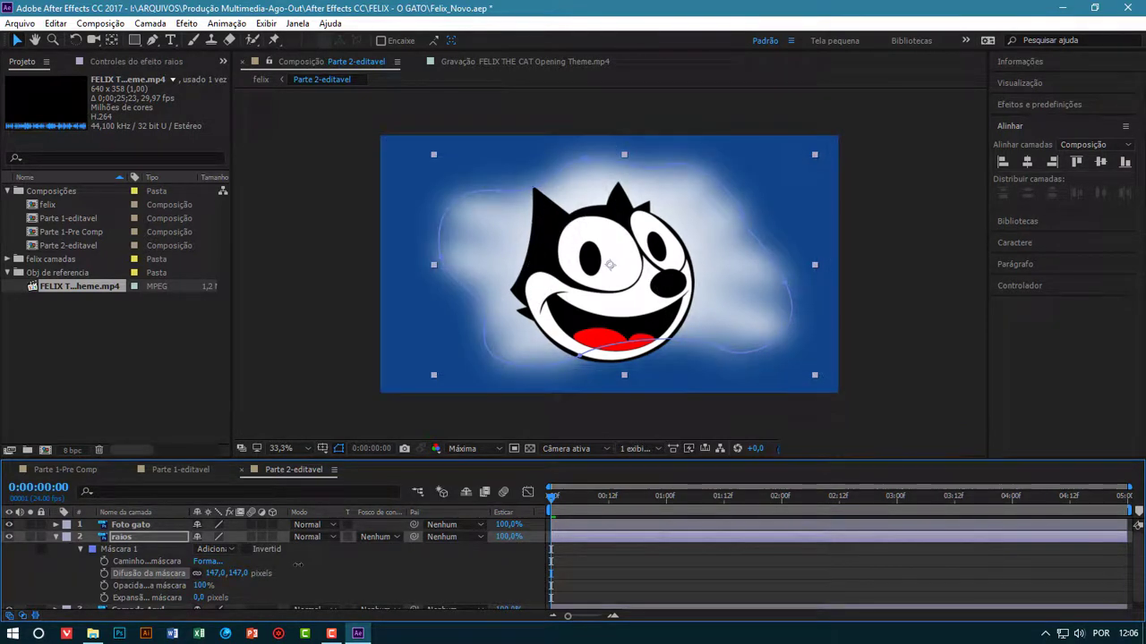
pyautogui.click(927, 243)
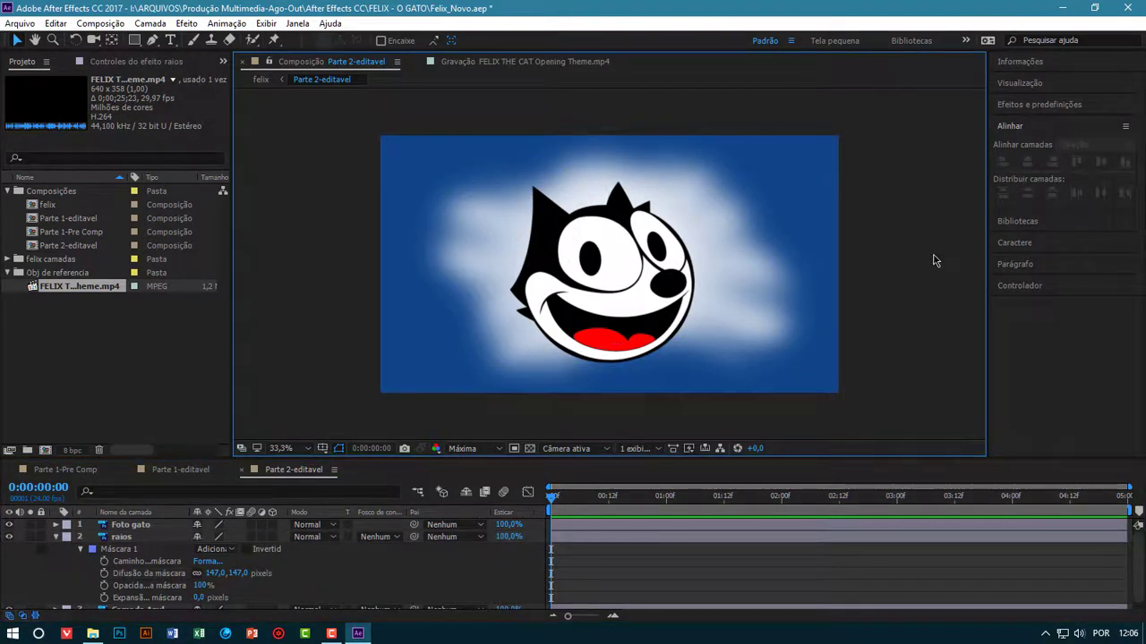
pyautogui.moveTo(218, 573); pyautogui.dragTo(91, 575)
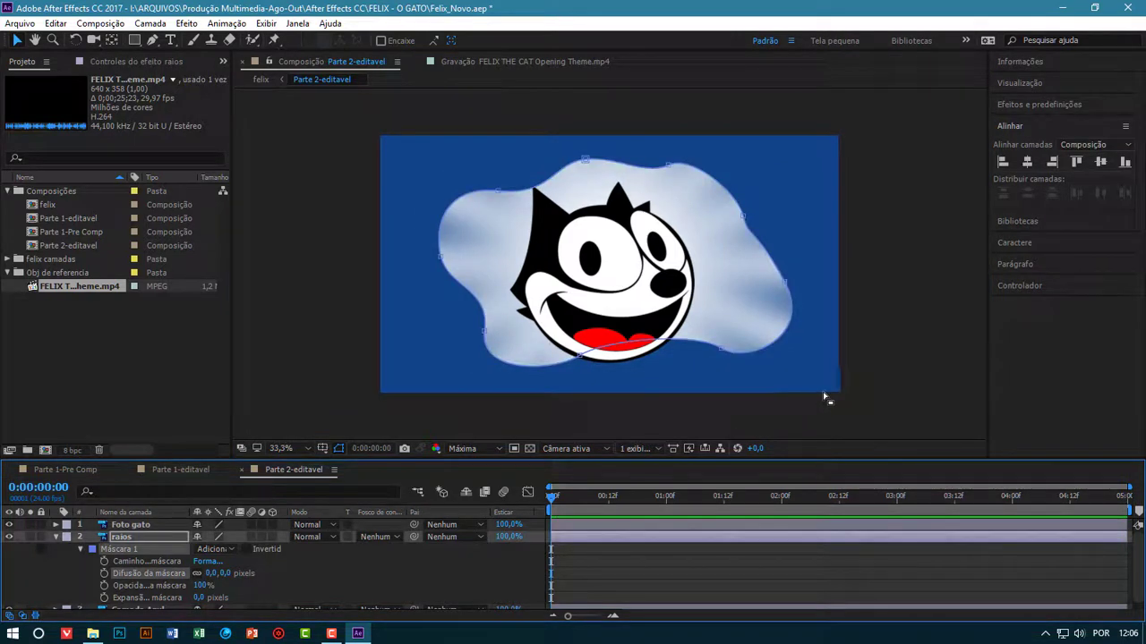
# Try an opacity of 30% on the raios layer, and settle on 93%
pyautogui.click(55, 537)
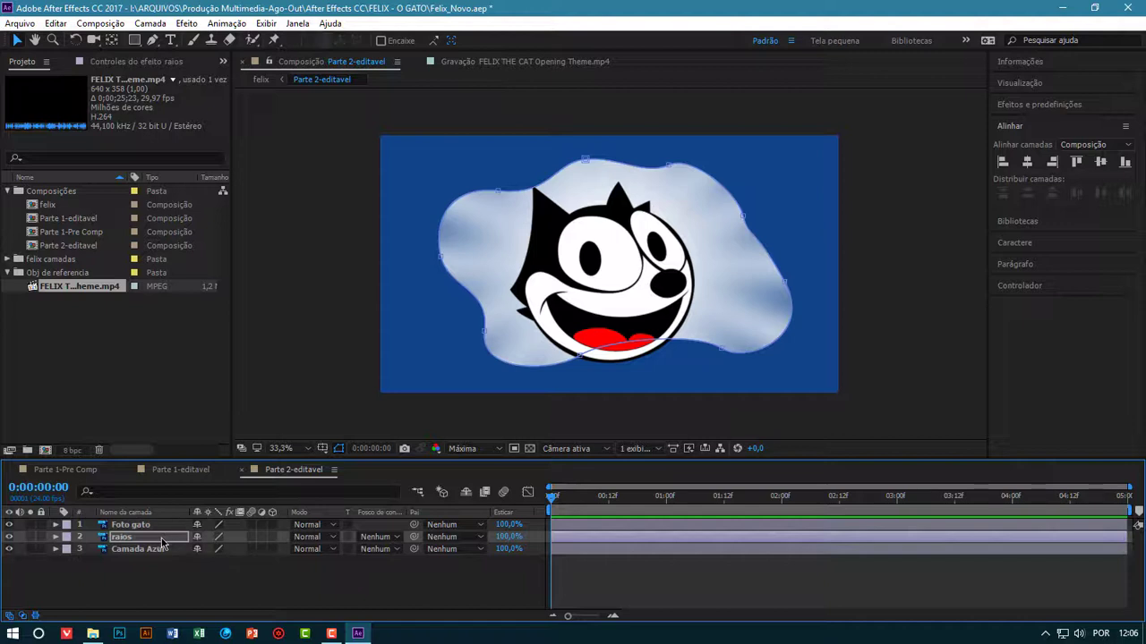
pyautogui.press('t')
pyautogui.click(205, 549)
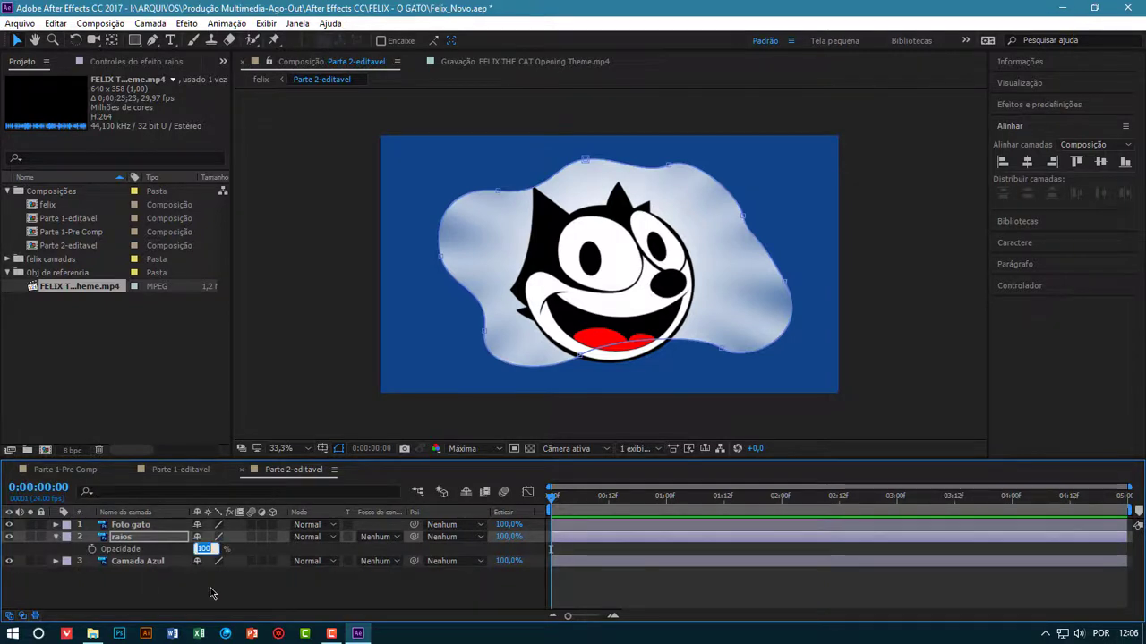
pyautogui.write('30')
pyautogui.press('Return')
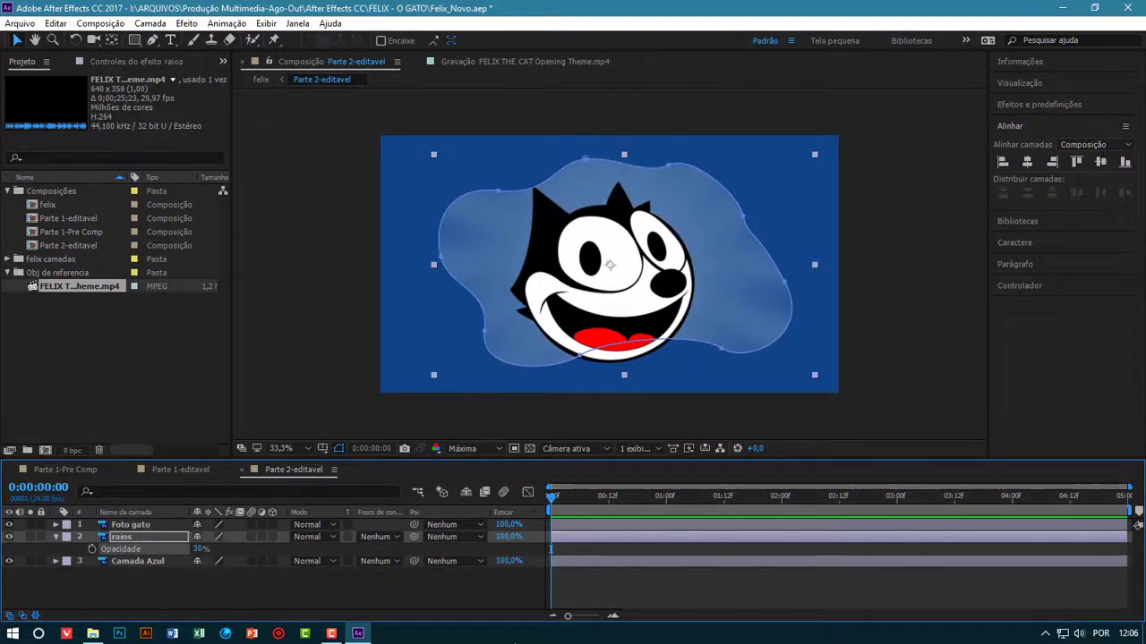
pyautogui.moveTo(203, 549); pyautogui.dragTo(241, 550)
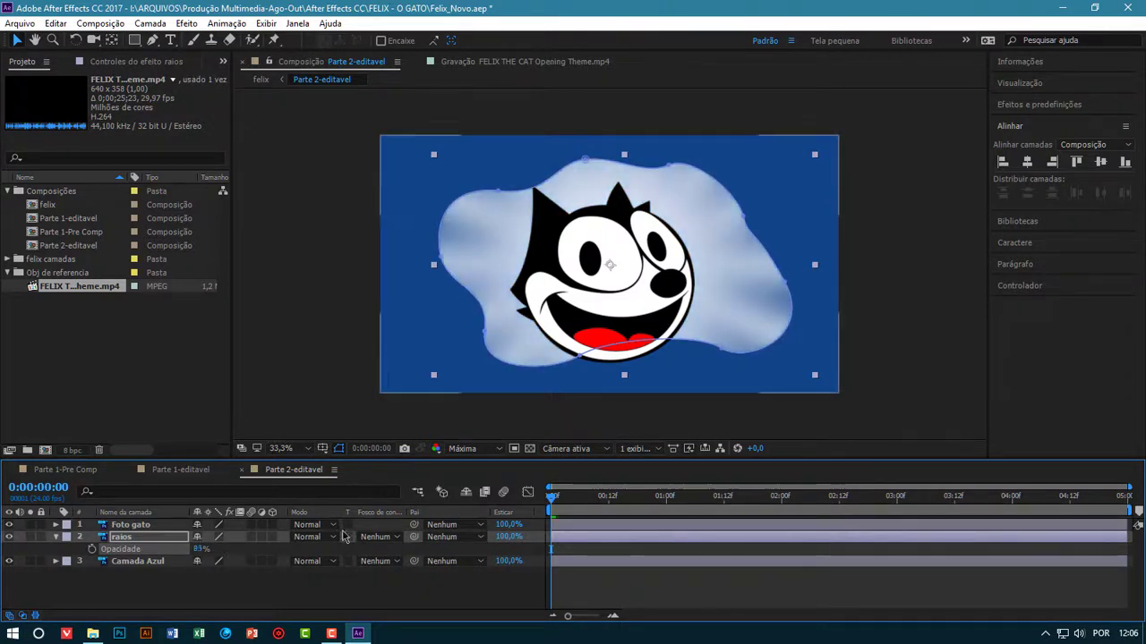
pyautogui.click(233, 590)
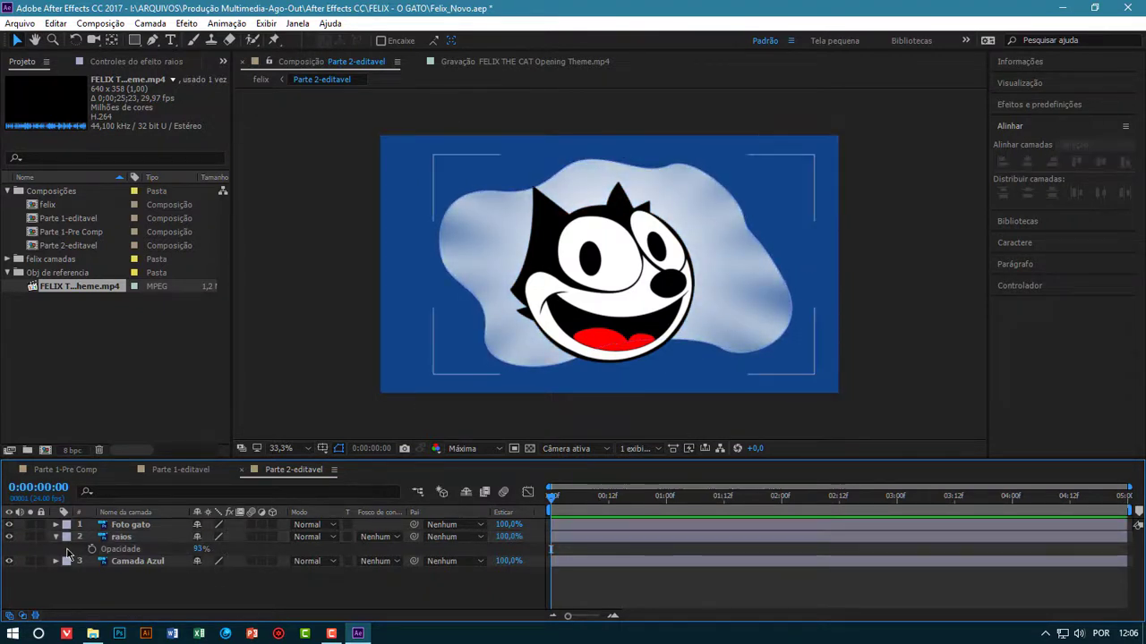
# Reveal the raios layer's mask path and use the Pen tool to pull its left-side points outward, widening the glow left of the cat
pyautogui.click(120, 538)
pyautogui.press('m')
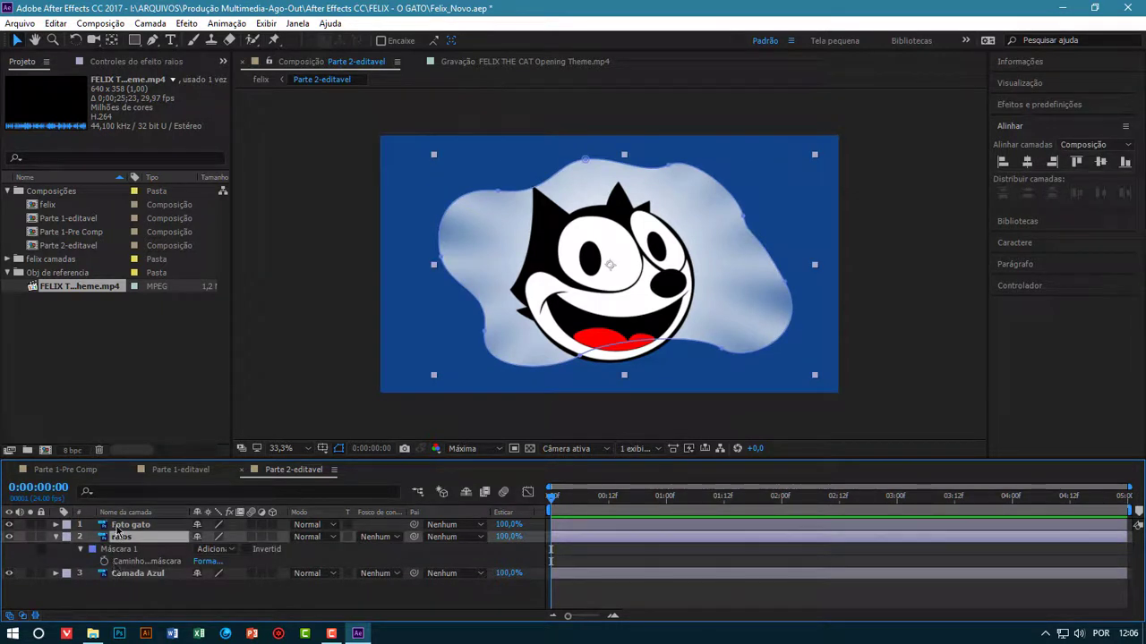
pyautogui.click(153, 40)
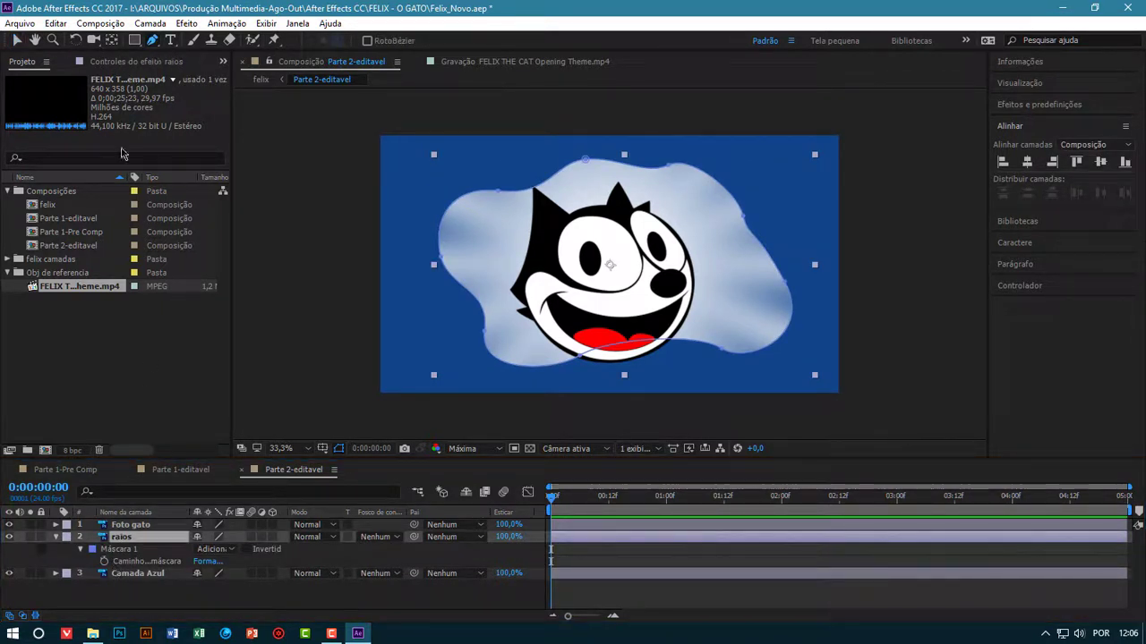
pyautogui.click(499, 192)
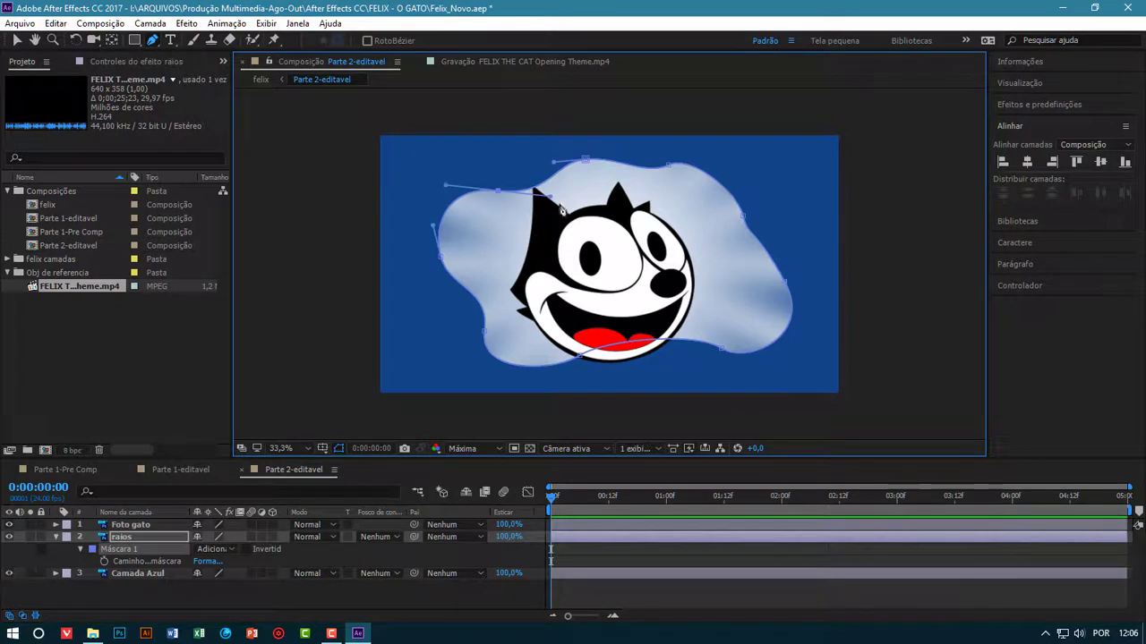
pyautogui.moveTo(440, 257); pyautogui.dragTo(418, 265)
pyautogui.moveTo(482, 336); pyautogui.dragTo(456, 293)
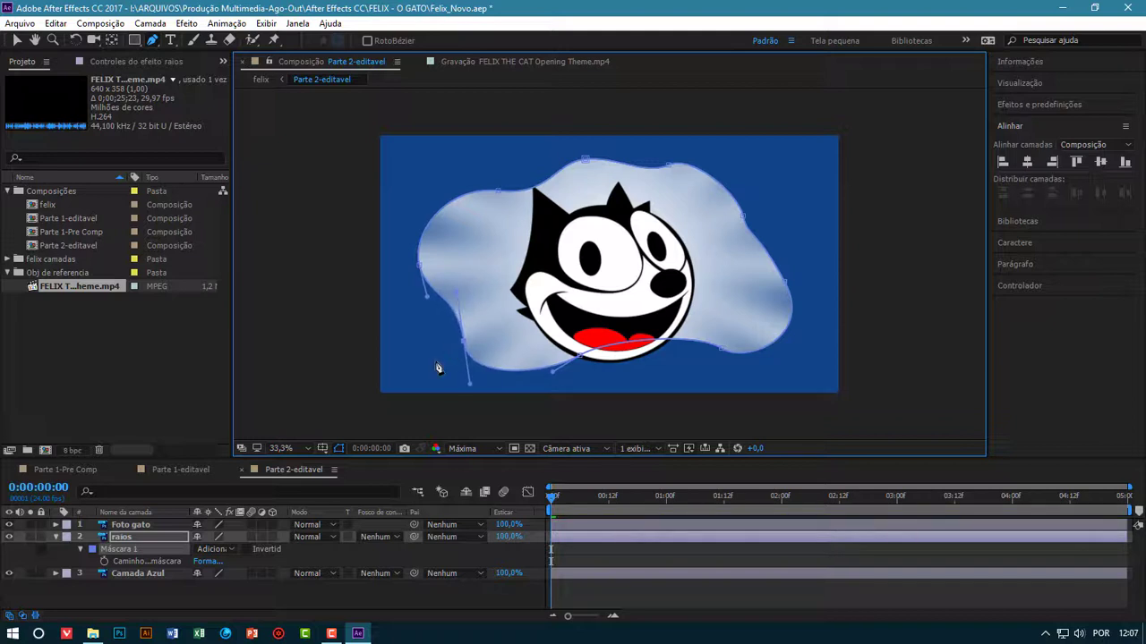
pyautogui.moveTo(499, 194); pyautogui.dragTo(490, 167)
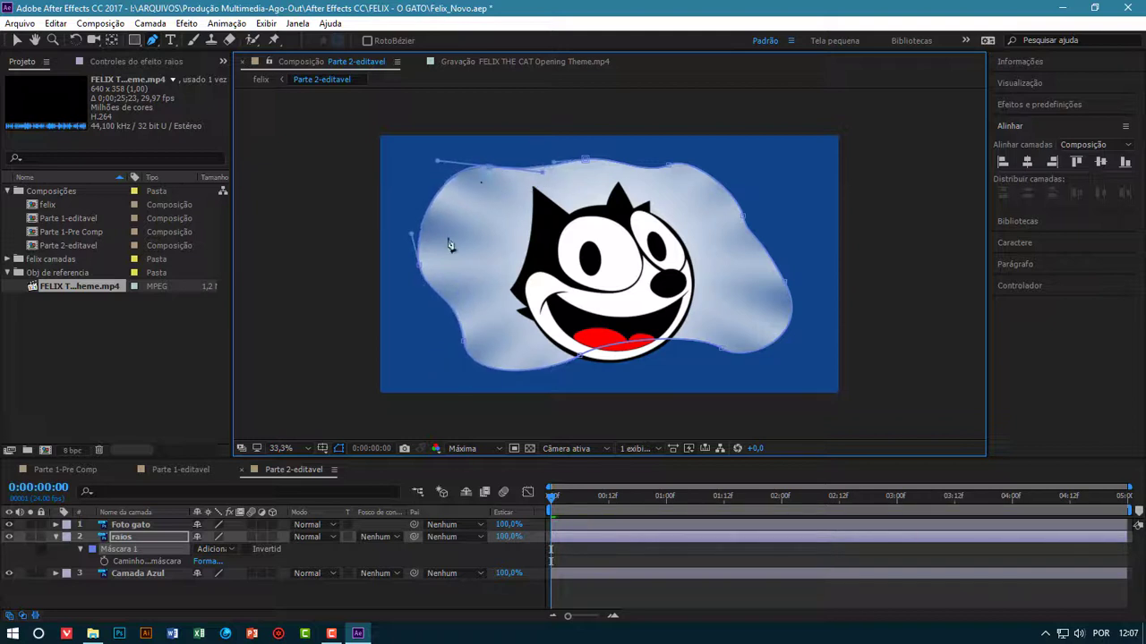
pyautogui.moveTo(421, 271); pyautogui.dragTo(447, 357)
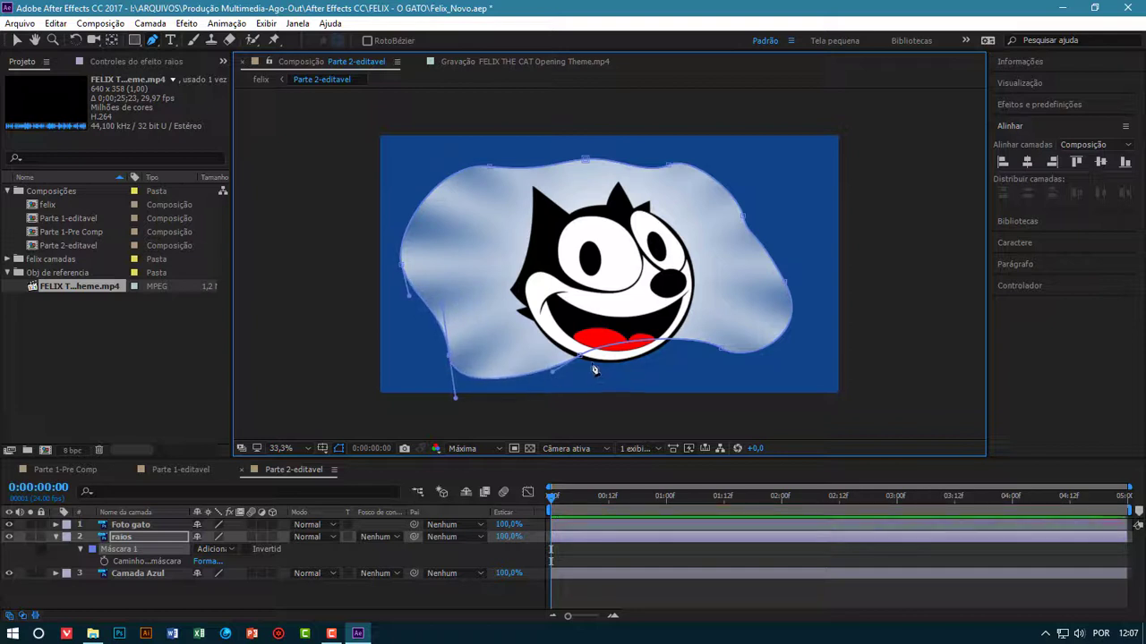
# Lower the points along the raios mask's bottom edge below the cat's chin, and adjust their curve handles to smooth the edge
pyautogui.moveTo(583, 359); pyautogui.dragTo(586, 370)
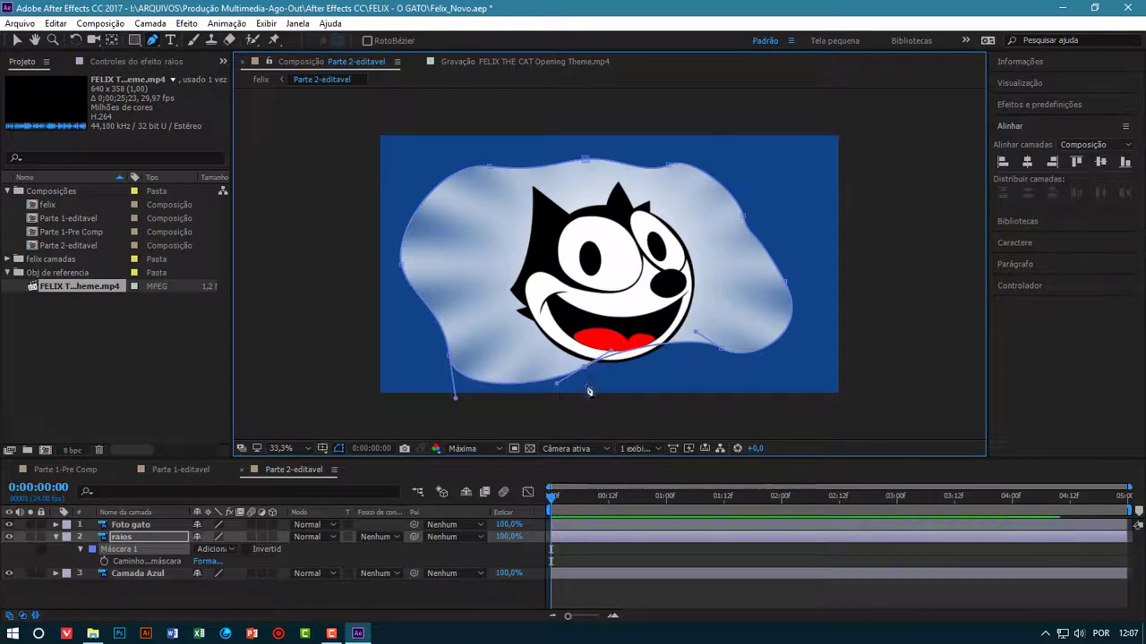
pyautogui.moveTo(457, 399); pyautogui.dragTo(459, 373)
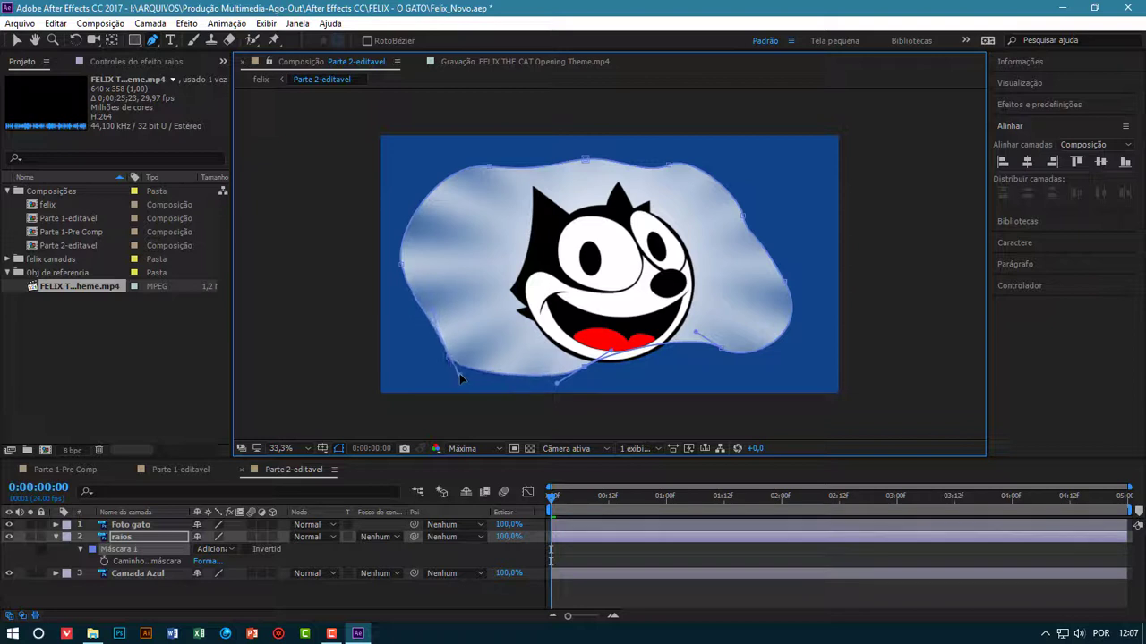
pyautogui.moveTo(721, 350); pyautogui.dragTo(731, 373)
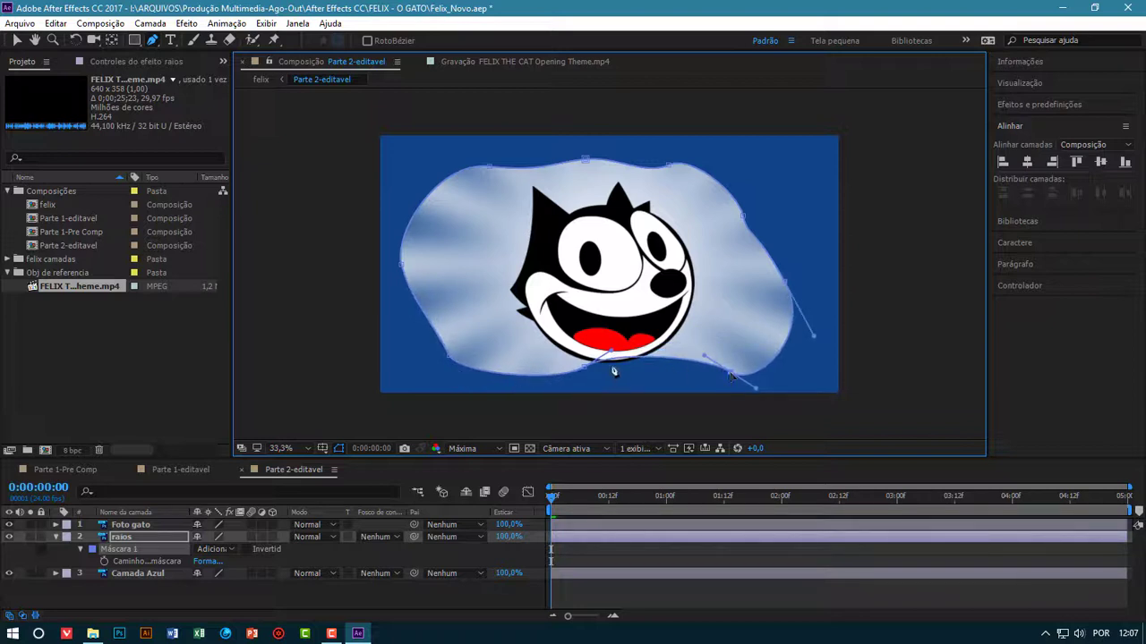
pyautogui.moveTo(612, 352); pyautogui.dragTo(589, 382)
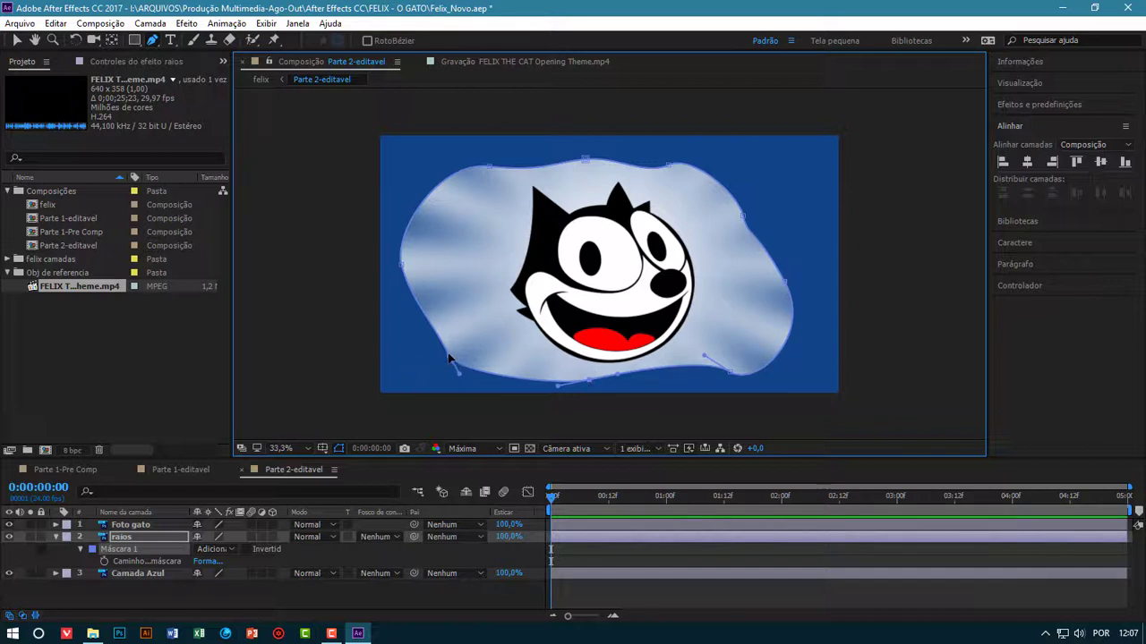
pyautogui.moveTo(449, 358); pyautogui.dragTo(428, 355)
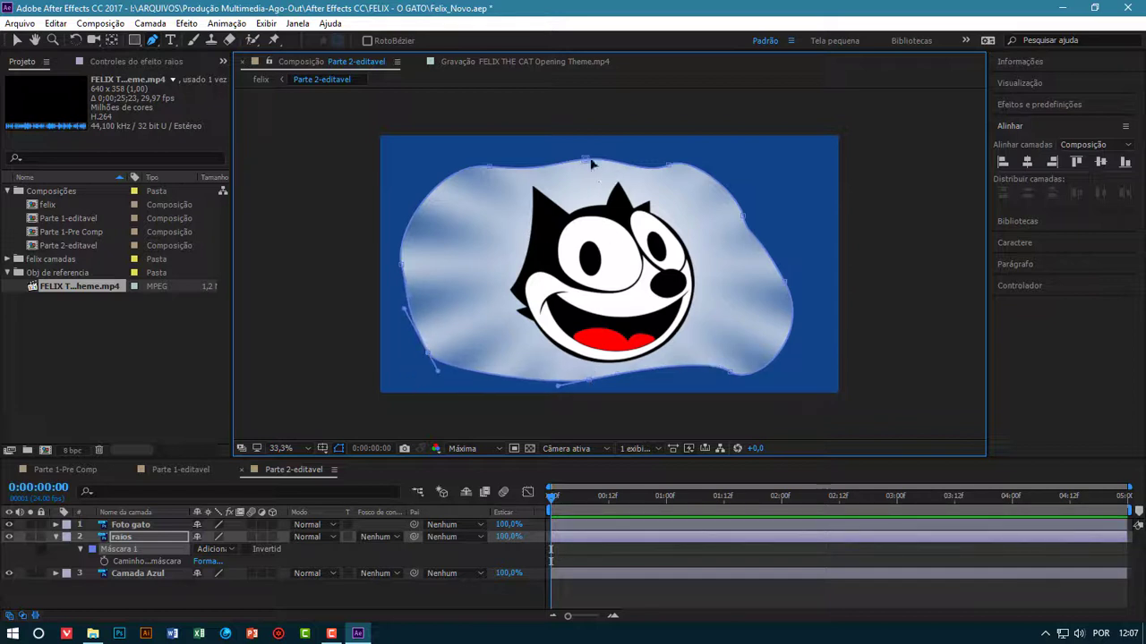
# Raise the raios mask's top-centre point slightly, and move its two upper-right points outward
pyautogui.moveTo(587, 160); pyautogui.dragTo(591, 151)
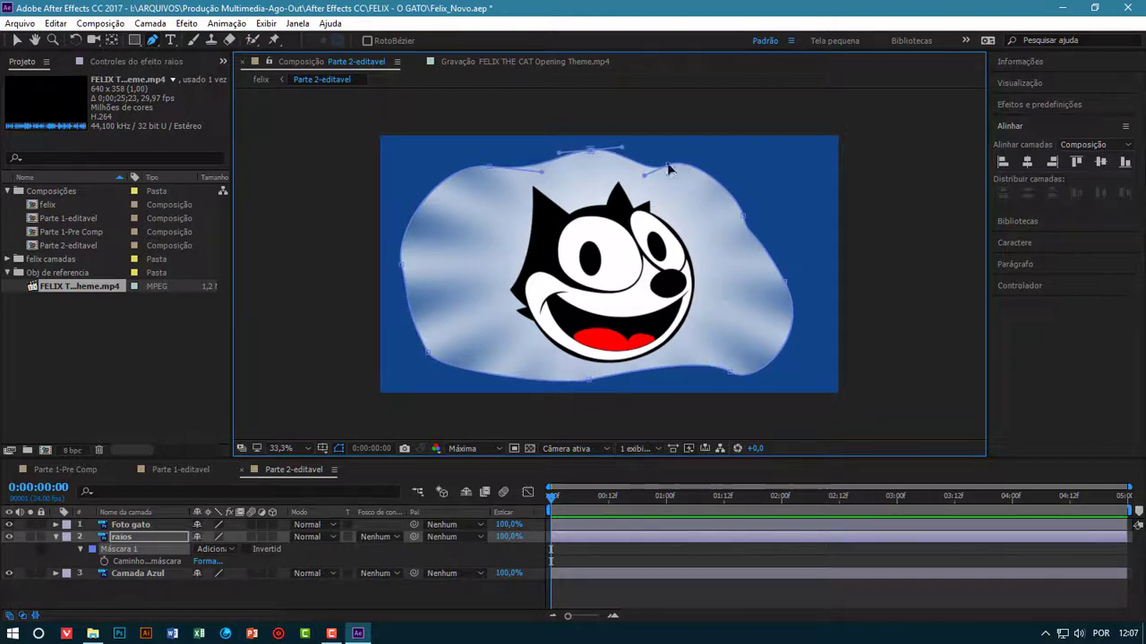
pyautogui.moveTo(668, 168); pyautogui.dragTo(702, 153)
pyautogui.moveTo(744, 218); pyautogui.dragTo(776, 206)
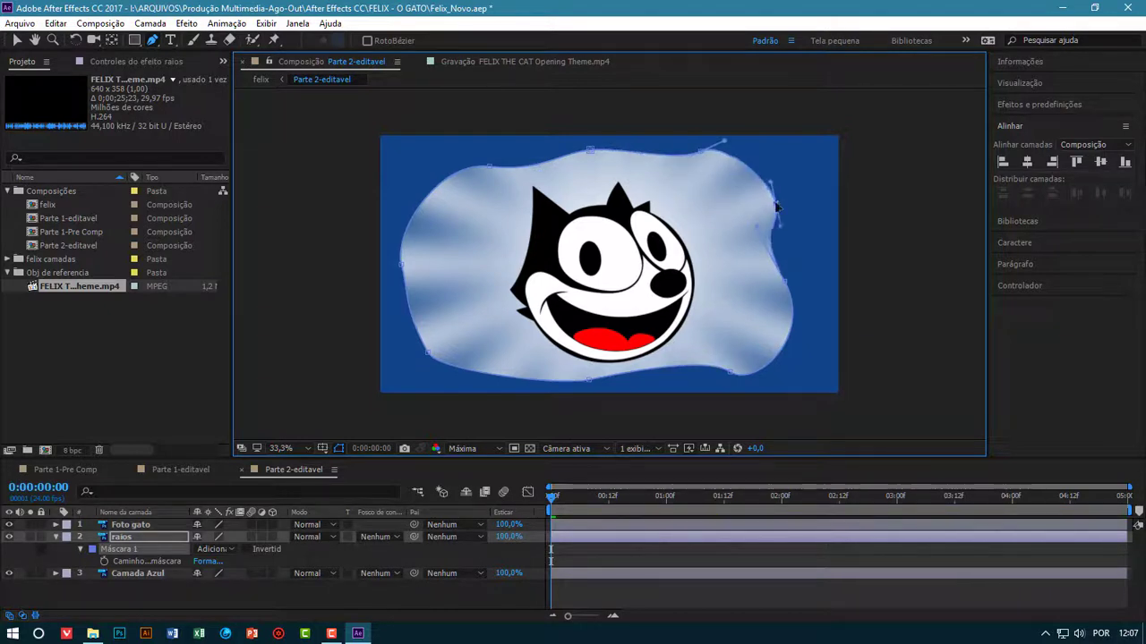
# Widen the raios mask's right side, refine its curves and upper points, and collapse the layer's properties
pyautogui.moveTo(787, 287); pyautogui.dragTo(813, 350)
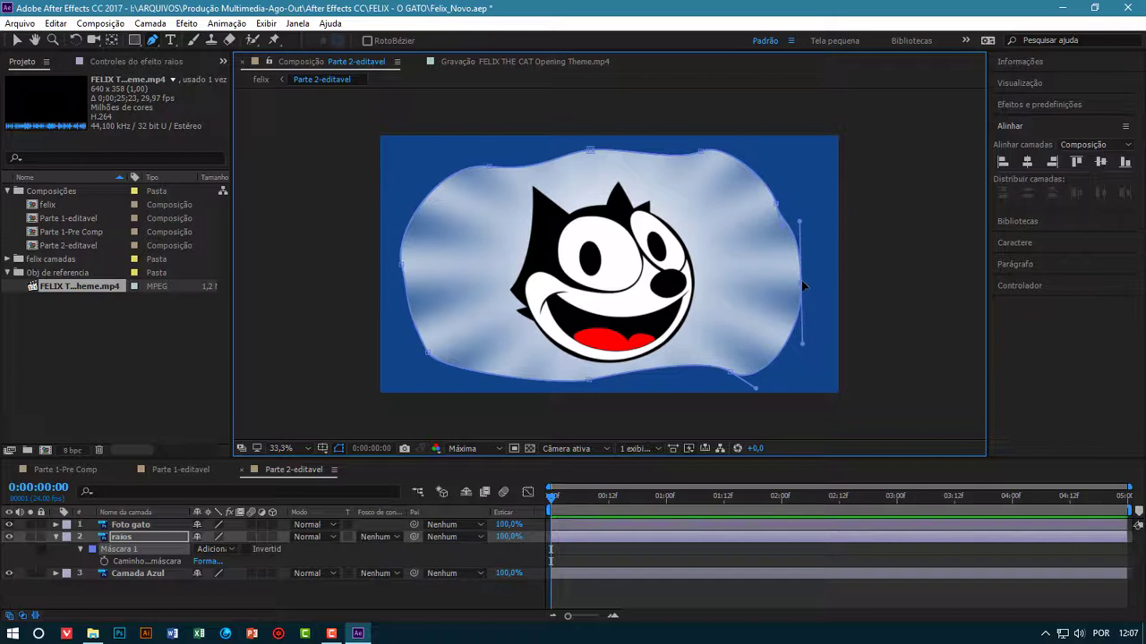
pyautogui.moveTo(805, 283); pyautogui.dragTo(805, 314)
pyautogui.moveTo(803, 370); pyautogui.dragTo(793, 353)
pyautogui.moveTo(755, 388); pyautogui.dragTo(787, 387)
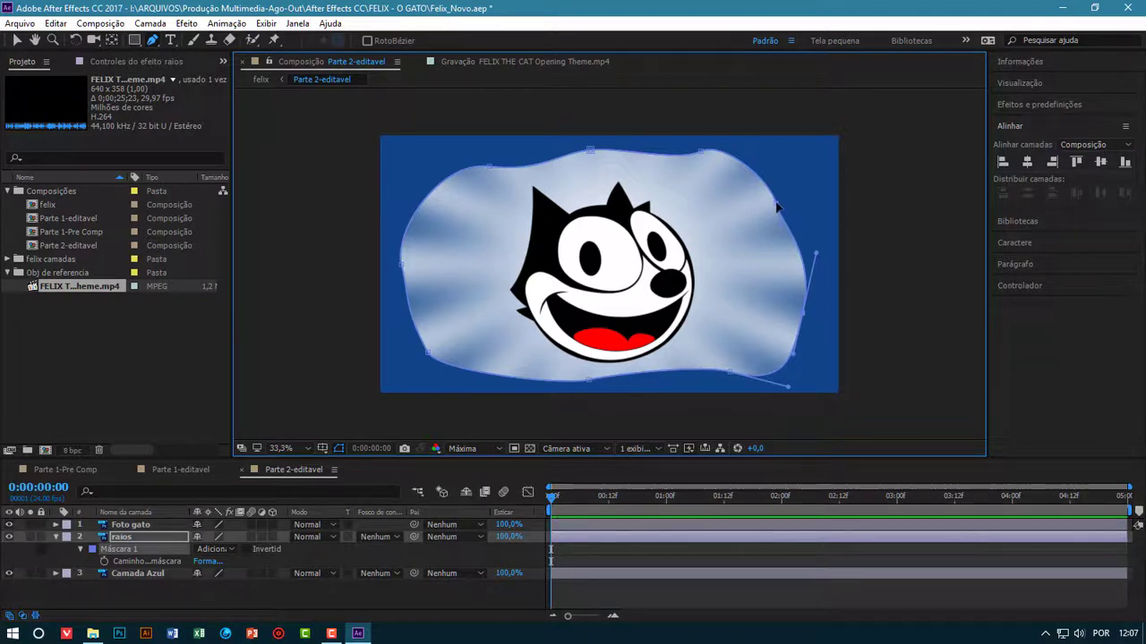
pyautogui.click(776, 206)
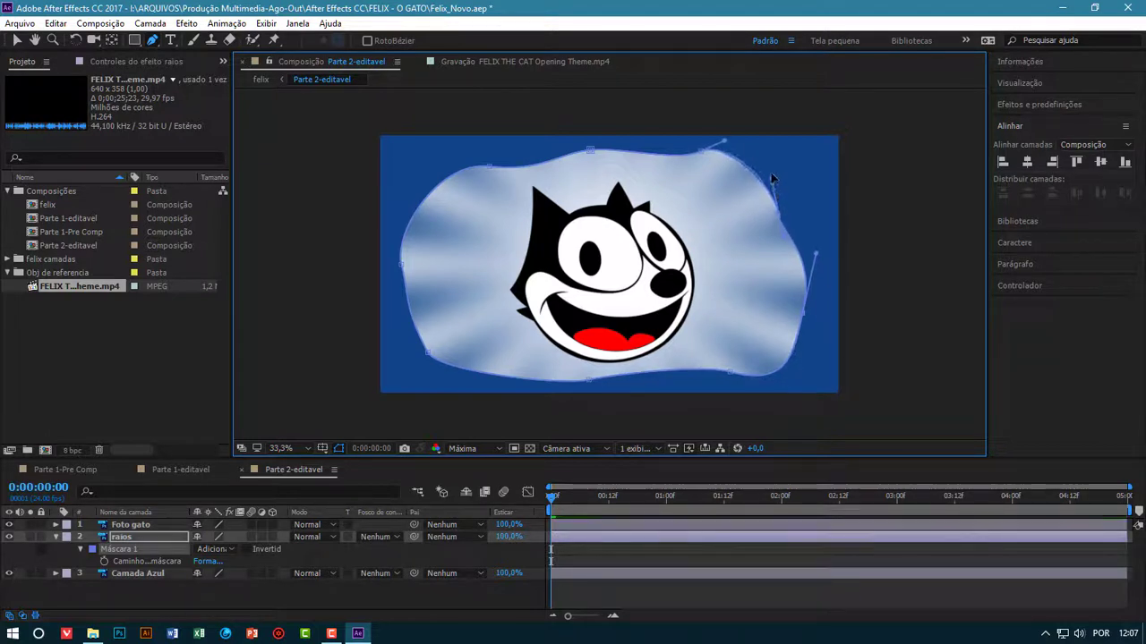
pyautogui.click(590, 150)
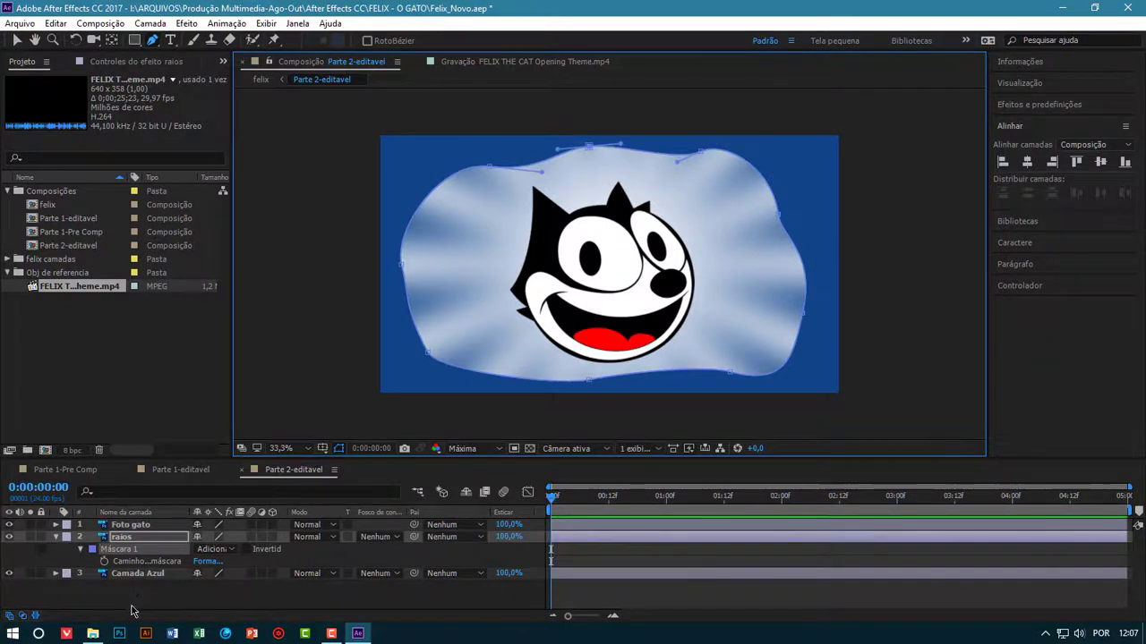
pyautogui.click(131, 612)
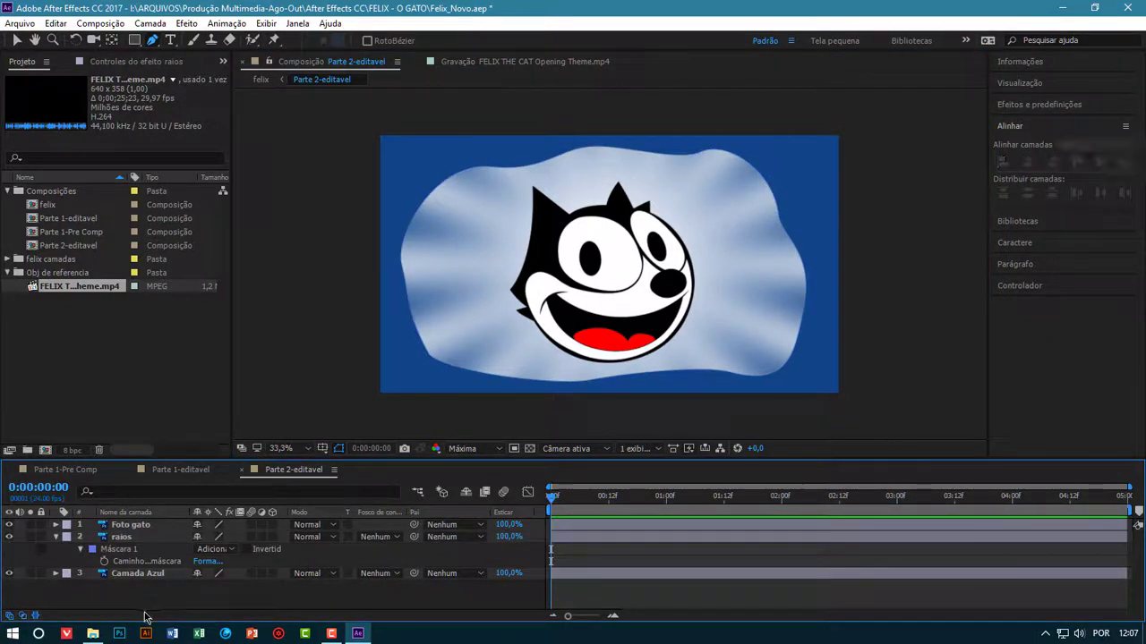
pyautogui.click(307, 579)
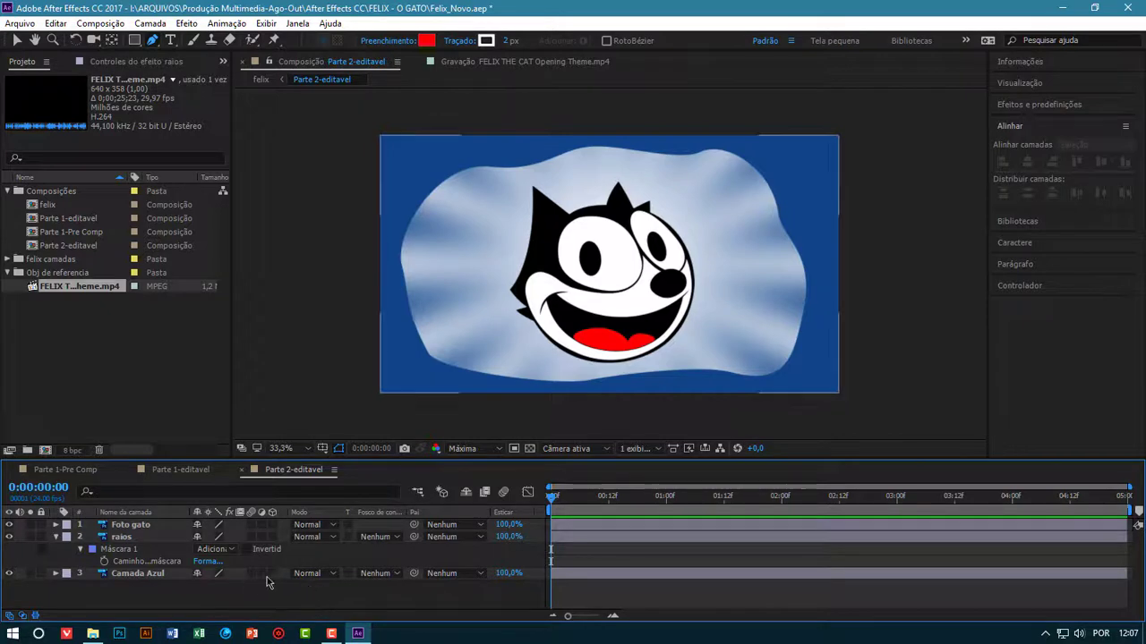
pyautogui.click(55, 537)
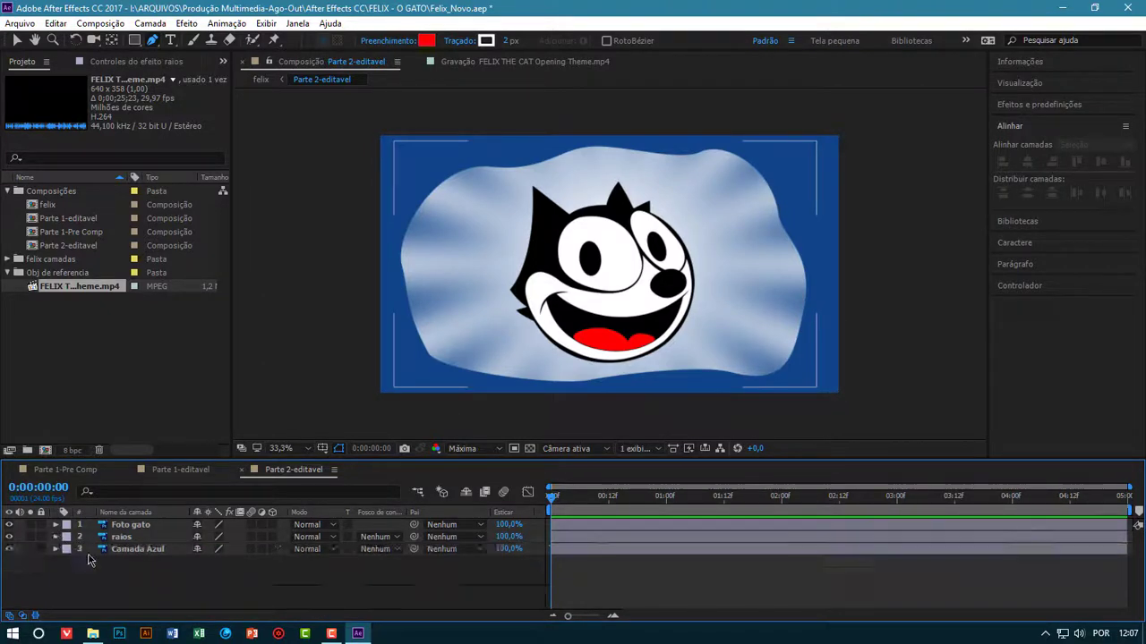
# Try the Multiplicar blending mode on the raios layer, and replace it with Luz suave
pyautogui.click(331, 537)
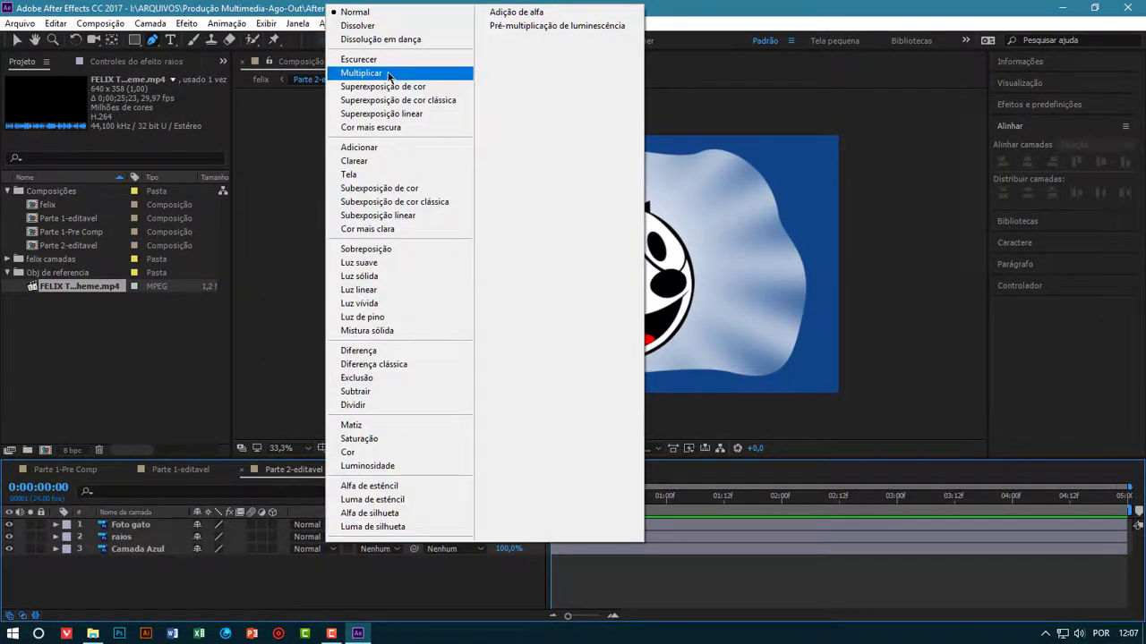
pyautogui.click(376, 72)
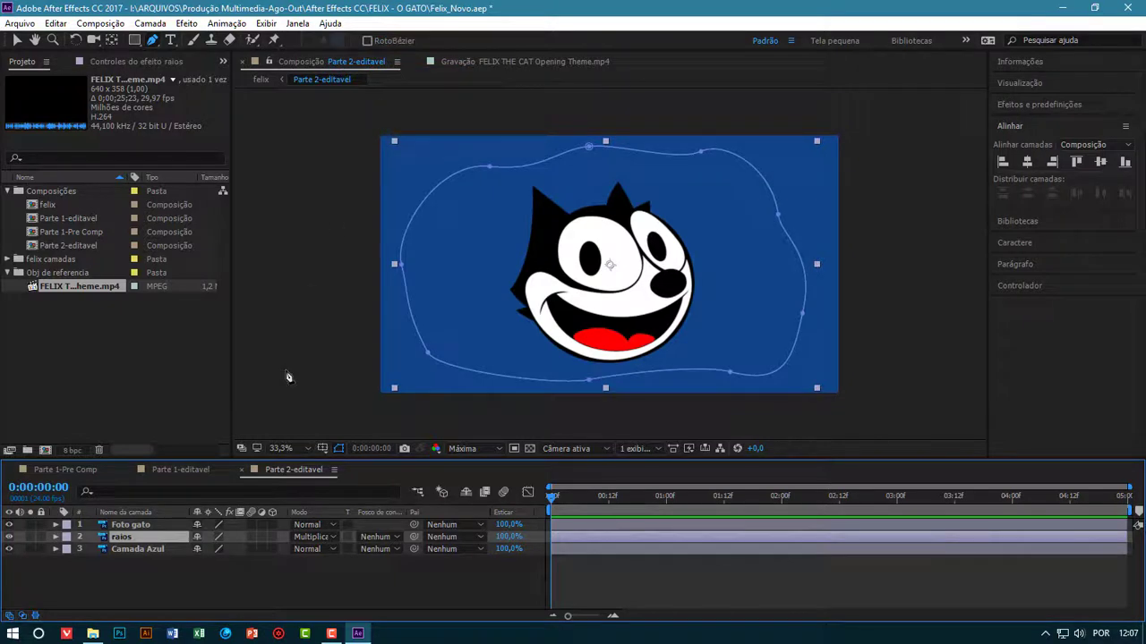
pyautogui.press('Down')
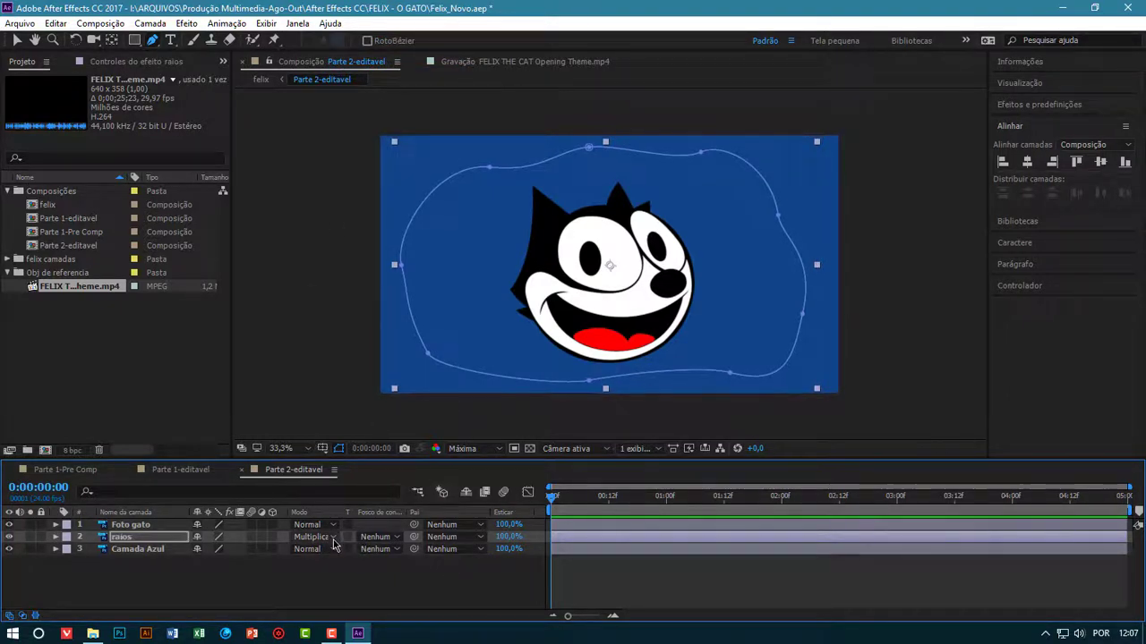
pyautogui.click(332, 537)
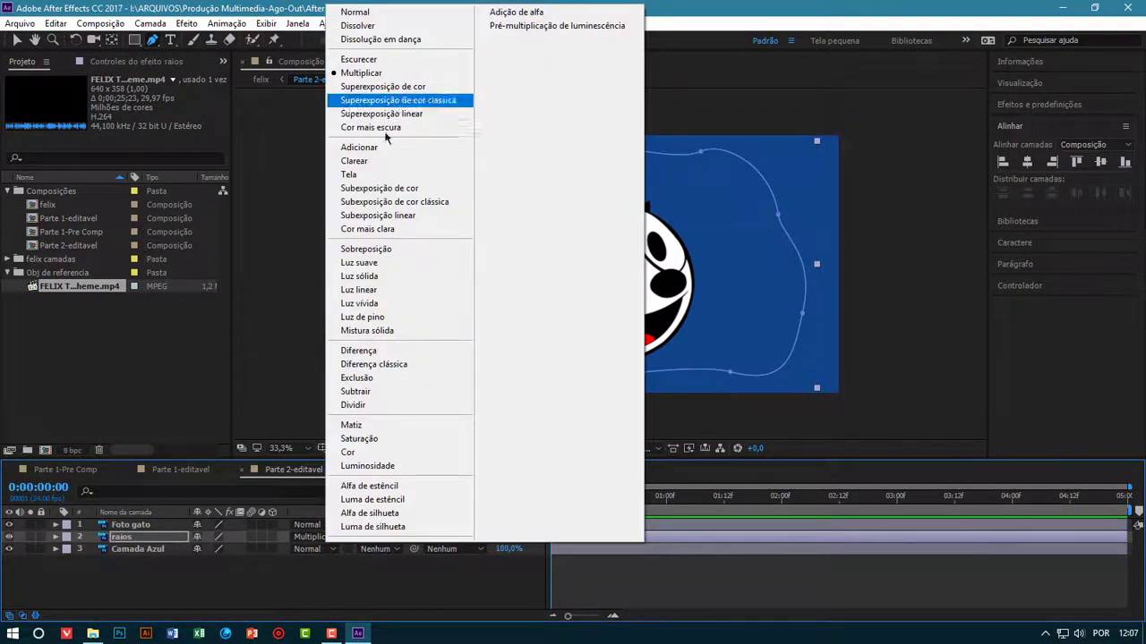
pyautogui.click(376, 263)
pyautogui.click(877, 315)
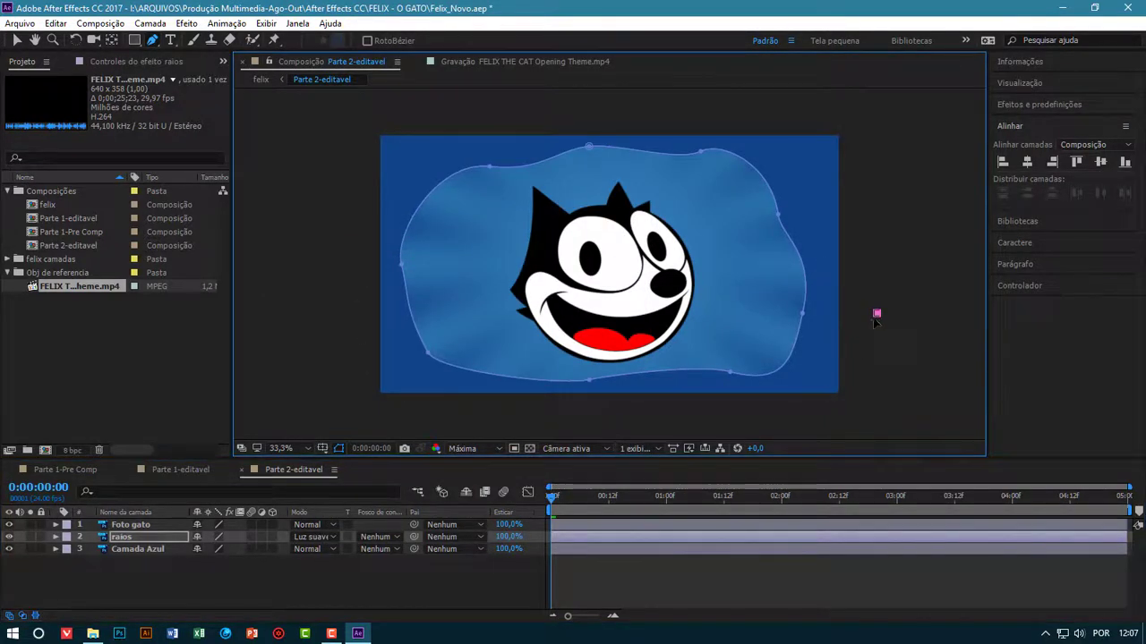
pyautogui.hotkey('ctrl', 'z')
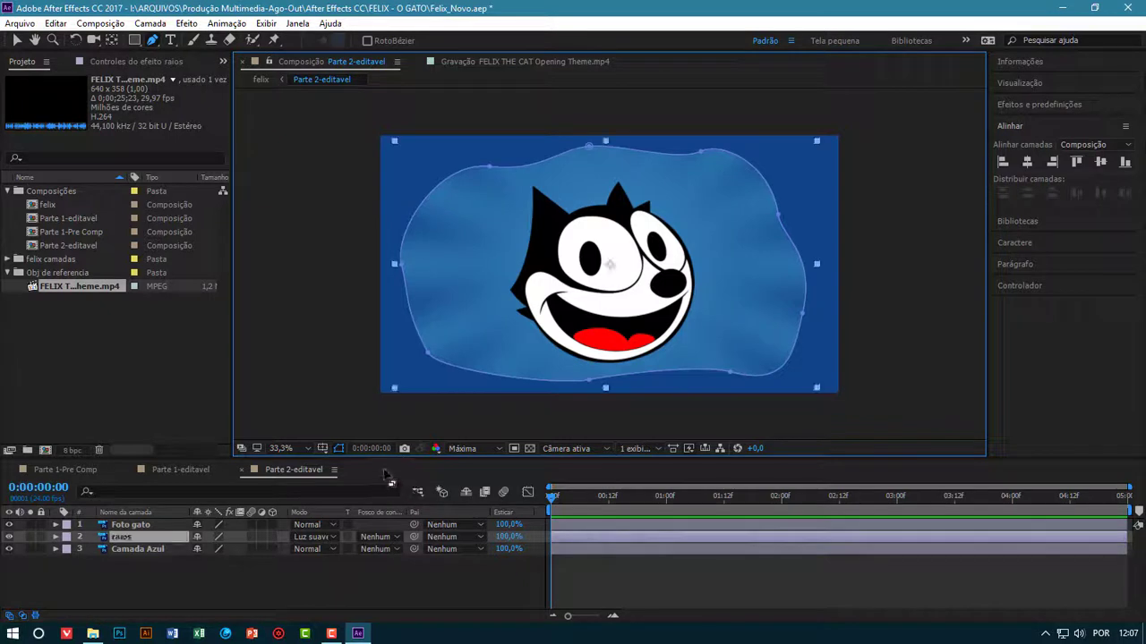
pyautogui.click(48, 598)
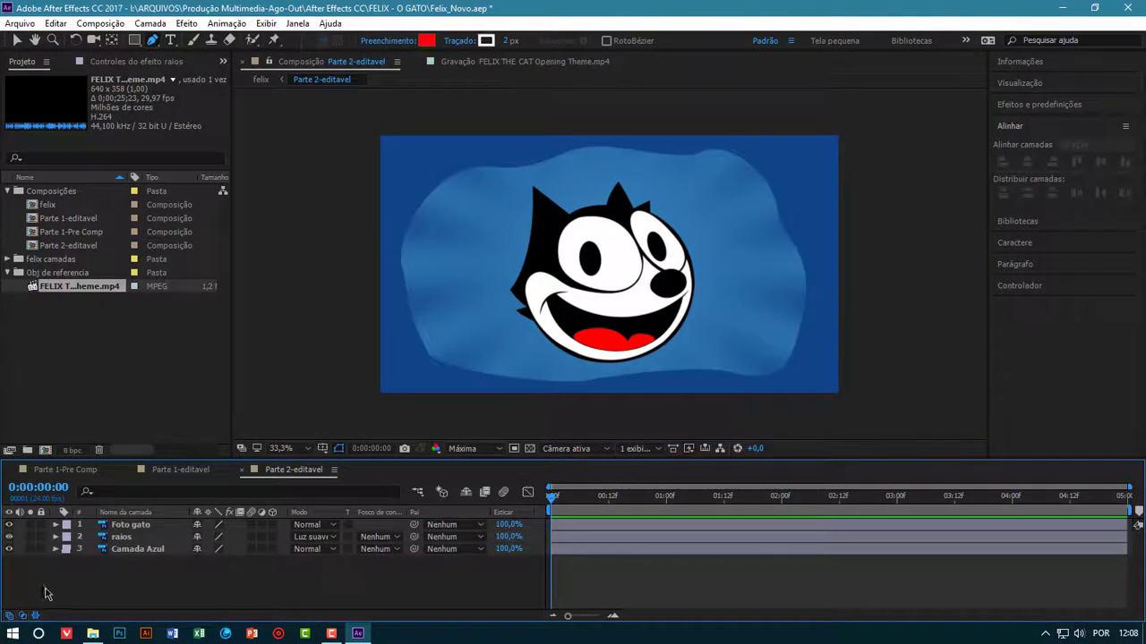
# Expand the raios layer's mask properties and set the mask feather to 10 pixels
pyautogui.click(121, 537)
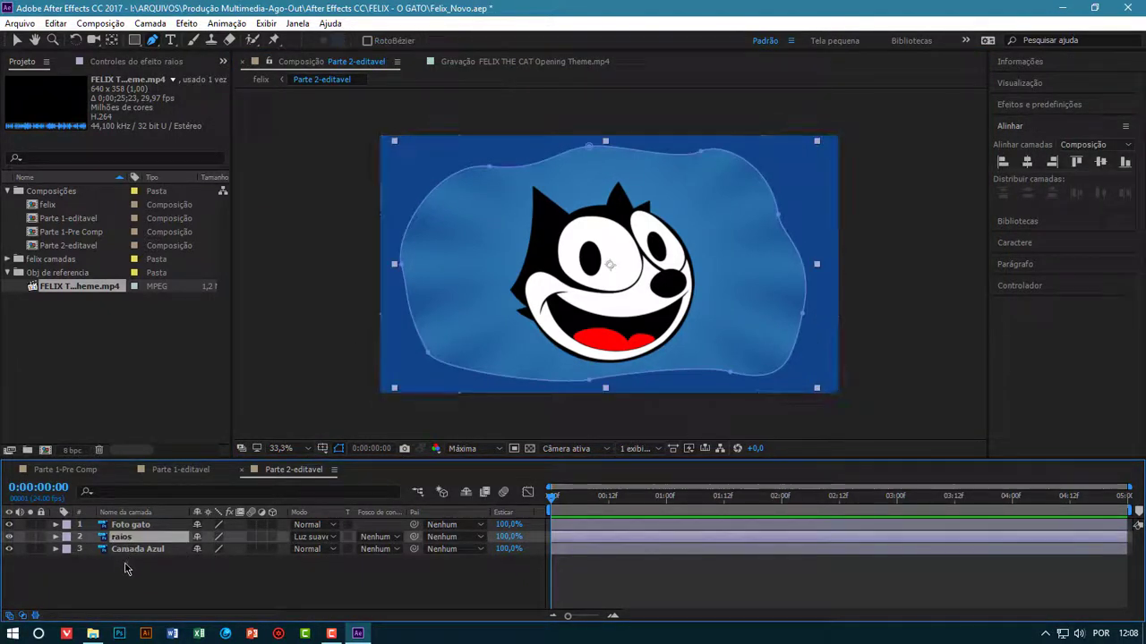
pyautogui.press('m')
pyautogui.press('m')
pyautogui.press('m')
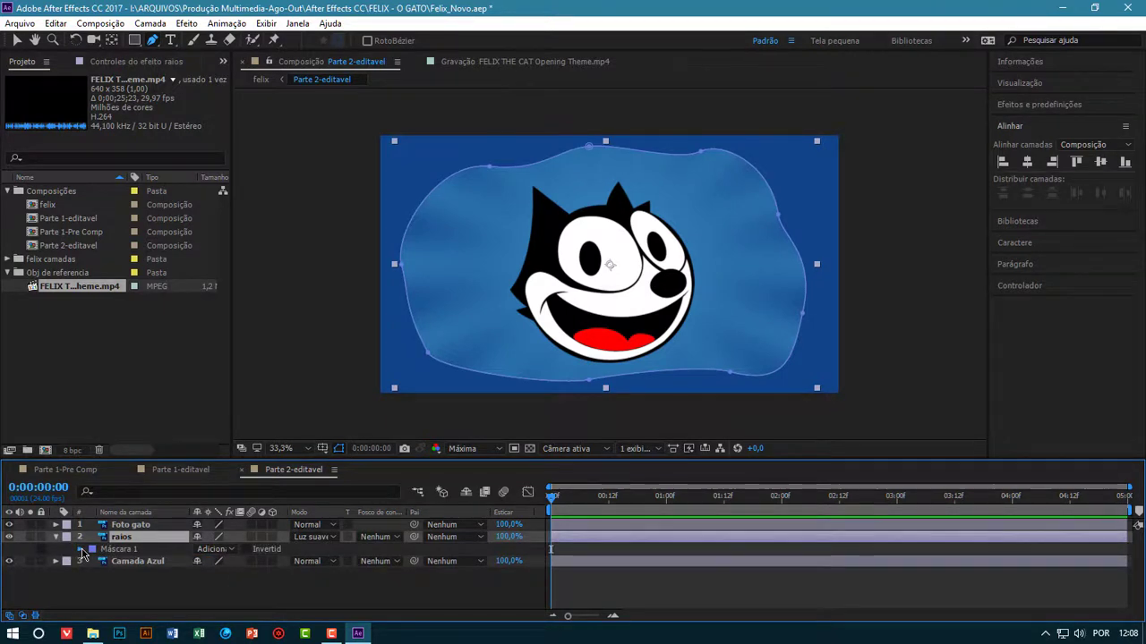
pyautogui.click(211, 574)
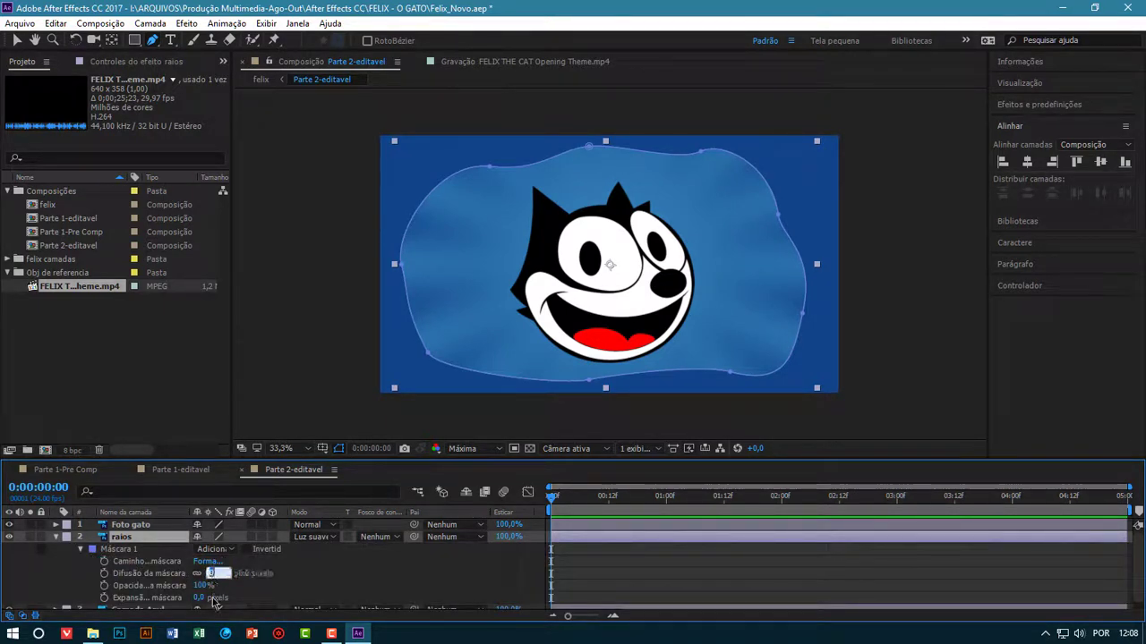
pyautogui.write('10')
pyautogui.press('Return')
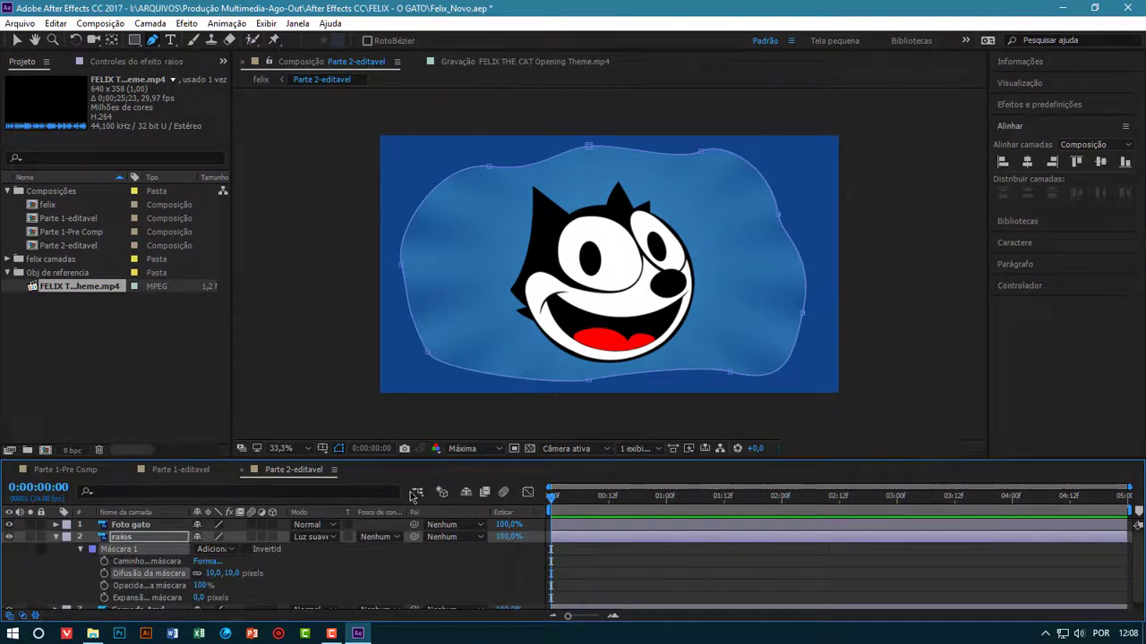
# Return to the Selection tool, and change the raios layer's blending mode to Luz sólida
pyautogui.click(17, 40)
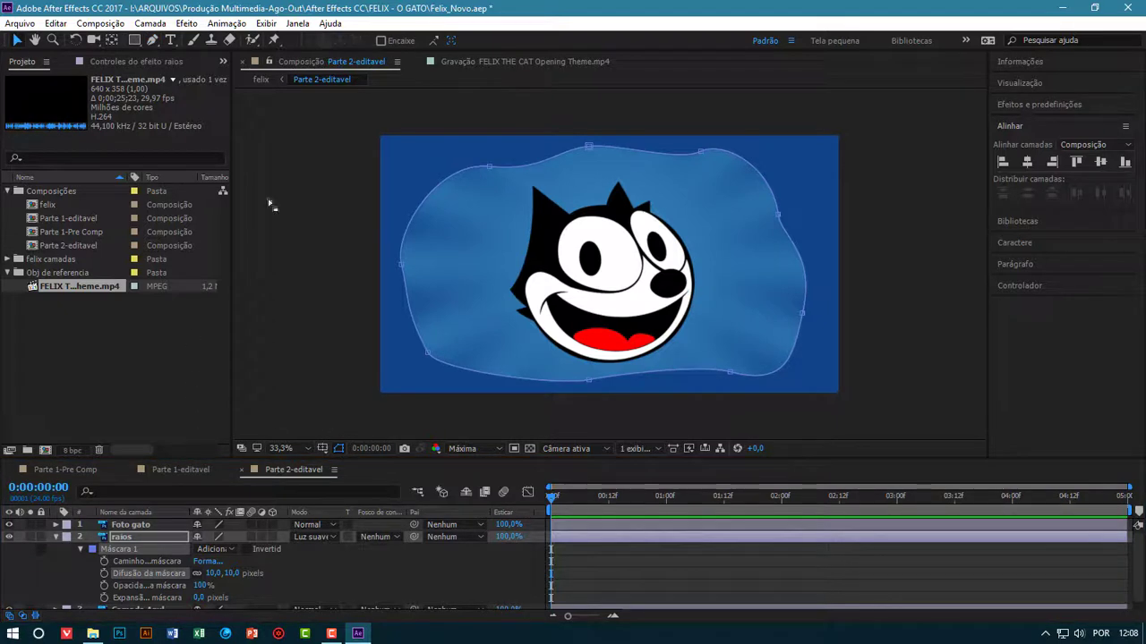
pyautogui.click(298, 236)
pyautogui.click(309, 277)
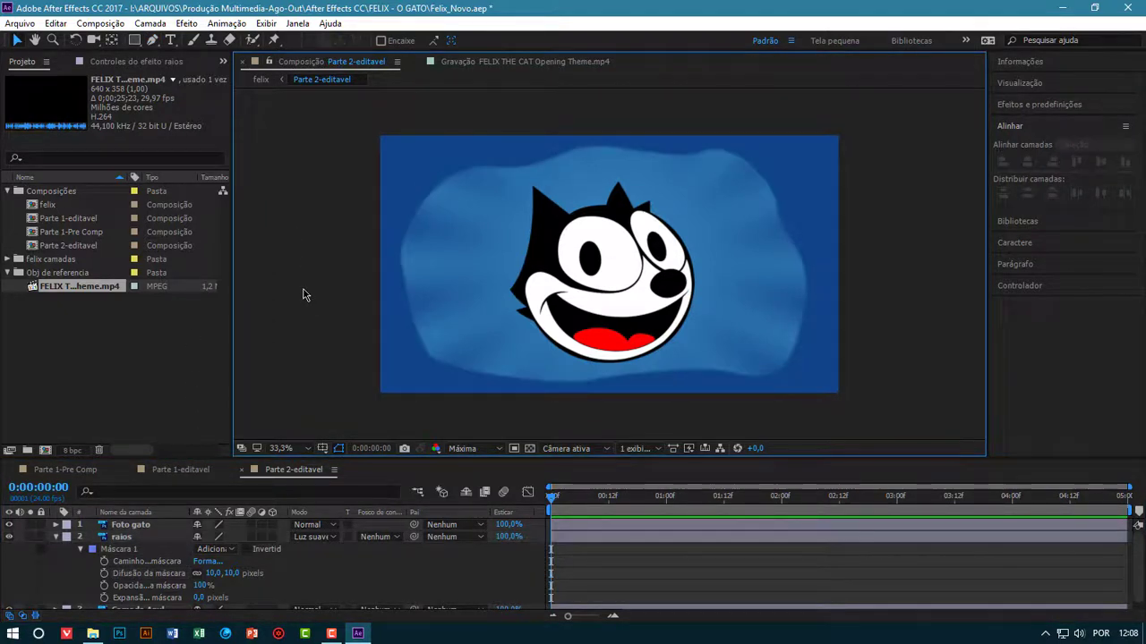
pyautogui.click(324, 537)
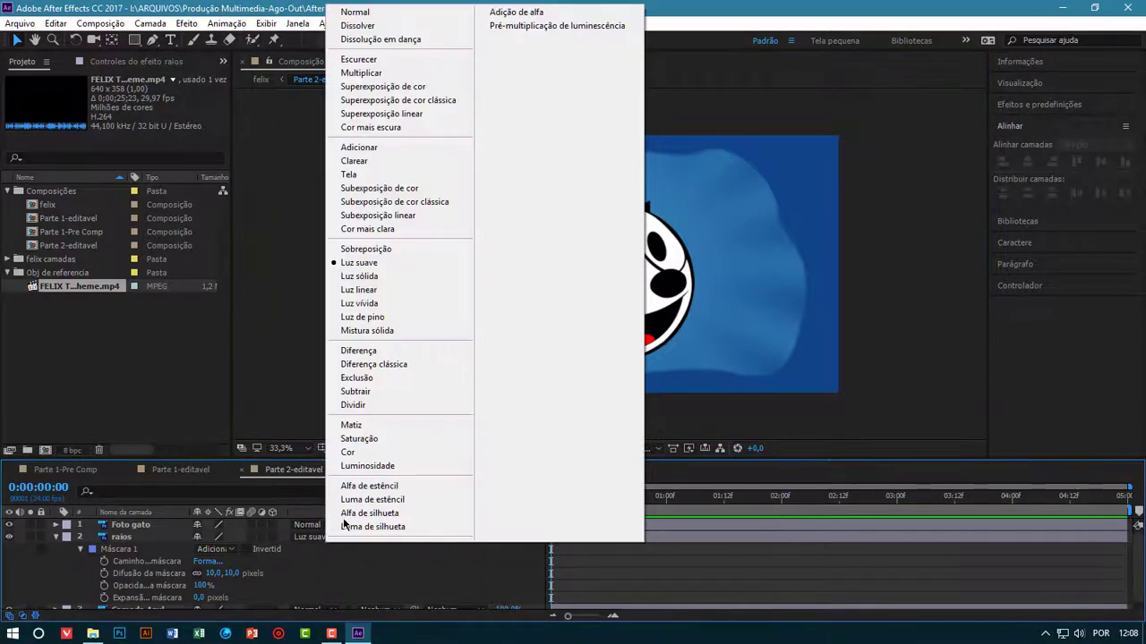
pyautogui.click(362, 275)
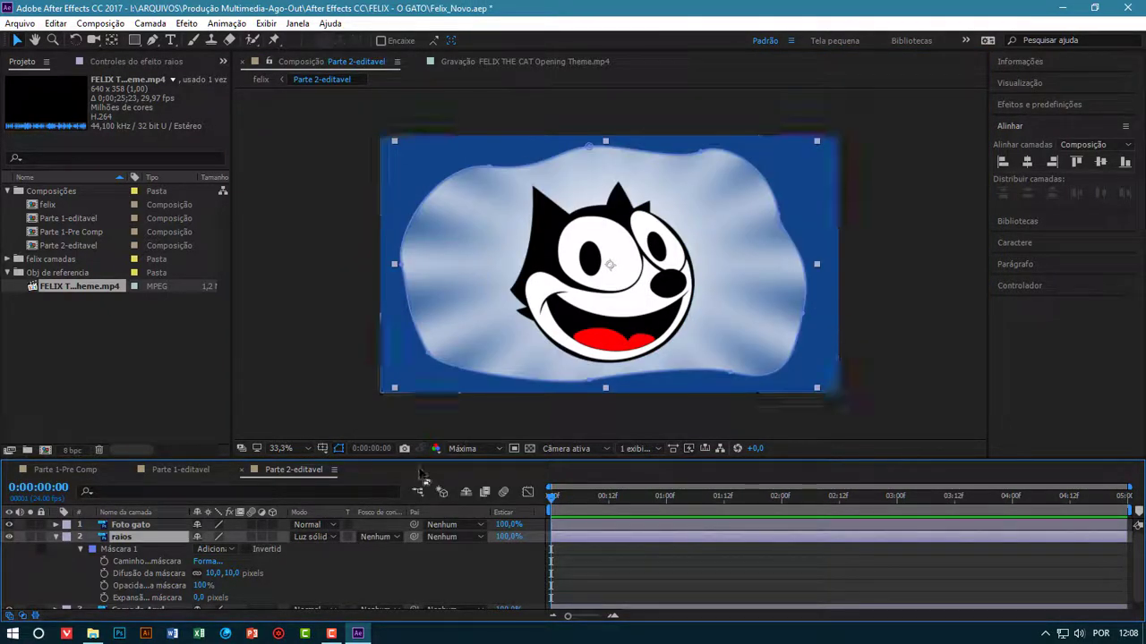
# Collapse the raios layer's mask properties, reveal its opacity and lower it to 48%
pyautogui.click(349, 414)
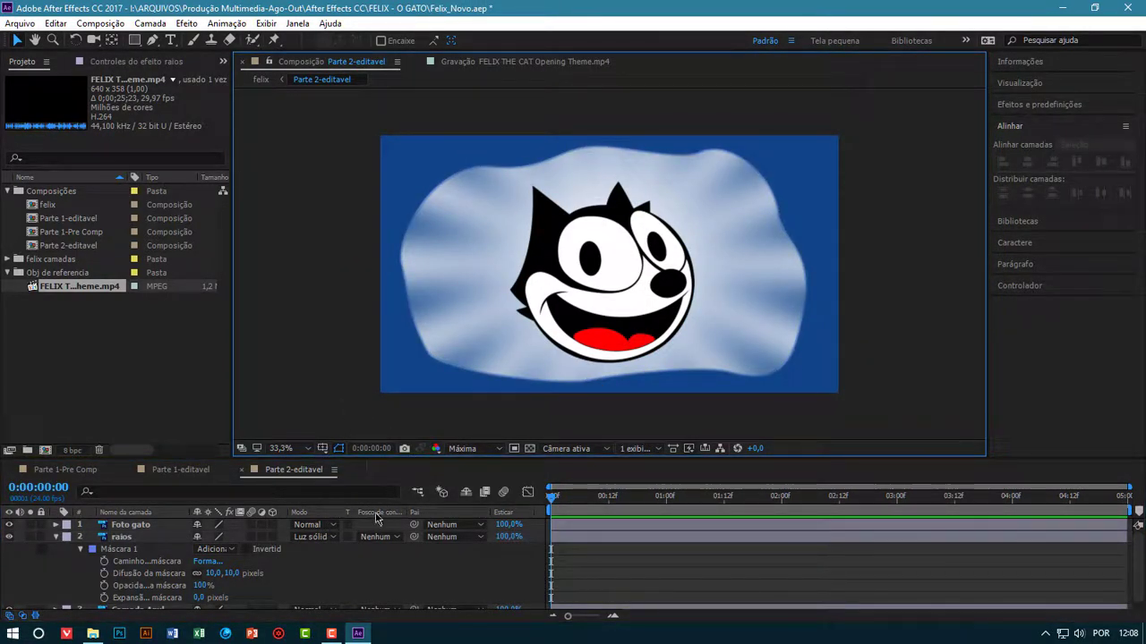
pyautogui.click(231, 571)
pyautogui.click(55, 536)
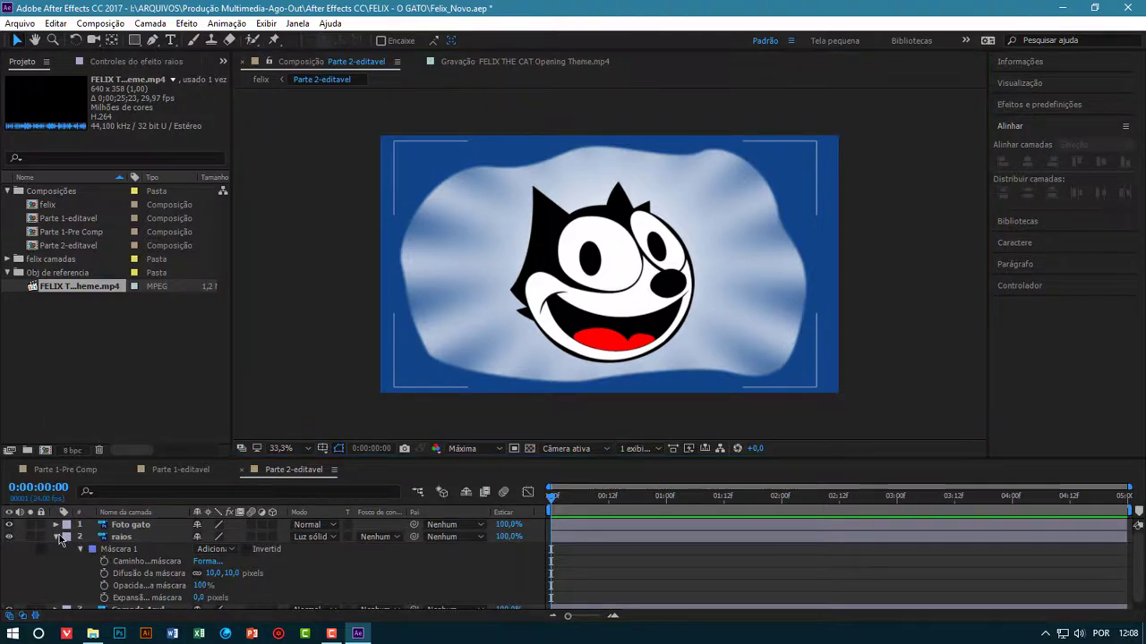
pyautogui.click(119, 537)
pyautogui.press('t')
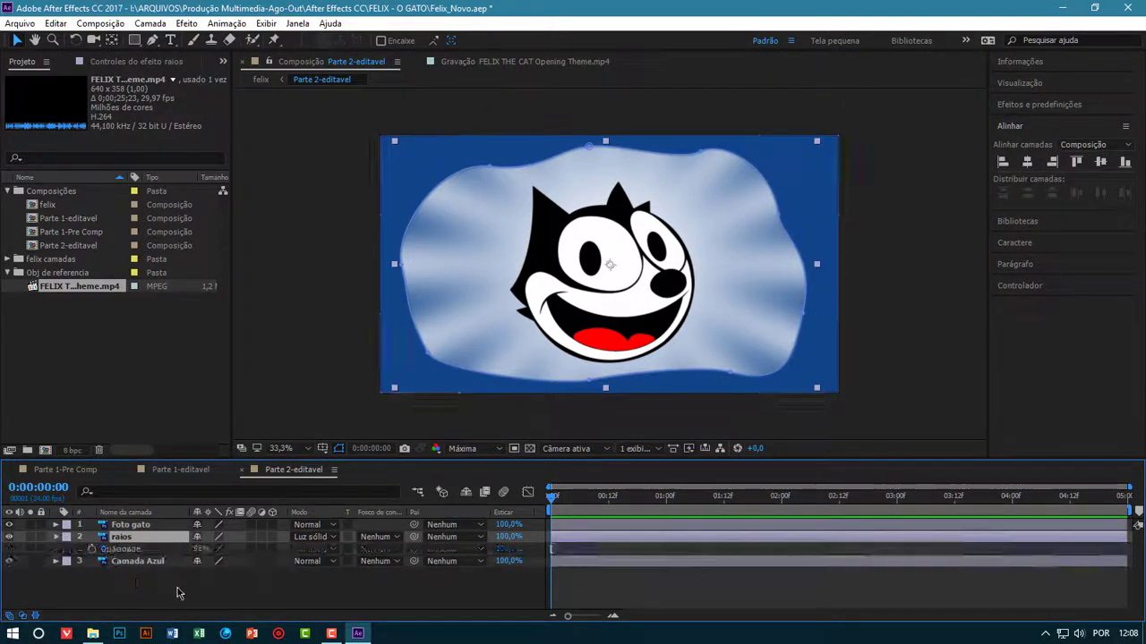
pyautogui.moveTo(198, 551); pyautogui.dragTo(165, 555)
pyautogui.click(909, 286)
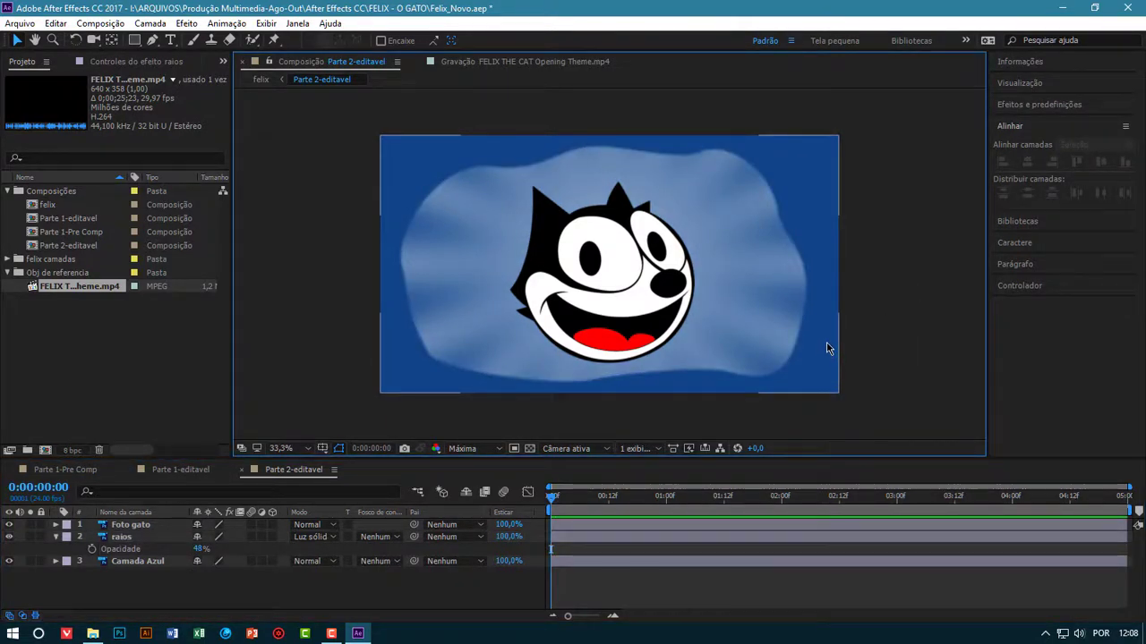
# Reduce the raios layer's opacity further to 38%
pyautogui.click(198, 550)
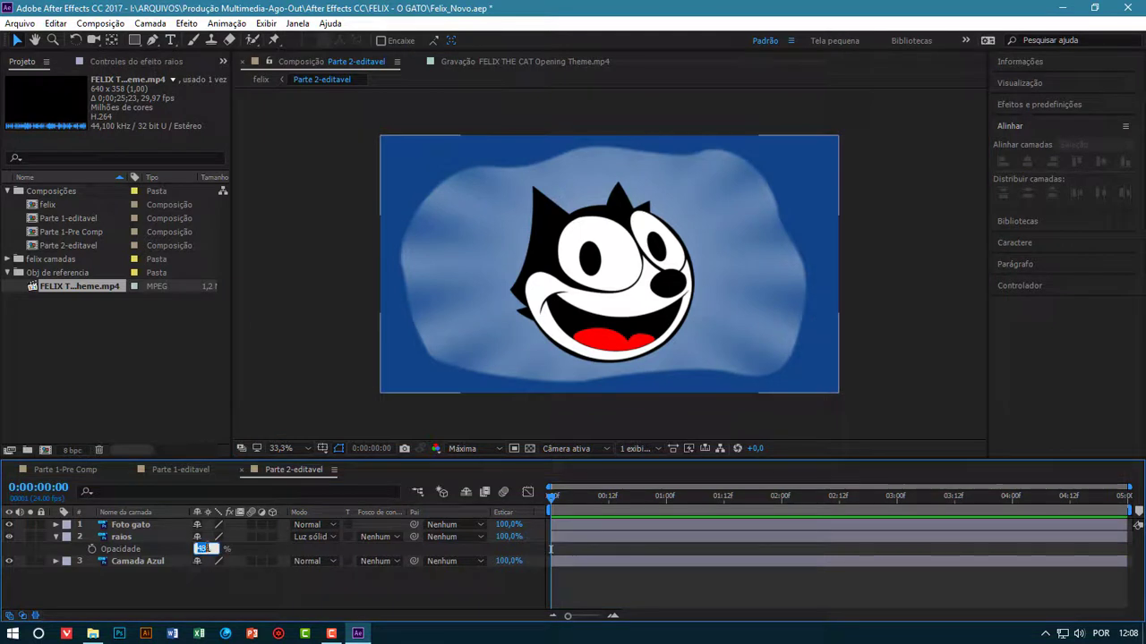
pyautogui.click(212, 595)
pyautogui.moveTo(199, 549); pyautogui.dragTo(186, 549)
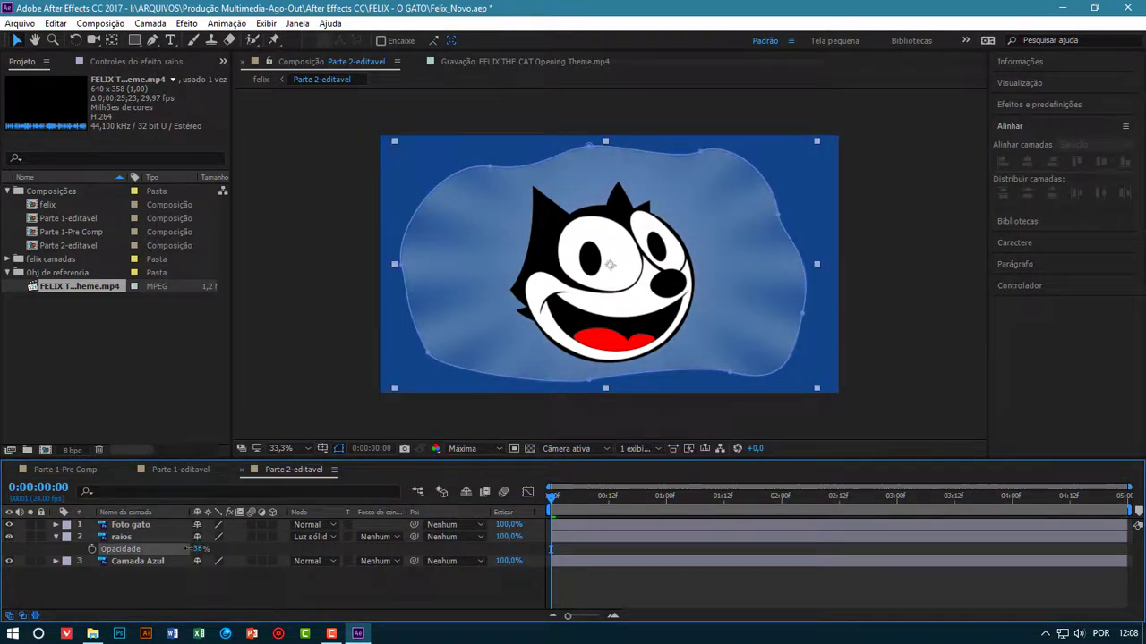
pyautogui.click(302, 609)
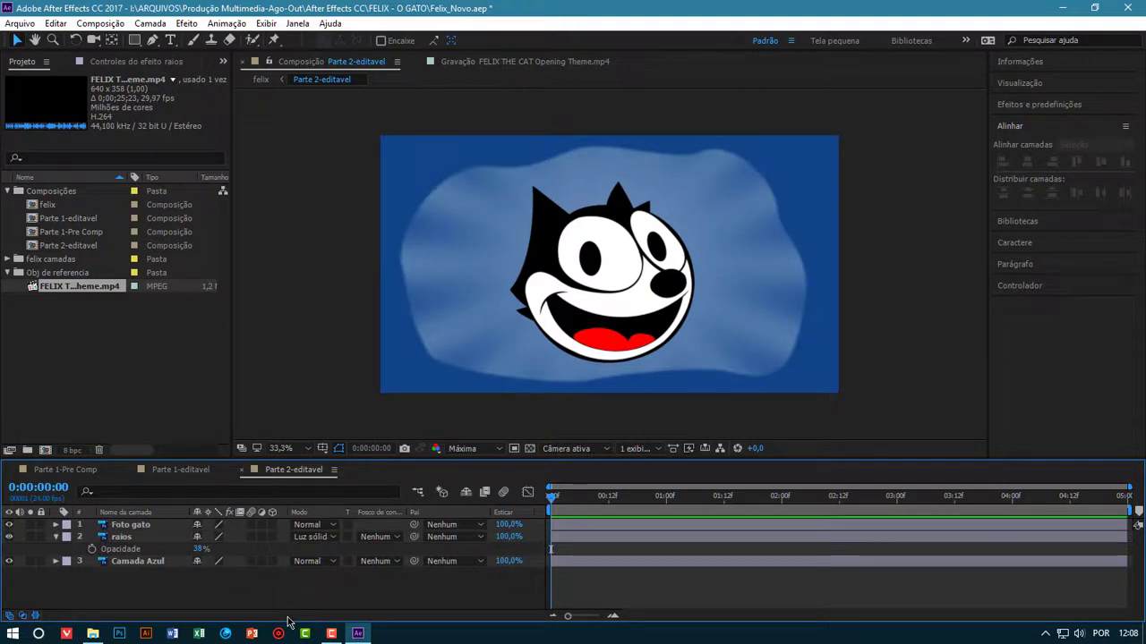
# Try the Dividir and Subtrair blending modes on the raios layer, and settle on Diferença
pyautogui.click(322, 537)
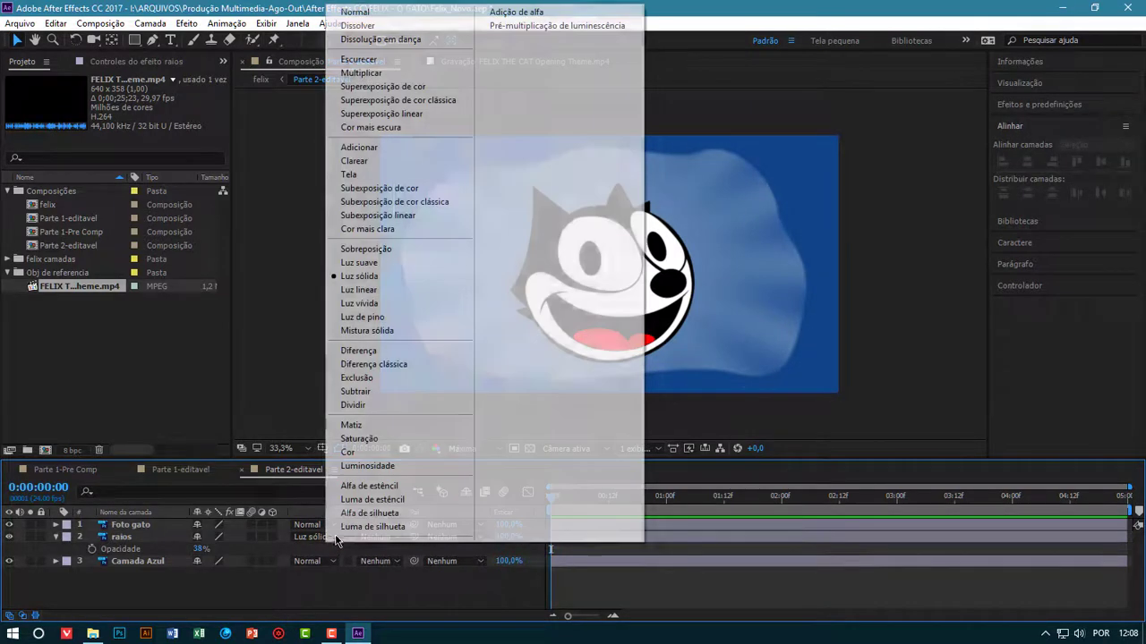
pyautogui.click(379, 405)
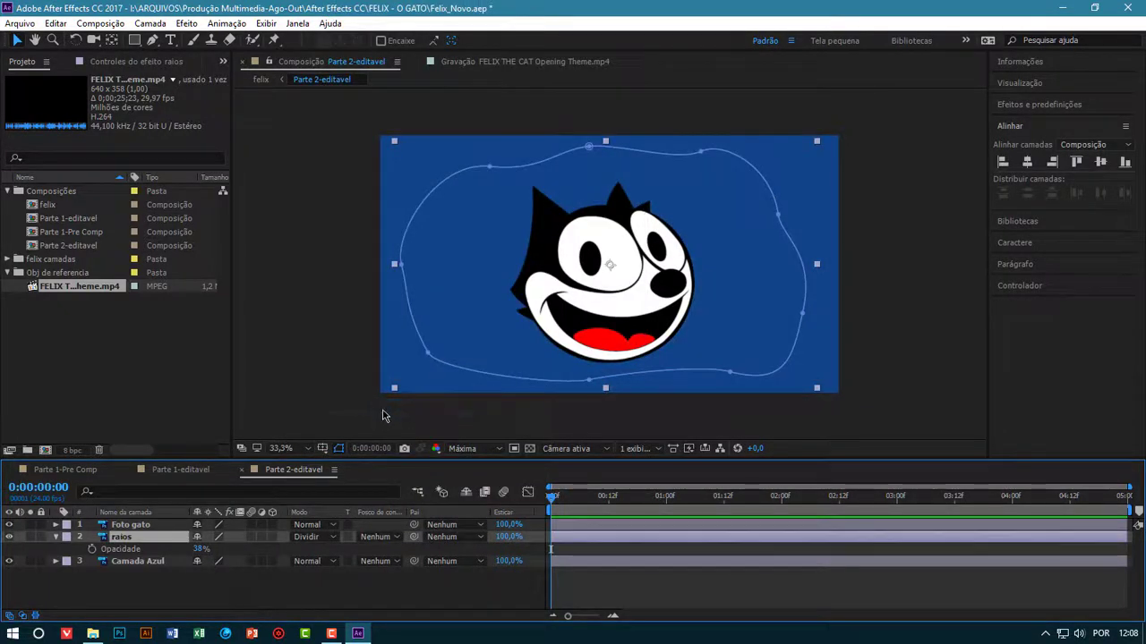
pyautogui.click(324, 537)
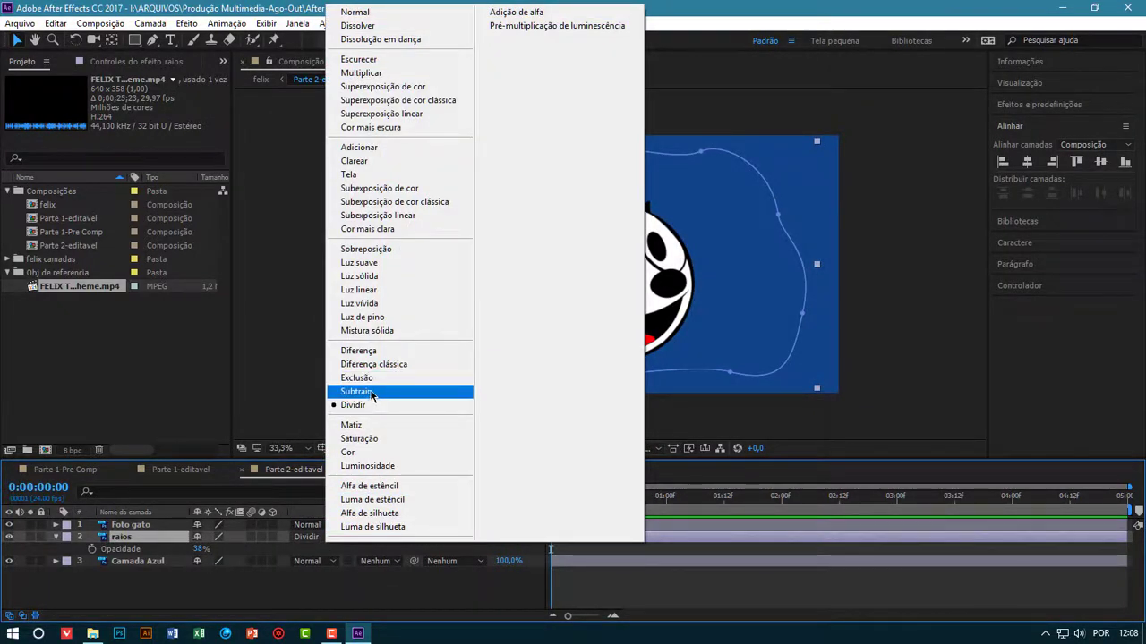
pyautogui.click(374, 392)
pyautogui.click(321, 537)
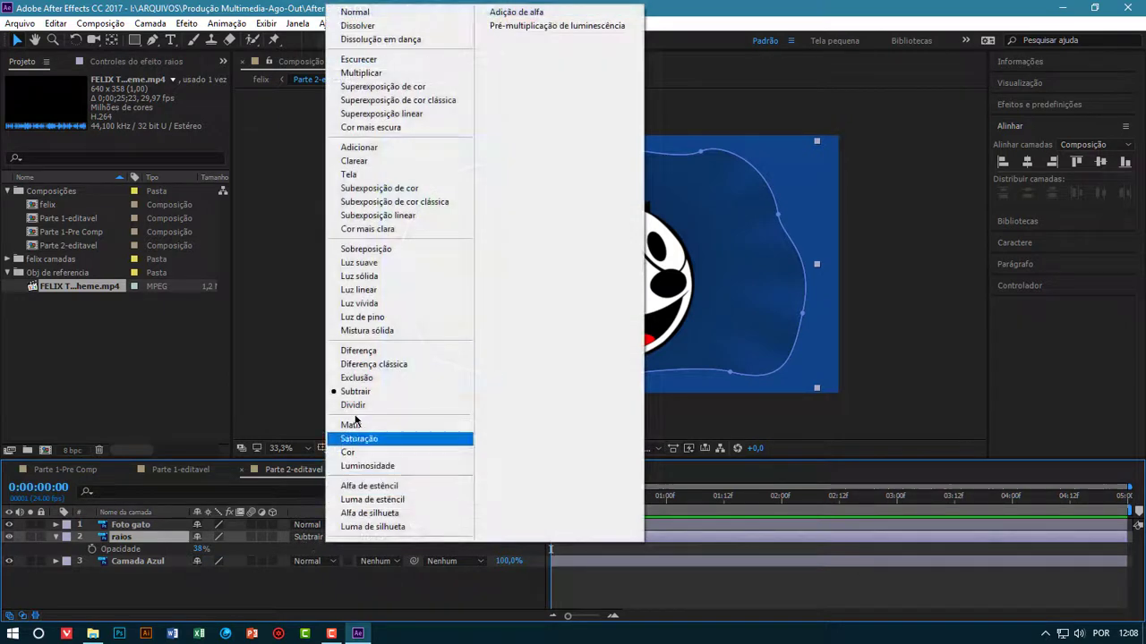
pyautogui.click(362, 352)
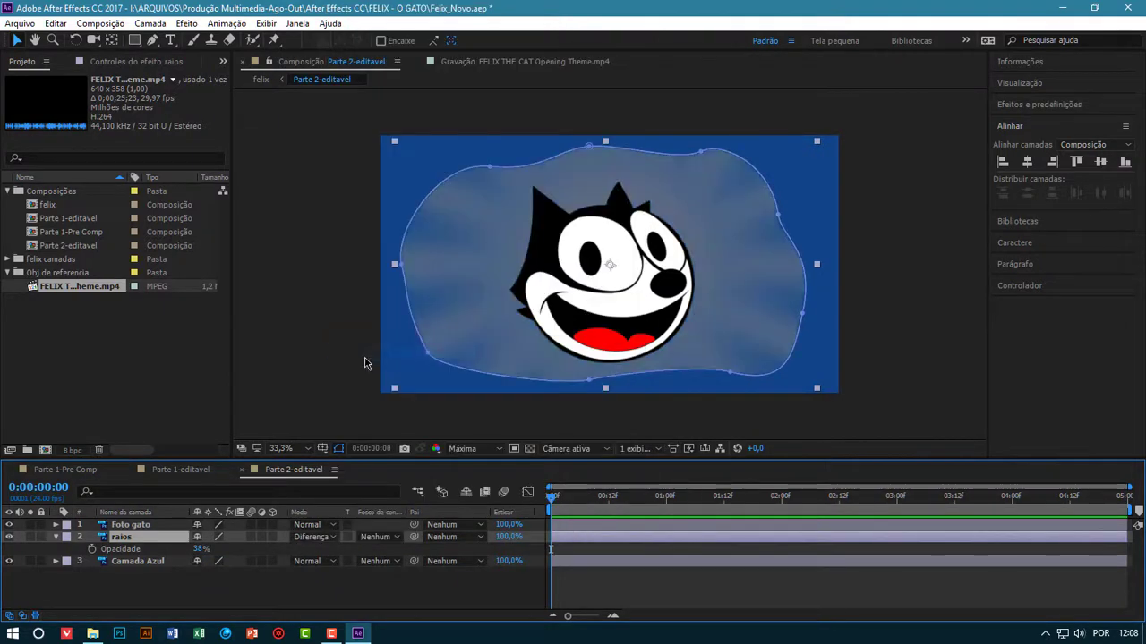
pyautogui.click(336, 378)
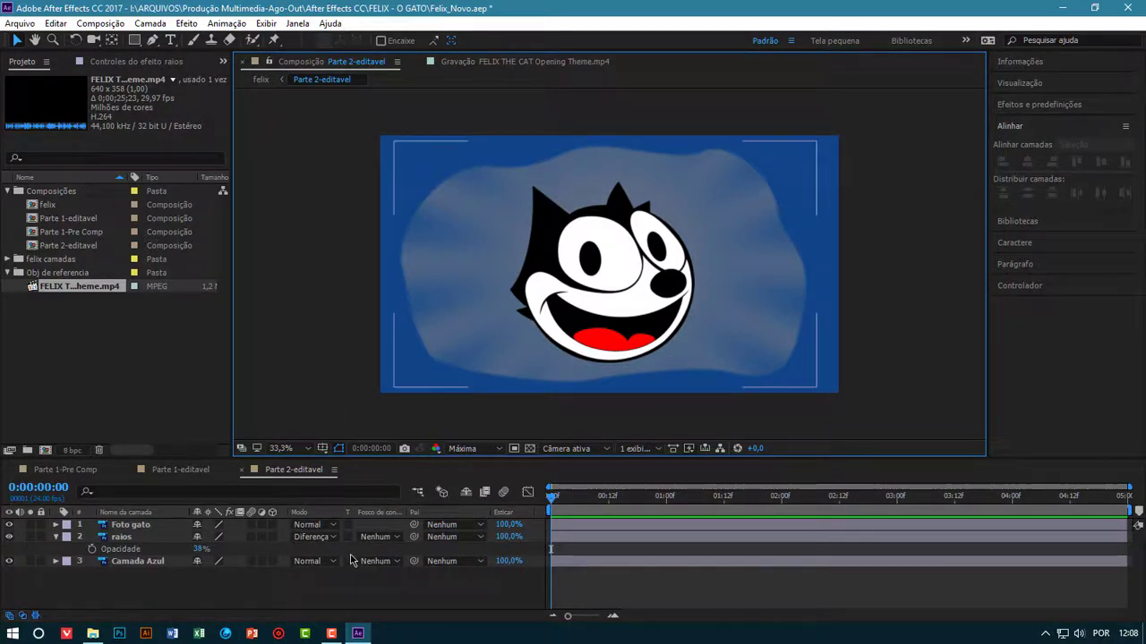
# Try a Matiz/saturação effect on the raios layer with master lightness 100, saturation 5 and hue -150°
pyautogui.click(122, 538)
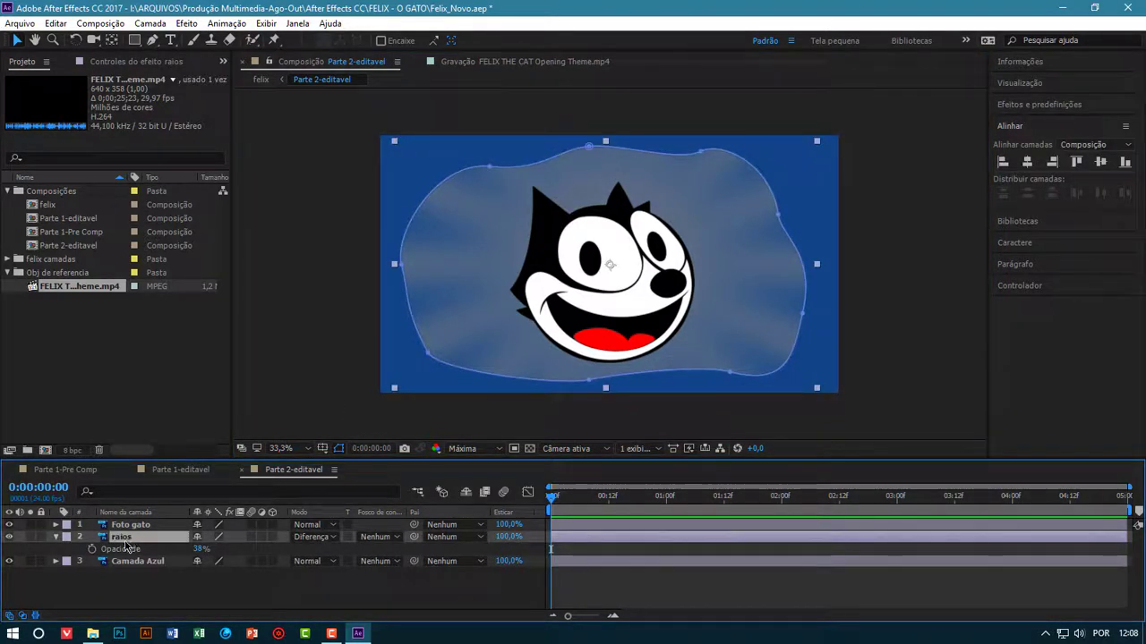
pyautogui.rightClick(125, 543)
pyautogui.moveTo(234, 247)
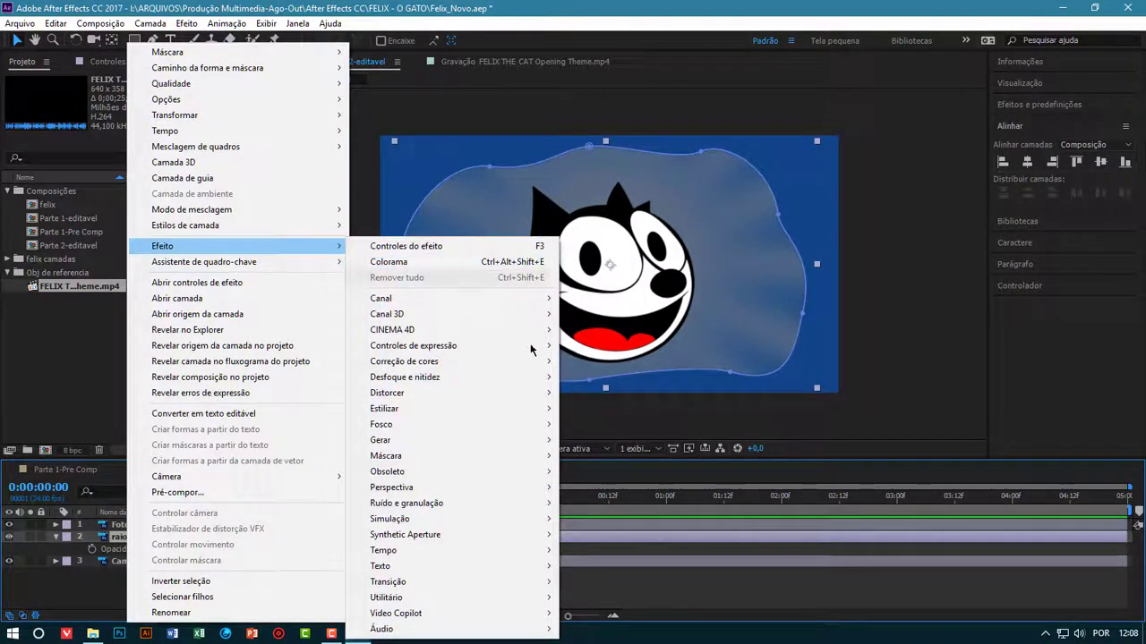
pyautogui.moveTo(403, 363)
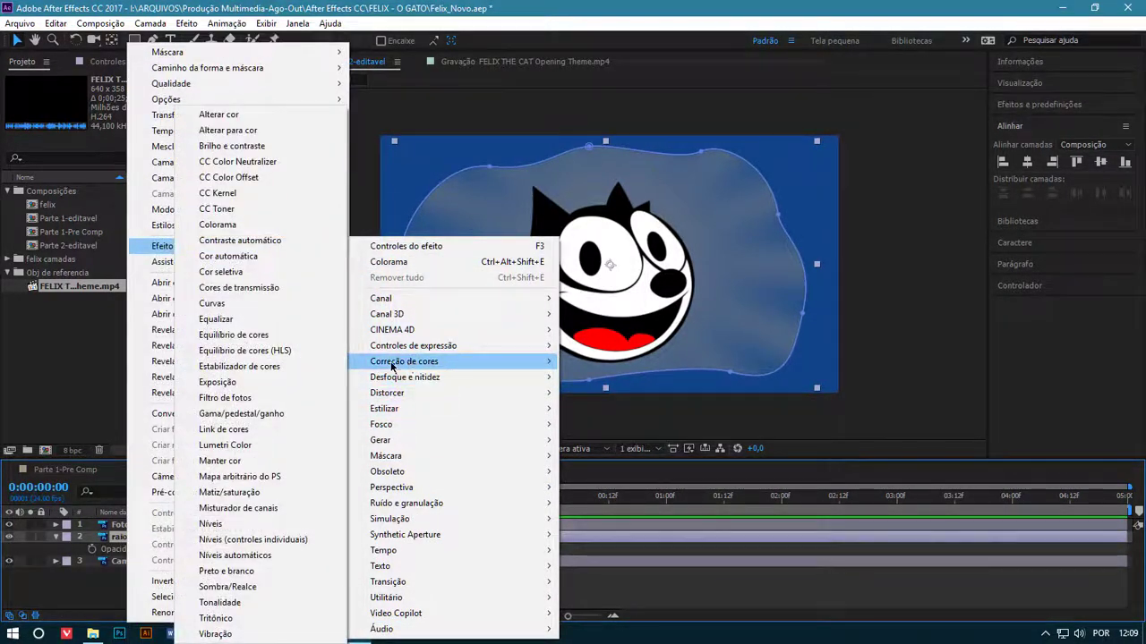
pyautogui.click(254, 495)
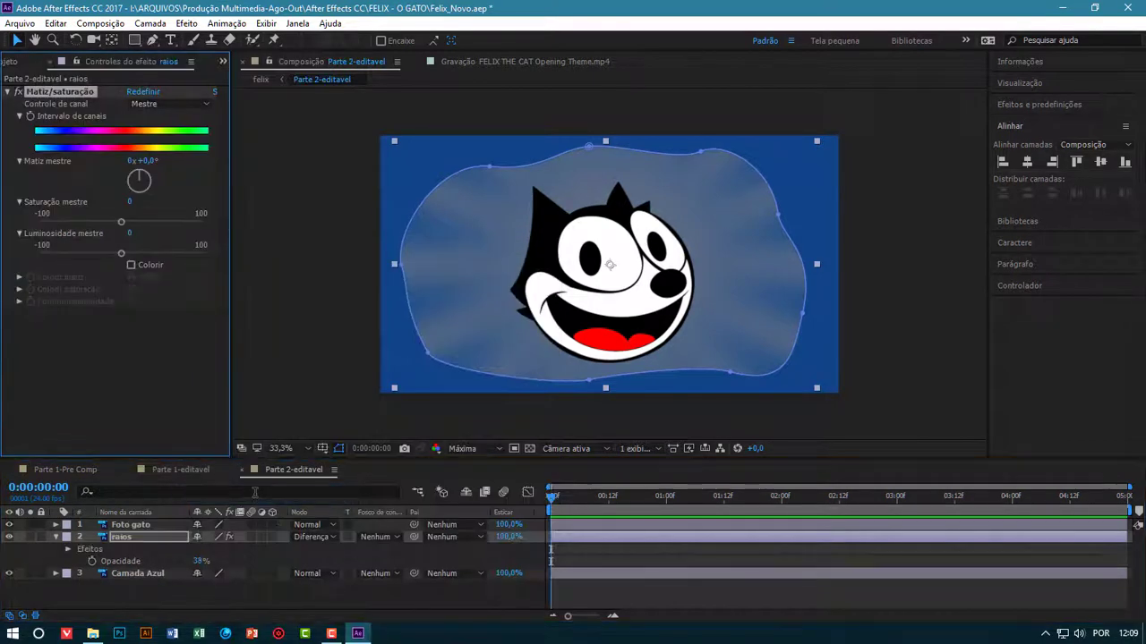
pyautogui.moveTo(122, 257); pyautogui.dragTo(205, 258)
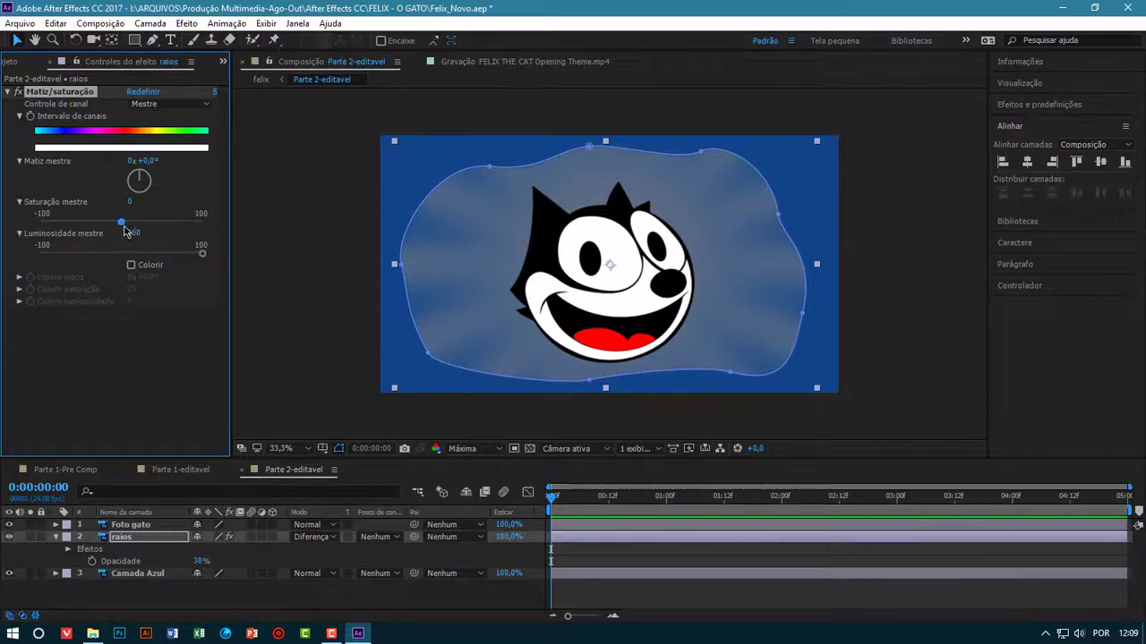
pyautogui.moveTo(123, 227)
pyautogui.mouseDown()
pyautogui.moveTo(158, 230)
pyautogui.moveTo(113, 229)
pyautogui.mouseUp()
pyautogui.moveTo(124, 171); pyautogui.dragTo(127, 191)
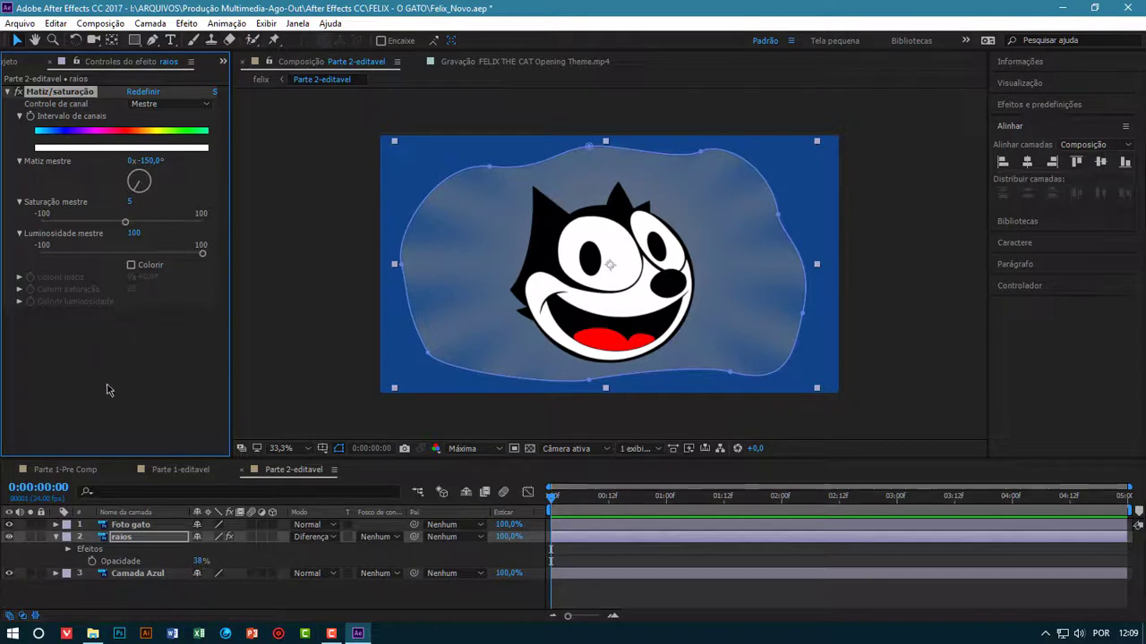
# Check the channel options of Matiz/saturação, and remove the effect from the raios layer
pyautogui.click(170, 103)
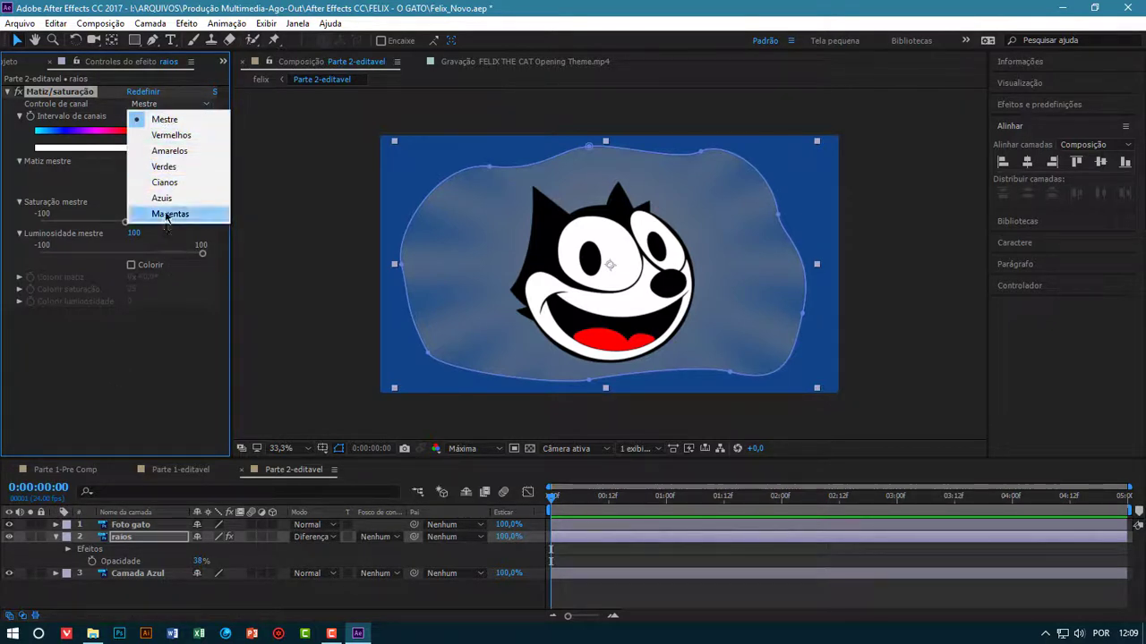
pyautogui.click(88, 98)
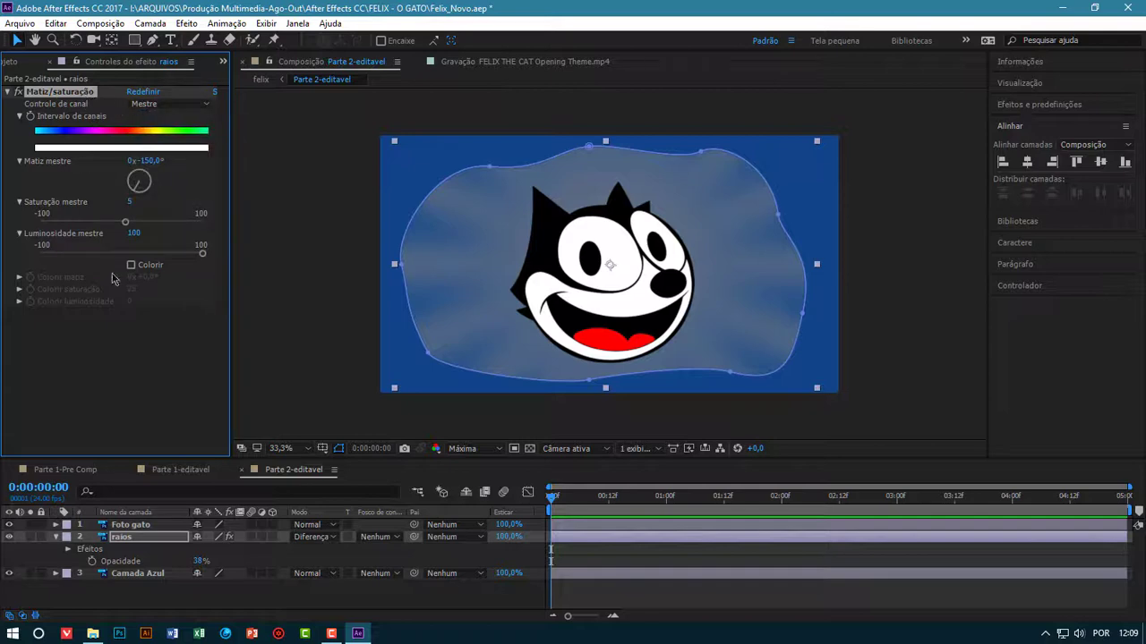
pyautogui.press('Delete')
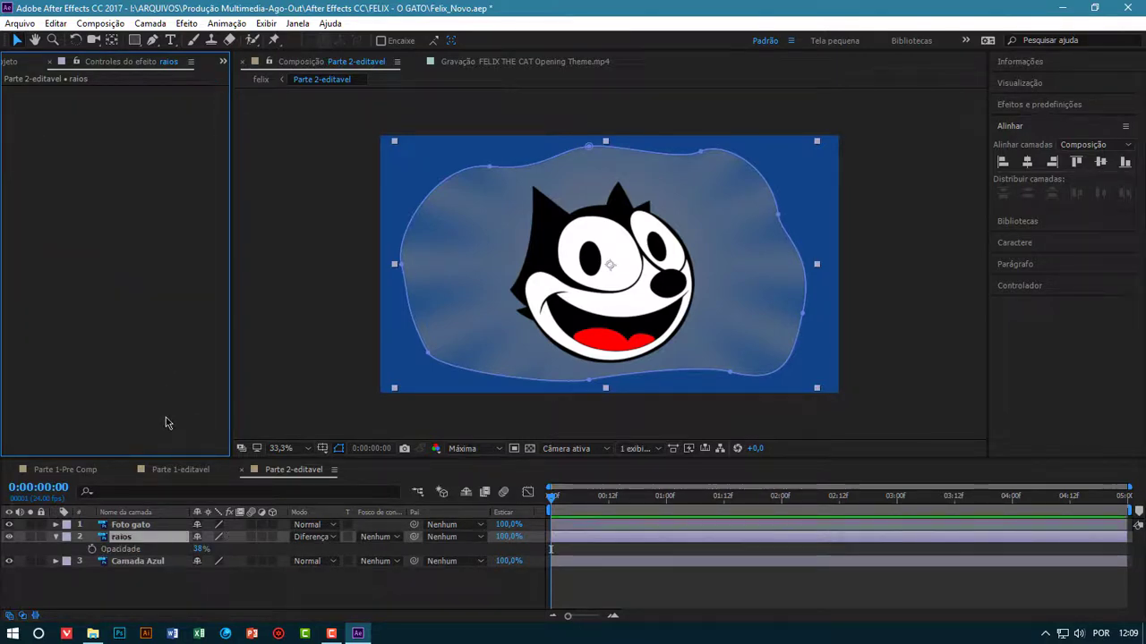
# Try a Níveis effect on the raios layer with input black 12,8, gamma 1,04 and output black -12,8
pyautogui.rightClick(135, 541)
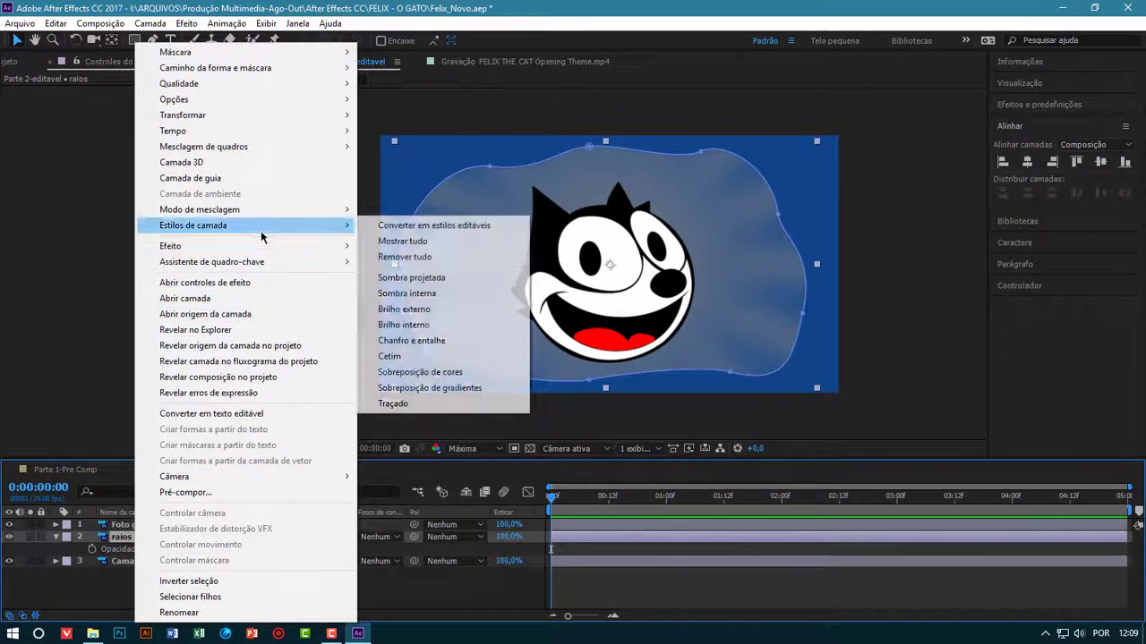
pyautogui.moveTo(313, 261)
pyautogui.moveTo(335, 245)
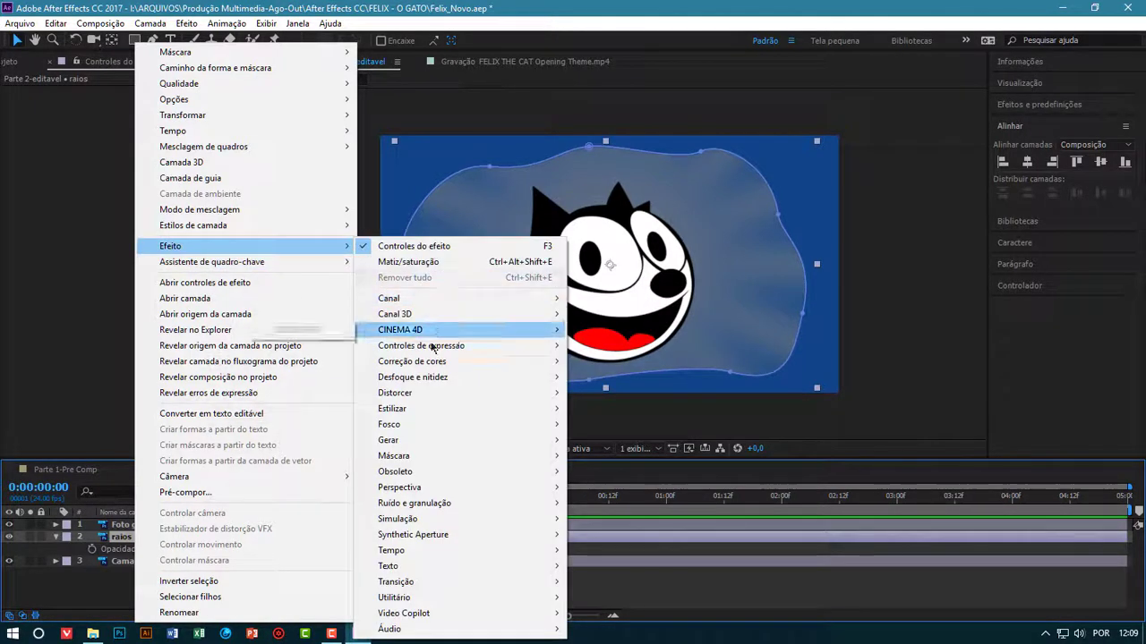
pyautogui.moveTo(430, 362)
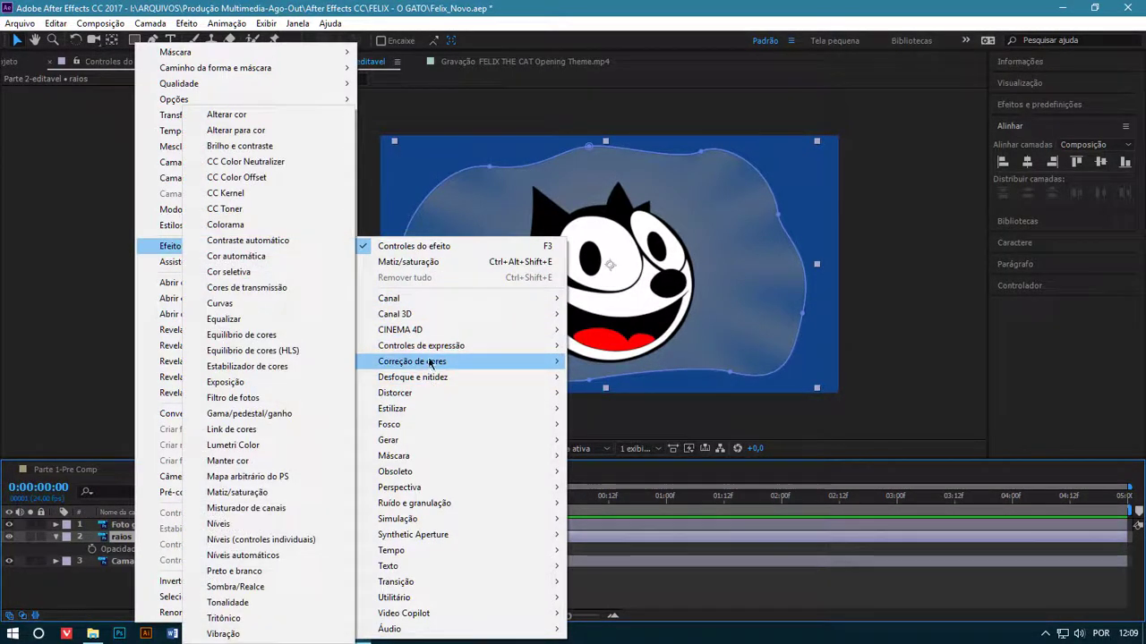
pyautogui.click(280, 524)
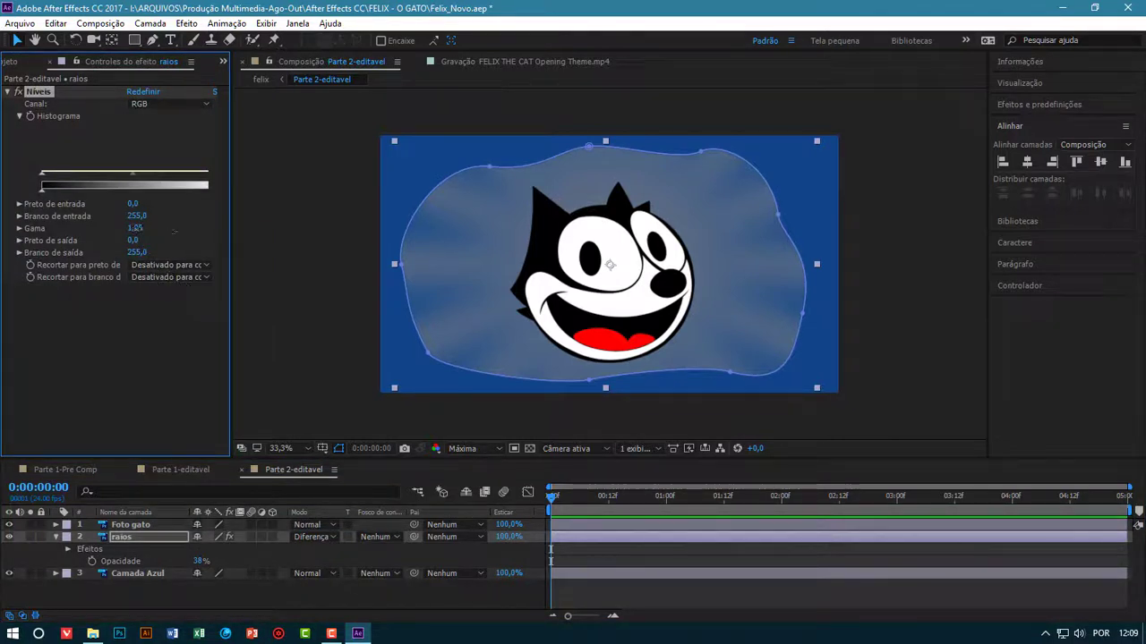
pyautogui.moveTo(174, 231)
pyautogui.mouseDown()
pyautogui.moveTo(128, 251)
pyautogui.moveTo(191, 236)
pyautogui.mouseUp()
pyautogui.moveTo(131, 207)
pyautogui.mouseDown()
pyautogui.moveTo(192, 205)
pyautogui.moveTo(134, 207)
pyautogui.mouseUp()
# Remove the Níveis effect from the raios layer
pyautogui.click(151, 375)
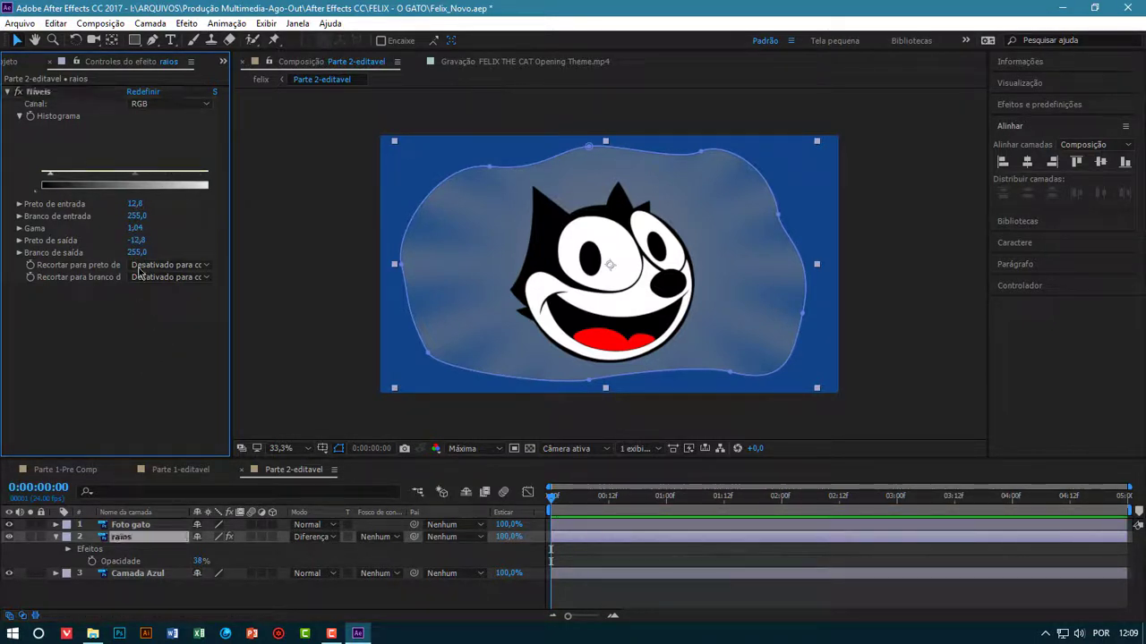
pyautogui.click(56, 97)
pyautogui.press('Delete')
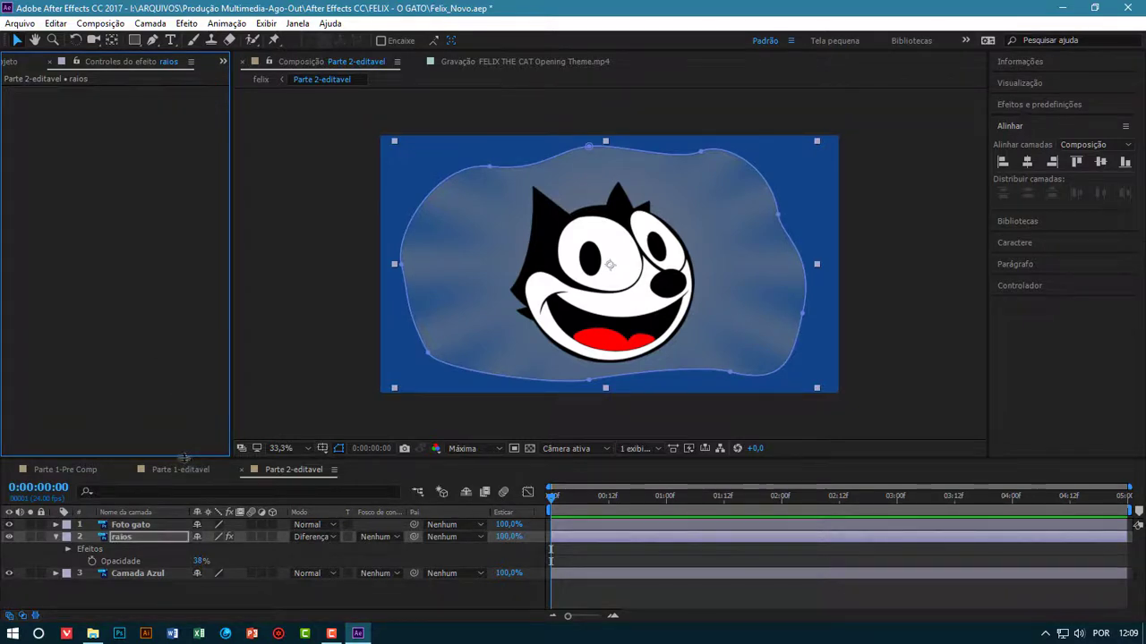
# Add the Exposição colour correction effect to the raios layer and set its exposure to 0,32
pyautogui.rightClick(142, 543)
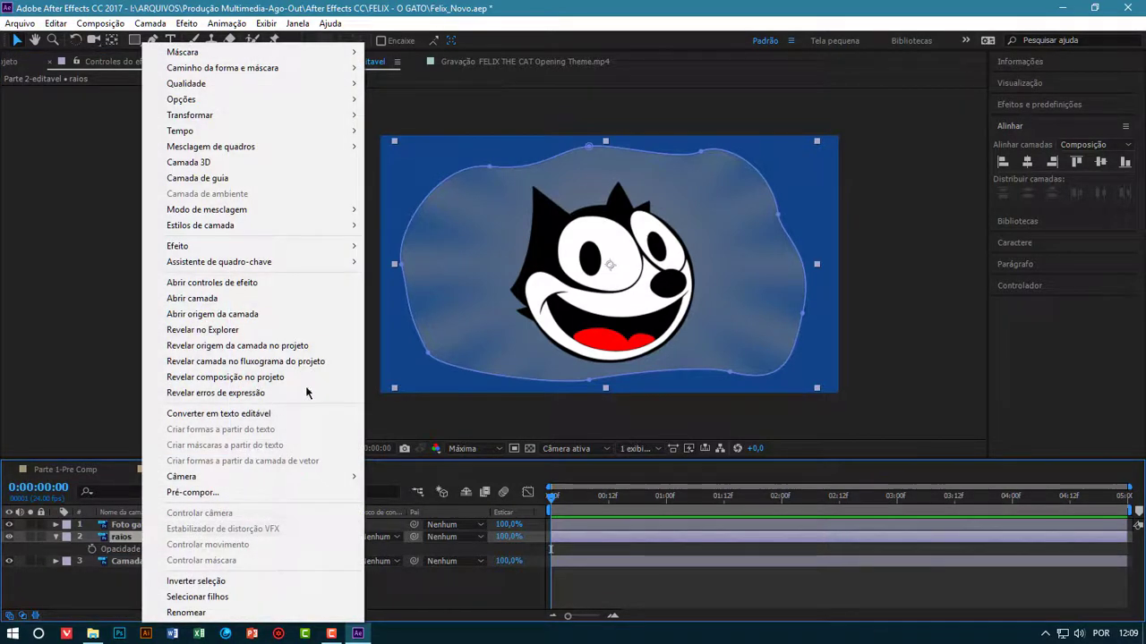
pyautogui.moveTo(269, 246)
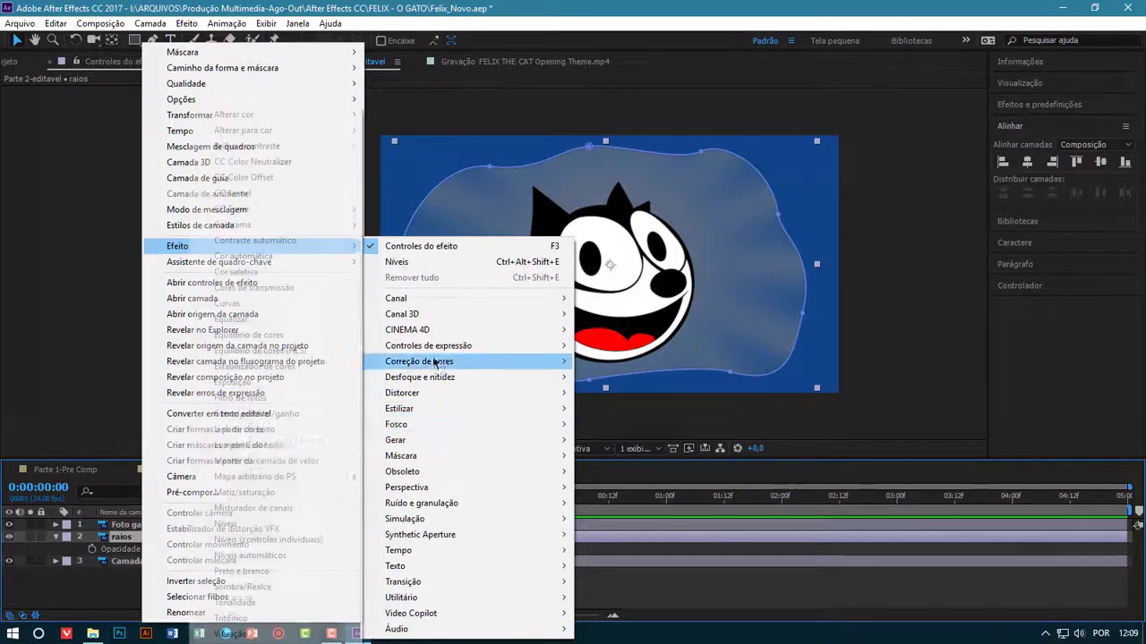
pyautogui.moveTo(410, 367)
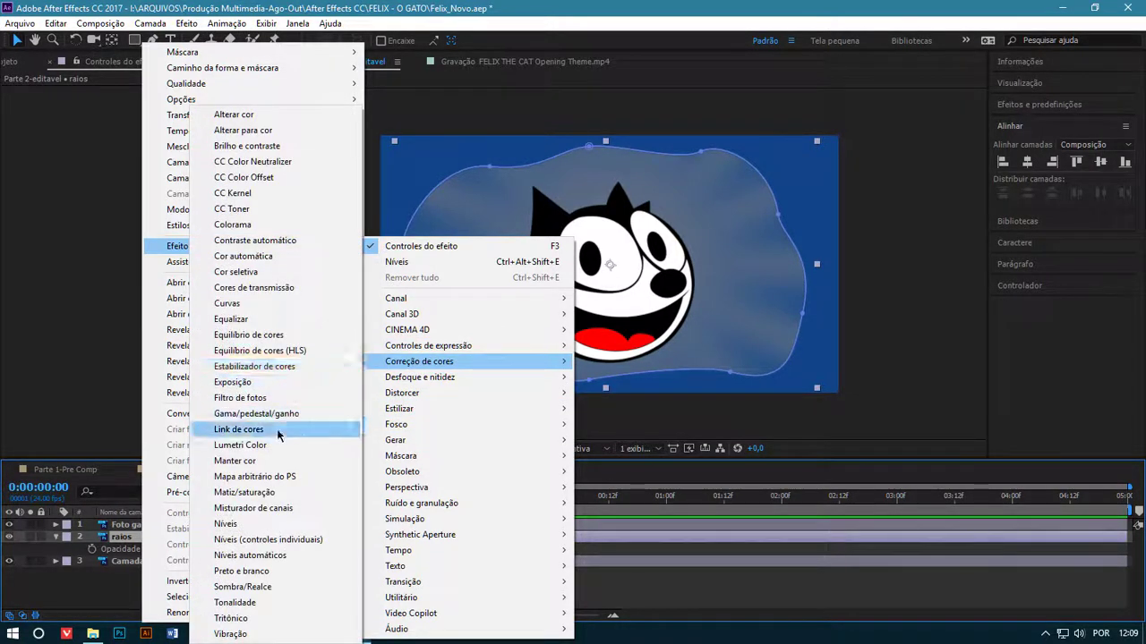
pyautogui.click(276, 391)
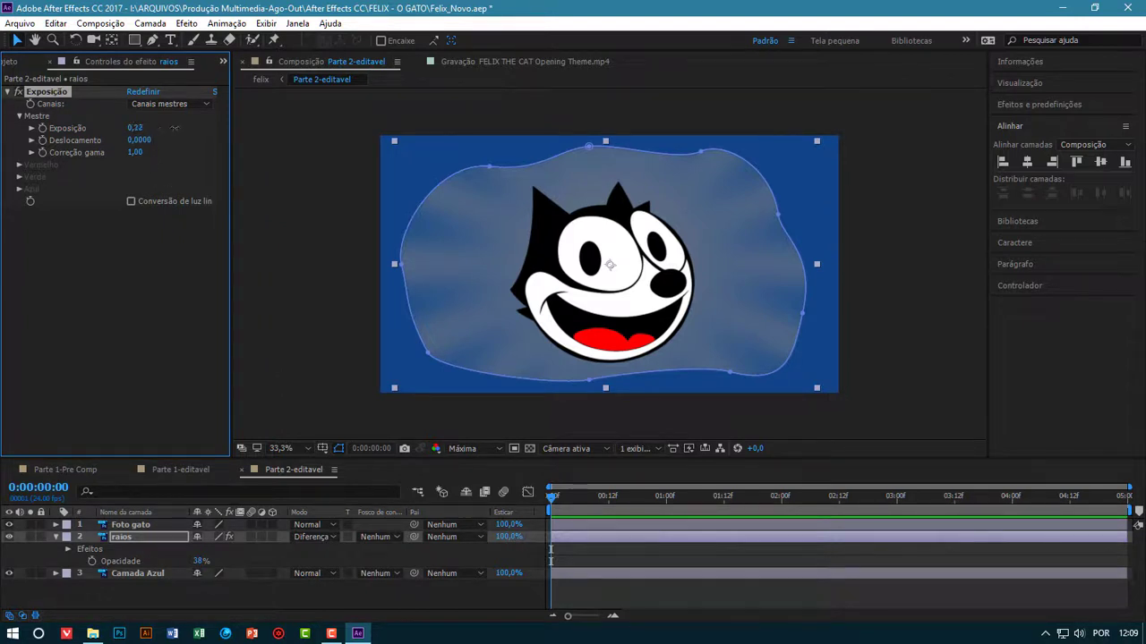
pyautogui.moveTo(175, 128); pyautogui.dragTo(228, 128)
# Try a Deslocamento of 2,0000 and a Correção gama of 2,08 in the raios layer's Exposição effect
pyautogui.click(536, 507)
pyautogui.press('space')
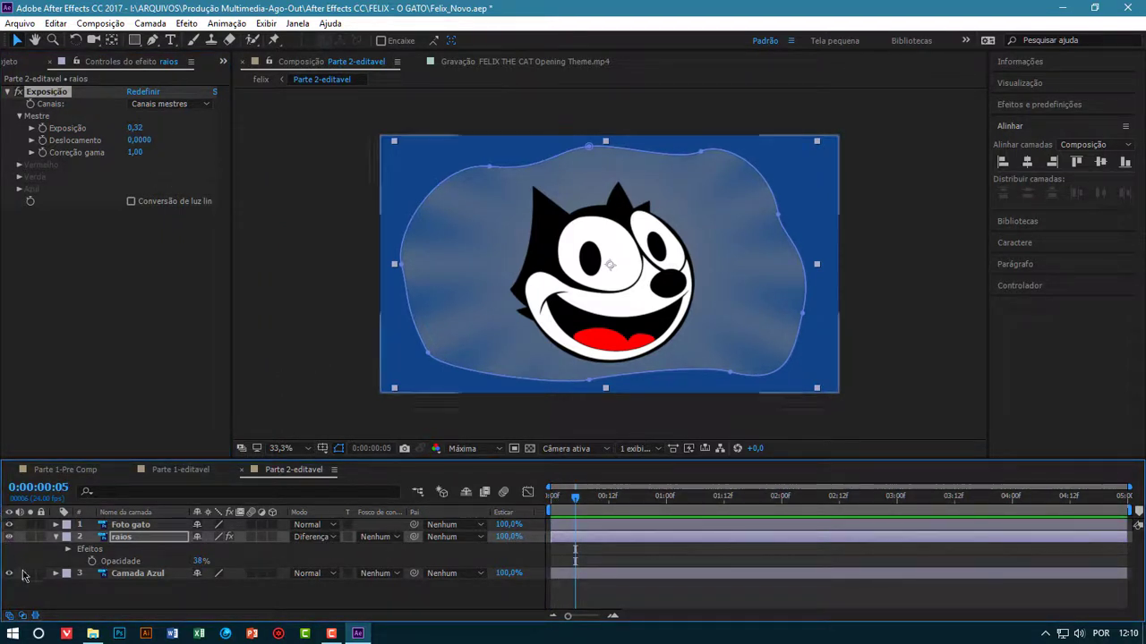
pyautogui.moveTo(133, 157); pyautogui.dragTo(236, 136)
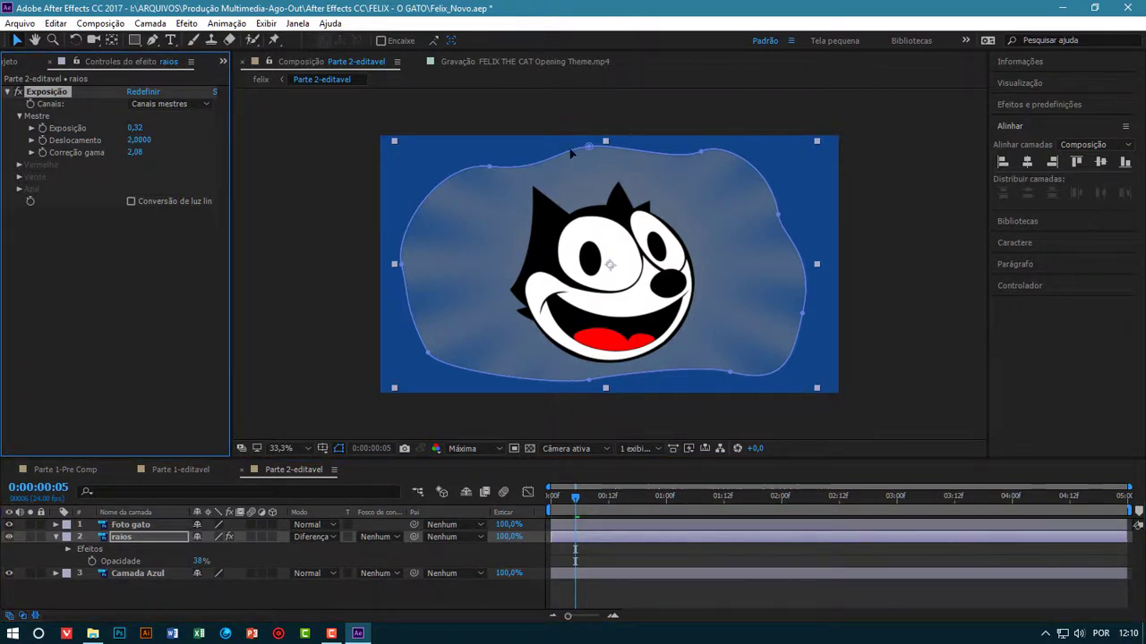
pyautogui.click(185, 104)
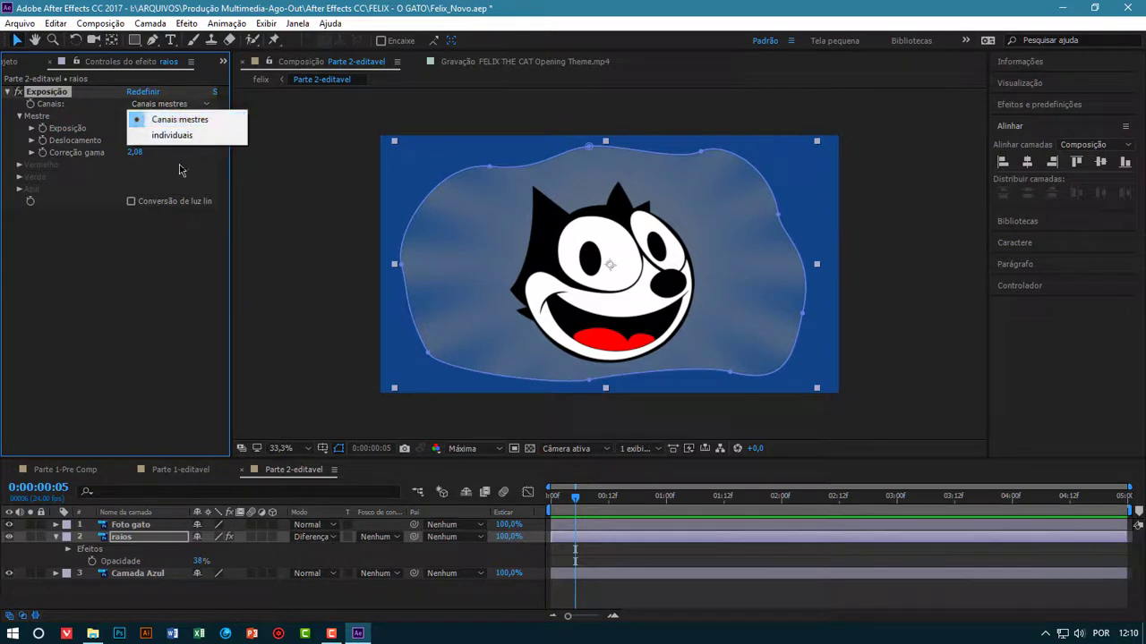
pyautogui.click(108, 286)
# Replace the Exposição effect on the raios layer with the Curvas colour correction effect
pyautogui.click(58, 93)
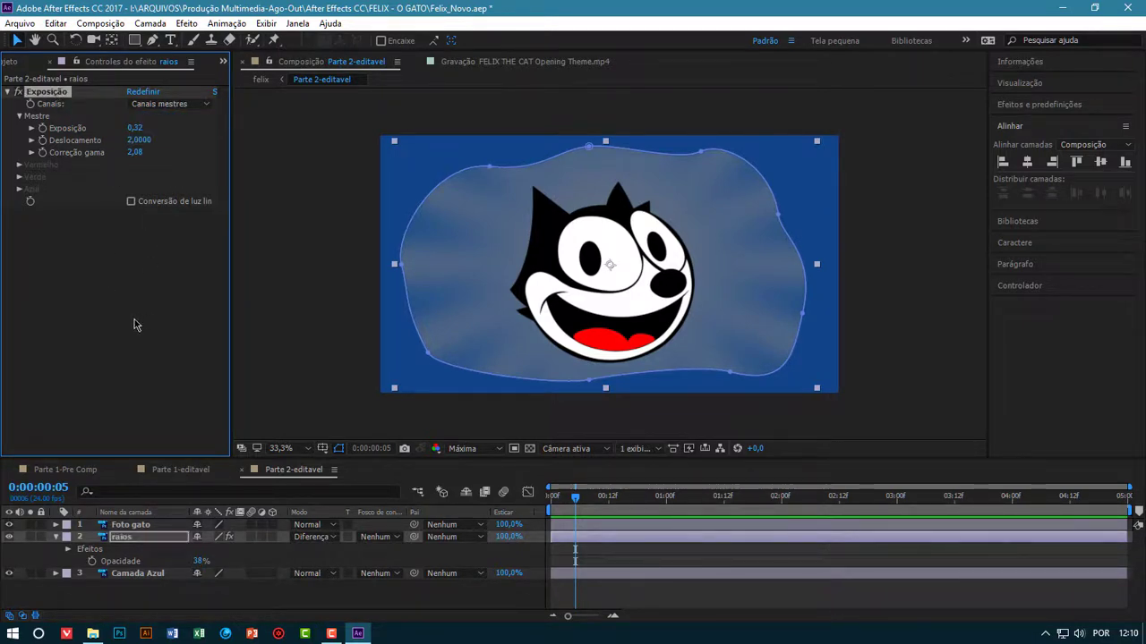
pyautogui.press('Delete')
pyautogui.rightClick(149, 542)
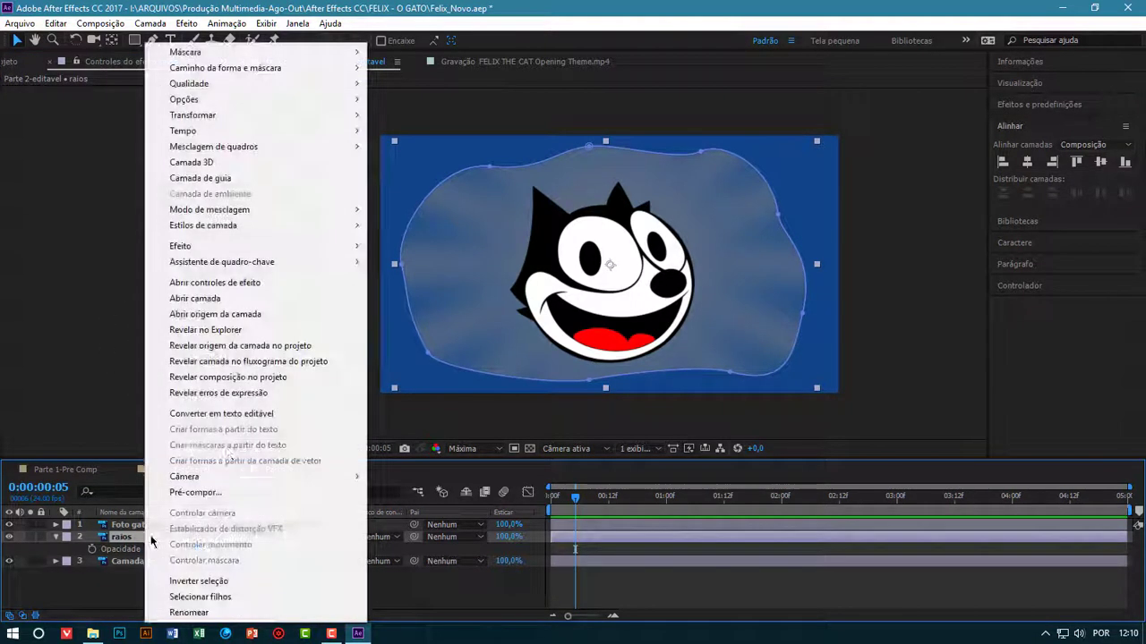
pyautogui.moveTo(303, 250)
pyautogui.moveTo(429, 361)
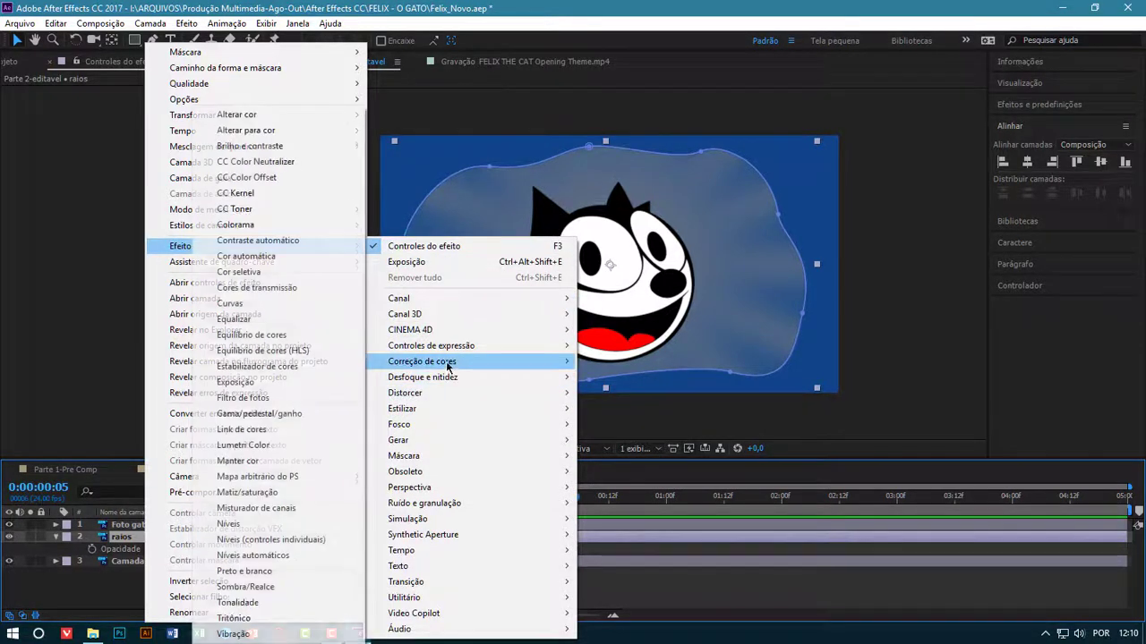
pyautogui.click(254, 303)
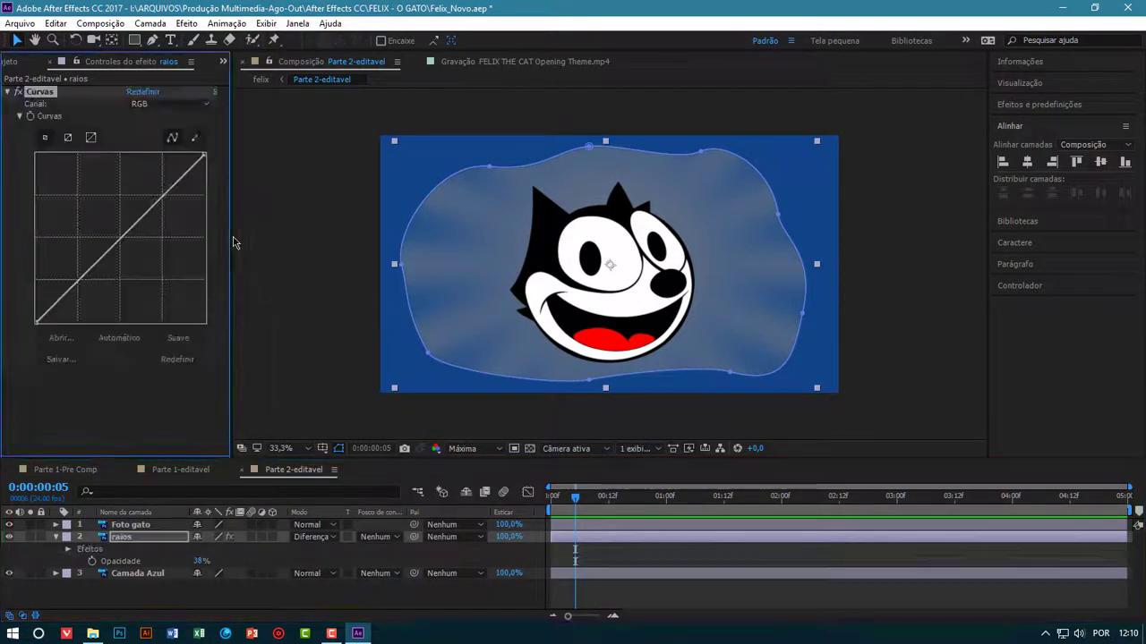
# Try lowering the middle of the RGB curve in the Curvas effect, and reset the effect
pyautogui.moveTo(119, 235); pyautogui.dragTo(140, 246)
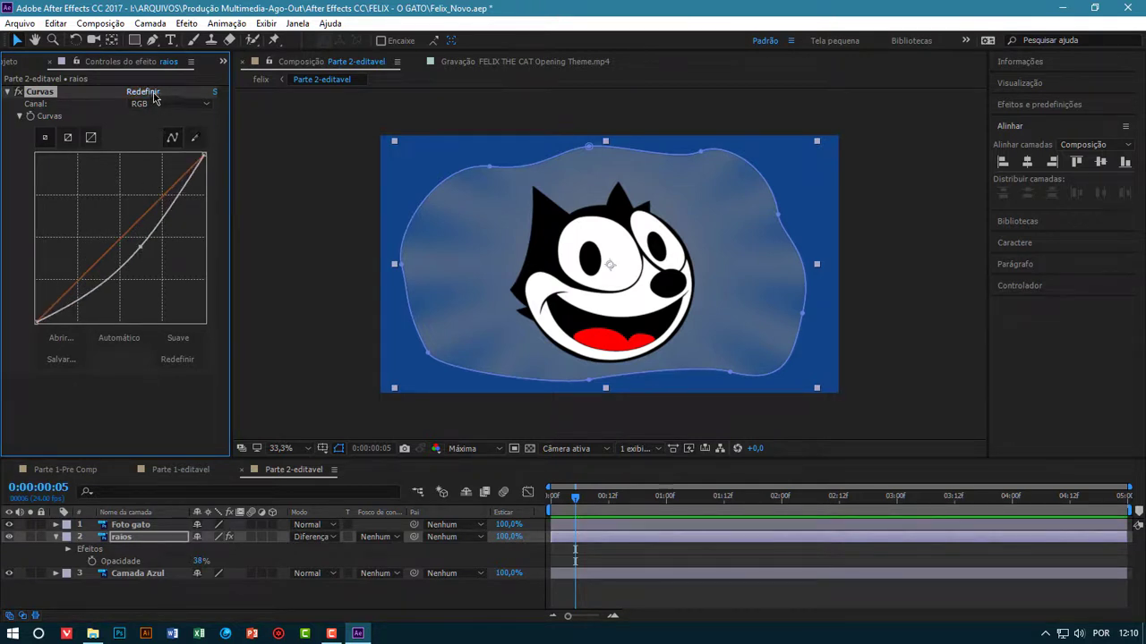
pyautogui.click(146, 92)
# Bend the Alfa curve upward and the Vermelho curve slightly downward in the raios layer's Curvas effect
pyautogui.click(156, 104)
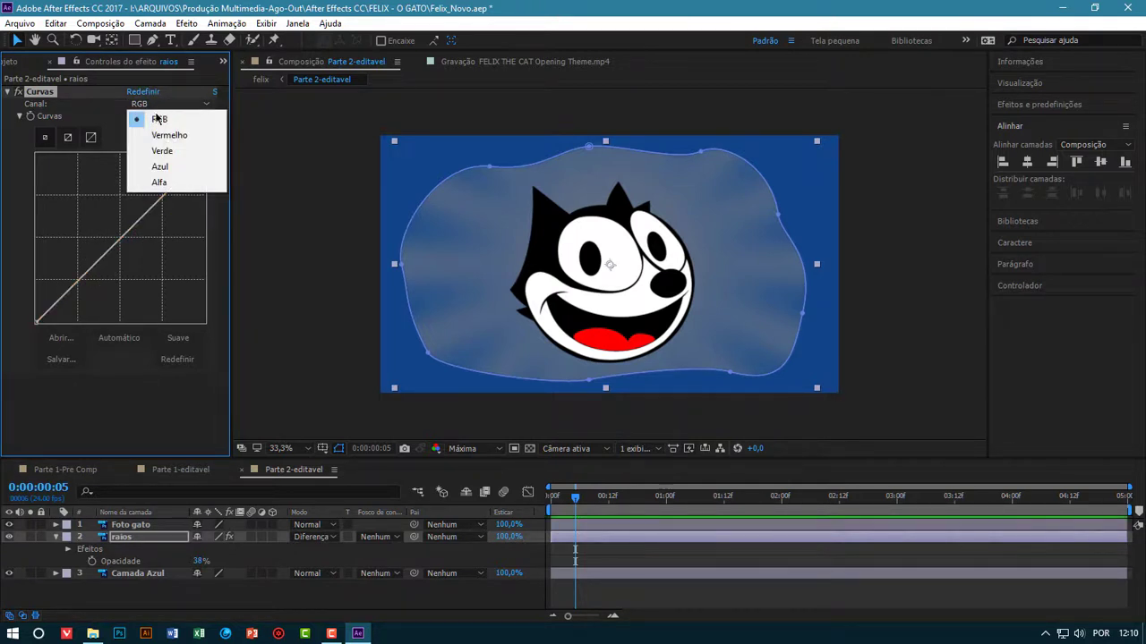
pyautogui.click(160, 181)
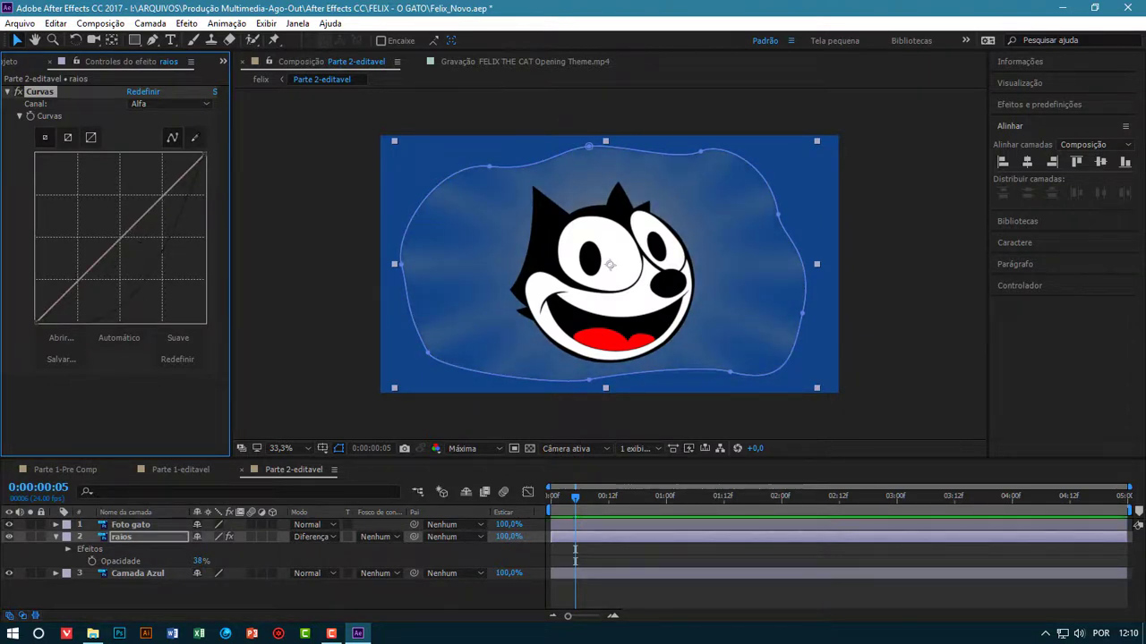
pyautogui.click(169, 103)
pyautogui.click(143, 118)
pyautogui.moveTo(117, 240); pyautogui.dragTo(96, 200)
pyautogui.click(168, 103)
pyautogui.click(146, 131)
pyautogui.moveTo(118, 238)
pyautogui.mouseDown()
pyautogui.moveTo(96, 198)
pyautogui.moveTo(143, 259)
pyautogui.moveTo(135, 242)
pyautogui.mouseUp()
# Try further bends on the Curvas channels of the raios layer, and undo the last curve changes
pyautogui.click(168, 104)
pyautogui.click(145, 117)
pyautogui.moveTo(97, 200); pyautogui.dragTo(145, 268)
pyautogui.hotkey('ctrl', 'z')
pyautogui.hotkey('ctrl', 'z')
pyautogui.hotkey('ctrl', 'z')
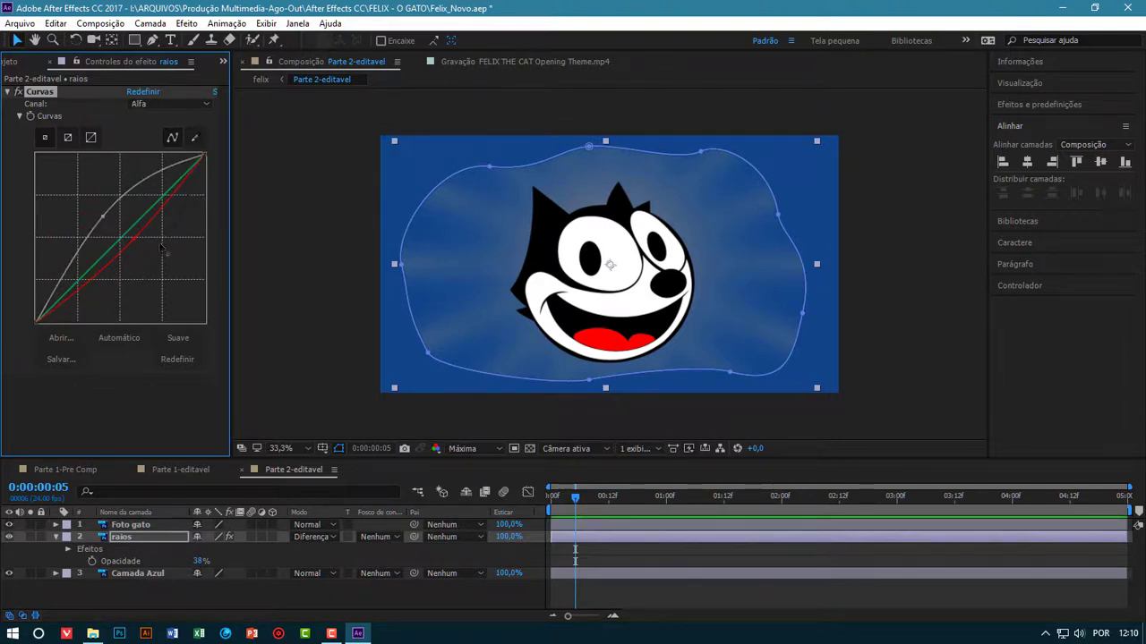
pyautogui.moveTo(200, 184); pyautogui.dragTo(164, 209)
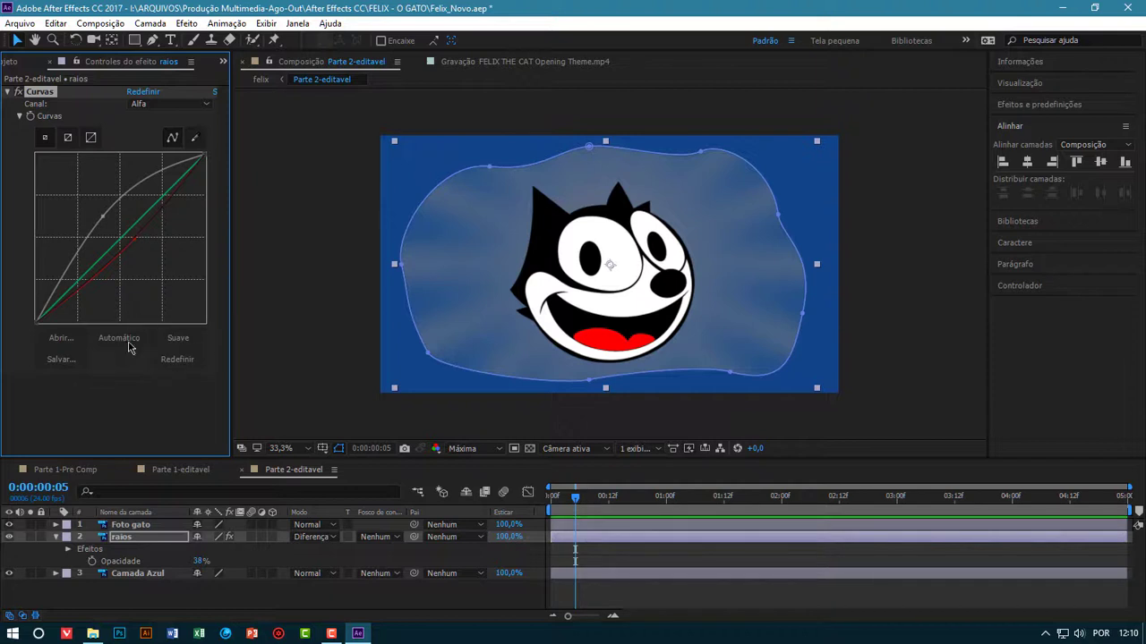
# Lower the Vermelho curve further and raise the Verde curve slightly in the Curvas effect
pyautogui.click(170, 103)
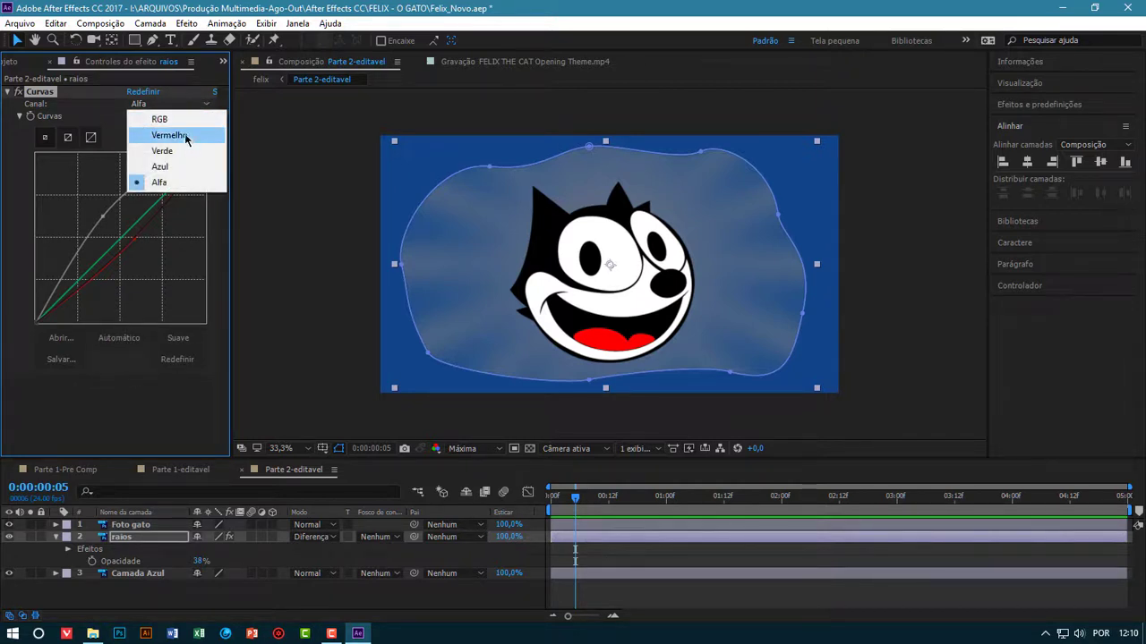
pyautogui.click(177, 121)
pyautogui.moveTo(134, 241)
pyautogui.mouseDown()
pyautogui.moveTo(116, 217)
pyautogui.moveTo(145, 249)
pyautogui.moveTo(93, 198)
pyautogui.moveTo(134, 236)
pyautogui.moveTo(122, 228)
pyautogui.mouseUp()
# Raise the Azul curve strongly and the Alfa curve a little more, and collapse the Curvas effect
pyautogui.click(170, 103)
pyautogui.click(152, 158)
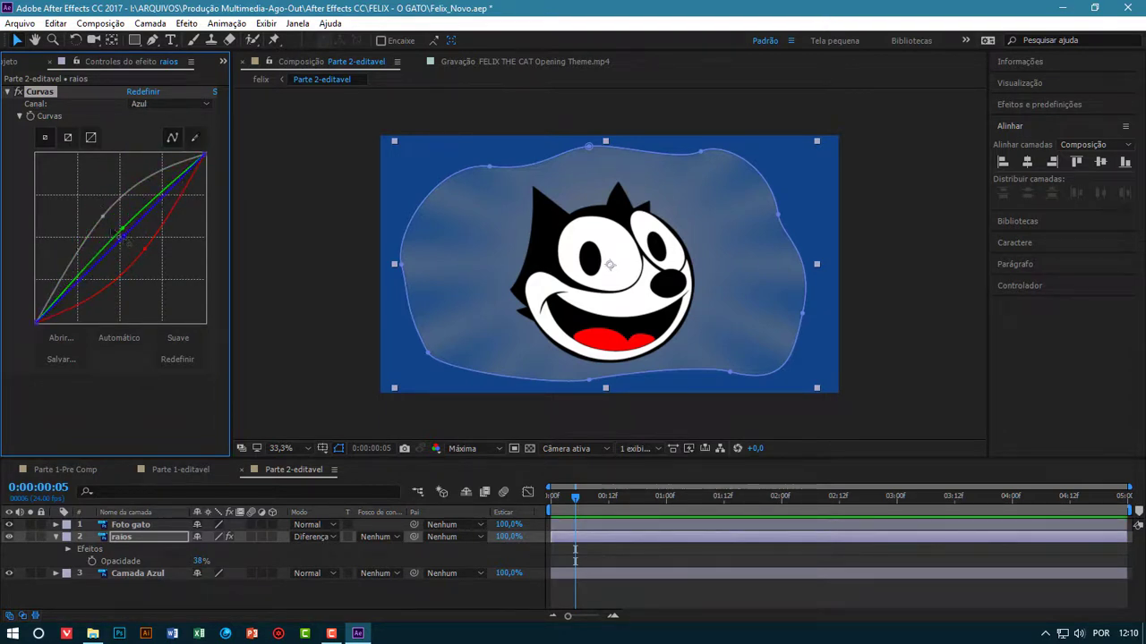
pyautogui.moveTo(120, 237); pyautogui.dragTo(98, 215)
pyautogui.click(170, 104)
pyautogui.click(152, 117)
pyautogui.click(170, 104)
pyautogui.click(152, 171)
pyautogui.moveTo(151, 266); pyautogui.dragTo(127, 267)
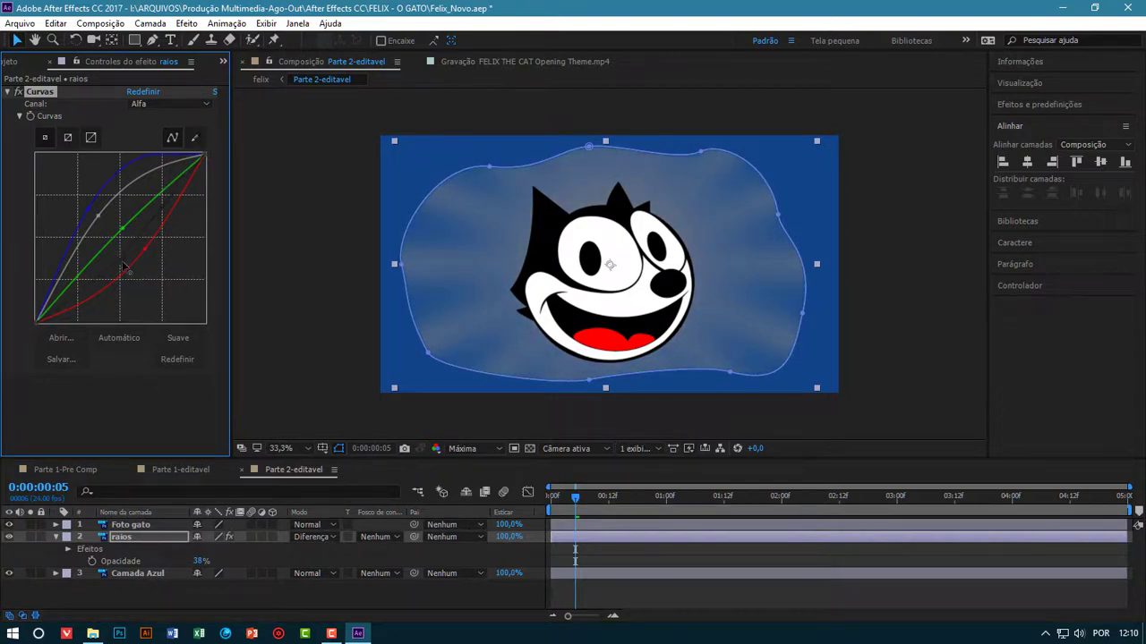
pyautogui.click(8, 93)
pyautogui.click(273, 299)
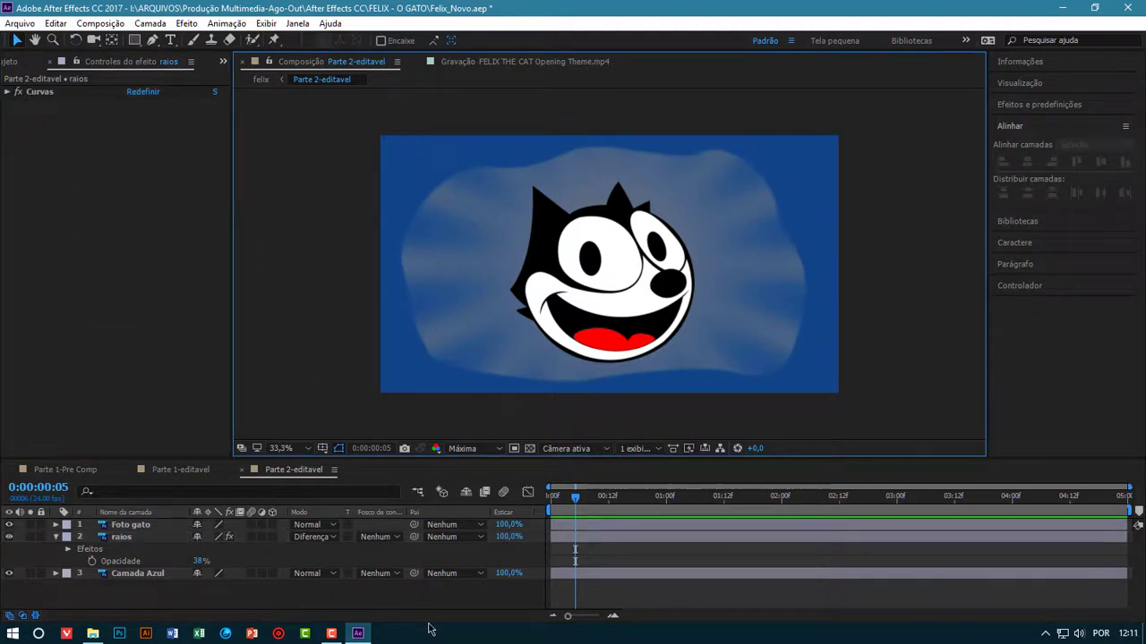
# Collapse the raios layer's properties and try duplicating the layer four times to intensify the glow
pyautogui.click(57, 537)
pyautogui.click(122, 538)
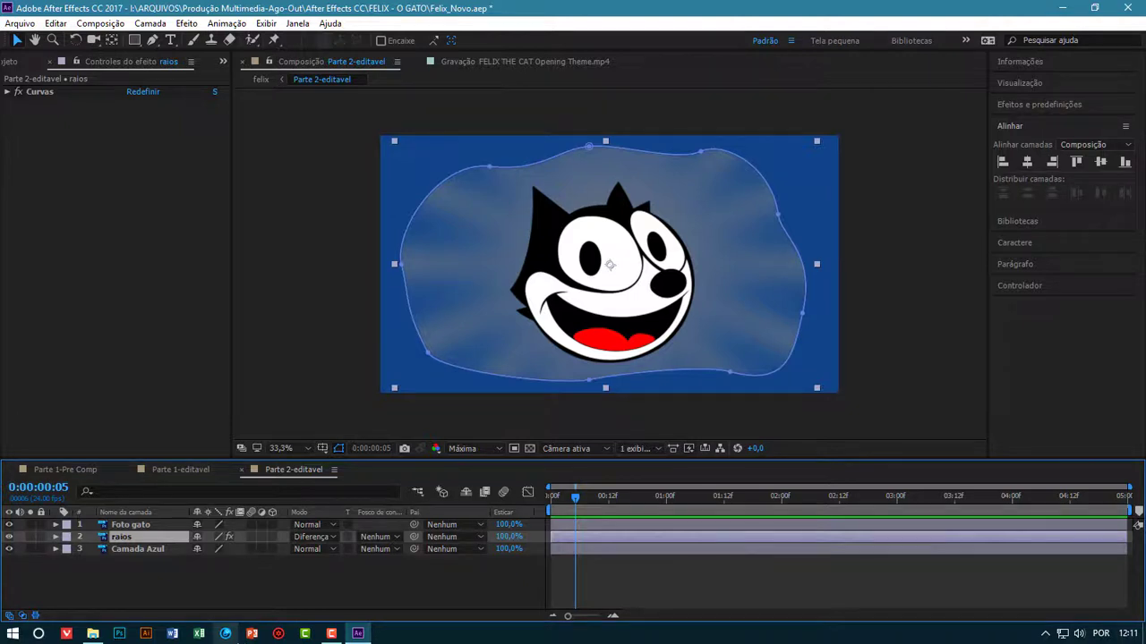
pyautogui.hotkey('ctrl', 'd')
pyautogui.hotkey('ctrl', 'd')
pyautogui.hotkey('ctrl', 'd')
pyautogui.hotkey('ctrl', 'd')
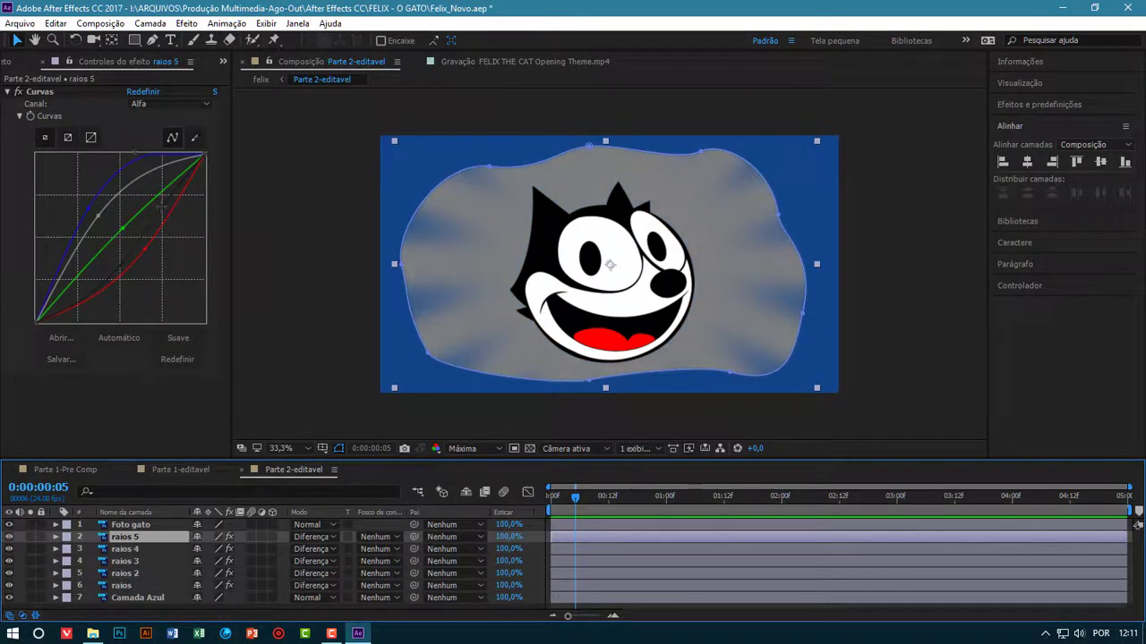
# Delete the duplicate layers raios 2 to raios 5 from the Parte 2-editavel composition
pyautogui.click(7, 91)
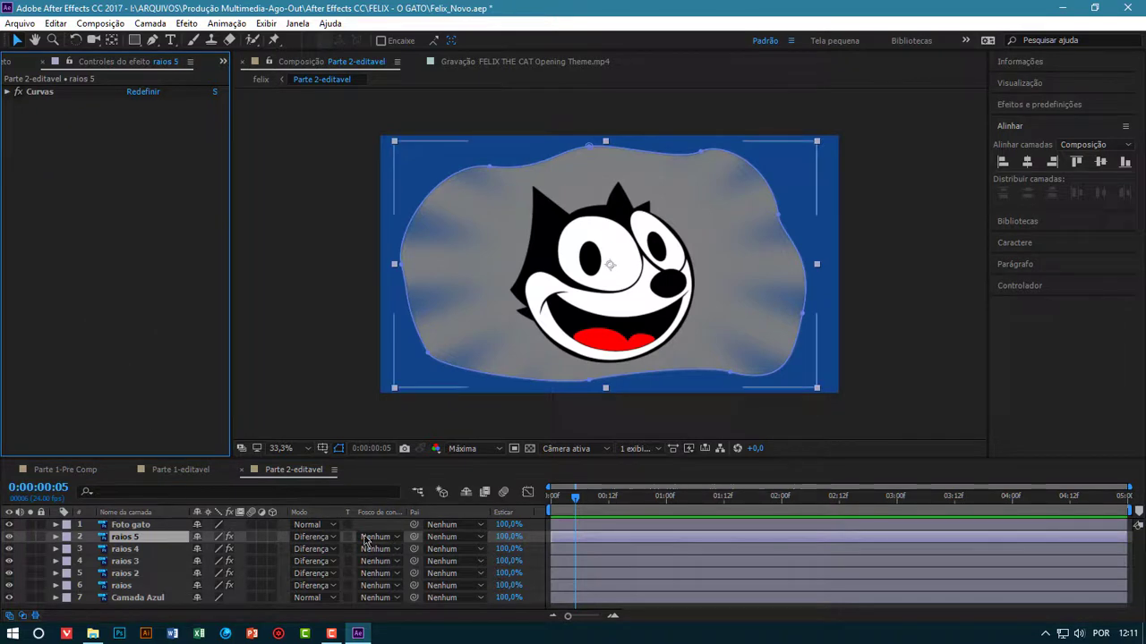
pyautogui.moveTo(158, 459); pyautogui.dragTo(153, 311)
pyautogui.keyDown('shift'); pyautogui.click(126, 426); pyautogui.keyUp('shift')
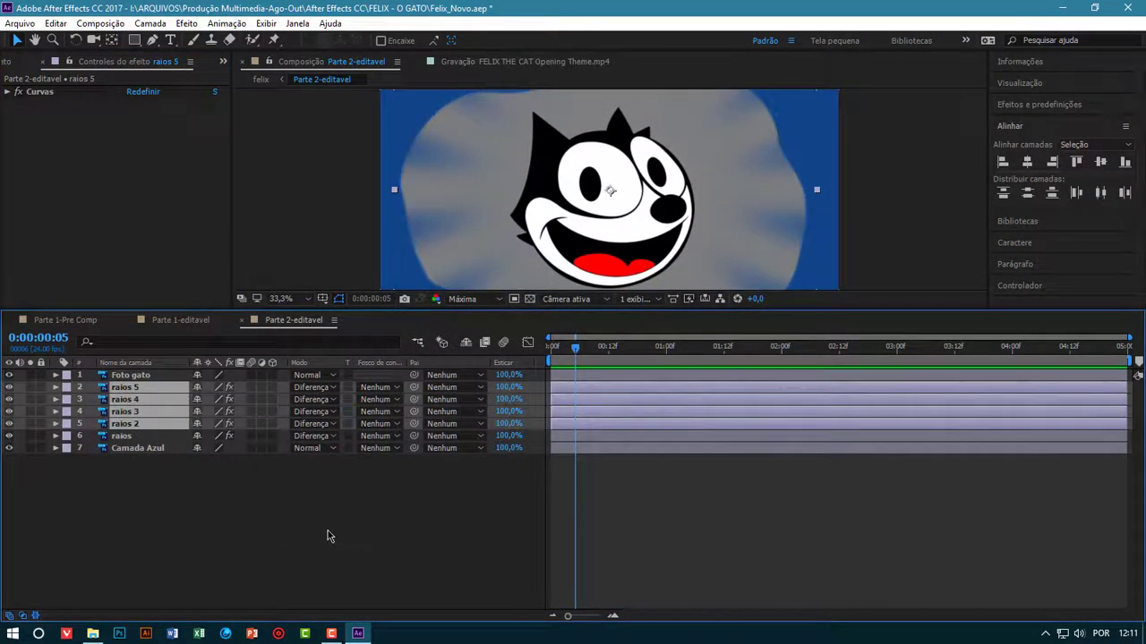
pyautogui.press('Delete')
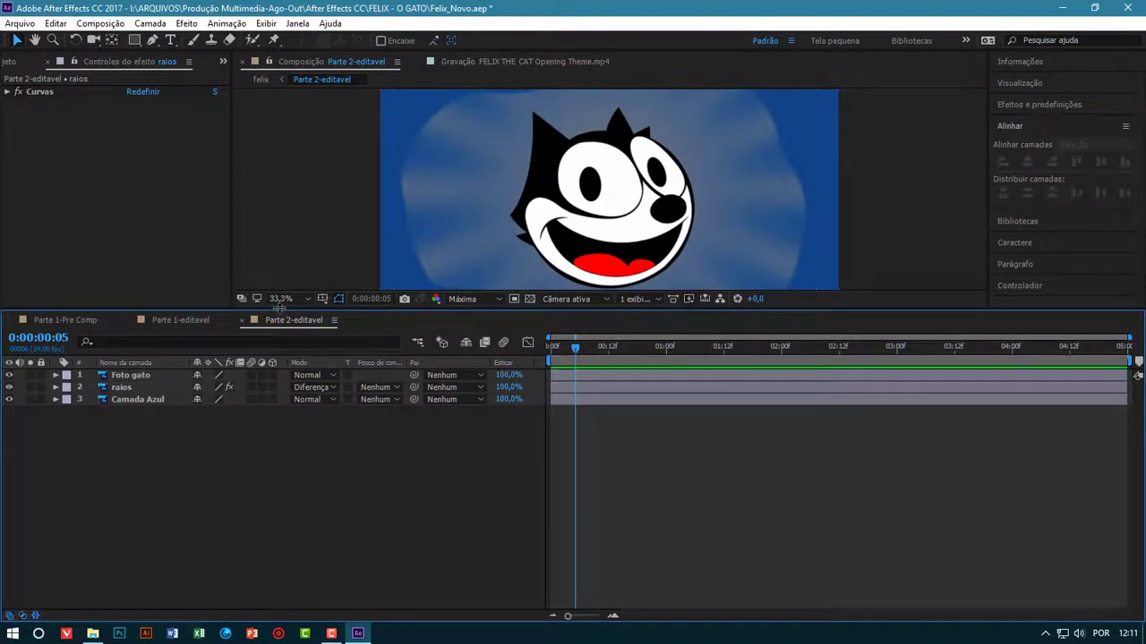
pyautogui.moveTo(279, 309); pyautogui.dragTo(281, 411)
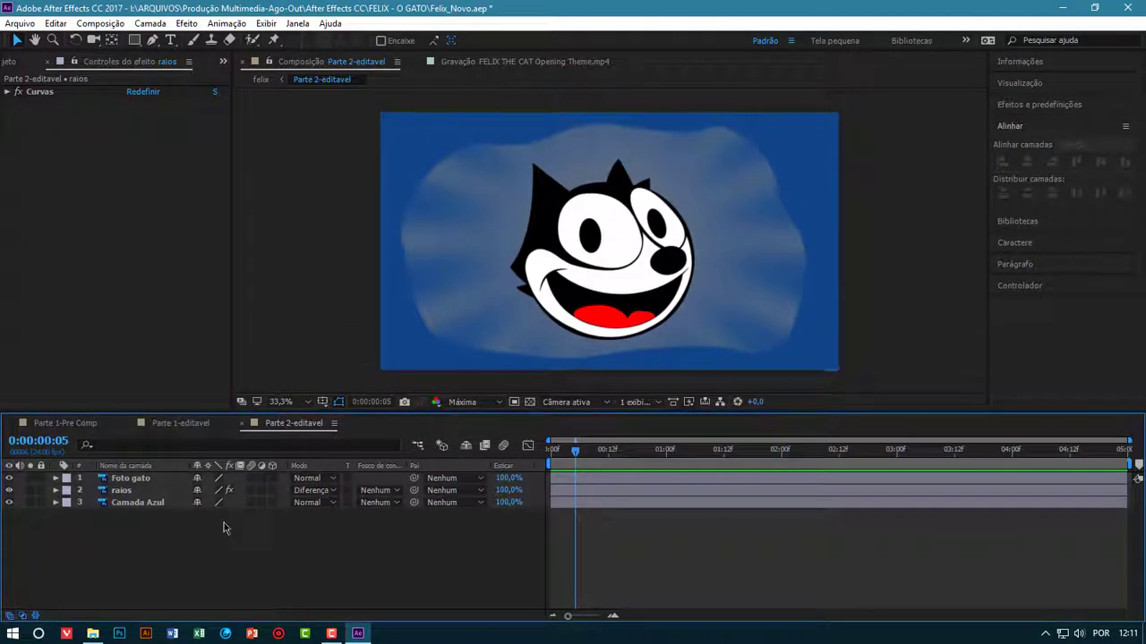
# Reveal the raios layer's Opacidade and set it to 0%
pyautogui.click(122, 491)
pyautogui.press('t')
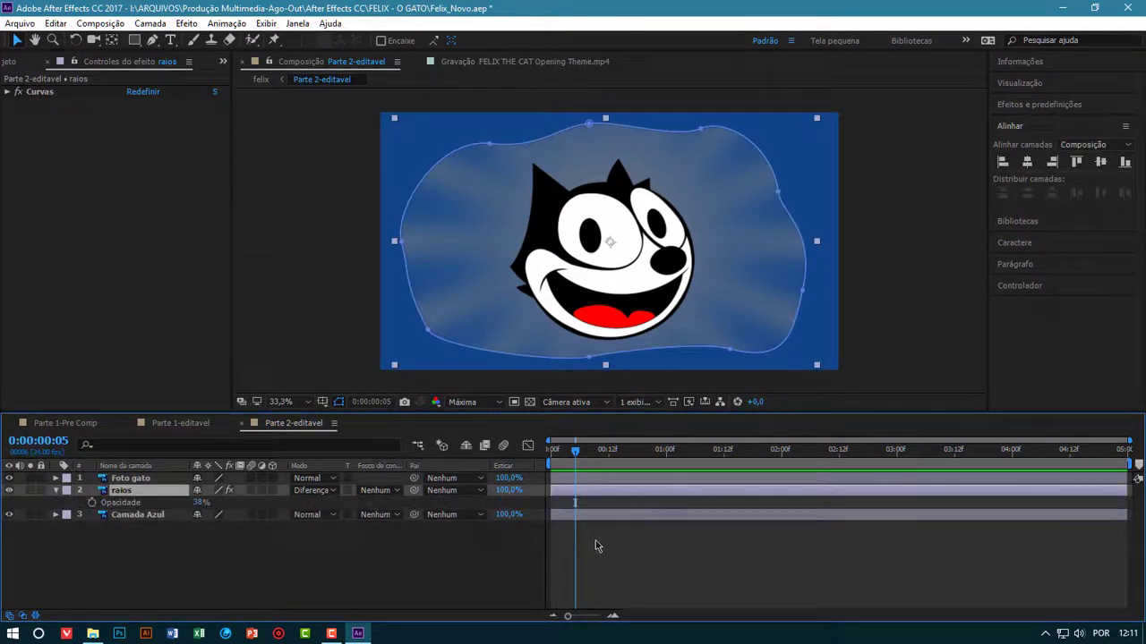
pyautogui.moveTo(573, 455); pyautogui.dragTo(559, 452)
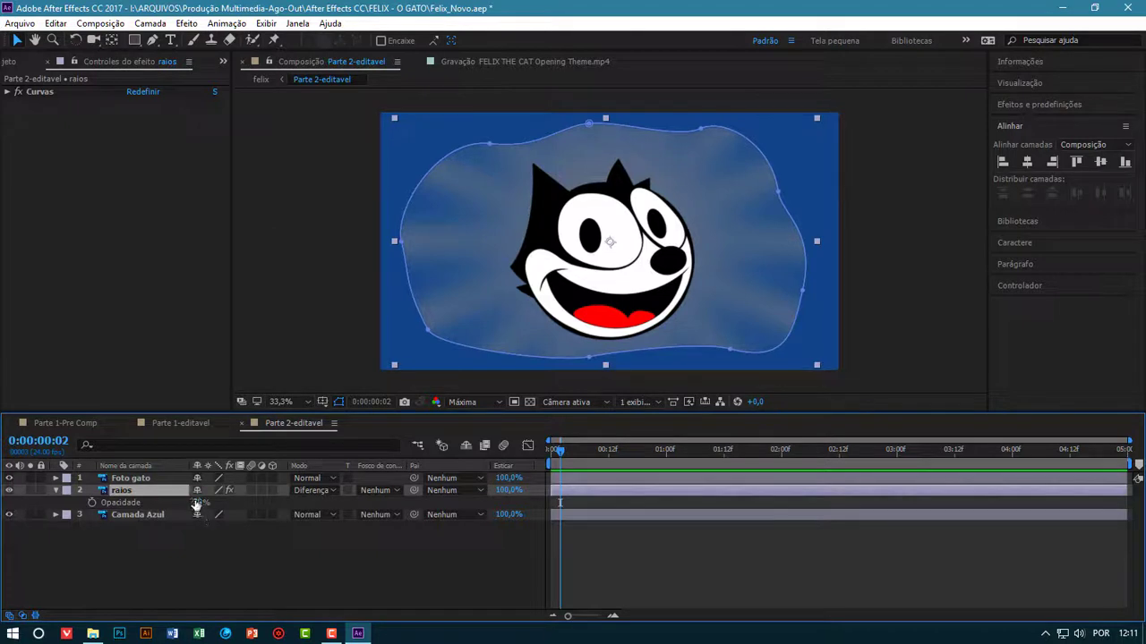
pyautogui.click(198, 503)
pyautogui.write('0')
pyautogui.press('Return')
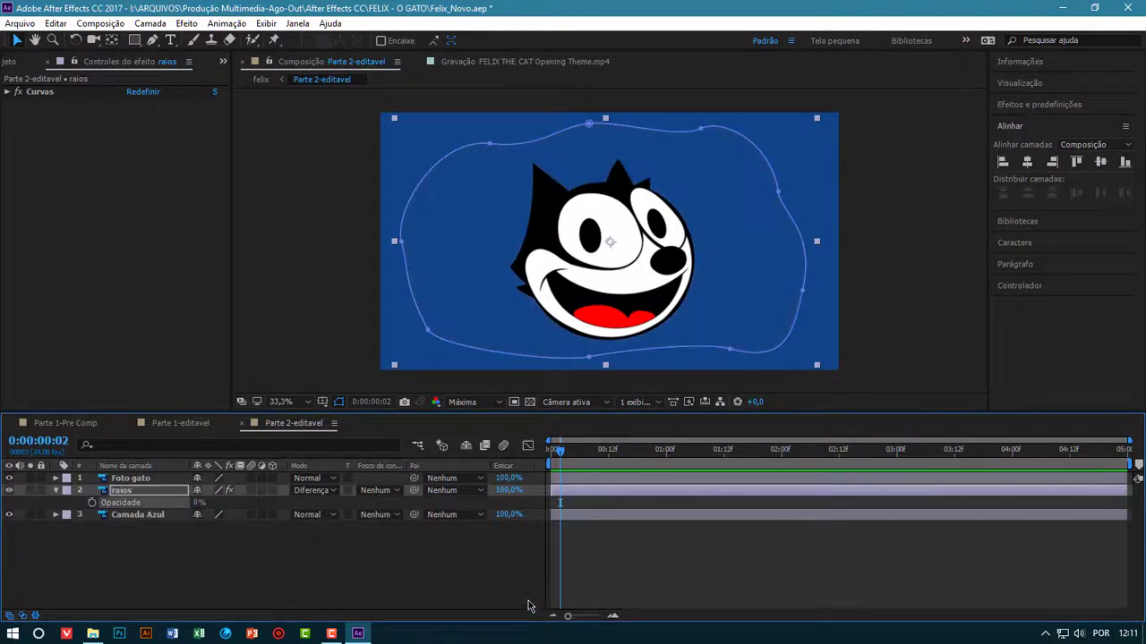
# Start animating the raios layer's Opacidade with a 50% keyframe at 0:00:00:00
pyautogui.moveTo(563, 455); pyautogui.dragTo(541, 469)
pyautogui.click(91, 503)
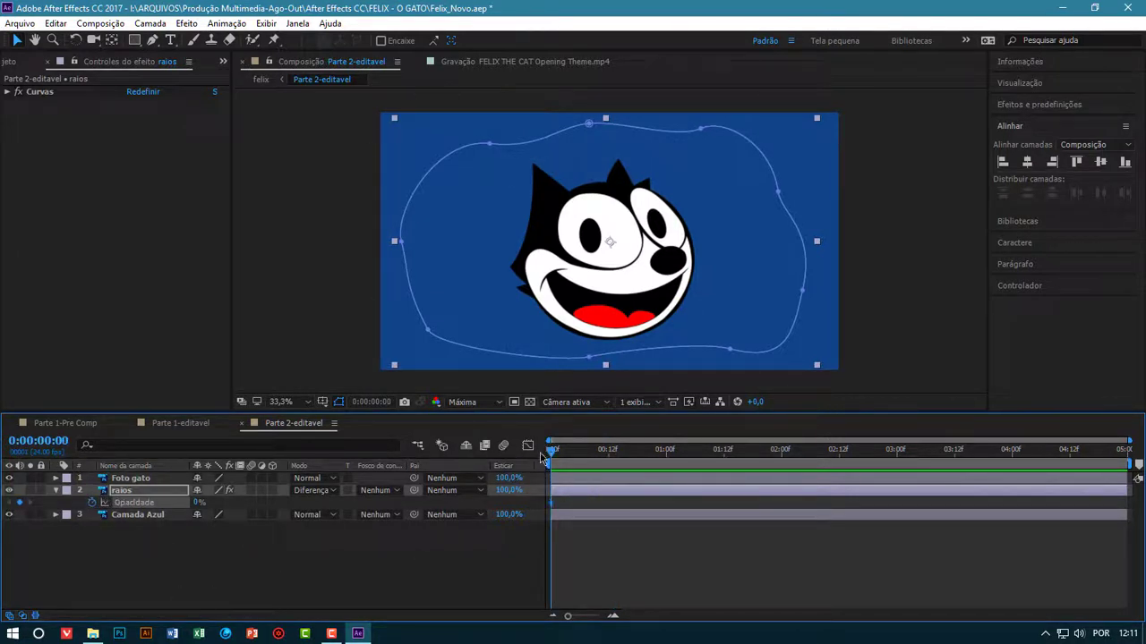
pyautogui.click(198, 503)
pyautogui.write('50')
pyautogui.press('Return')
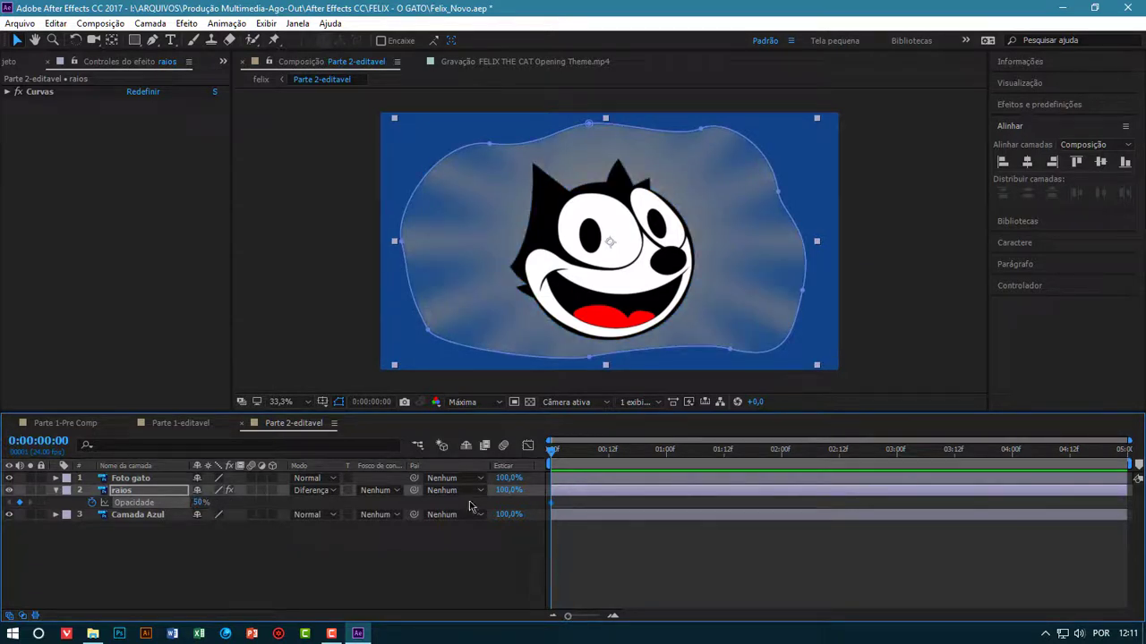
# Add a 0% Opacidade keyframe to the raios layer at 0:00:00:08
pyautogui.moveTo(549, 461); pyautogui.dragTo(590, 477)
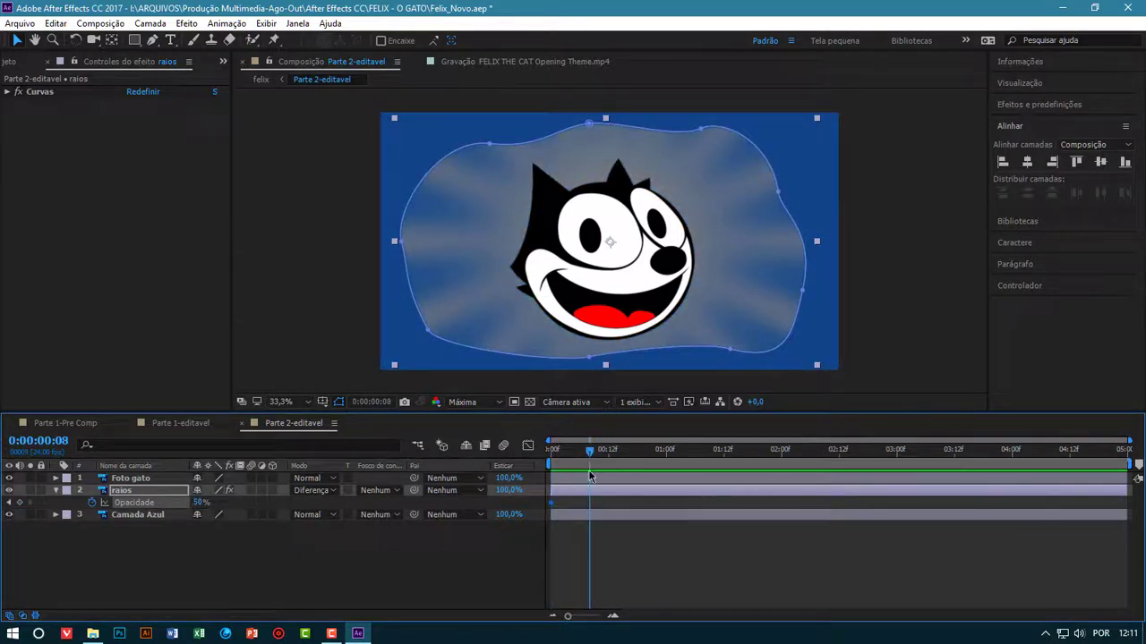
pyautogui.click(198, 503)
pyautogui.press('Return')
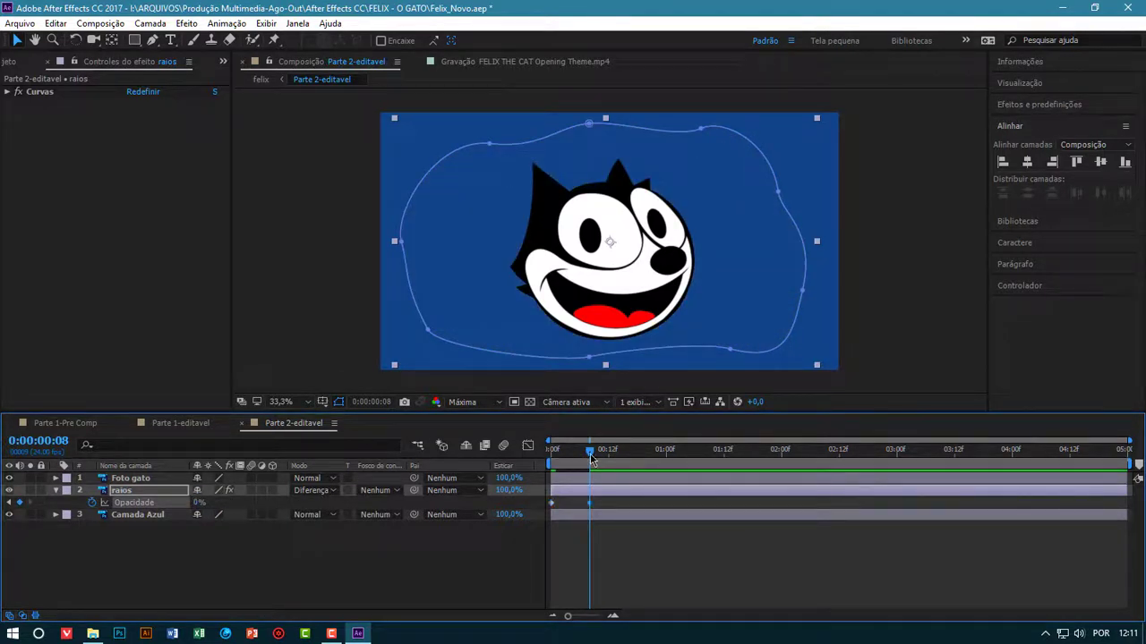
# Close the FELIX THE CAT Opening Theme.mp4 footage viewer and add a 50% Opacidade keyframe to raios at 0:00:00:16
pyautogui.moveTo(589, 451); pyautogui.dragTo(631, 466)
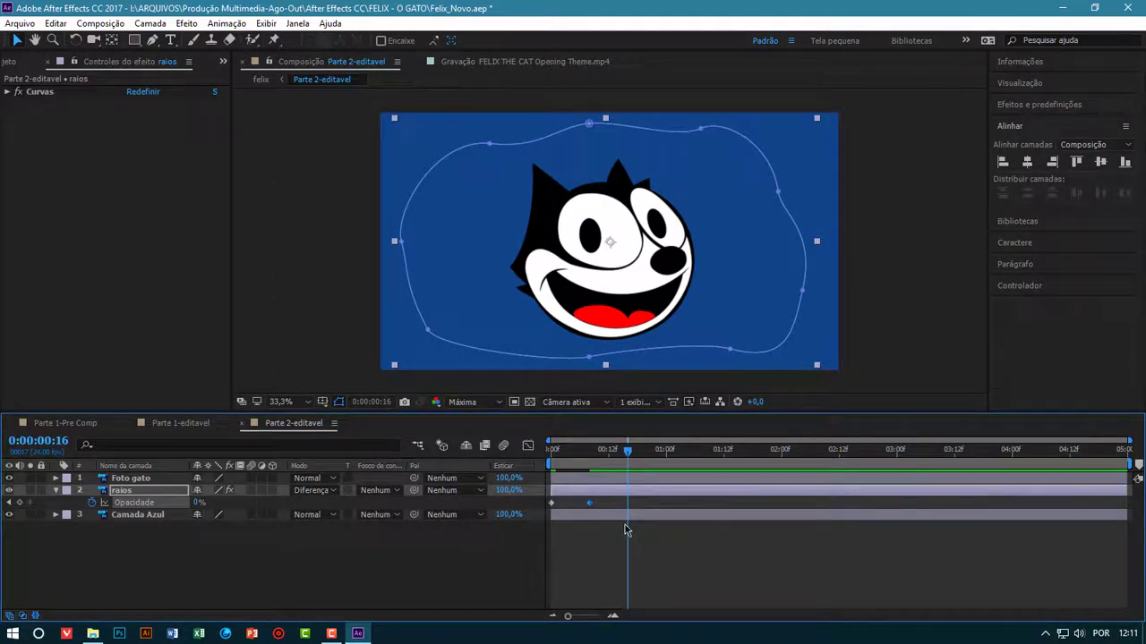
pyautogui.press('KP_0')
pyautogui.press('KP_Enter')
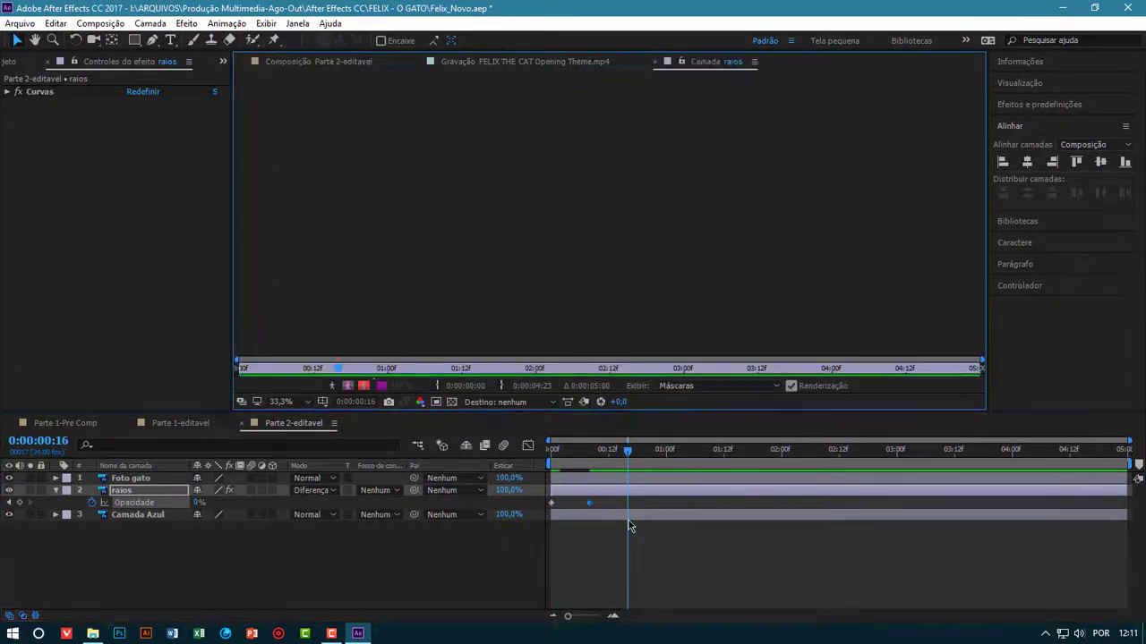
pyautogui.click(428, 63)
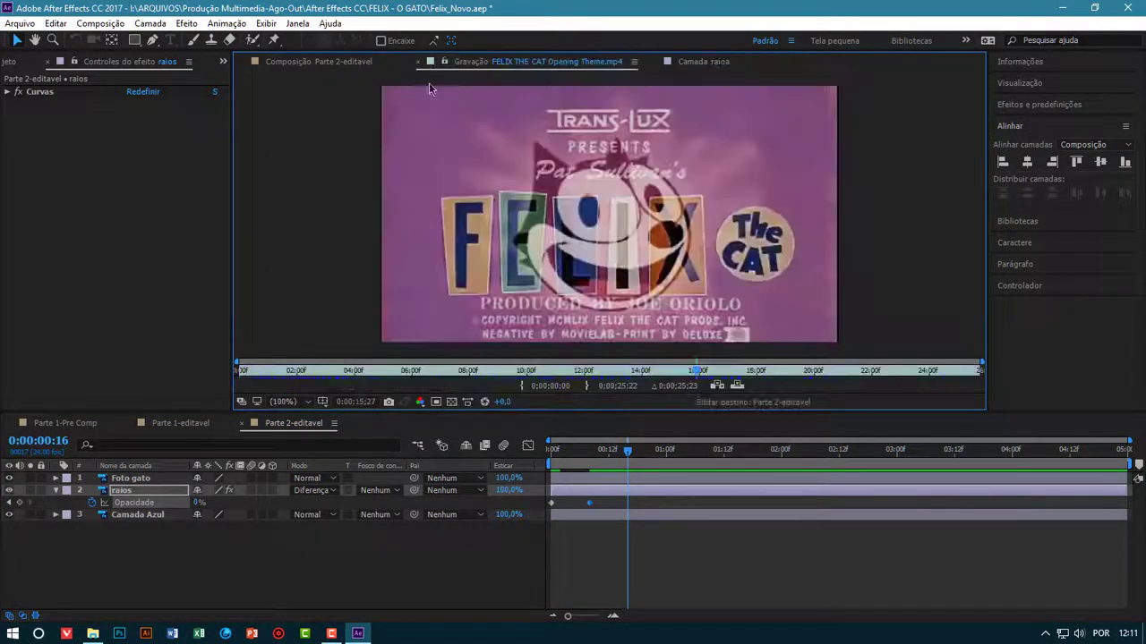
pyautogui.click(417, 62)
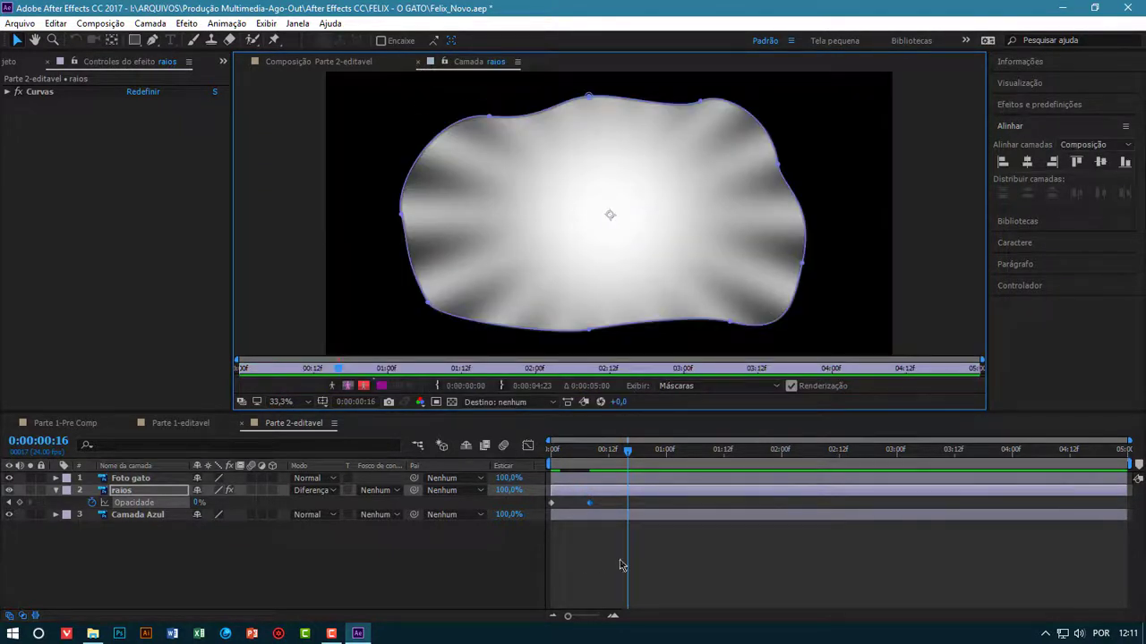
pyautogui.click(198, 503)
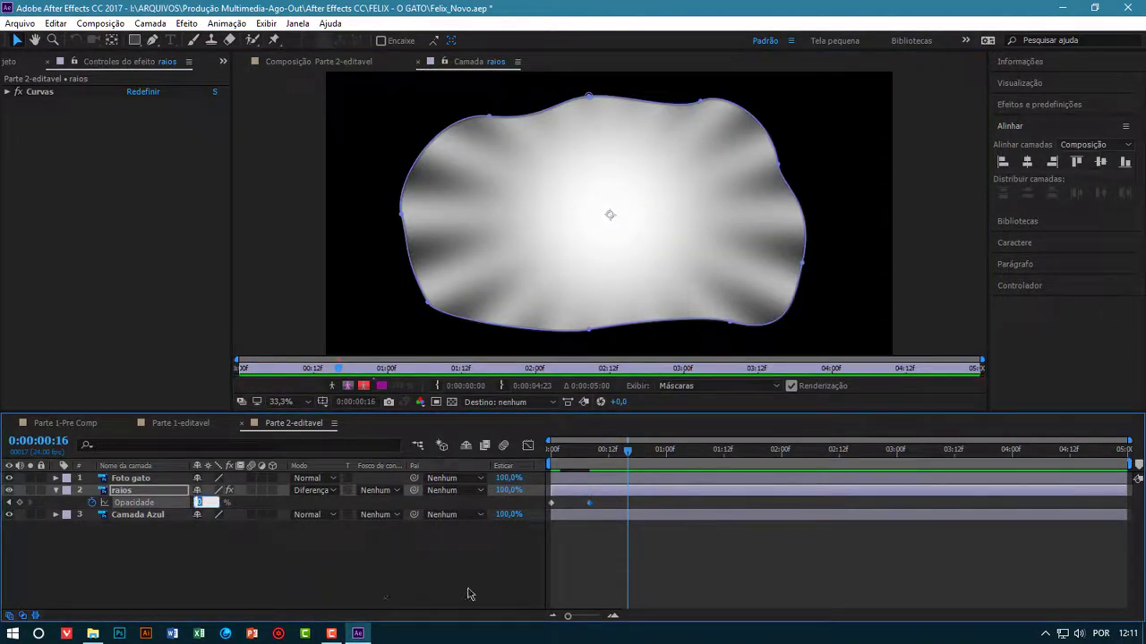
pyautogui.write('50')
pyautogui.press('Return')
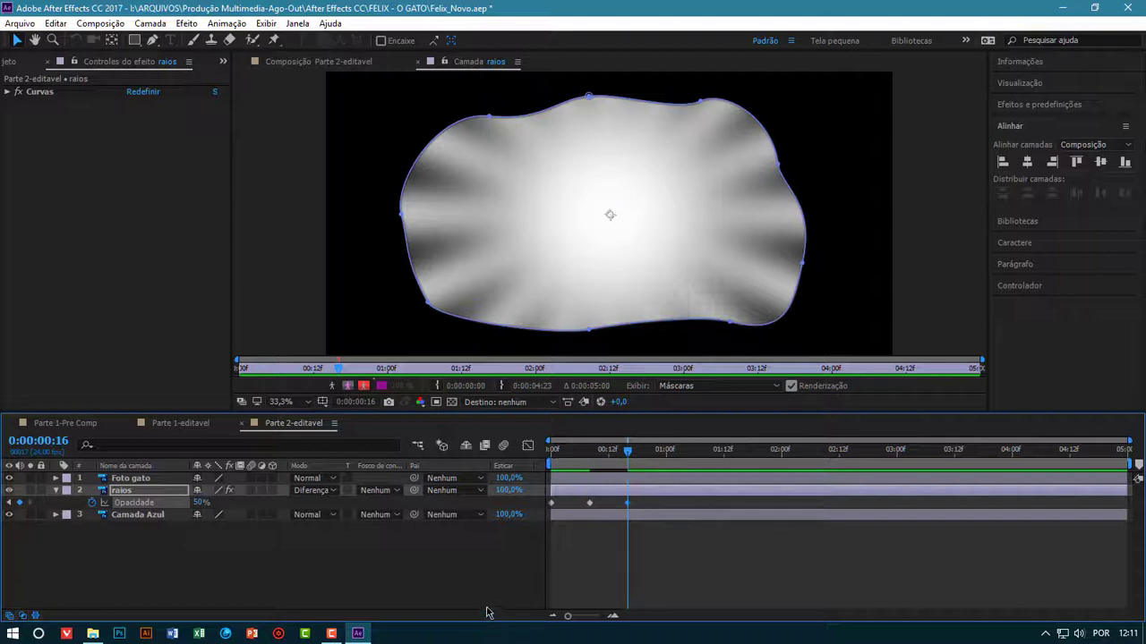
# Copy the raios layer's 0% and 50% Opacidade keyframes and paste the pair repeatedly up to about 0:00:02:04
pyautogui.moveTo(647, 499); pyautogui.dragTo(600, 506)
pyautogui.click(589, 506)
pyautogui.moveTo(627, 506); pyautogui.dragTo(585, 507)
pyautogui.click(583, 507)
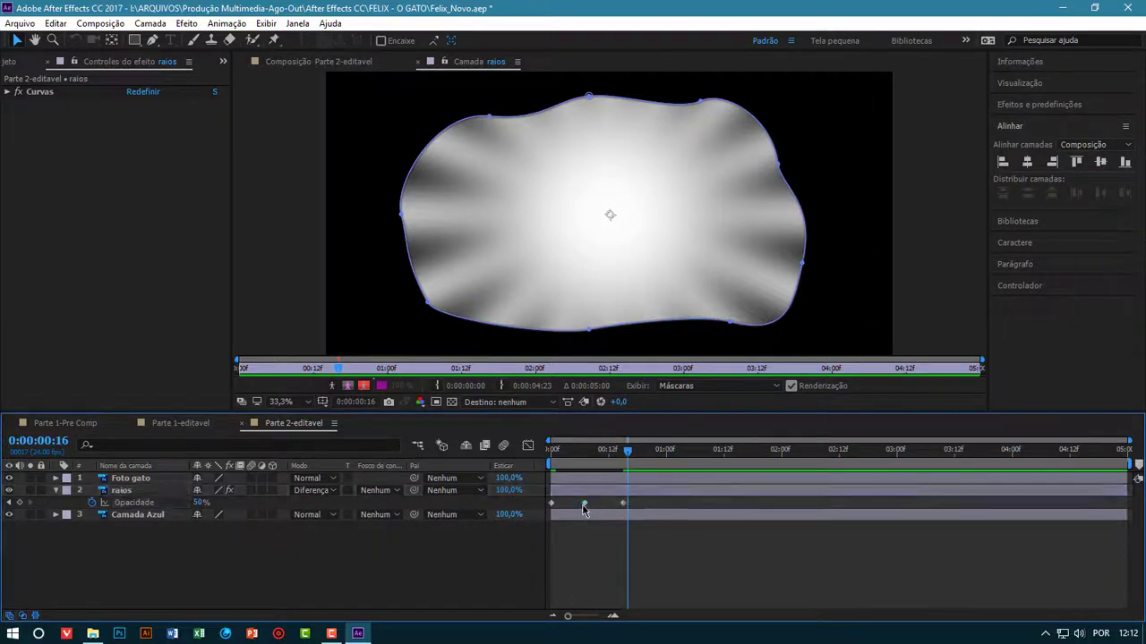
pyautogui.moveTo(641, 499); pyautogui.dragTo(591, 511)
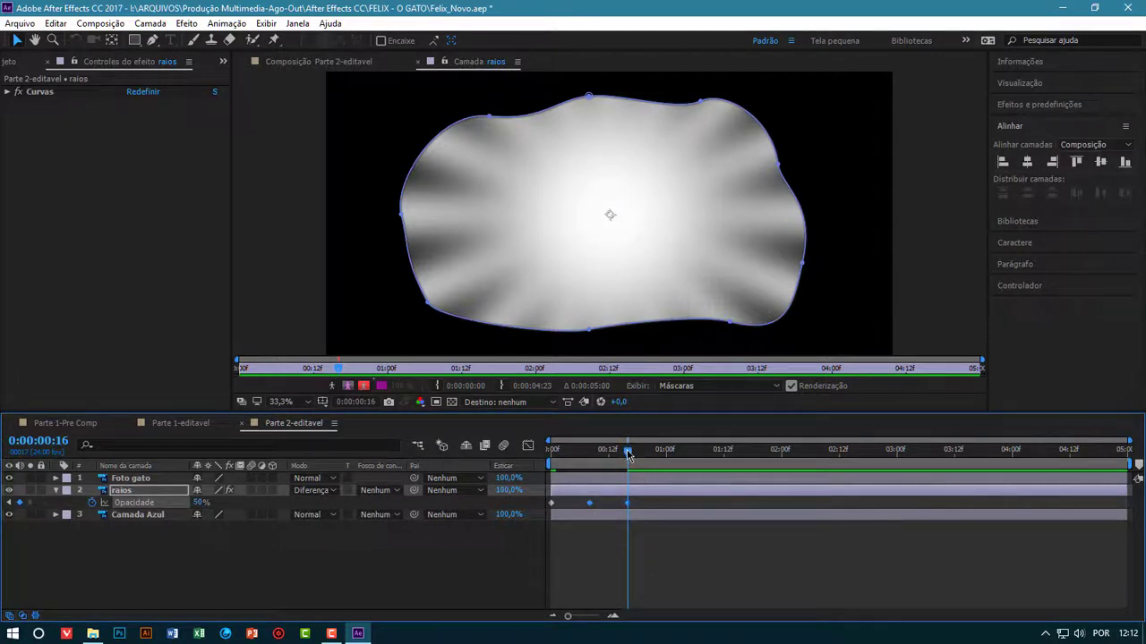
pyautogui.moveTo(627, 455); pyautogui.dragTo(858, 453)
pyautogui.hotkey('ctrl', 'v')
pyautogui.hotkey('ctrl', 'v')
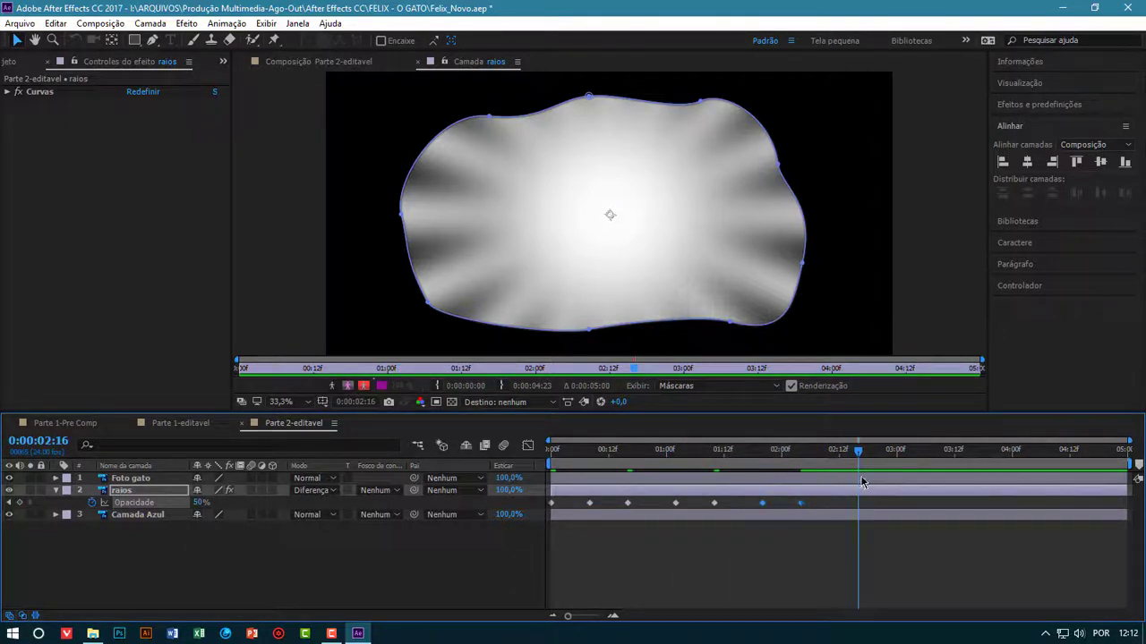
# Continue pasting the 0% and 50% Opacidade keyframe pair on raios until the end of the timeline at five seconds
pyautogui.hotkey('ctrl', 'v')
pyautogui.moveTo(859, 503); pyautogui.dragTo(843, 501)
pyautogui.moveTo(858, 452); pyautogui.dragTo(551, 453)
pyautogui.hotkey('ctrl', 'v')
pyautogui.hotkey('ctrl', 'v')
pyautogui.hotkey('ctrl', 'v')
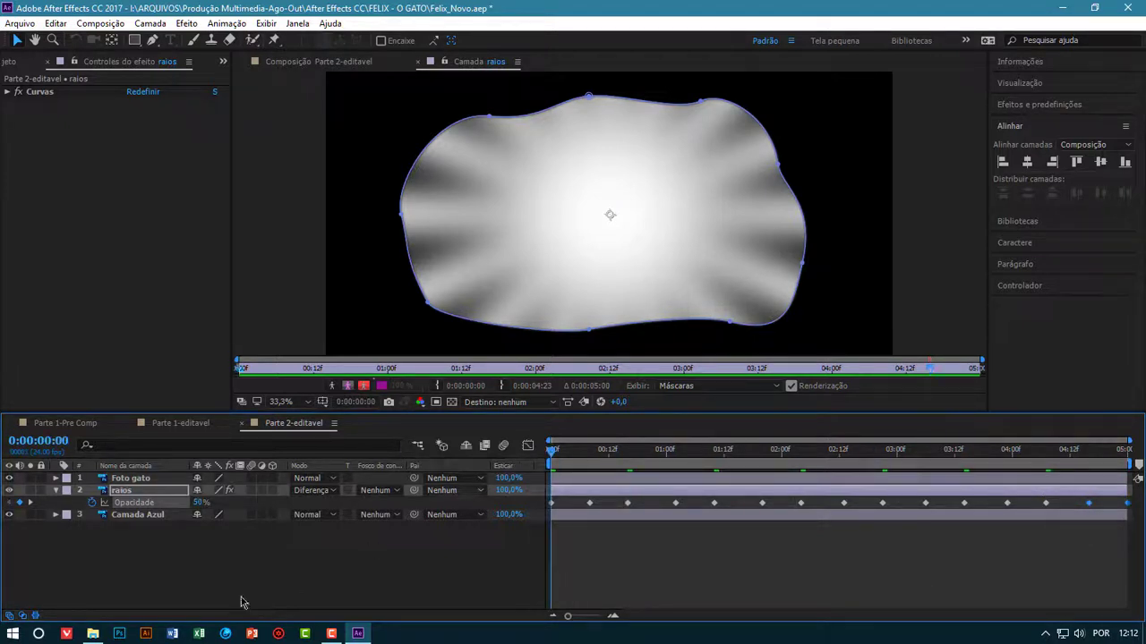
# Close the raios layer viewer, preview the pulsing glow in the Parte 2-editavel composition and return to 0:00:00:00
pyautogui.click(170, 584)
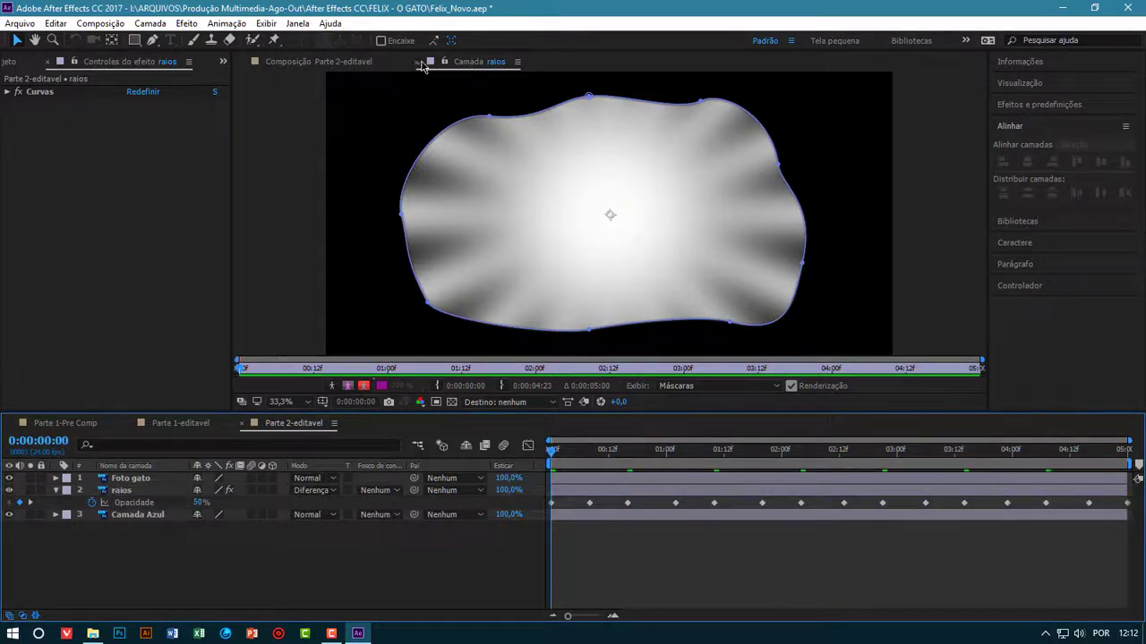
pyautogui.click(418, 62)
pyautogui.press('space')
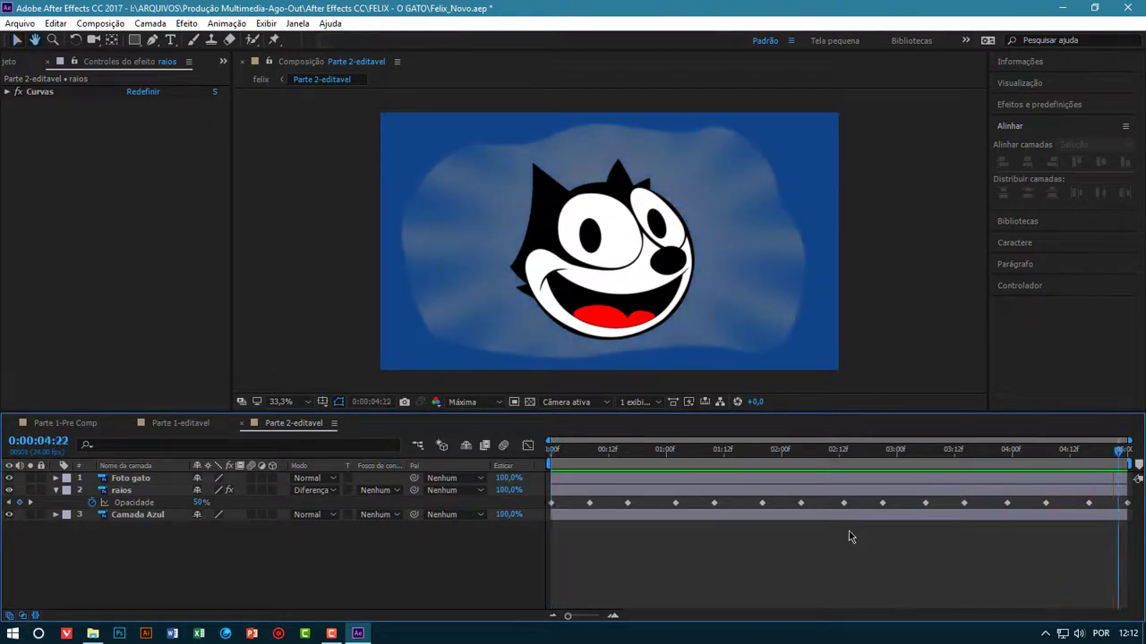
pyautogui.click(1117, 452)
pyautogui.moveTo(1096, 458); pyautogui.dragTo(548, 461)
pyautogui.press("'")
# Collapse the raios layer, duplicate it and collapse the copy's Curvas effect
pyautogui.click(55, 491)
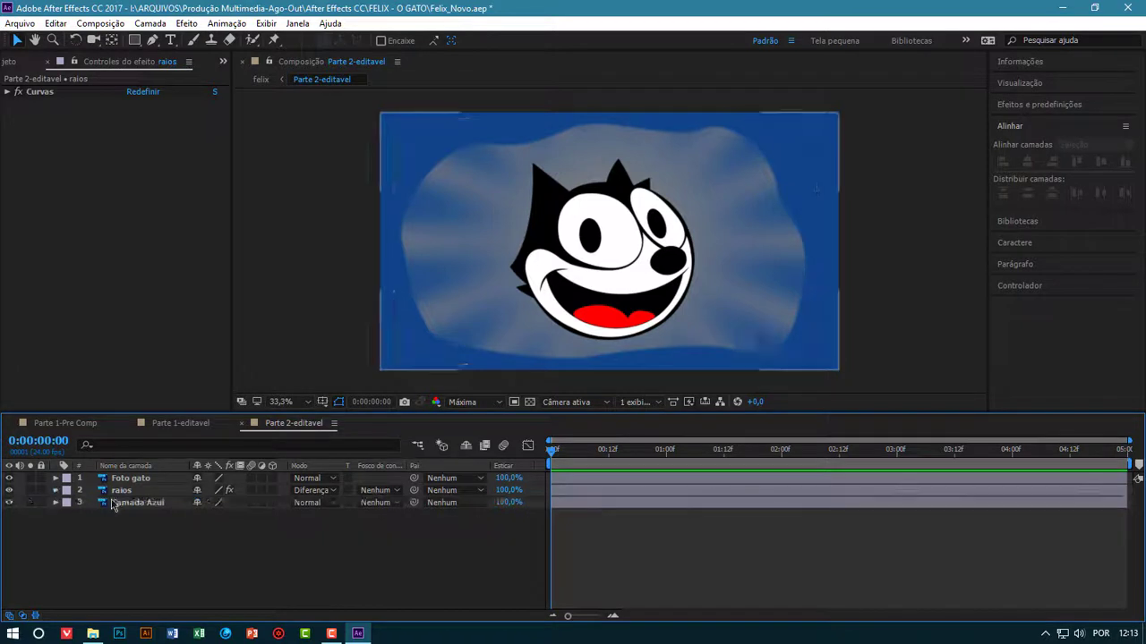
pyautogui.hotkey('ctrl', 'd')
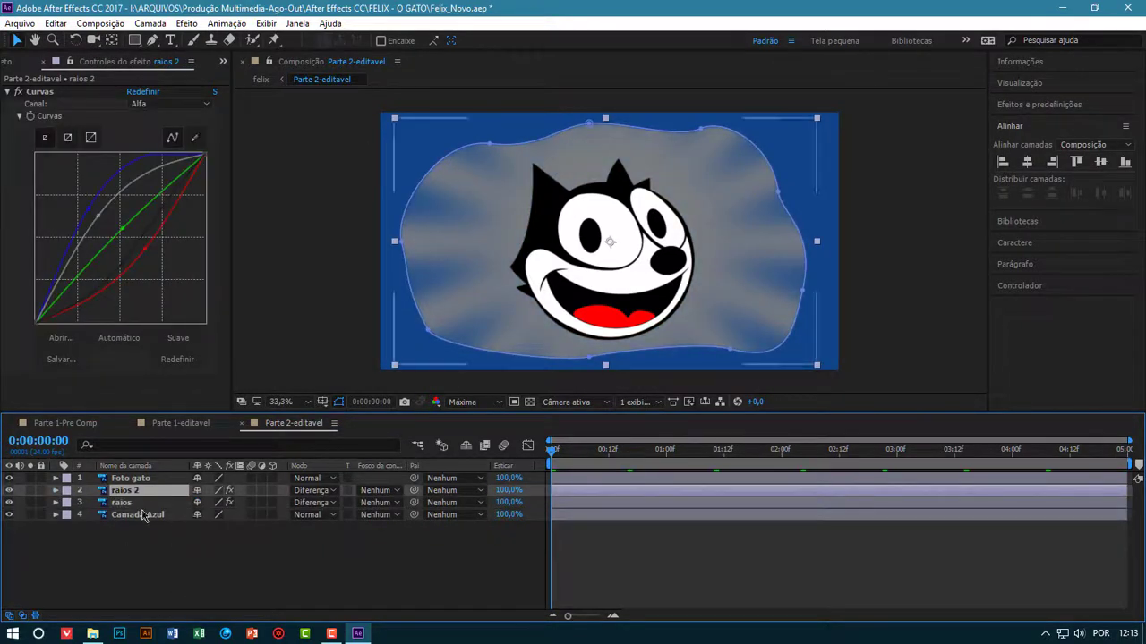
pyautogui.click(7, 91)
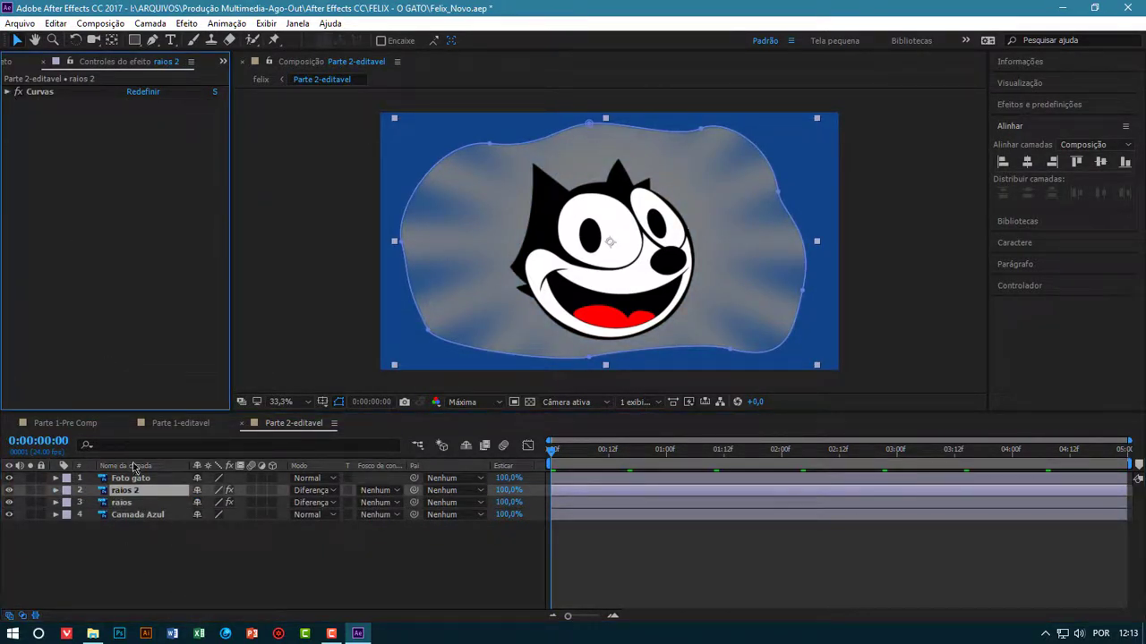
# Reshape Máscara 1 of raios 2 by pulling its upper-left point in toward the cat's ear and its bottom point up into the mouth
pyautogui.click(137, 492)
pyautogui.press('m')
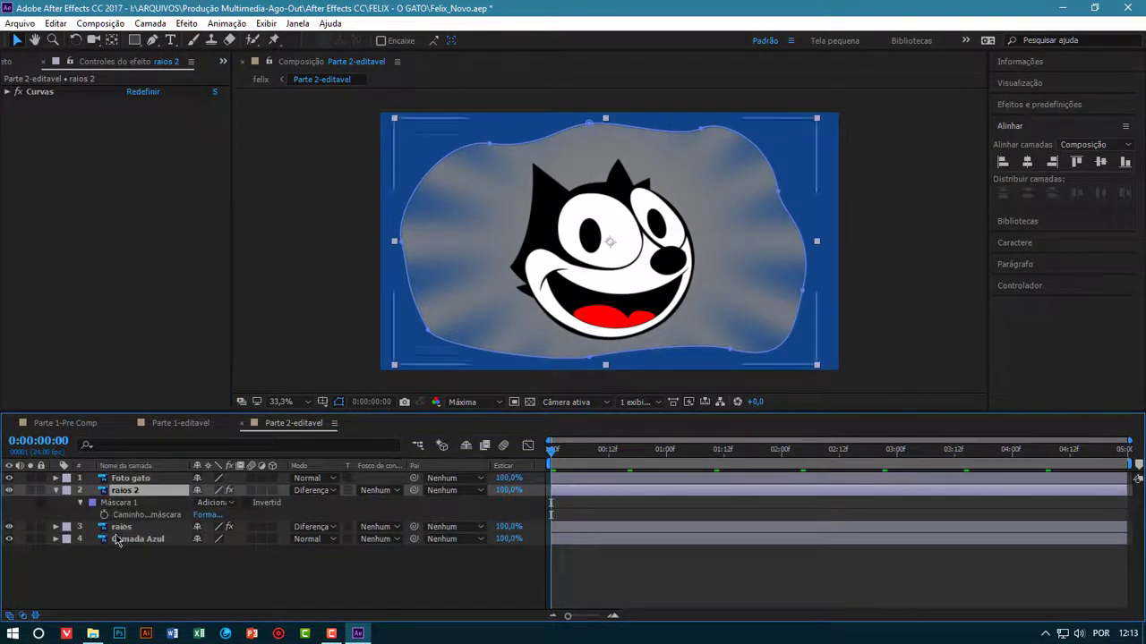
pyautogui.click(121, 503)
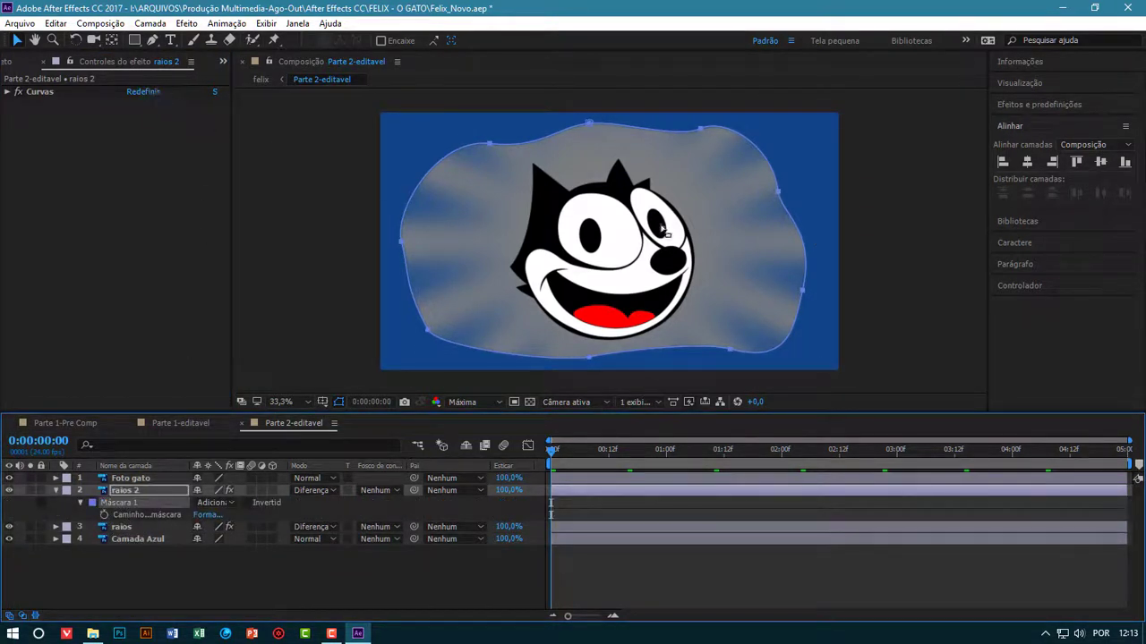
pyautogui.click(489, 144)
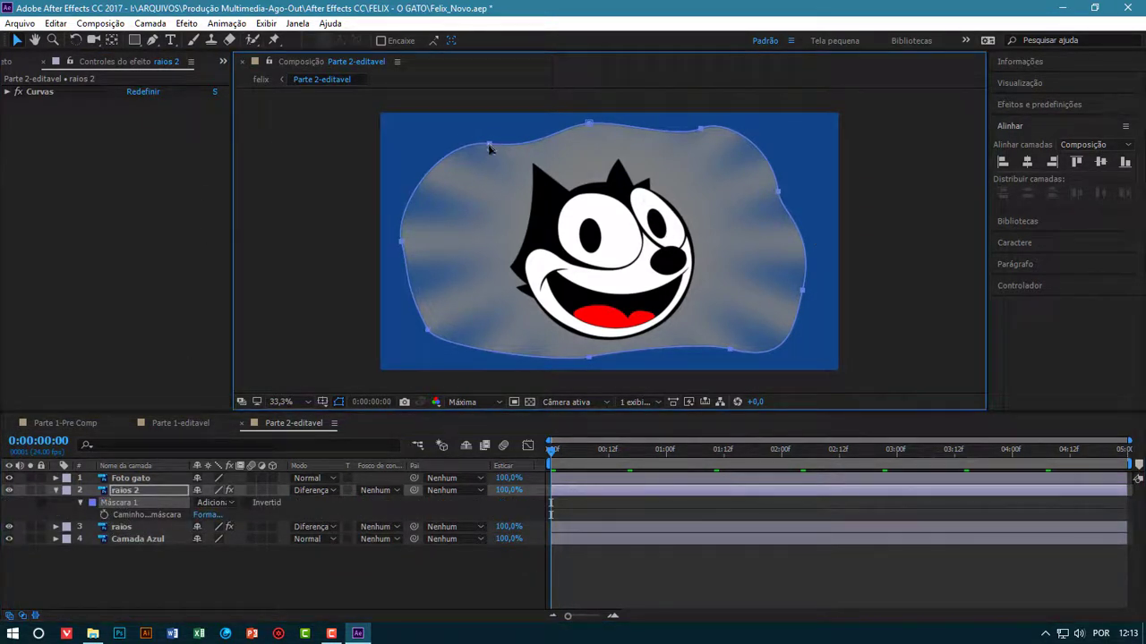
pyautogui.moveTo(489, 143); pyautogui.dragTo(394, 219)
pyautogui.moveTo(399, 179); pyautogui.dragTo(400, 154)
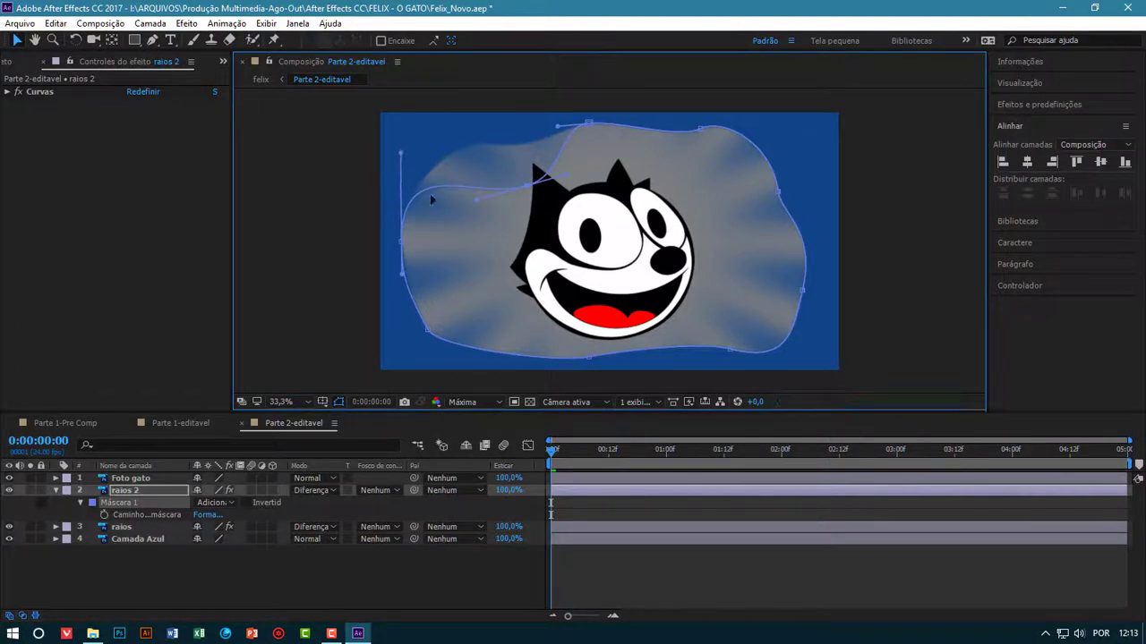
pyautogui.moveTo(589, 358); pyautogui.dragTo(499, 377)
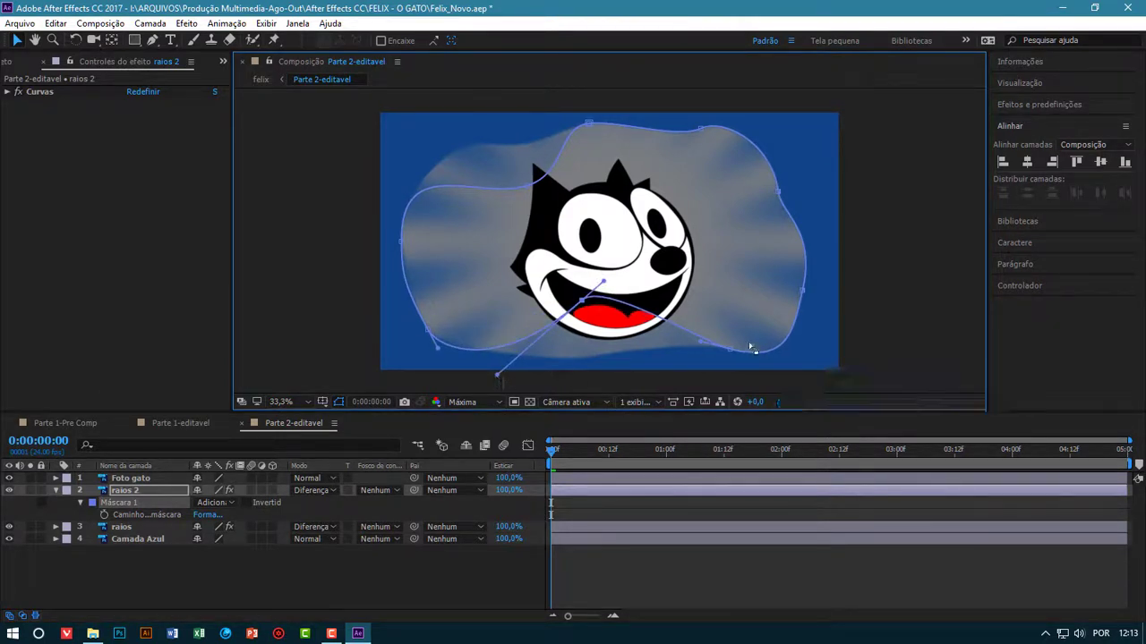
# Indent the right edge of the raios 2 mask, push its upper corner outward, lower the upper-right point and adjust the lower-right and left curves
pyautogui.moveTo(803, 290); pyautogui.dragTo(735, 252)
pyautogui.moveTo(781, 195); pyautogui.dragTo(810, 187)
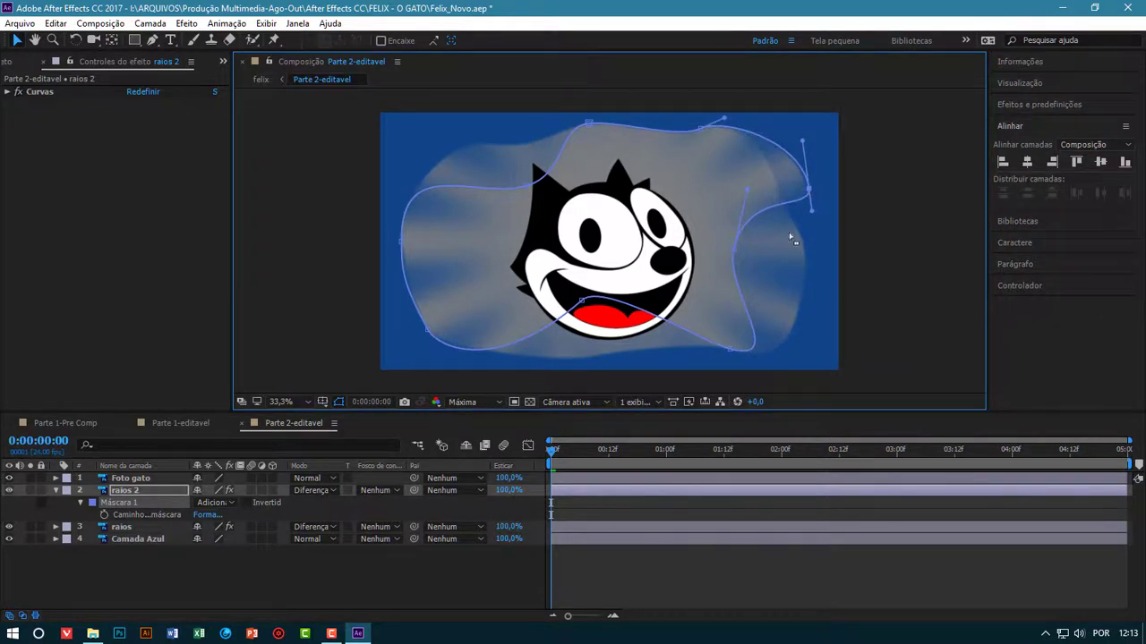
pyautogui.moveTo(753, 249); pyautogui.dragTo(755, 248)
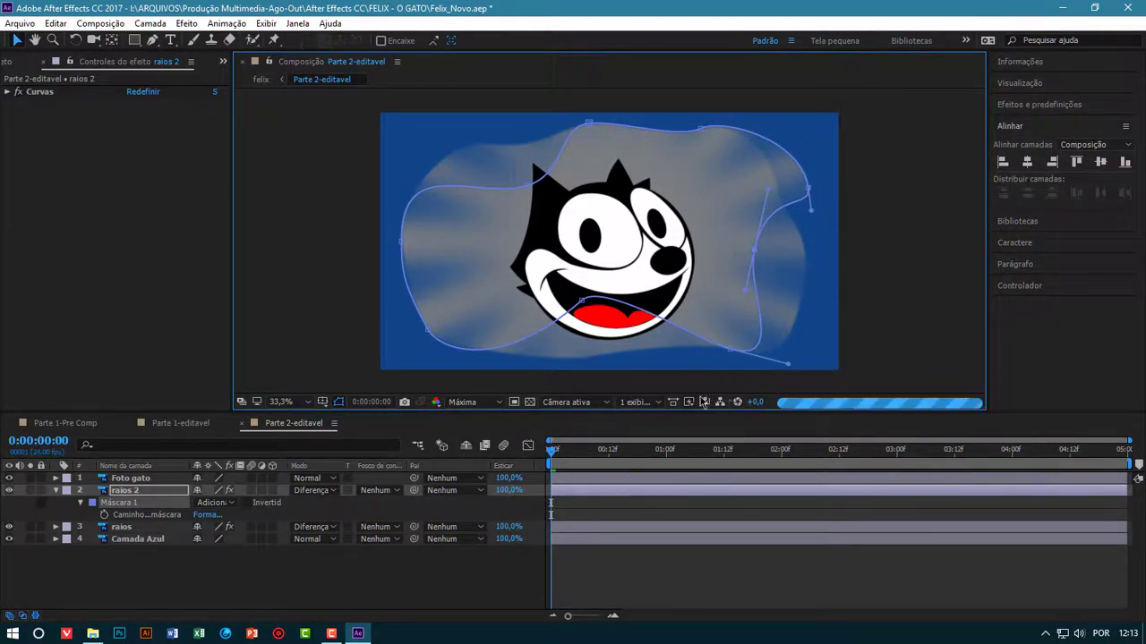
pyautogui.moveTo(729, 350); pyautogui.dragTo(669, 359)
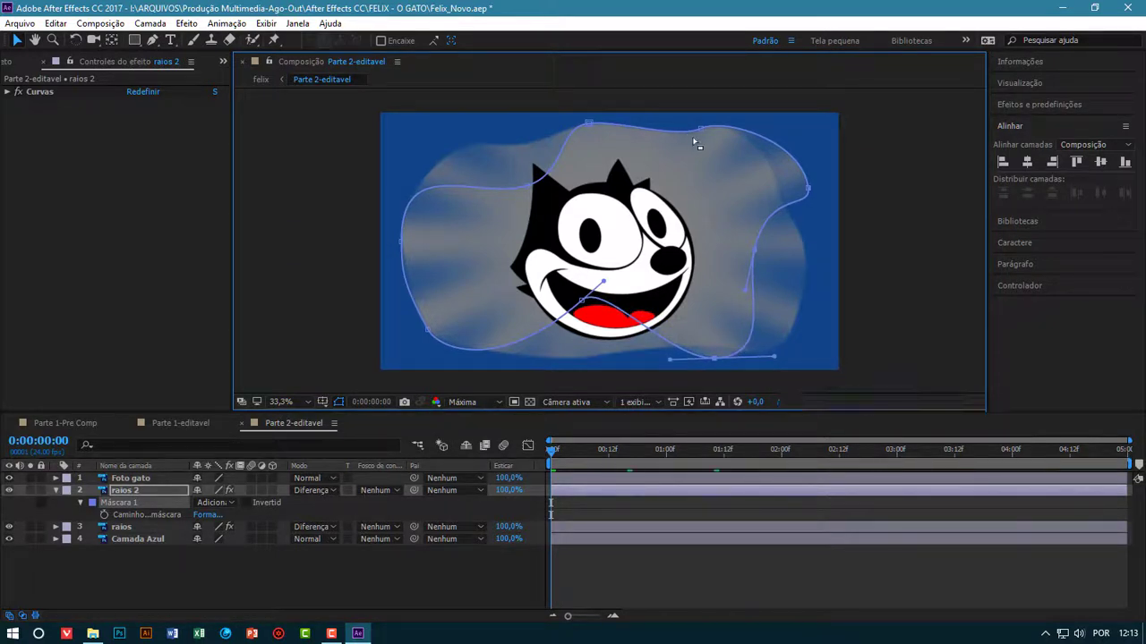
pyautogui.moveTo(696, 133); pyautogui.dragTo(689, 160)
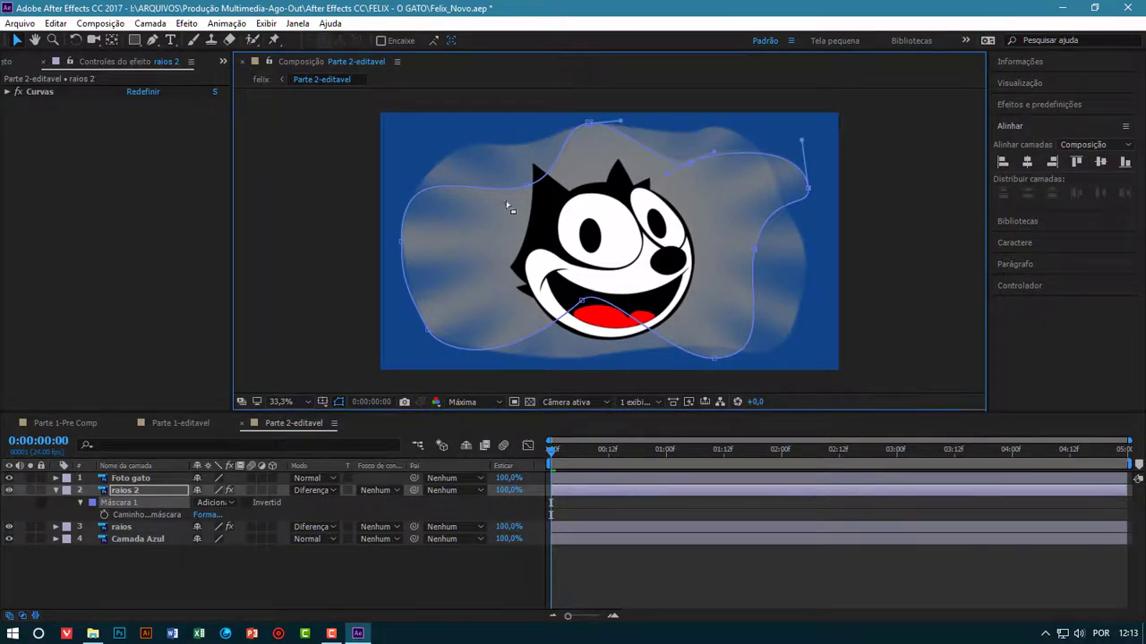
pyautogui.moveTo(400, 246); pyautogui.dragTo(397, 112)
pyautogui.click(398, 570)
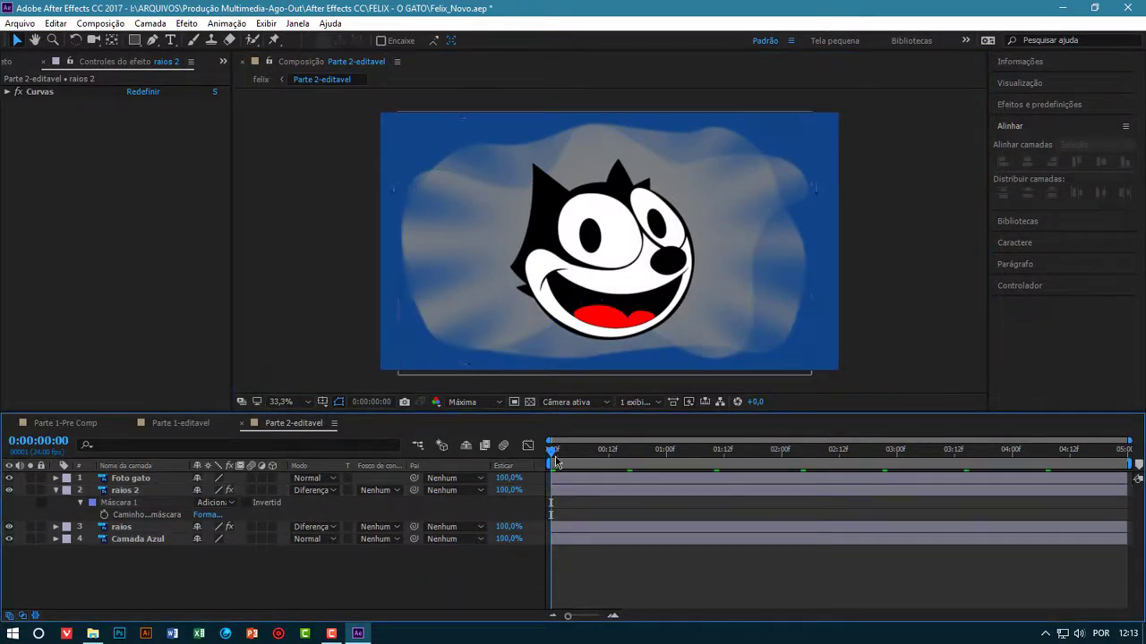
# Reveal the Opacidade property of both raios 2 and raios with the time at 0:00:00:00
pyautogui.moveTo(562, 452)
pyautogui.mouseDown()
pyautogui.moveTo(605, 452)
pyautogui.moveTo(551, 452)
pyautogui.mouseUp()
pyautogui.click(163, 535)
pyautogui.click(124, 491)
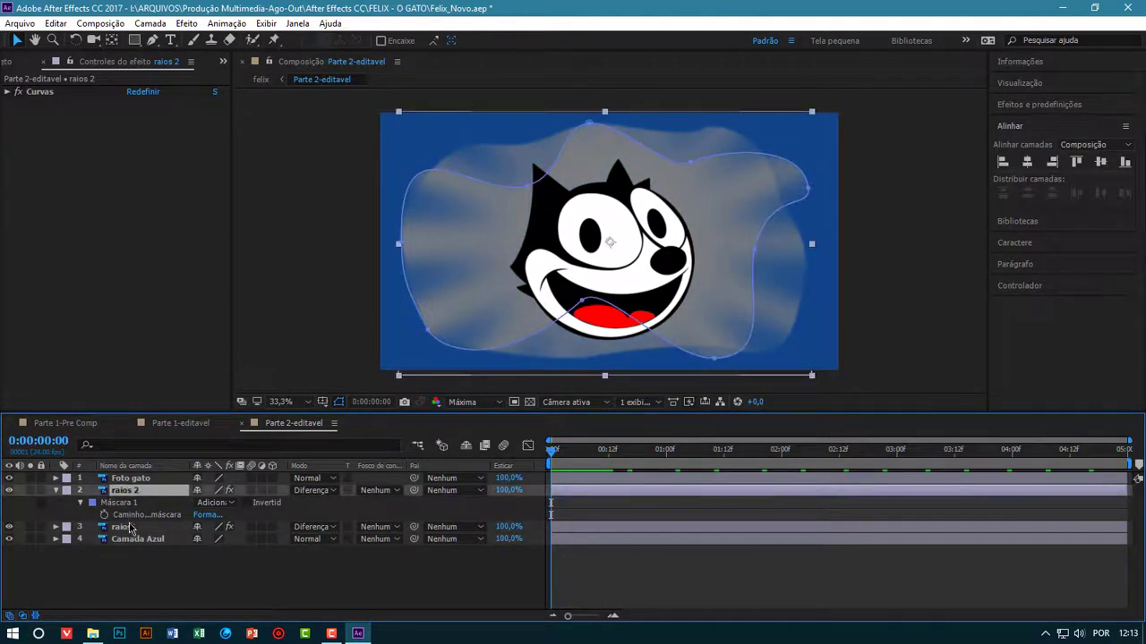
pyautogui.keyDown('ctrl'); pyautogui.click(127, 528); pyautogui.keyUp('ctrl')
pyautogui.press('t')
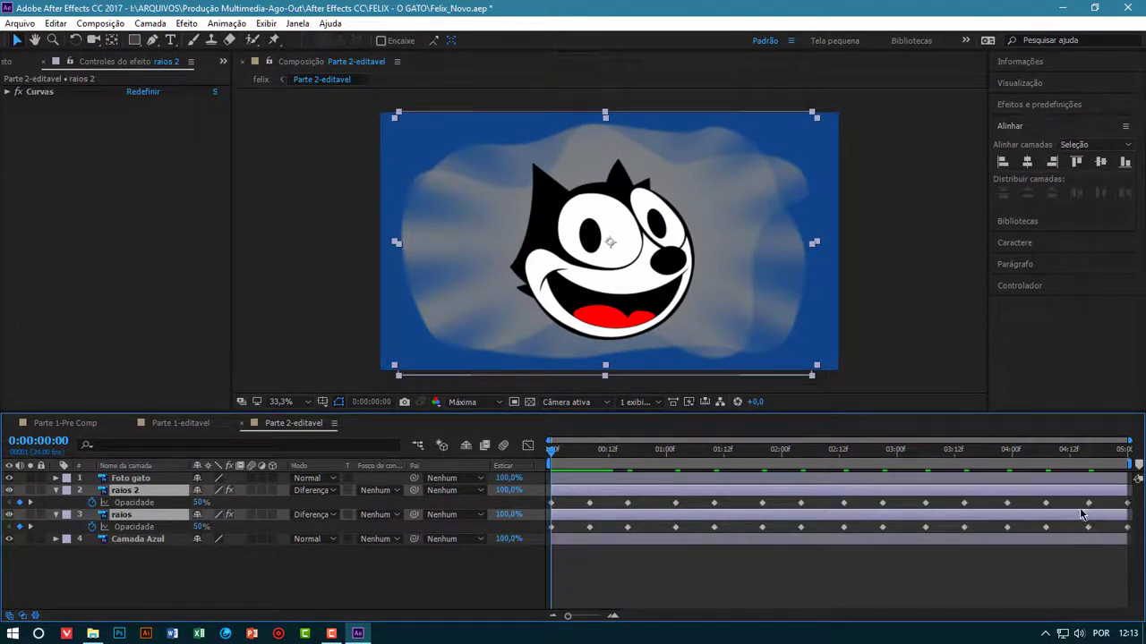
# Delete the last two Opacidade keyframes of raios 2 and shift the remaining ones to start at 0:00:00:08
pyautogui.moveTo(1082, 499); pyautogui.dragTo(1134, 511)
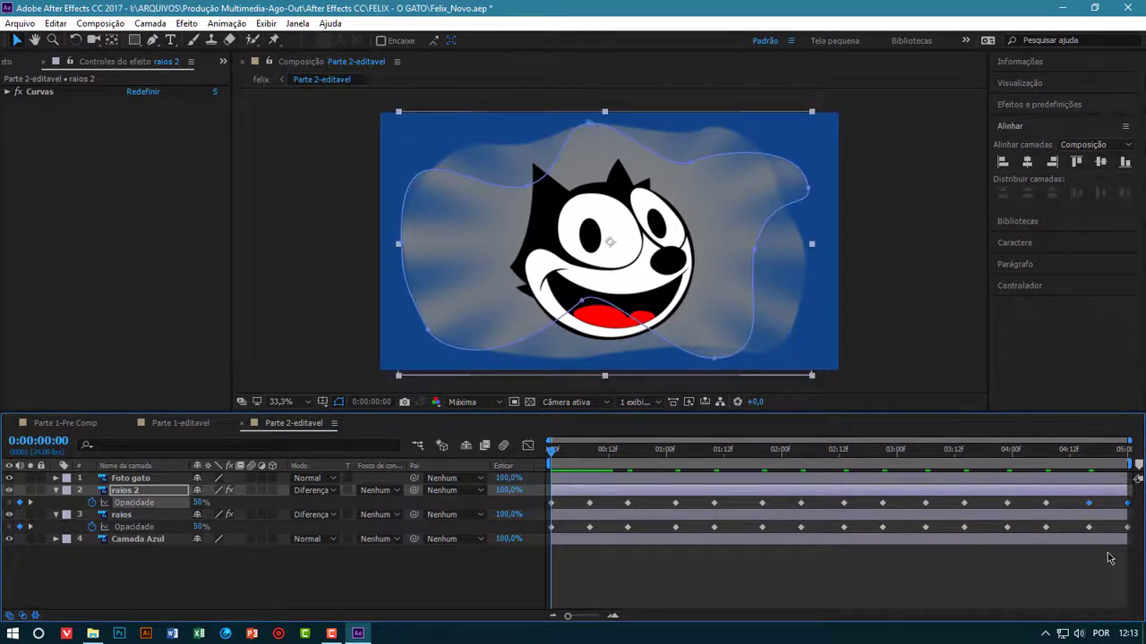
pyautogui.press('Delete')
pyautogui.moveTo(1063, 497)
pyautogui.mouseDown()
pyautogui.moveTo(550, 507)
pyautogui.moveTo(588, 510)
pyautogui.mouseUp()
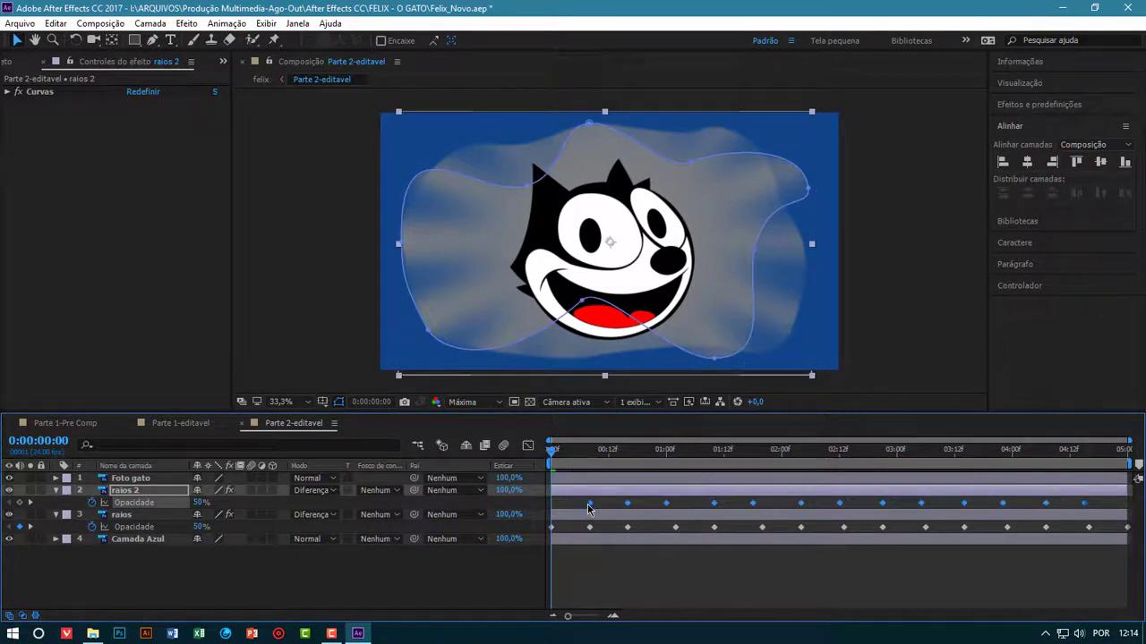
# Preview the alternating pulses of raios and raios 2 along the timeline and return to 0:00:00:00
pyautogui.moveTo(550, 455); pyautogui.dragTo(849, 476)
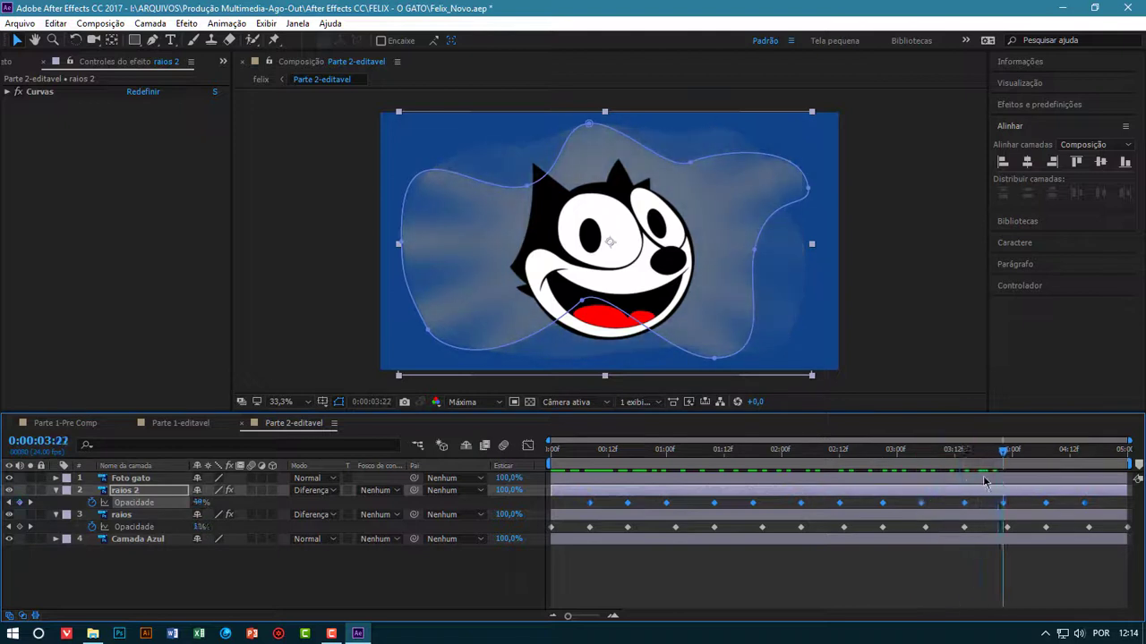
pyautogui.click(434, 595)
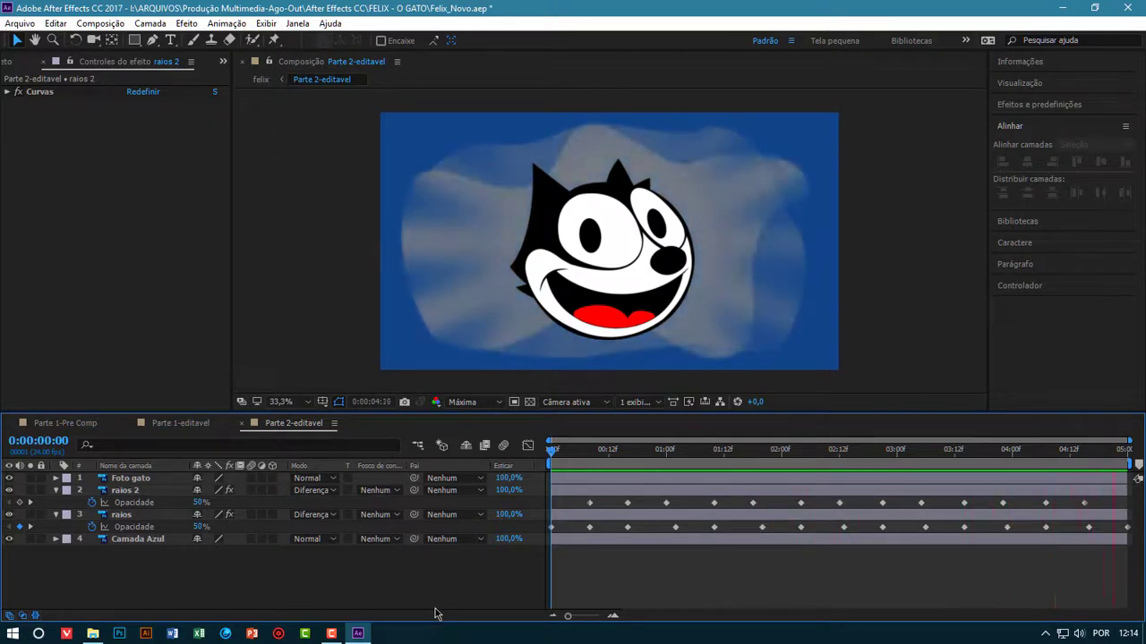
pyautogui.click(699, 450)
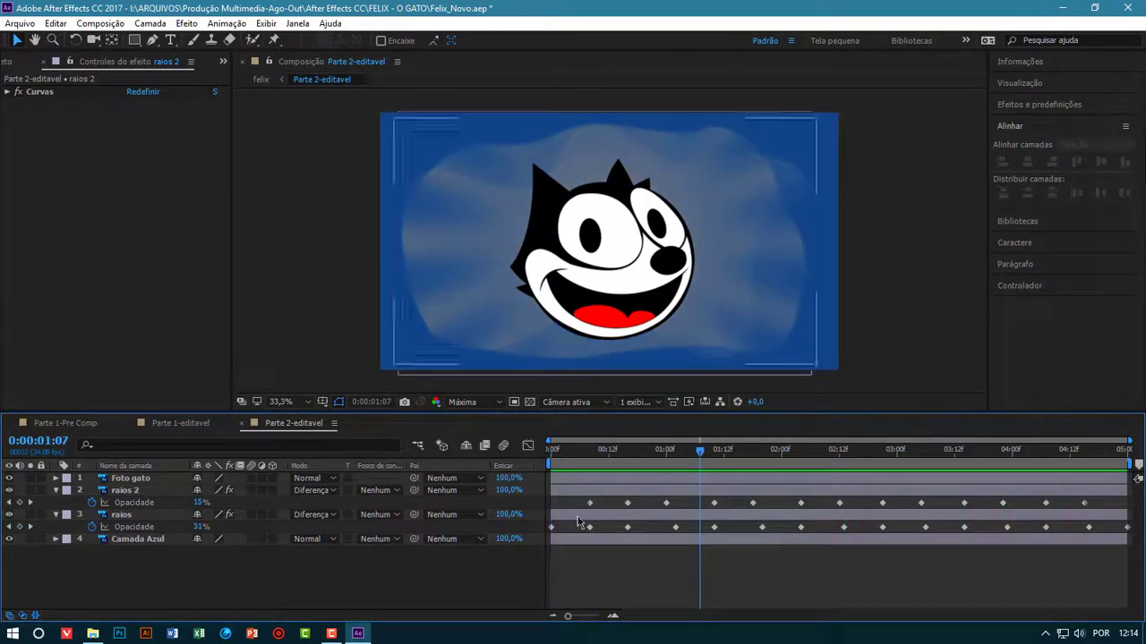
pyautogui.press('space')
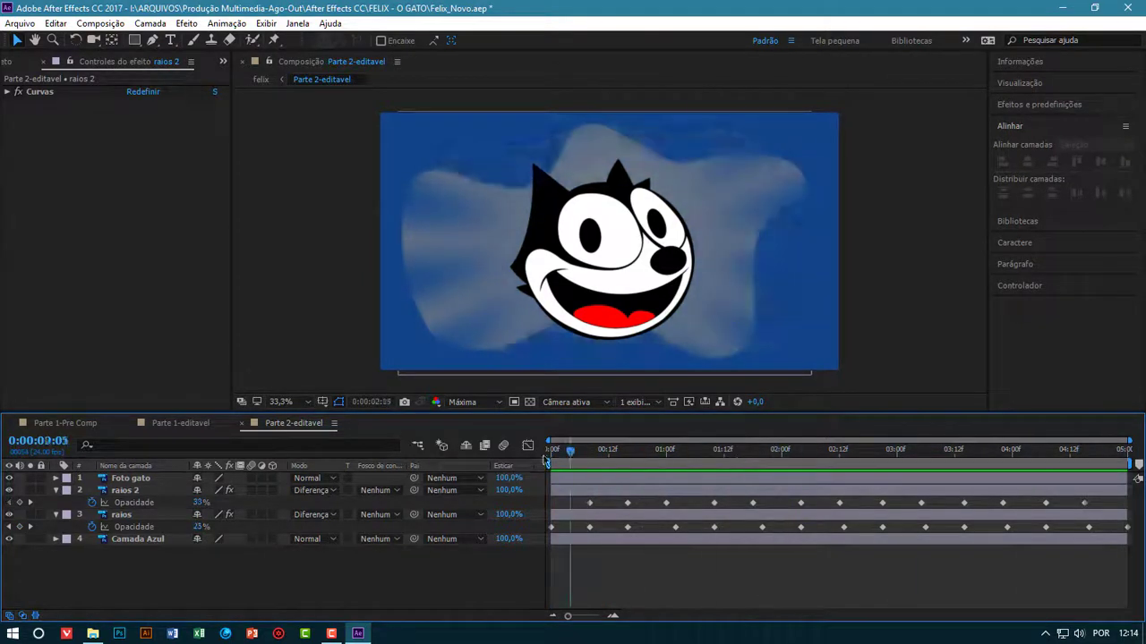
pyautogui.press('space')
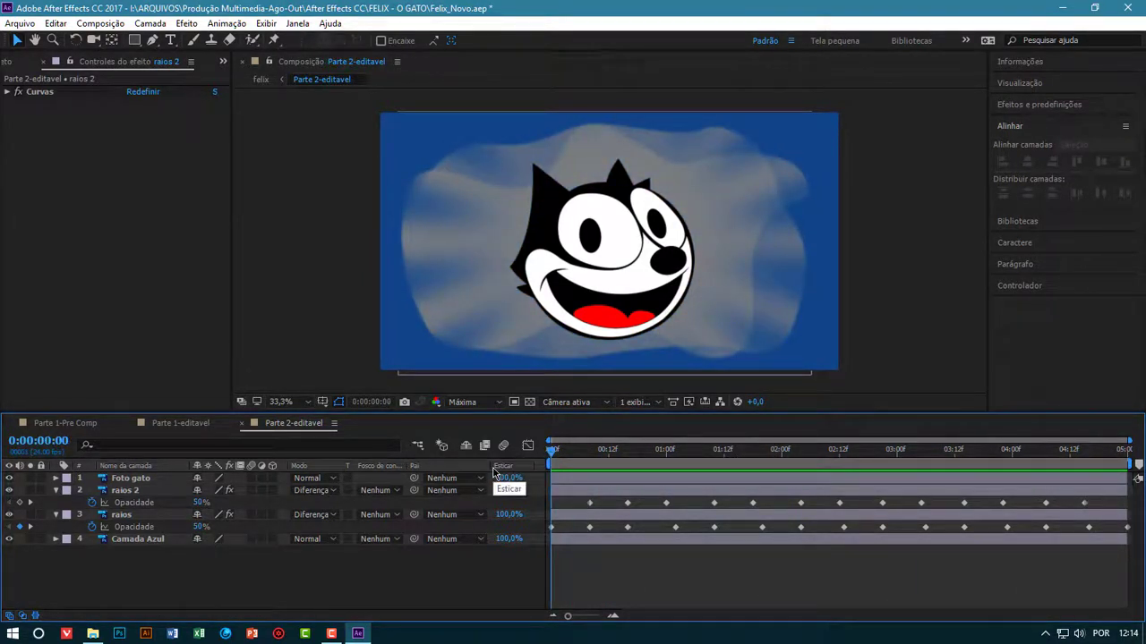
pyautogui.press("'")
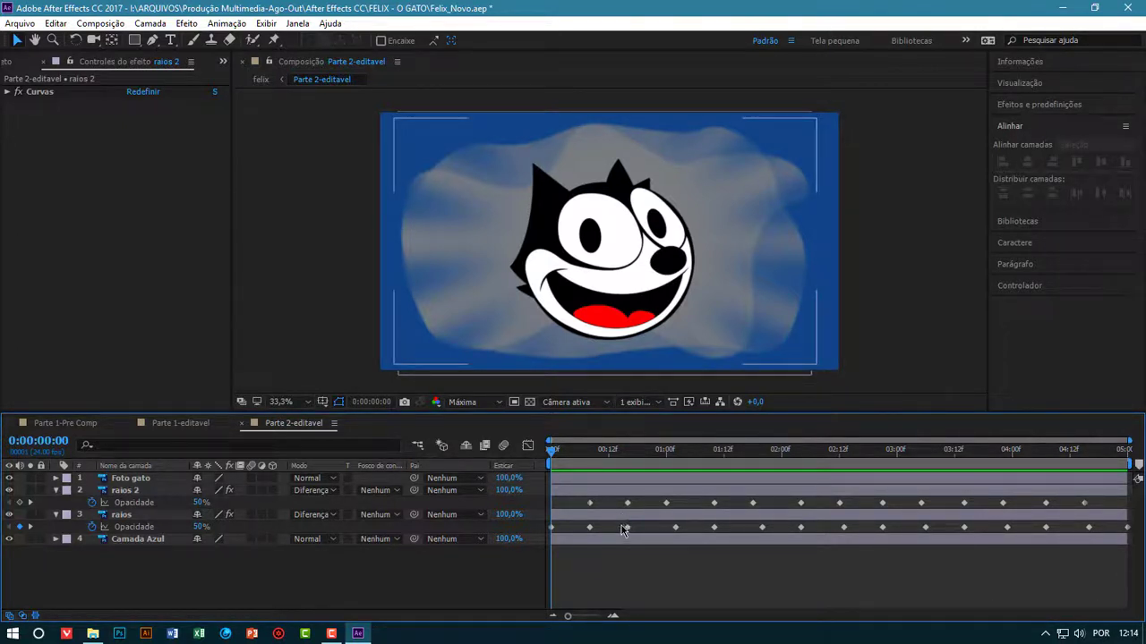
# Reduce the Opacidade animation of raios and raios 2 to two keyframes each, at 0:00:00:00 and 0:00:00:08
pyautogui.moveTo(624, 529); pyautogui.dragTo(1108, 562)
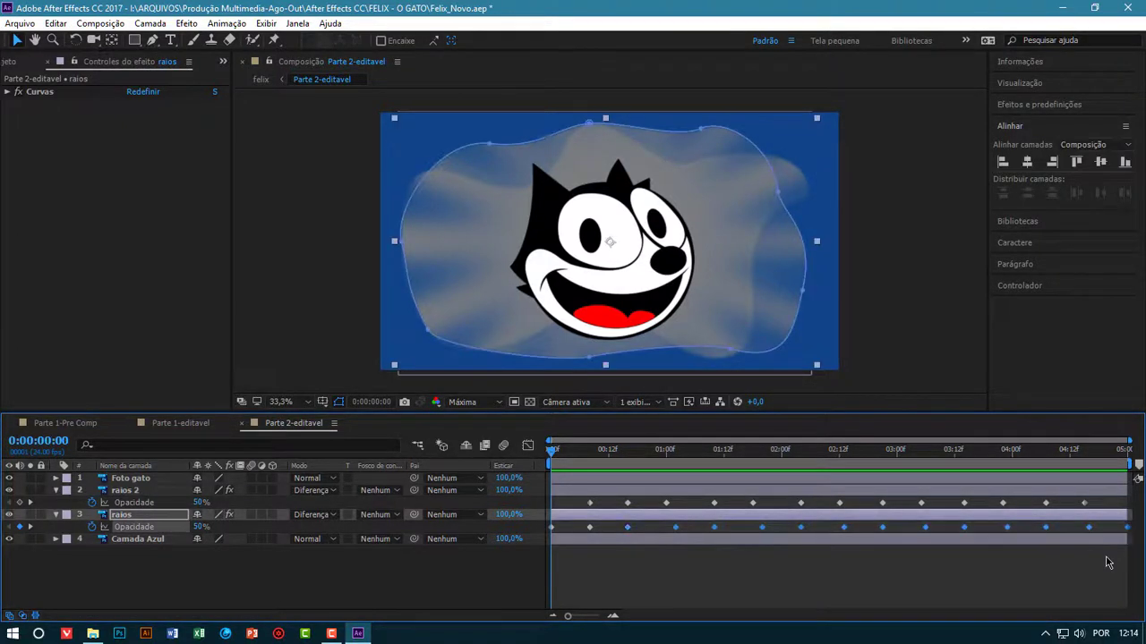
pyautogui.press('Delete')
pyautogui.moveTo(1102, 498); pyautogui.dragTo(556, 508)
pyautogui.press('Delete')
pyautogui.moveTo(553, 452); pyautogui.dragTo(512, 458)
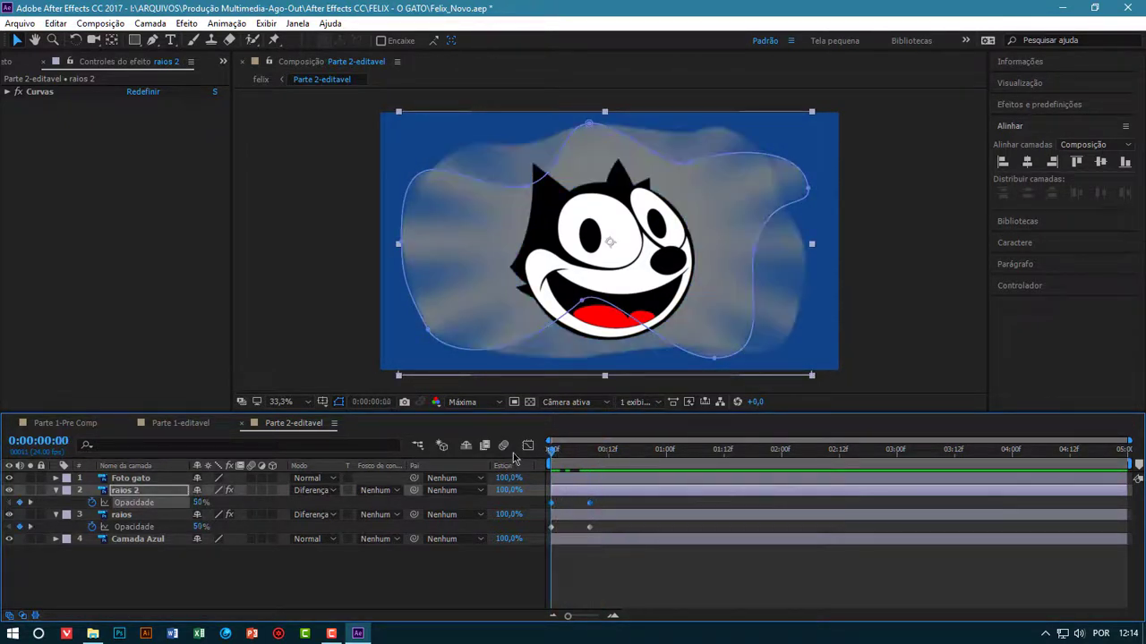
# Duplicate the raios 2 layer
pyautogui.click(168, 577)
pyautogui.click(135, 491)
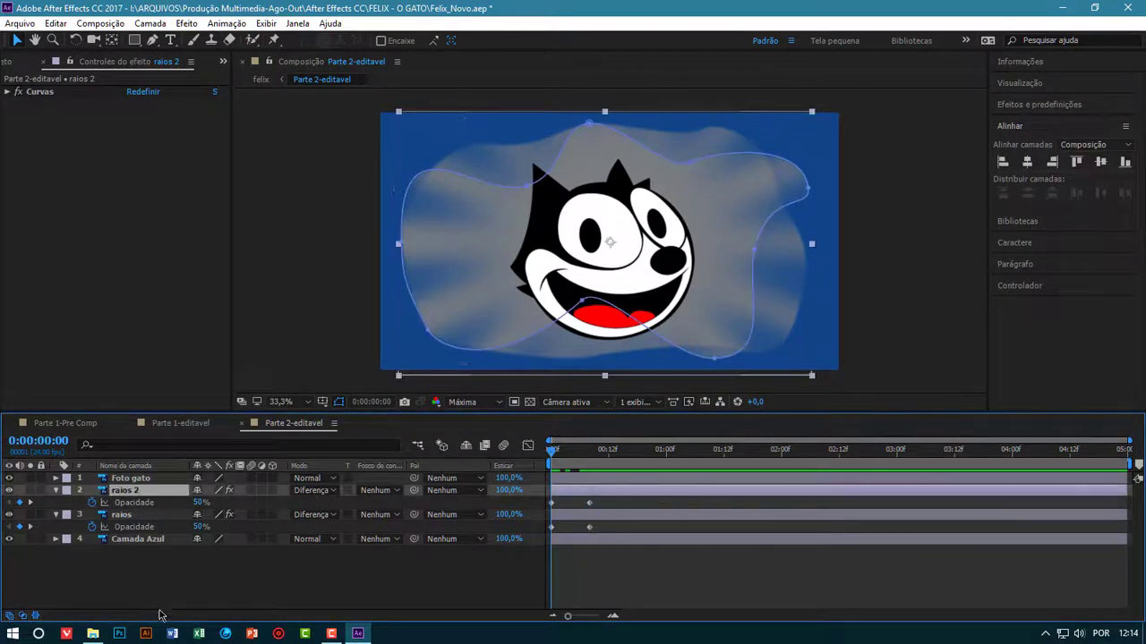
pyautogui.hotkey('ctrl', 'd')
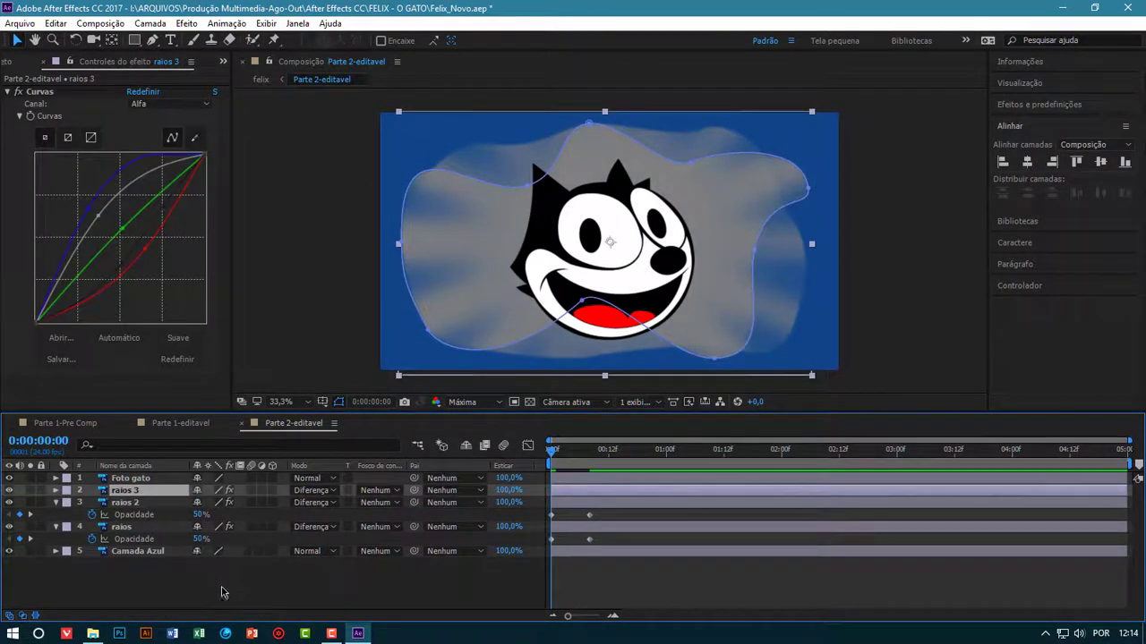
# Reveal the raios 3 mask, lock raios 2 and raios, and pull the mask's upper and right-edge points outward
pyautogui.press('m')
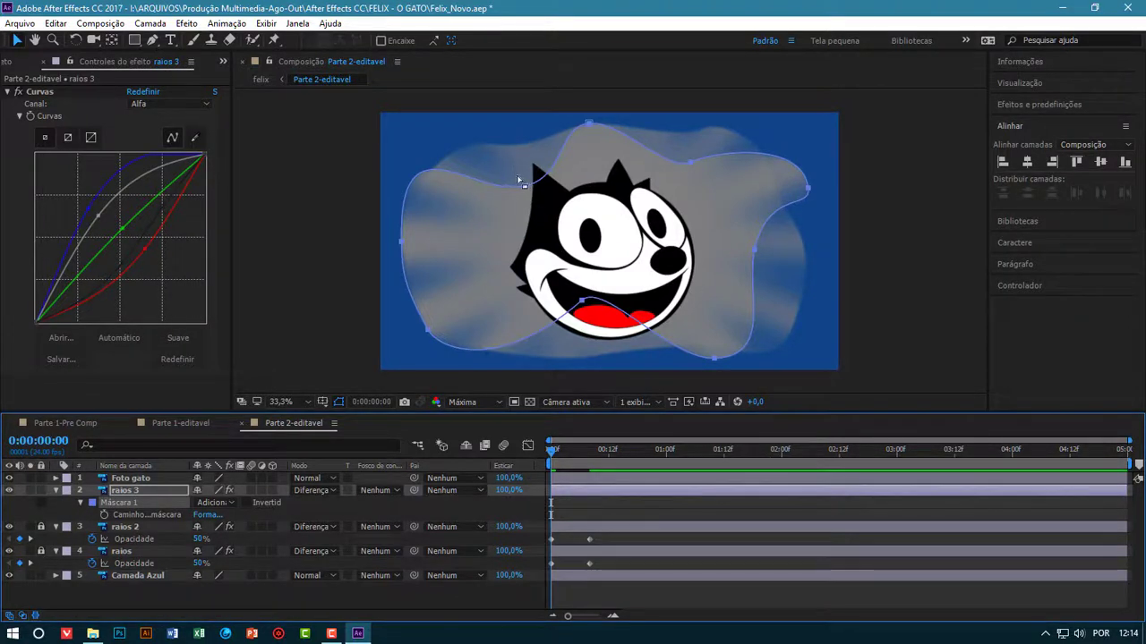
pyautogui.moveTo(519, 181); pyautogui.dragTo(509, 118)
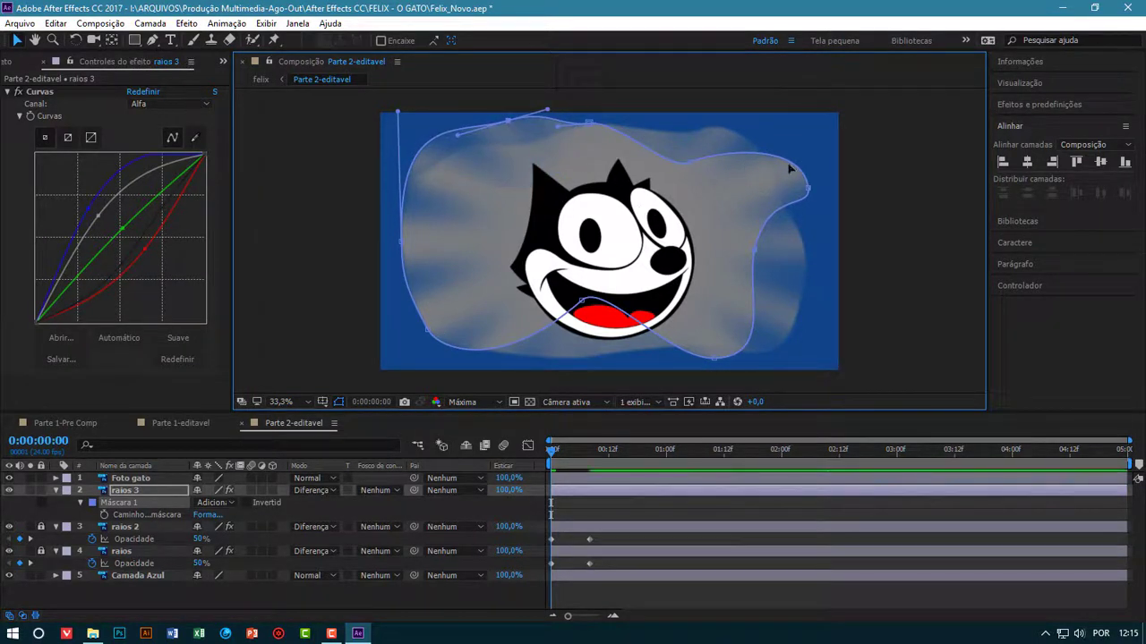
pyautogui.moveTo(717, 150); pyautogui.dragTo(712, 136)
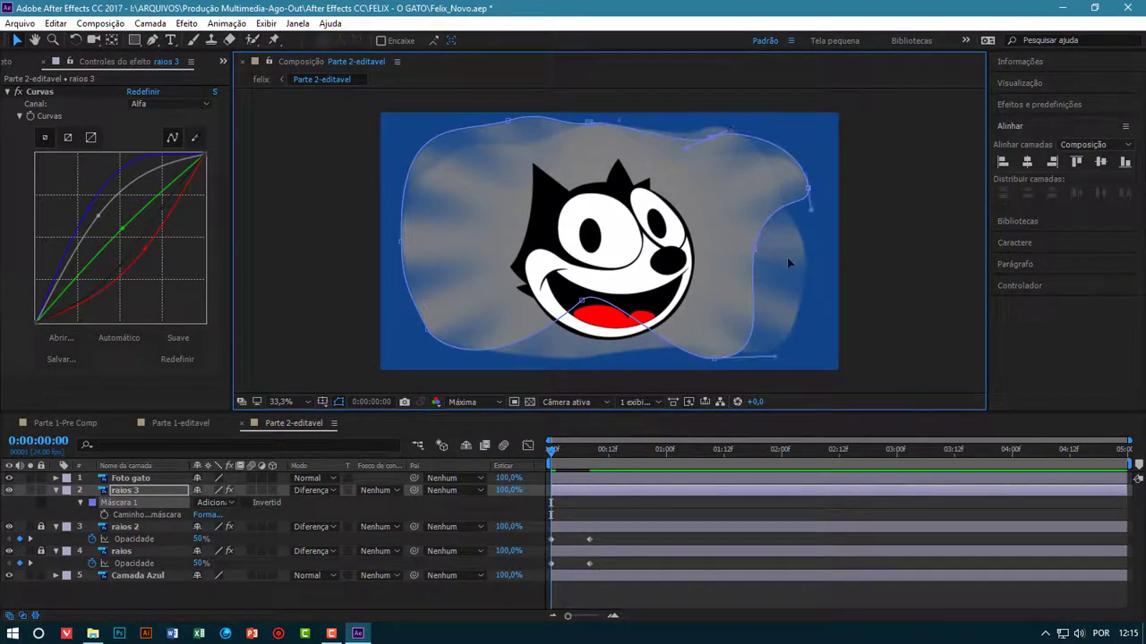
pyautogui.moveTo(788, 259); pyautogui.dragTo(831, 268)
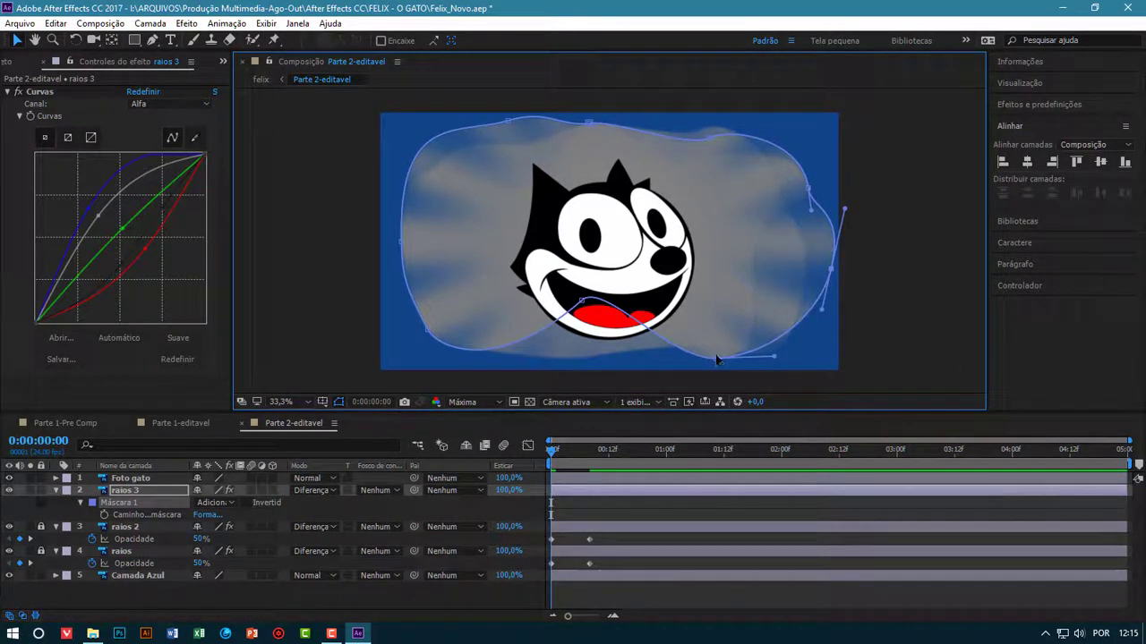
# Reshape the lower and left side of the raios 3 mask, raising the lower-right point to mouth height and drawing in the upper-left edge
pyautogui.moveTo(716, 360); pyautogui.dragTo(713, 290)
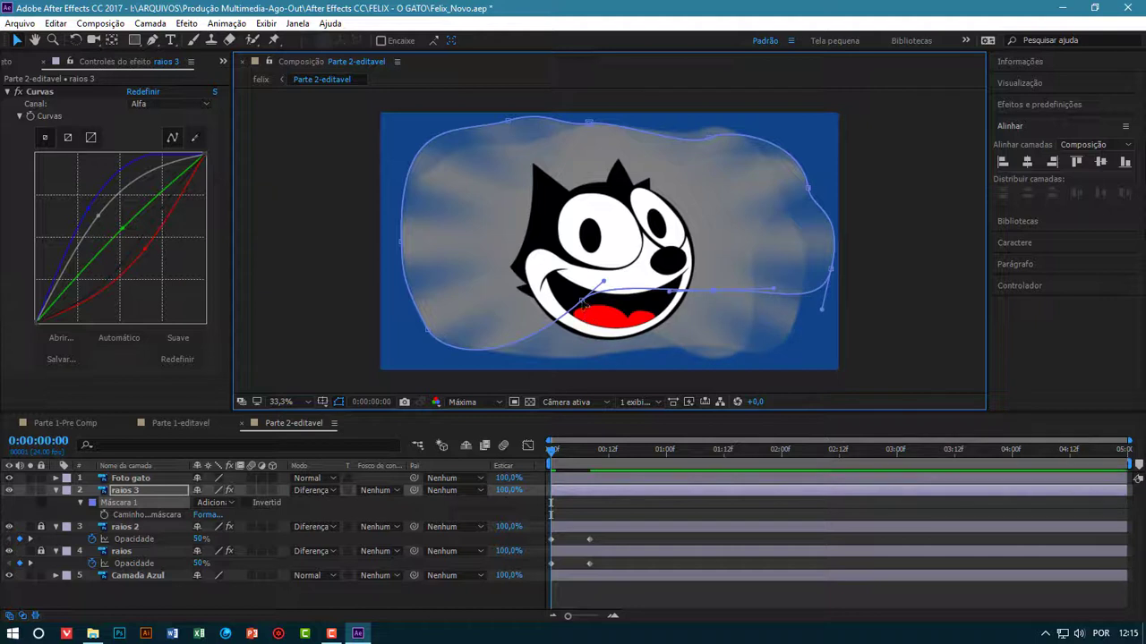
pyautogui.moveTo(584, 302); pyautogui.dragTo(516, 409)
pyautogui.moveTo(428, 363); pyautogui.dragTo(465, 318)
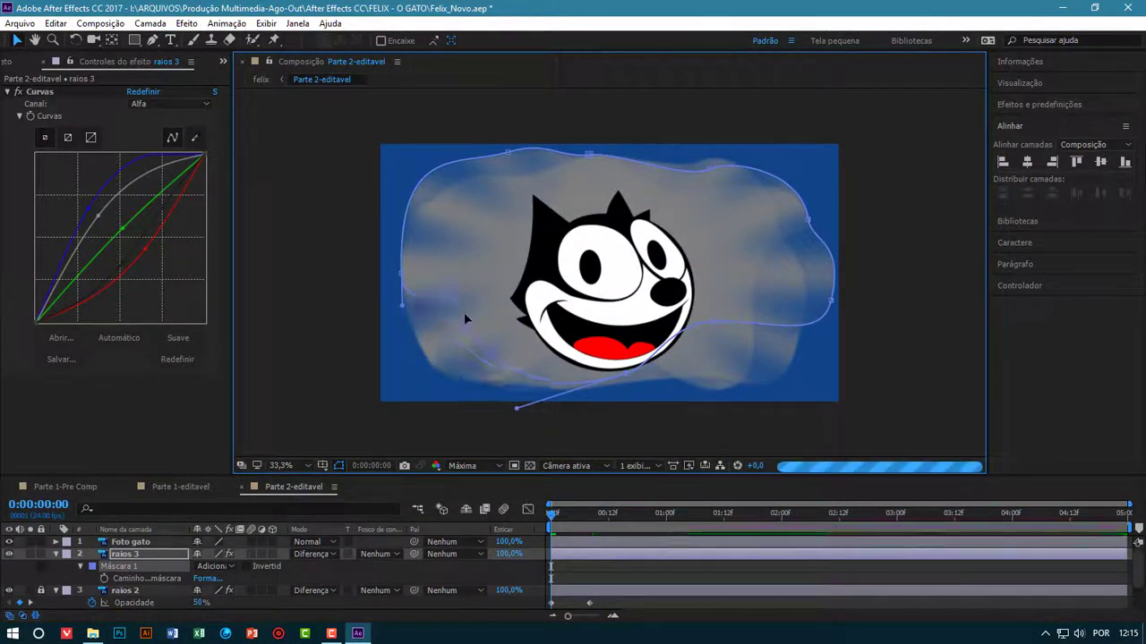
pyautogui.moveTo(400, 274); pyautogui.dragTo(395, 254)
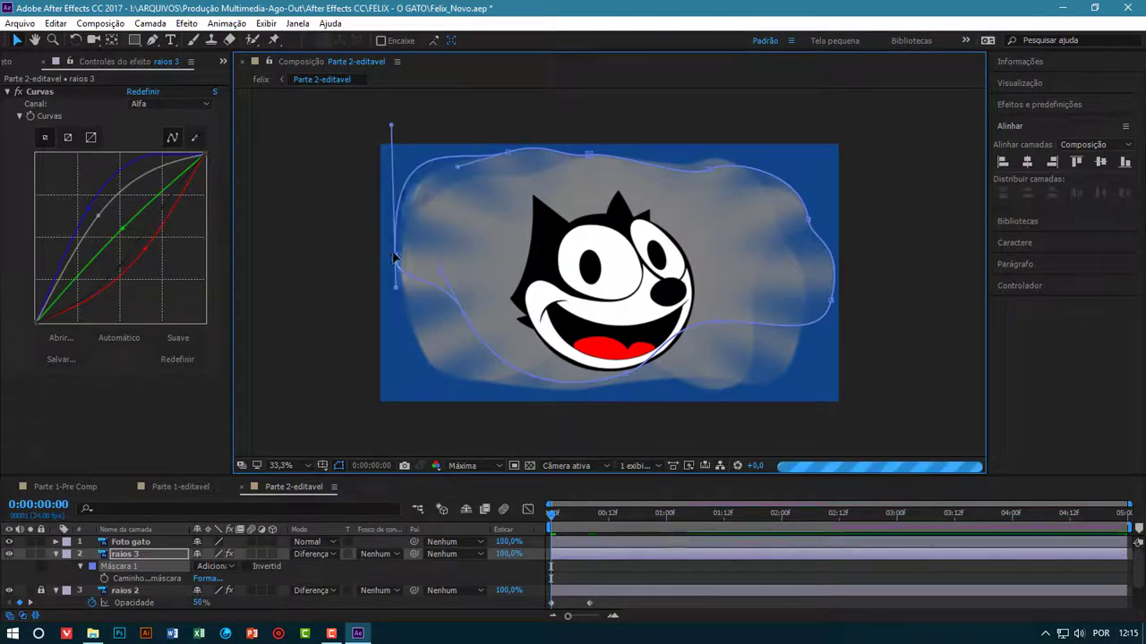
pyautogui.moveTo(391, 126); pyautogui.dragTo(427, 205)
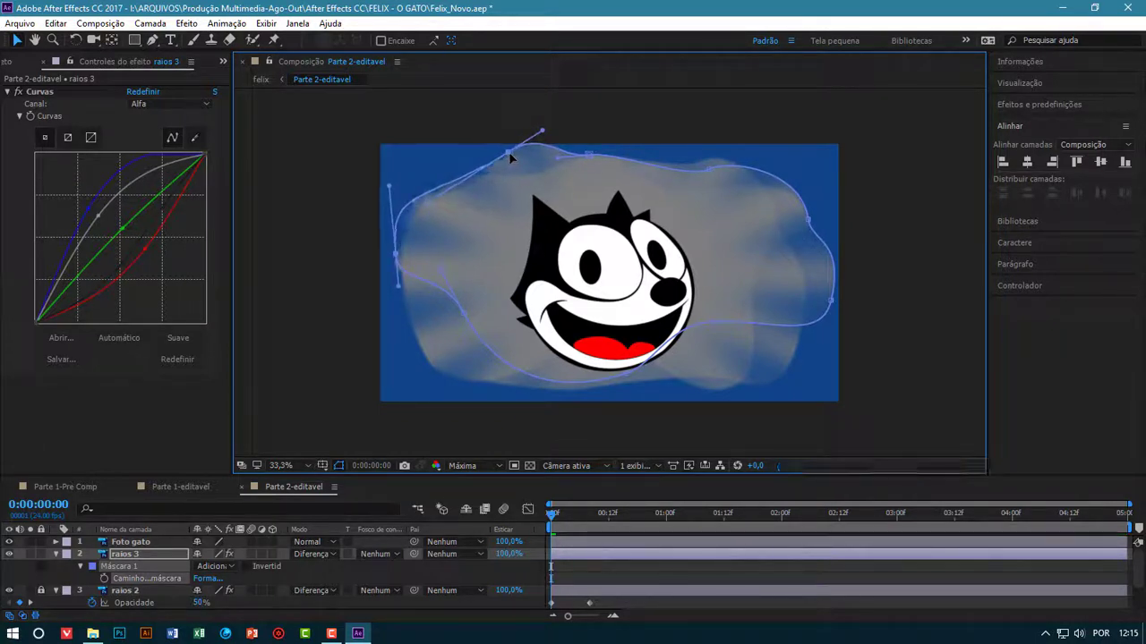
pyautogui.moveTo(509, 153); pyautogui.dragTo(523, 176)
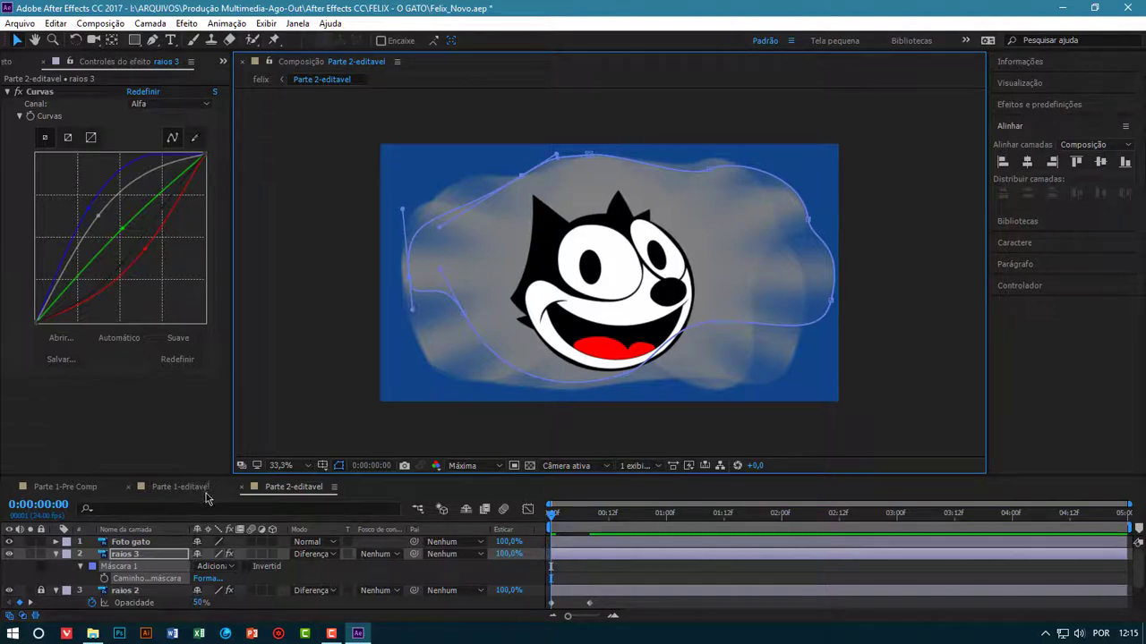
pyautogui.moveTo(204, 481); pyautogui.dragTo(217, 399)
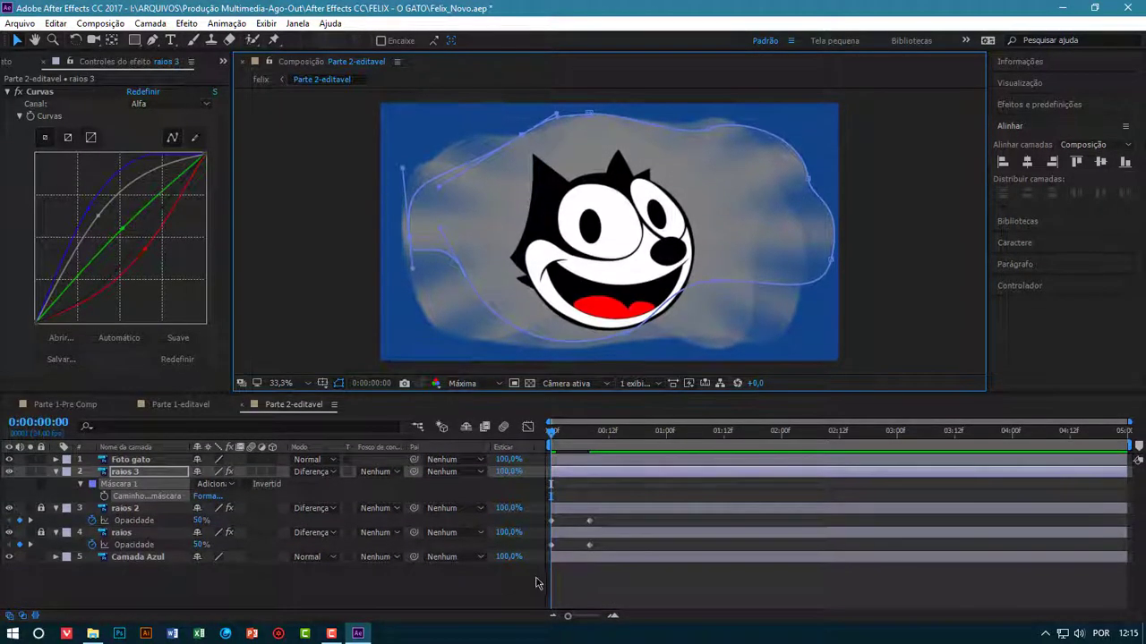
# Unlock the raios layers and stagger the Opacidade keyframes: raios 2 at 0:00:00:08 and 0:00:00:16, raios 3 at 0:00:00:16 and 0:00:01:00
pyautogui.click(615, 583)
pyautogui.moveTo(554, 431)
pyautogui.mouseDown()
pyautogui.moveTo(636, 431)
pyautogui.moveTo(545, 431)
pyautogui.mouseUp()
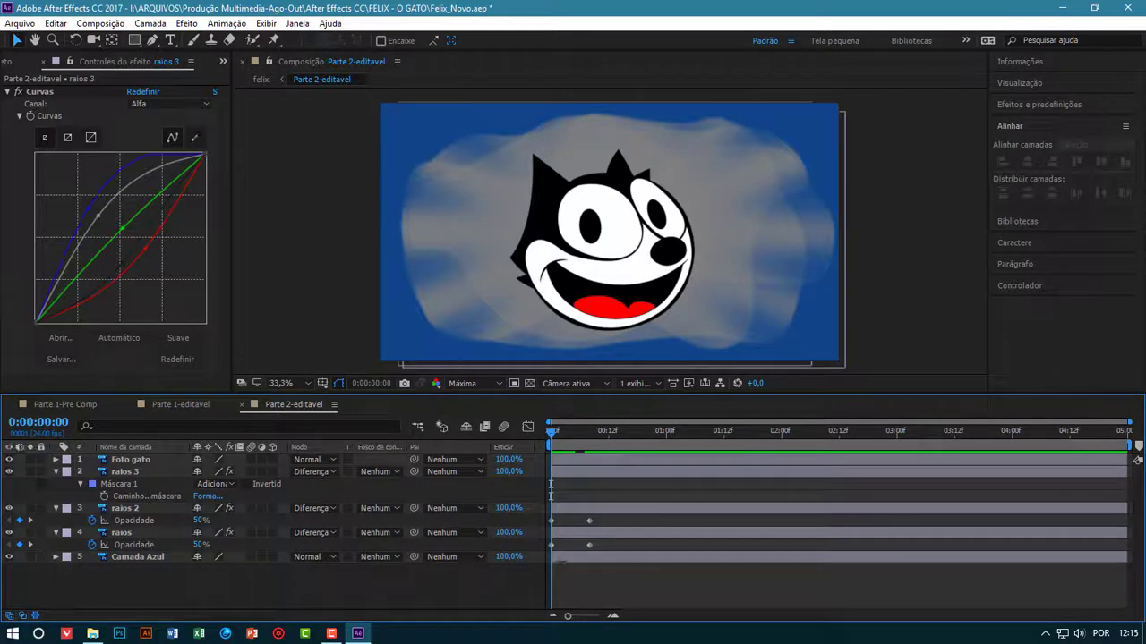
pyautogui.click(590, 521)
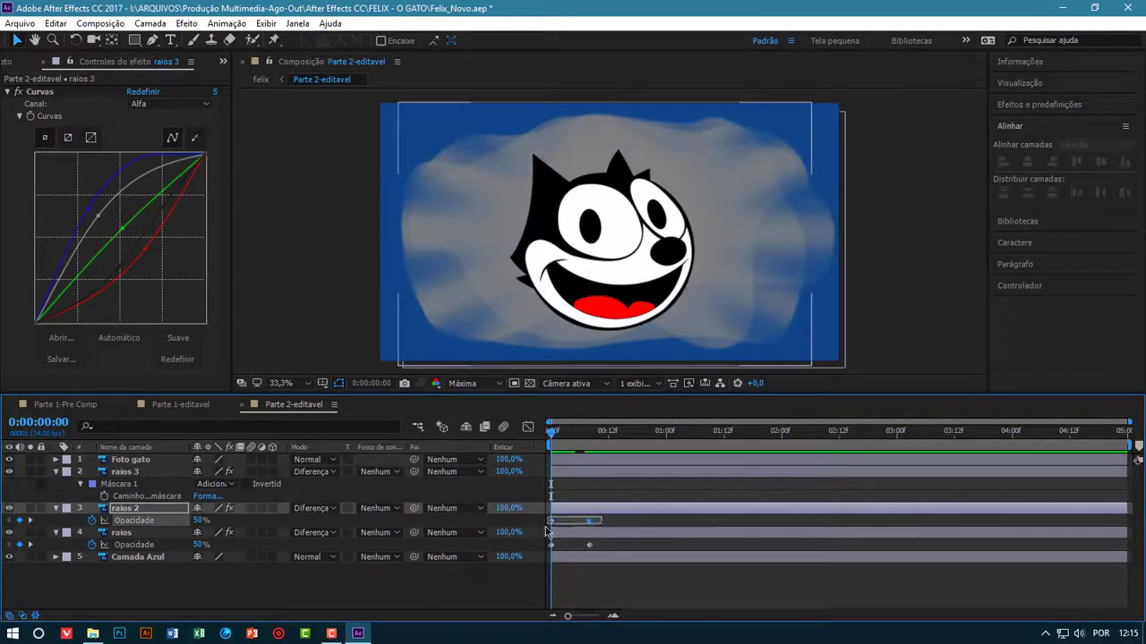
pyautogui.click(608, 495)
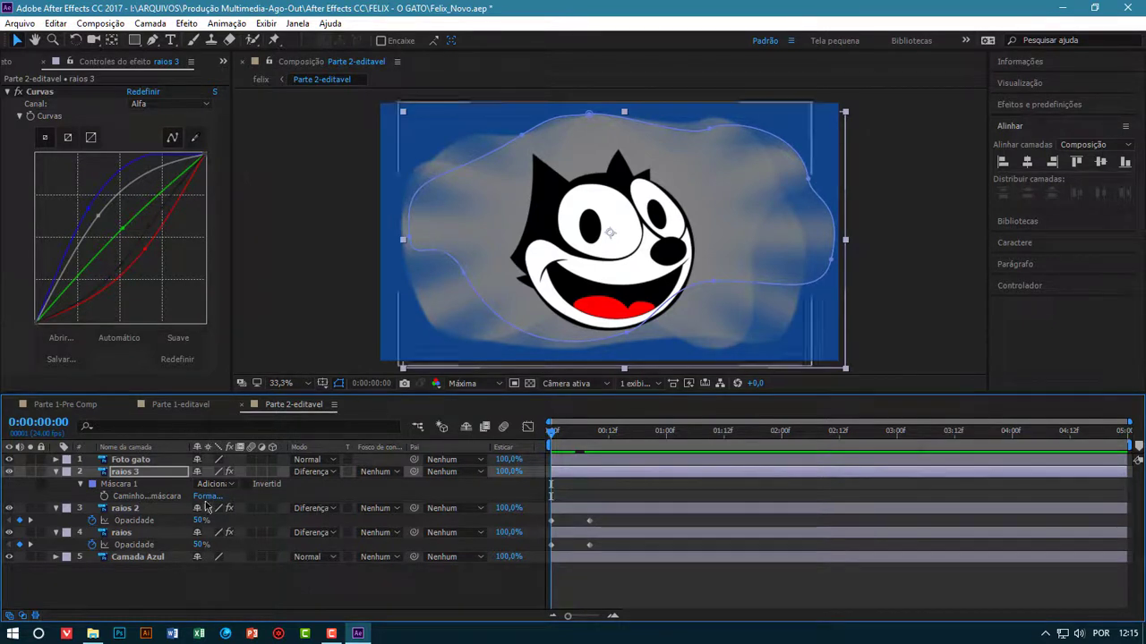
pyautogui.press('t')
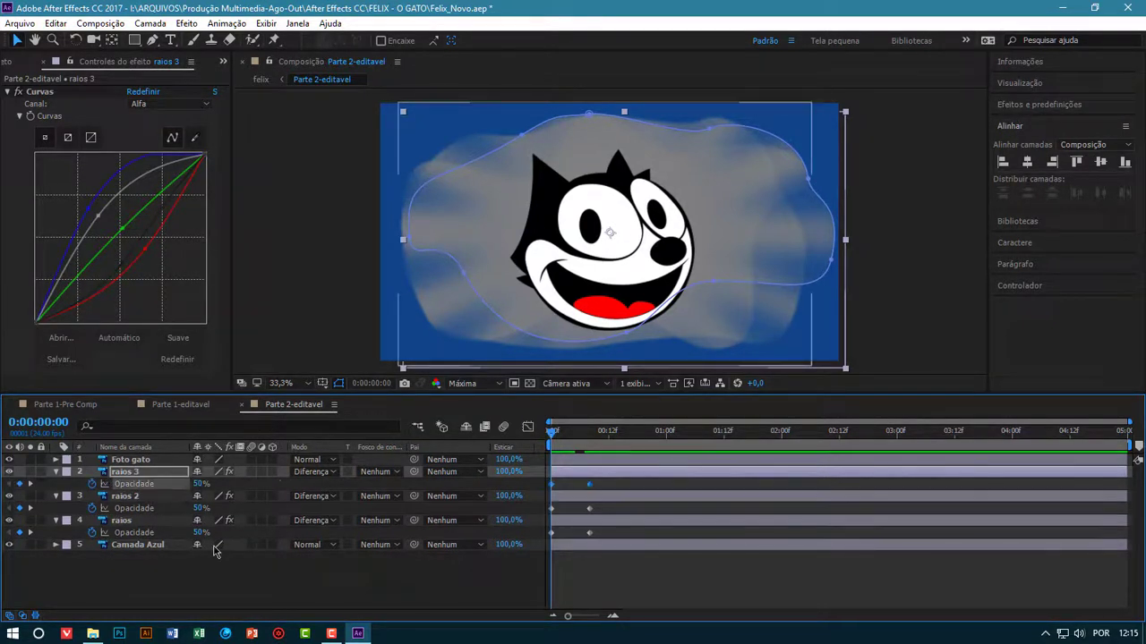
pyautogui.click(637, 586)
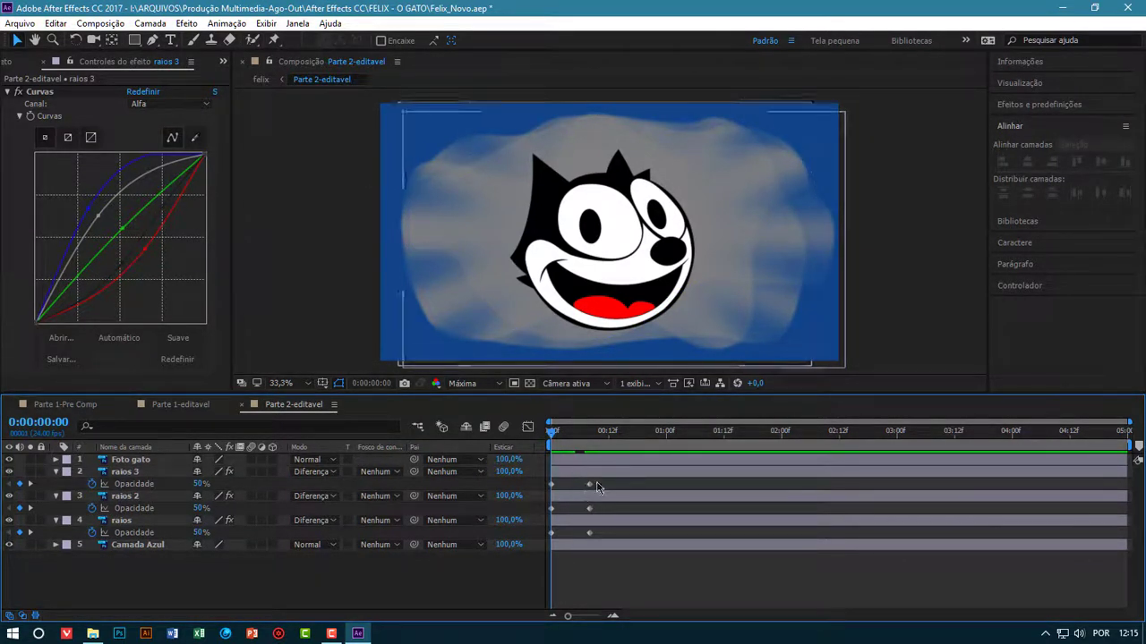
pyautogui.moveTo(601, 482); pyautogui.dragTo(636, 488)
pyautogui.click(659, 570)
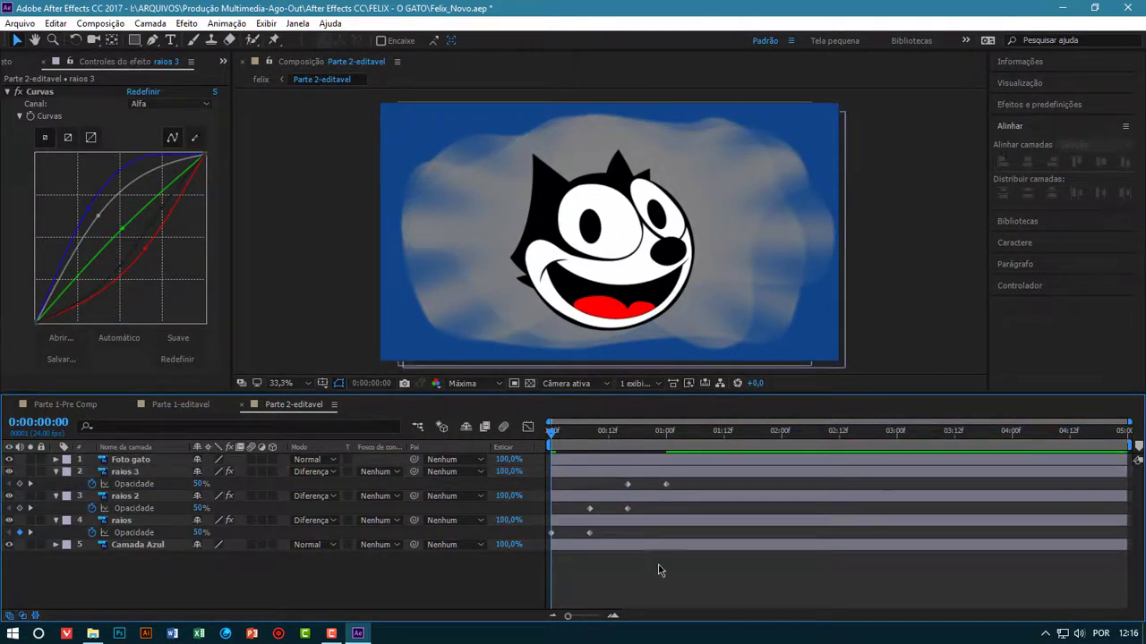
# Preview the staggered pulses of the three raios layers and return to 0:00:00:00
pyautogui.press('space')
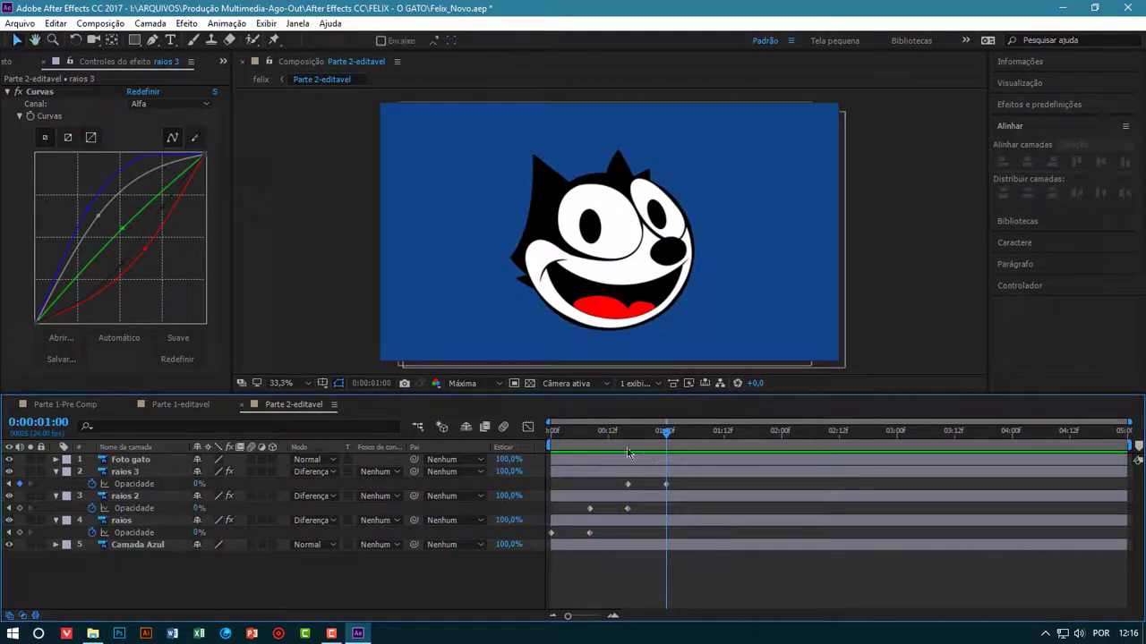
pyautogui.moveTo(667, 436); pyautogui.dragTo(637, 459)
pyautogui.press('space')
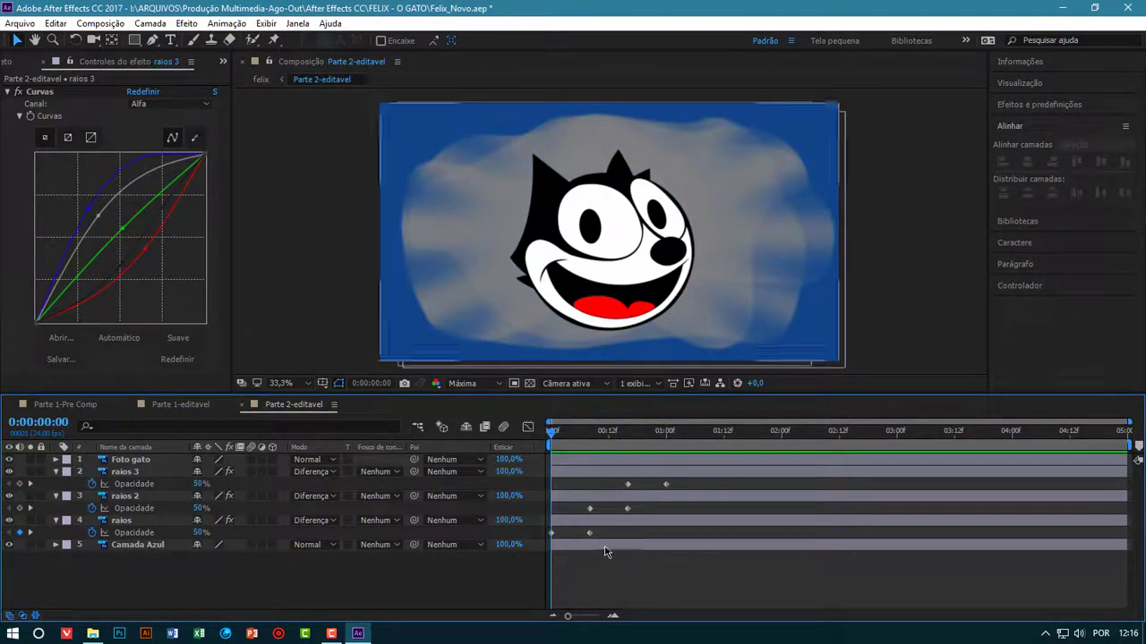
pyautogui.moveTo(607, 534); pyautogui.dragTo(556, 539)
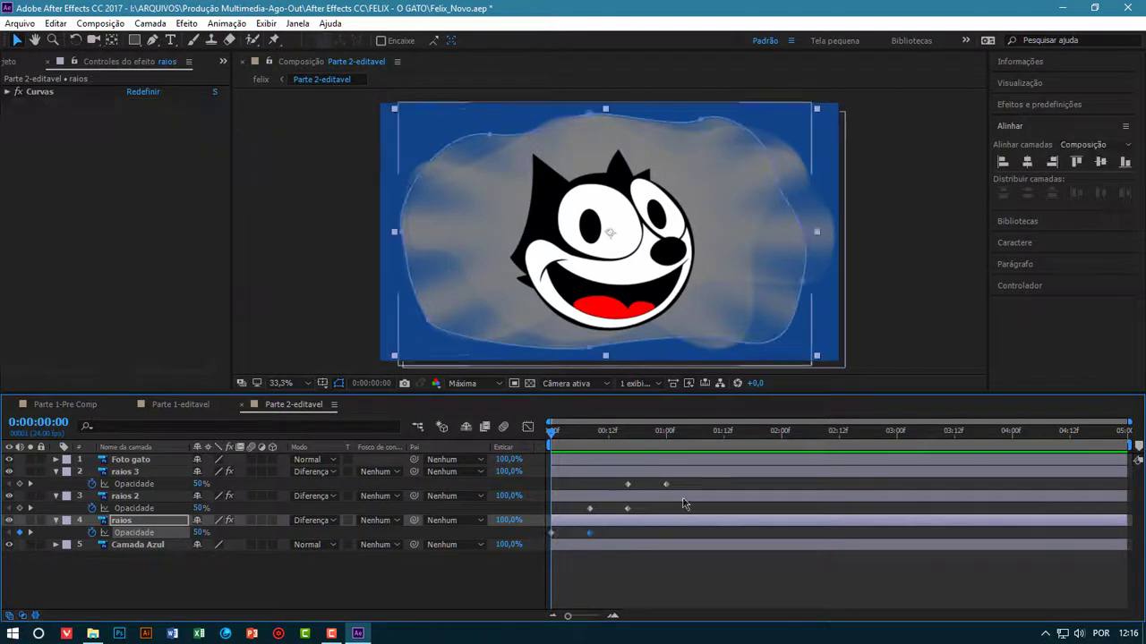
pyautogui.moveTo(678, 482); pyautogui.dragTo(550, 540)
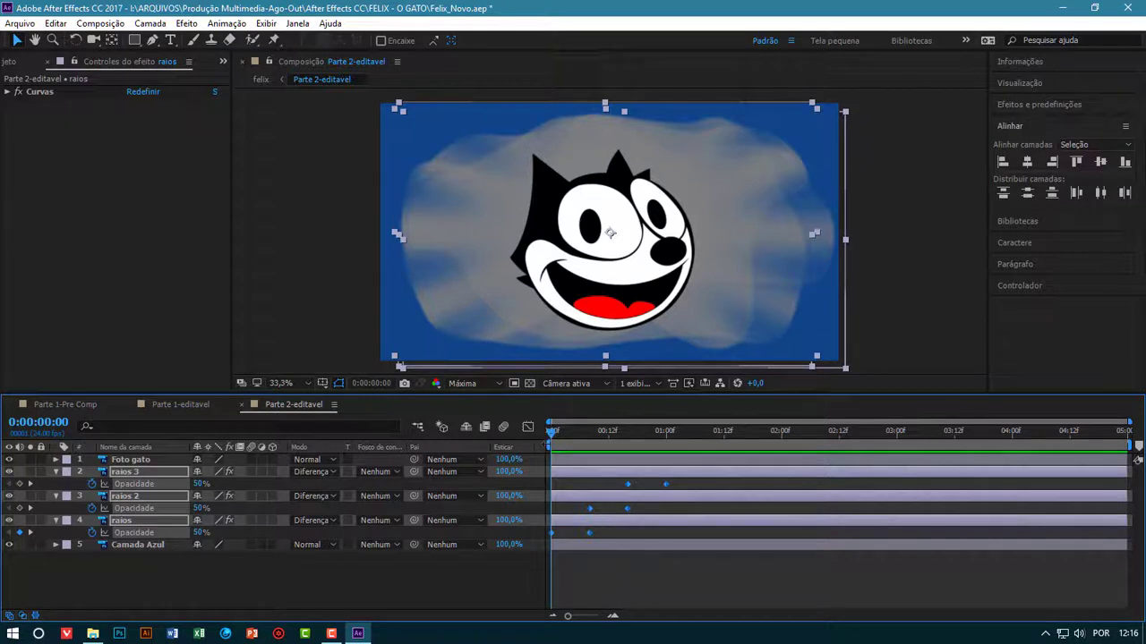
pyautogui.moveTo(553, 434); pyautogui.dragTo(667, 452)
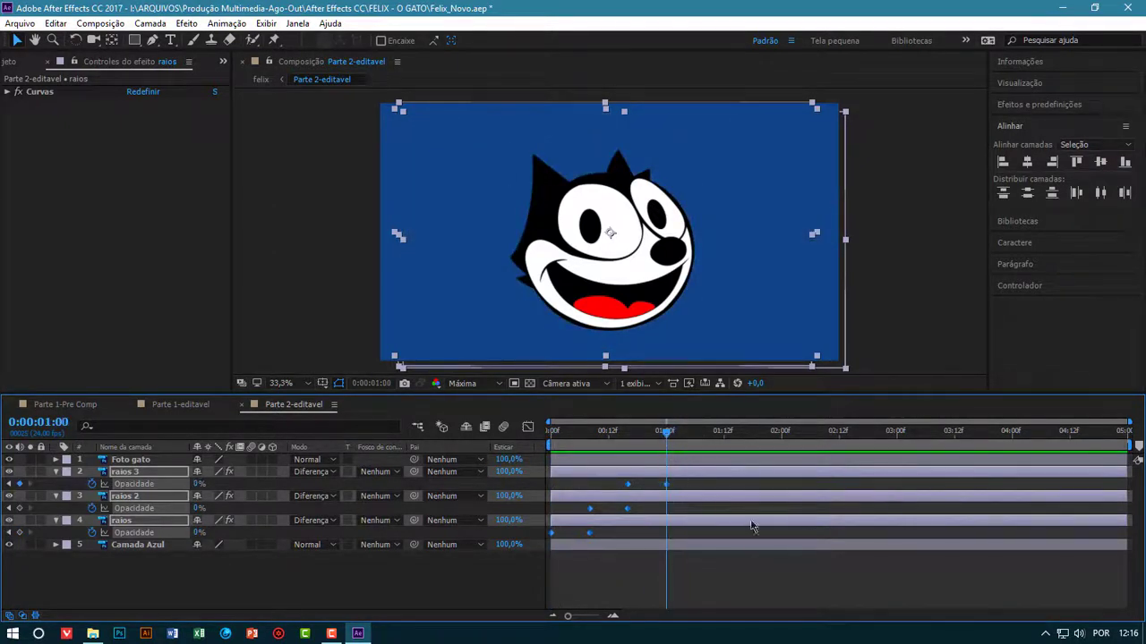
pyautogui.hotkey('ctrl', 'd')
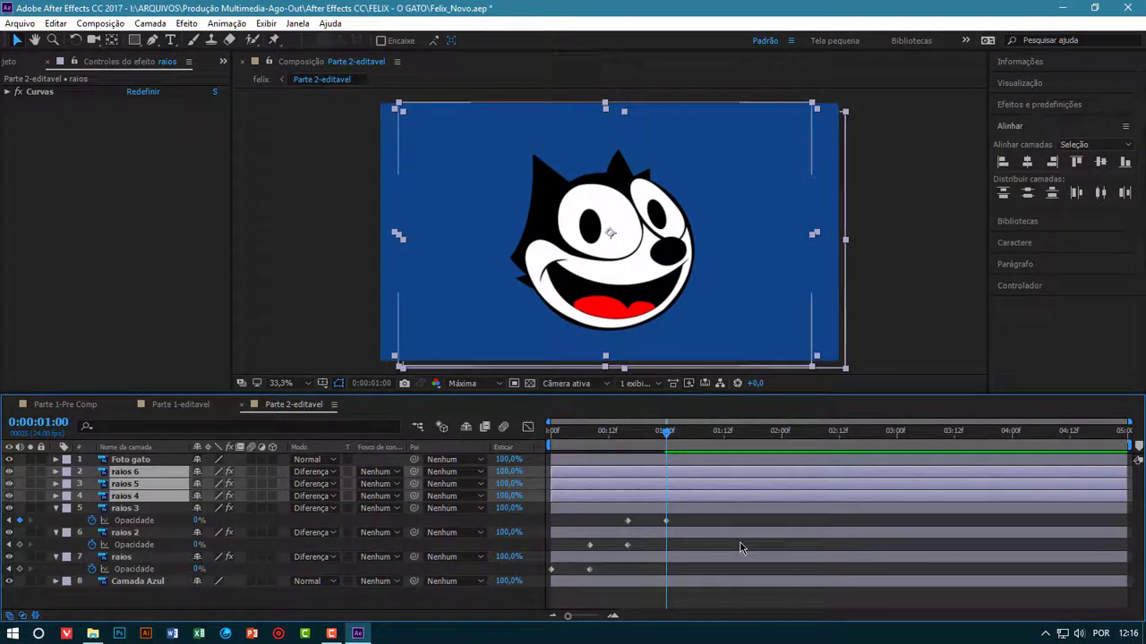
pyautogui.hotkey('ctrl', 'z')
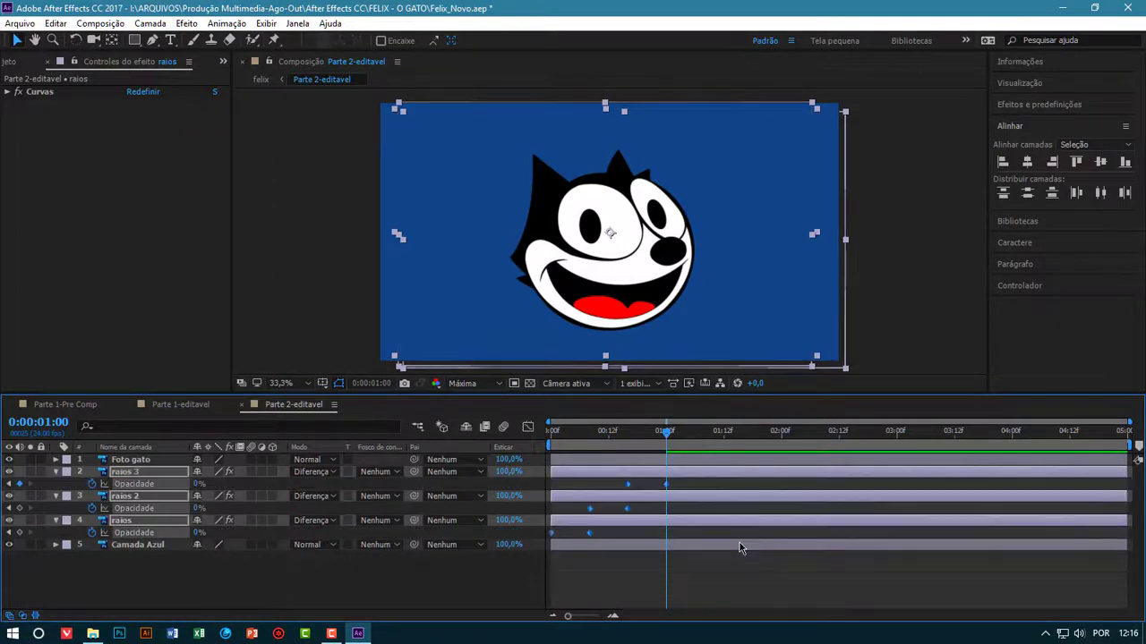
pyautogui.click(677, 488)
pyautogui.click(627, 486)
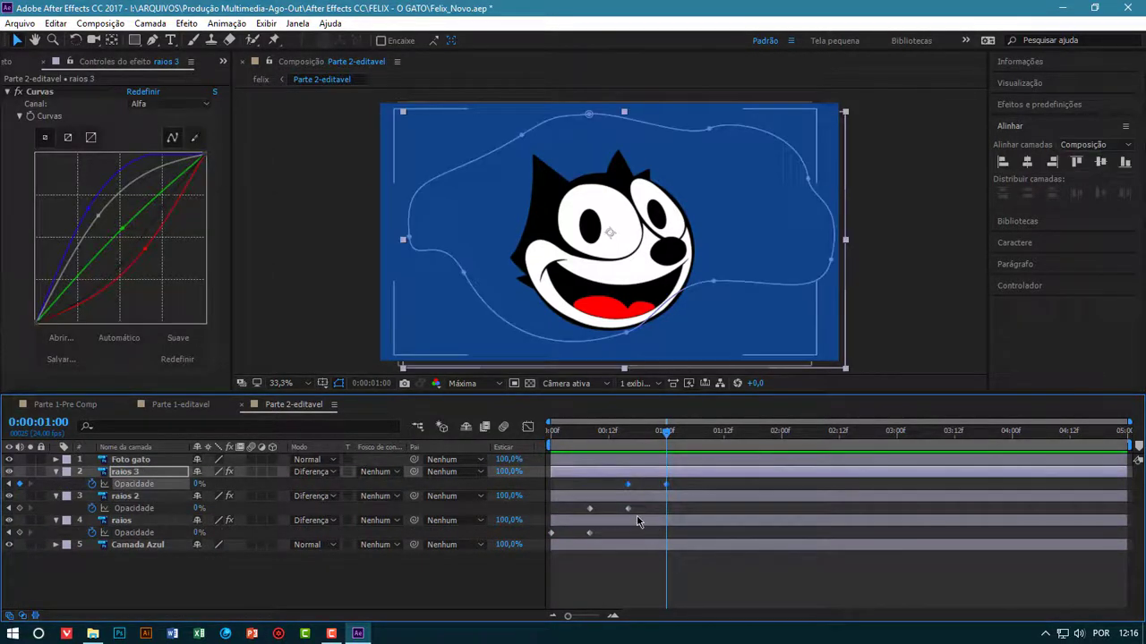
# Copy the two Opacidade keyframes of raios and paste them starting at 0:00:01:00
pyautogui.click(613, 554)
pyautogui.moveTo(599, 529); pyautogui.dragTo(546, 540)
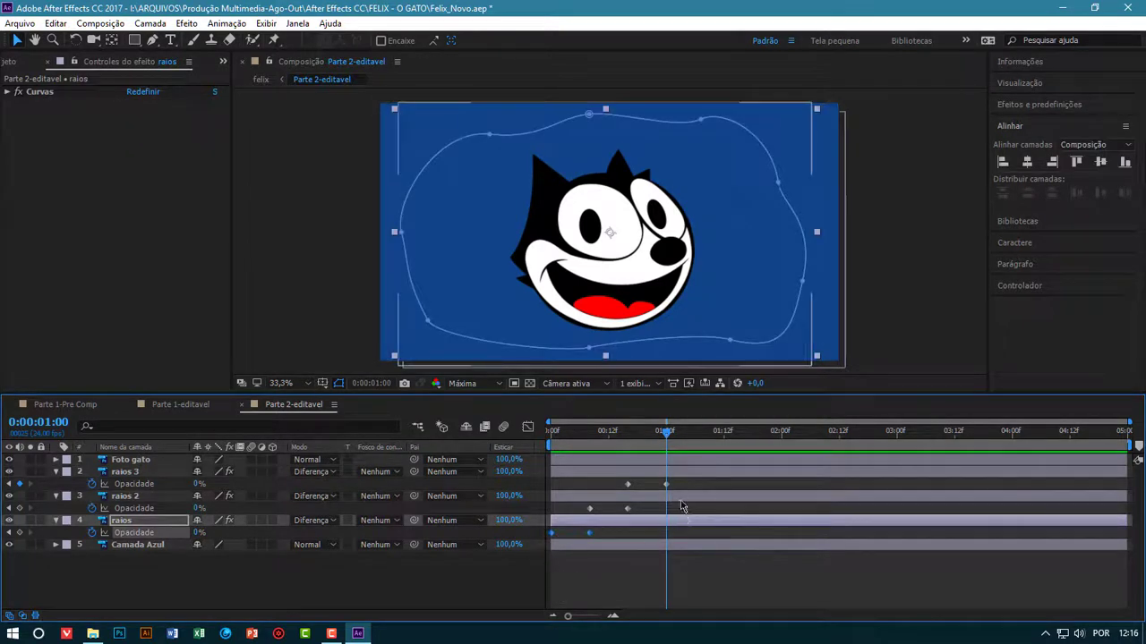
pyautogui.hotkey('ctrl', 'v')
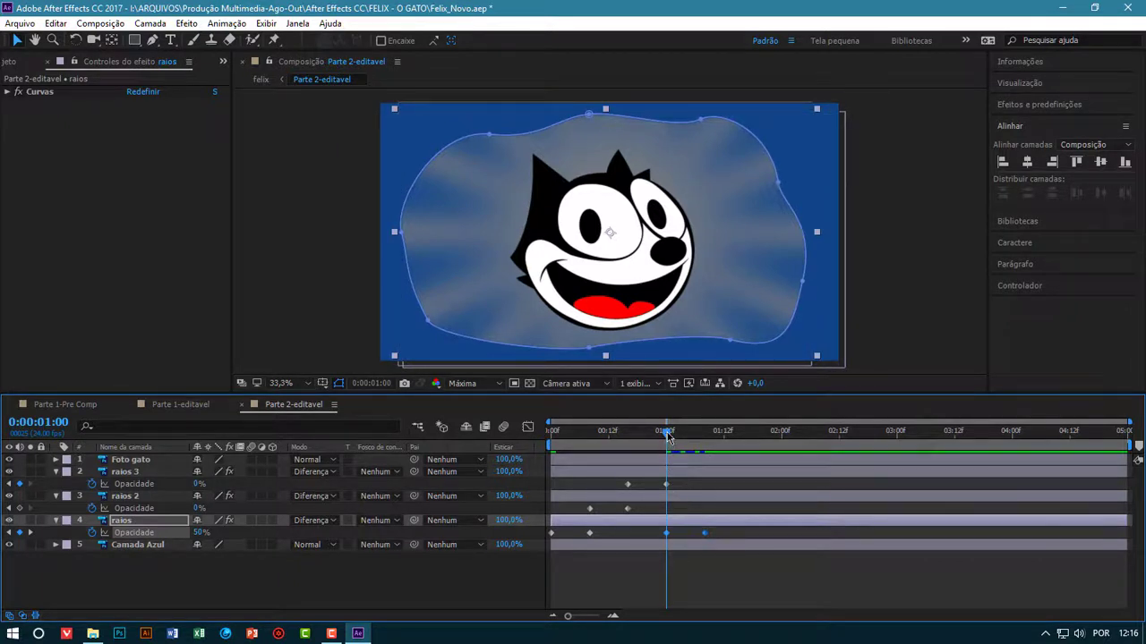
# Copy the two Opacidade keyframes of raios 2 and paste them starting at 0:00:01:08
pyautogui.moveTo(667, 436); pyautogui.dragTo(627, 436)
pyautogui.moveTo(640, 505); pyautogui.dragTo(583, 511)
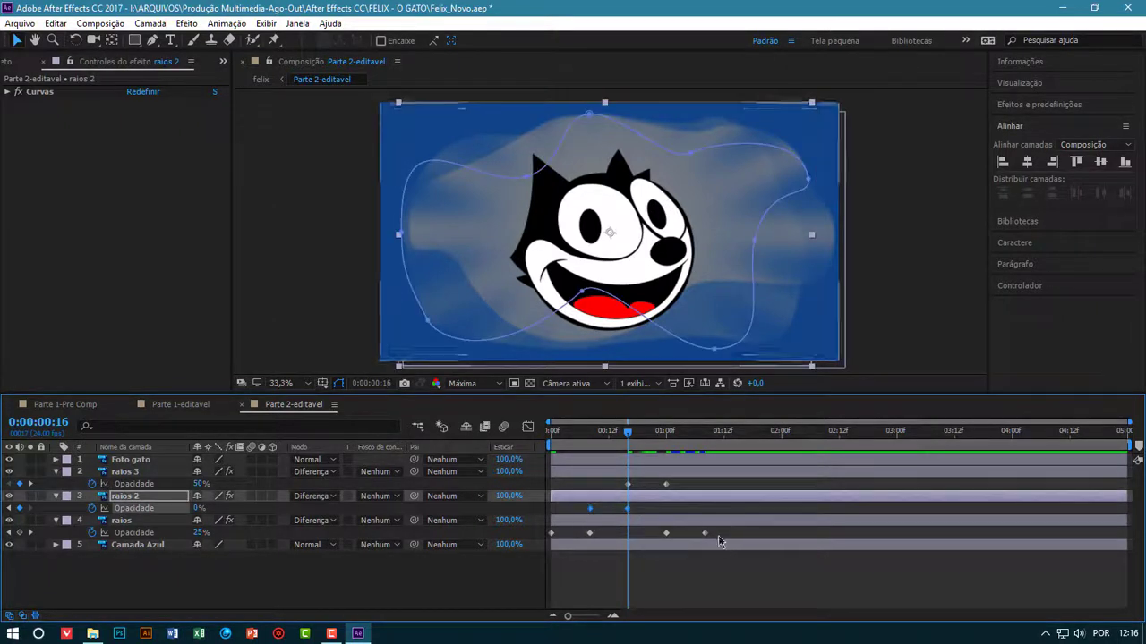
pyautogui.moveTo(629, 436); pyautogui.dragTo(705, 434)
pyautogui.hotkey('ctrl', 'v')
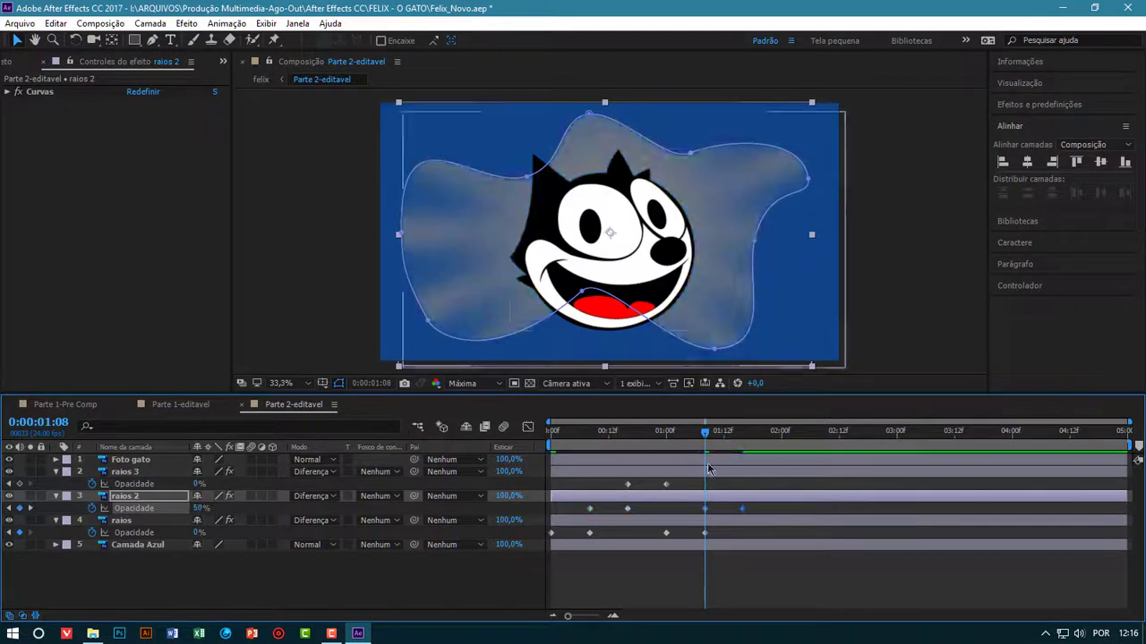
# Copy the two Opacidade keyframes of raios 3 and paste them starting at 0:00:01:16
pyautogui.moveTo(680, 489); pyautogui.dragTo(620, 479)
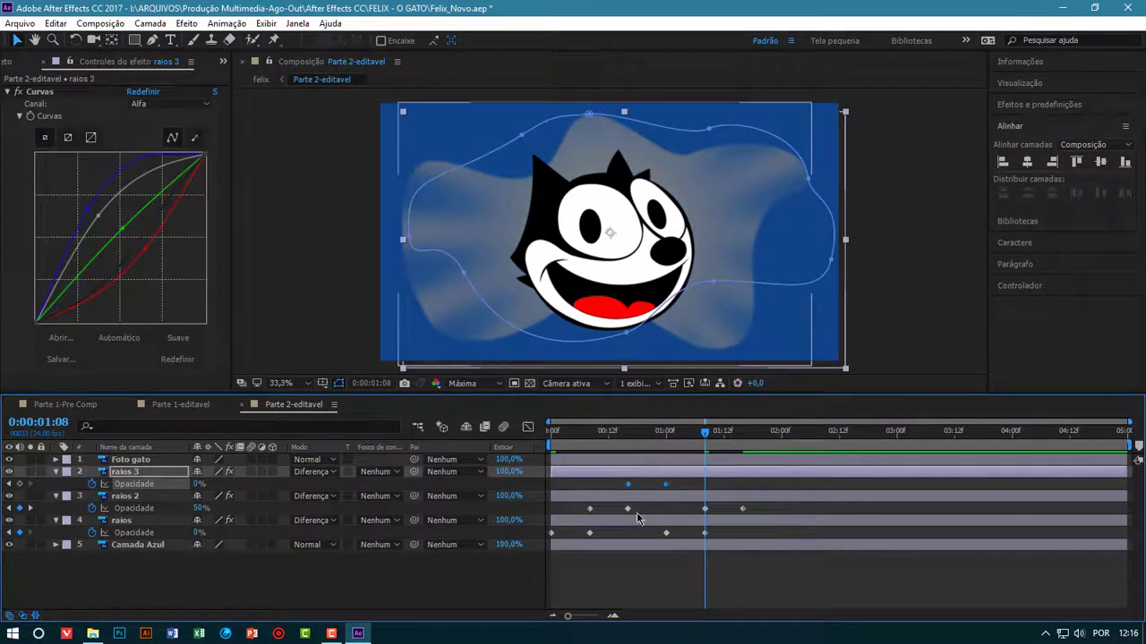
pyautogui.moveTo(706, 434); pyautogui.dragTo(748, 441)
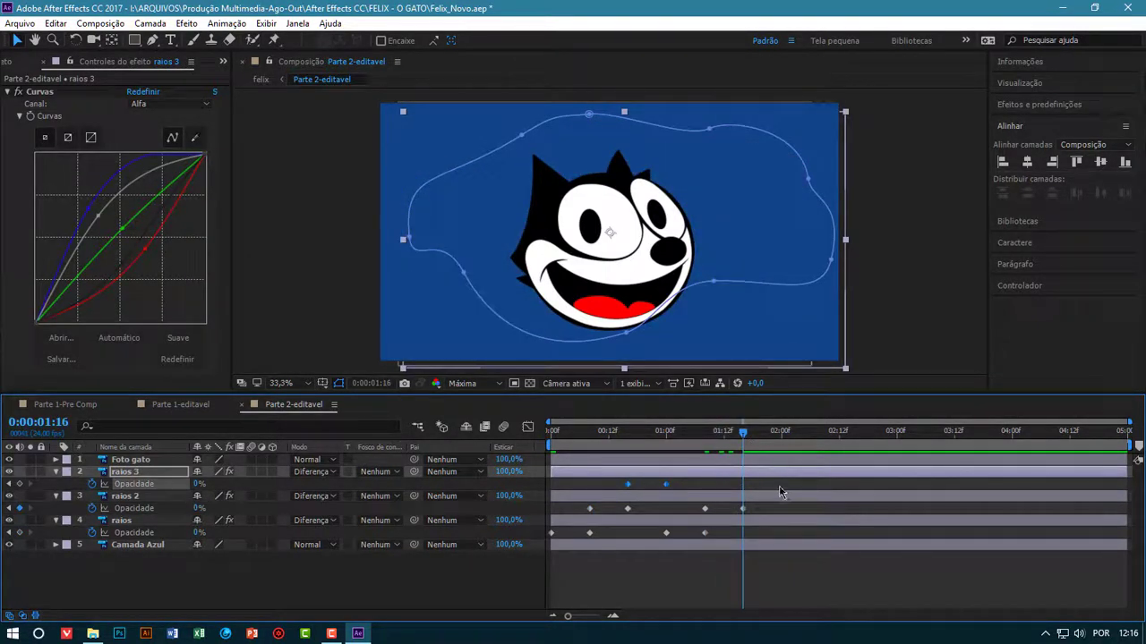
pyautogui.hotkey('ctrl', 'v')
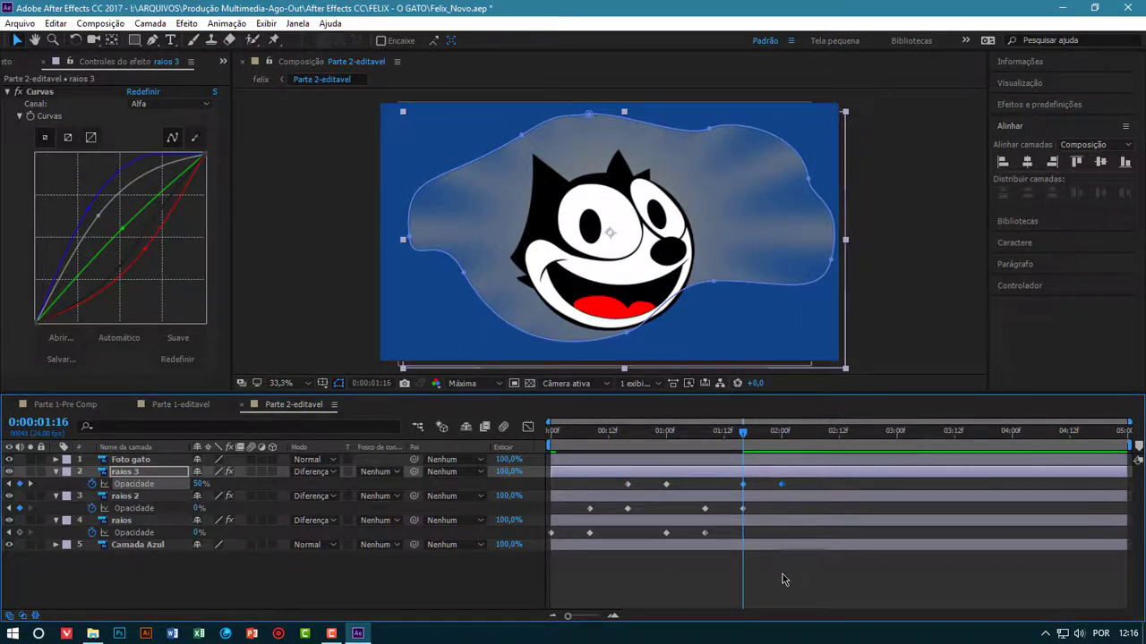
# Preview the repeated pulsing cycle of all three glow layers and return to 0:00:00:00
pyautogui.press('space')
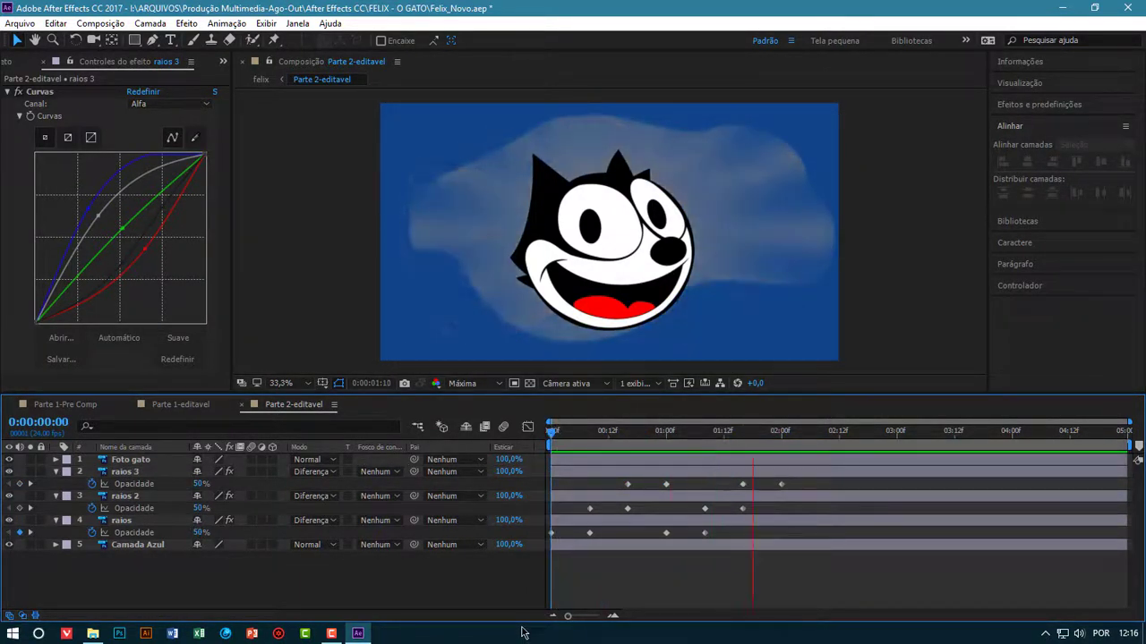
pyautogui.click(838, 433)
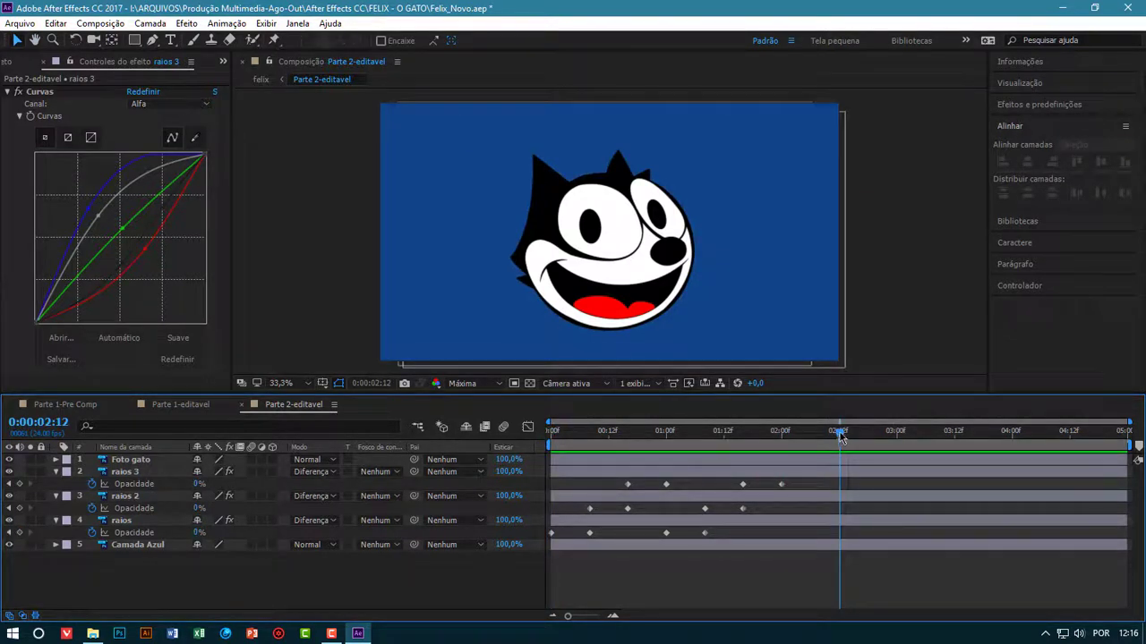
pyautogui.moveTo(840, 436); pyautogui.dragTo(527, 449)
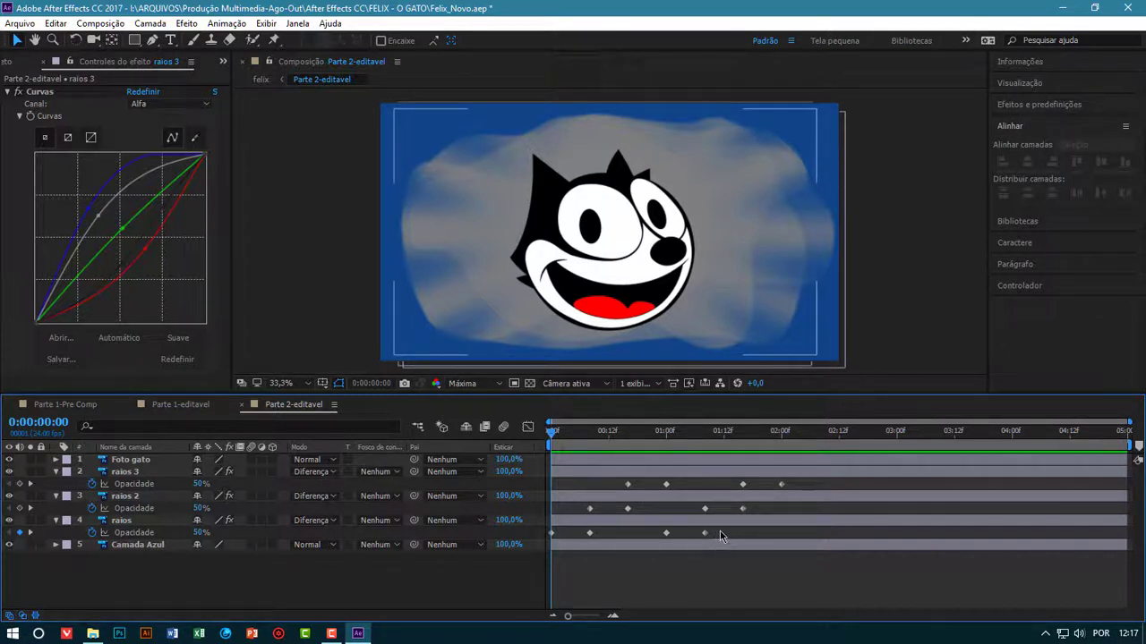
# Copy the four Opacidade keyframes of raios and paste them on the same layer starting at 0:00:02:00
pyautogui.moveTo(526, 552); pyautogui.dragTo(571, 541)
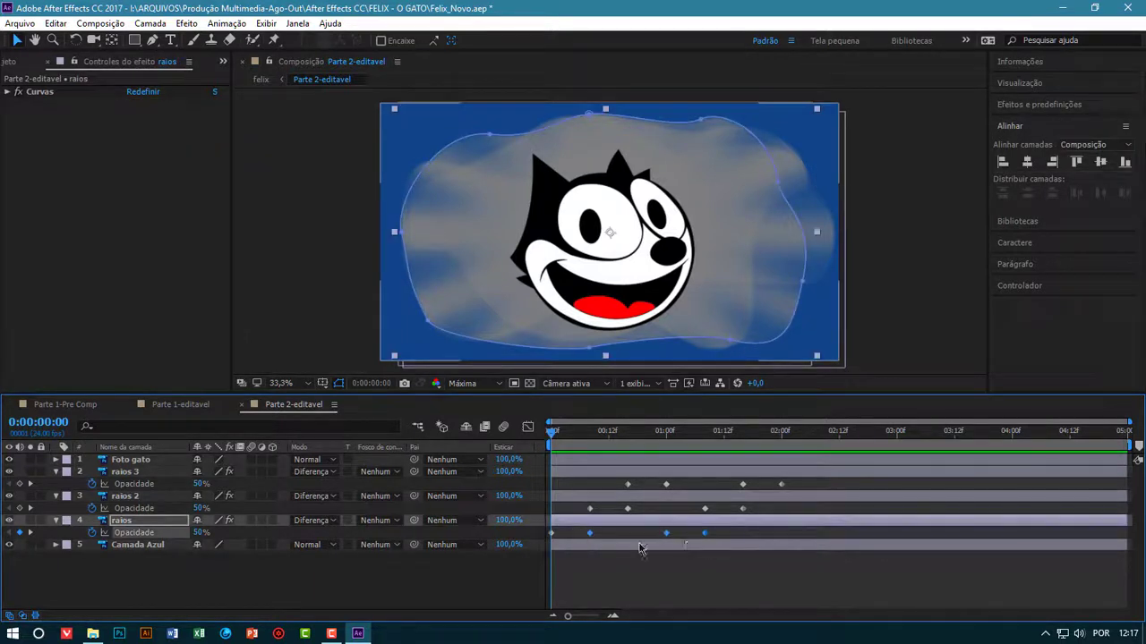
pyautogui.click(727, 536)
pyautogui.moveTo(728, 540); pyautogui.dragTo(547, 530)
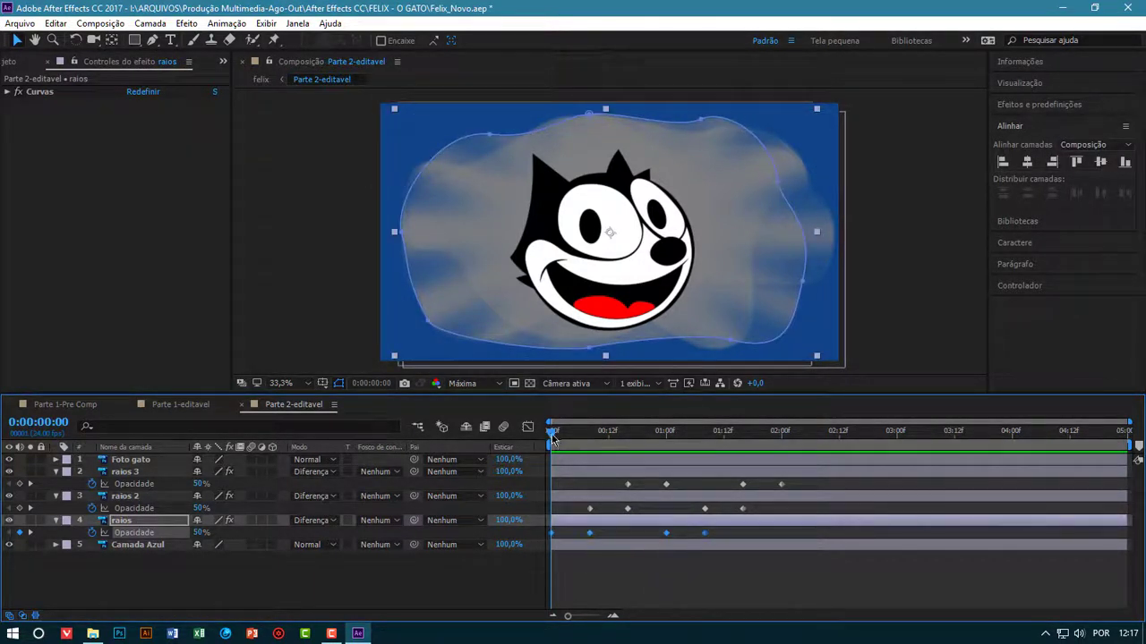
pyautogui.moveTo(614, 441); pyautogui.dragTo(789, 477)
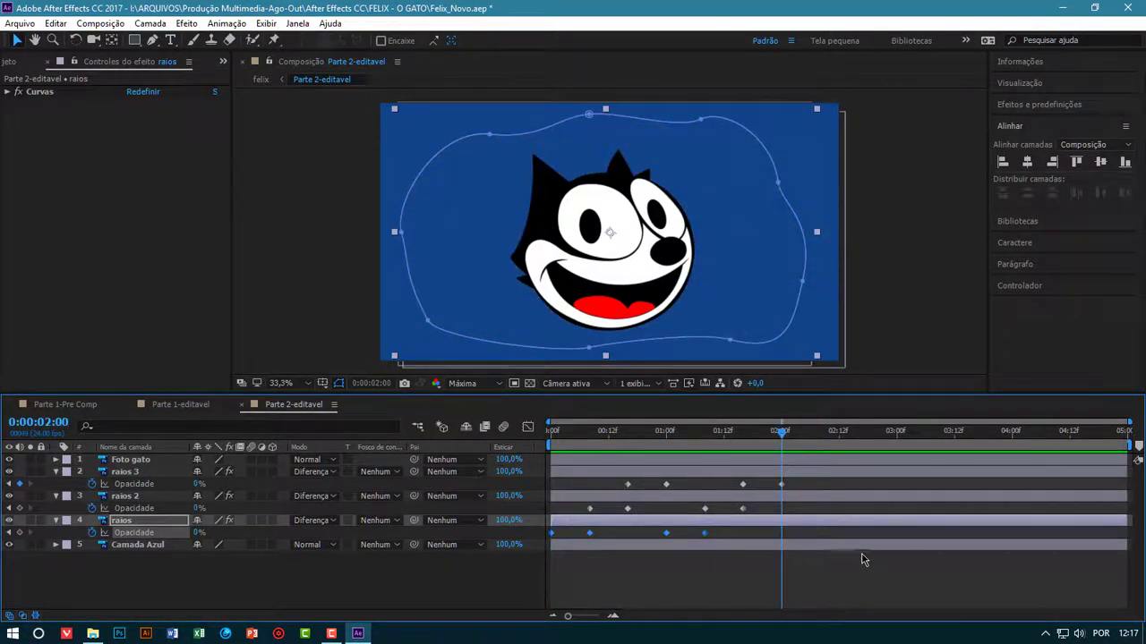
pyautogui.hotkey('ctrl', 'v')
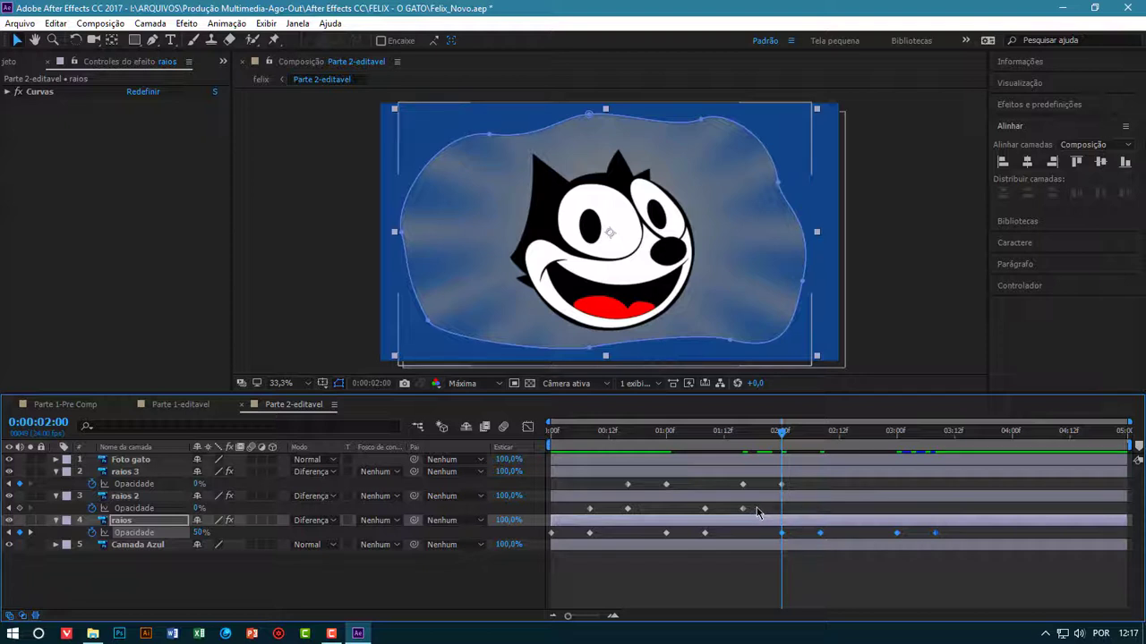
# Paste the copied Opacidade keyframes onto raios 2 starting at 0:00:02:08
pyautogui.moveTo(782, 436); pyautogui.dragTo(820, 436)
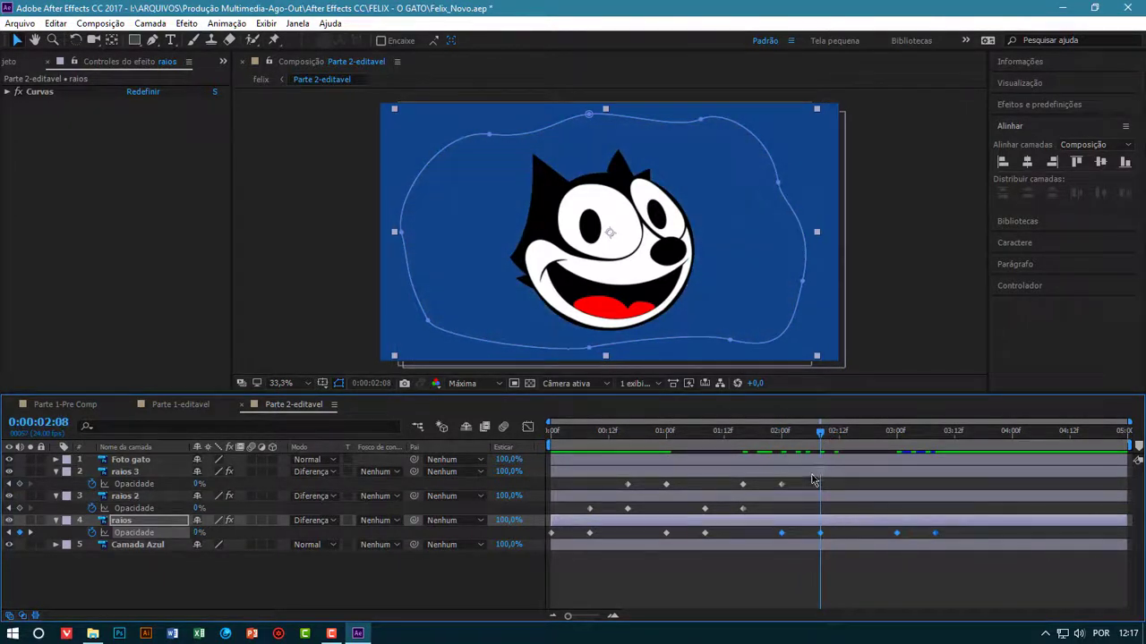
pyautogui.click(851, 497)
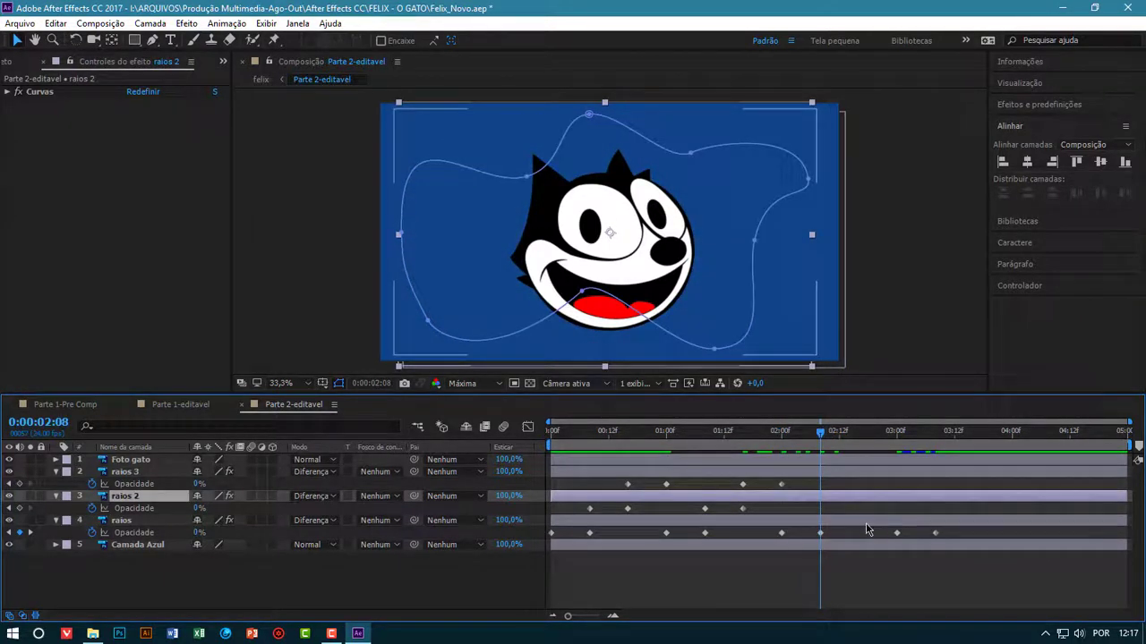
pyautogui.hotkey('ctrl', 'v')
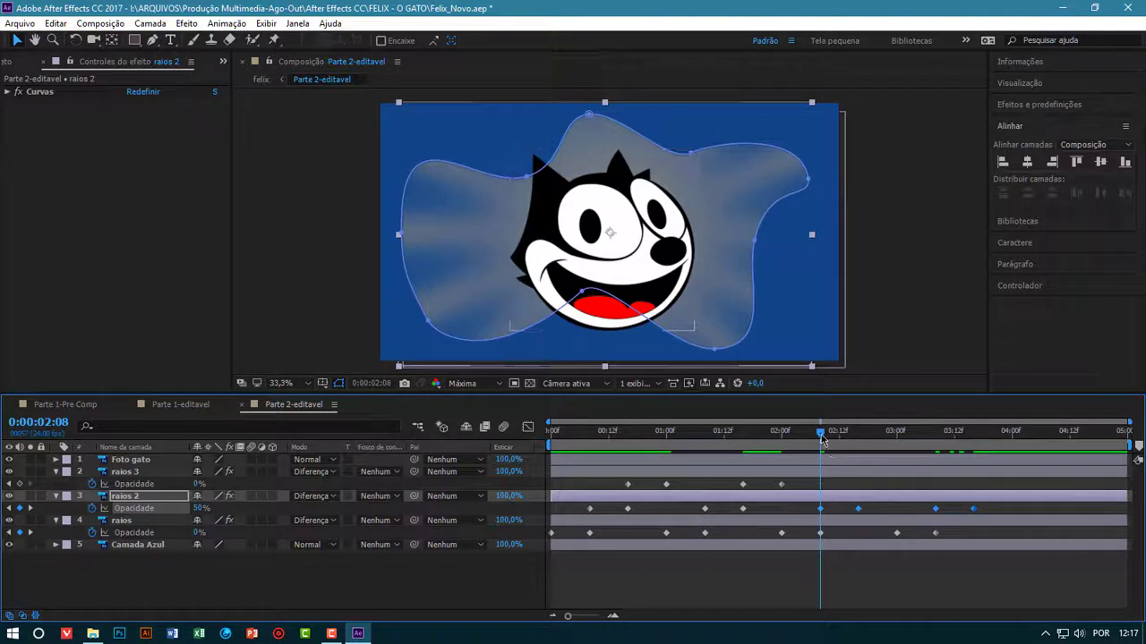
# Paste the copied Opacidade keyframes onto raios 3 starting at 0:00:02:16
pyautogui.moveTo(870, 445); pyautogui.dragTo(853, 446)
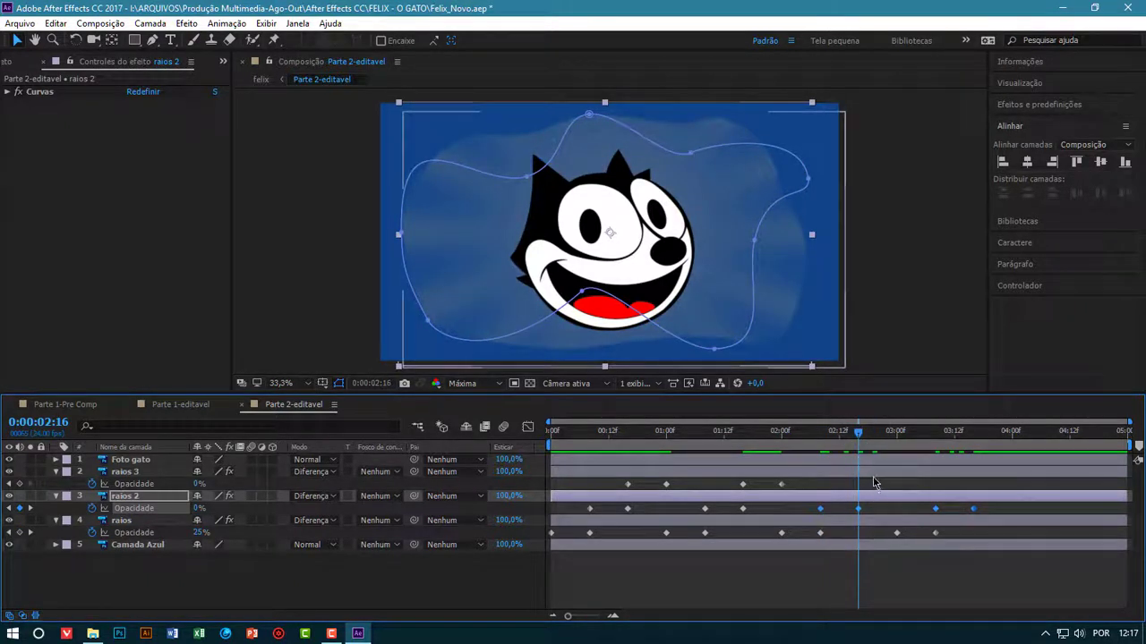
pyautogui.click(874, 475)
pyautogui.hotkey('ctrl', 'v')
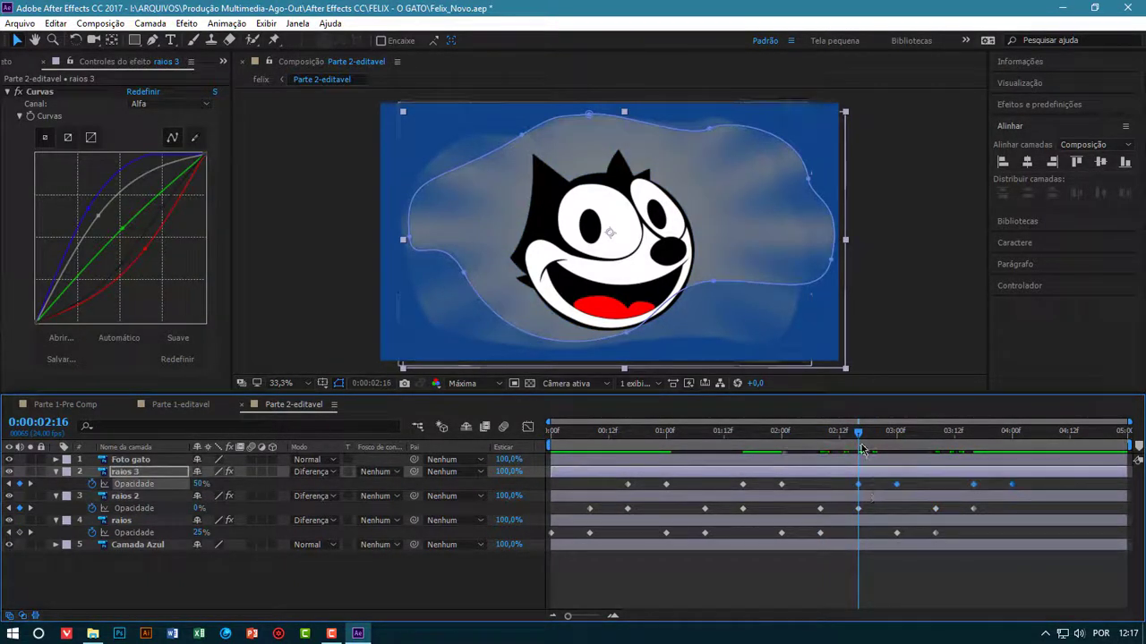
# Preview the extended glow pulsing from the start of the composition
pyautogui.moveTo(858, 435); pyautogui.dragTo(549, 436)
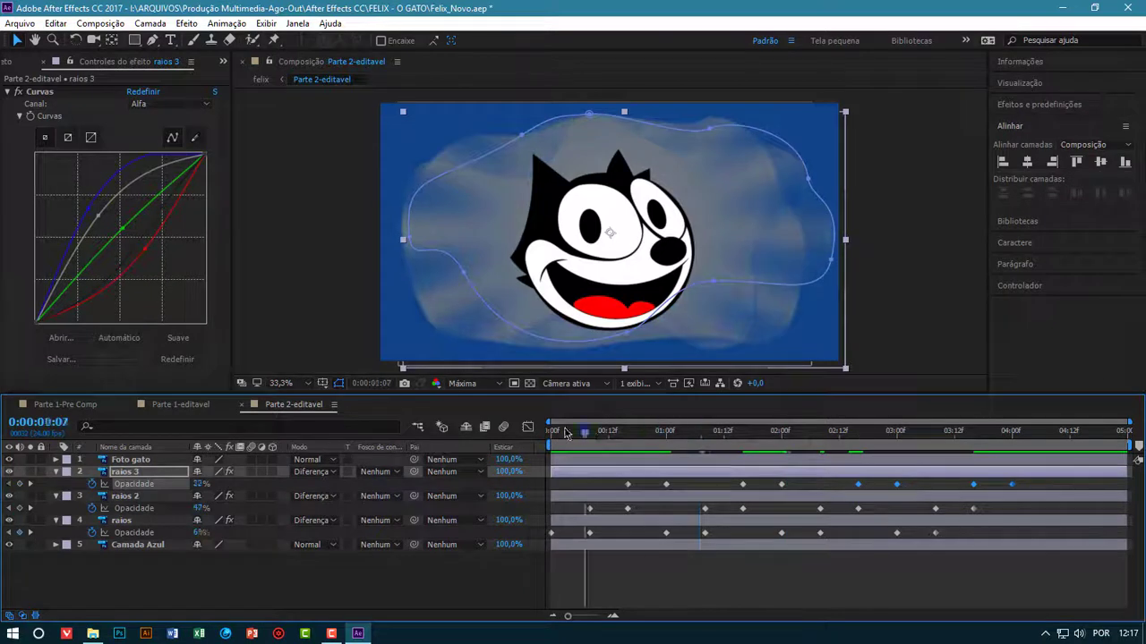
pyautogui.click(473, 611)
pyautogui.press('space')
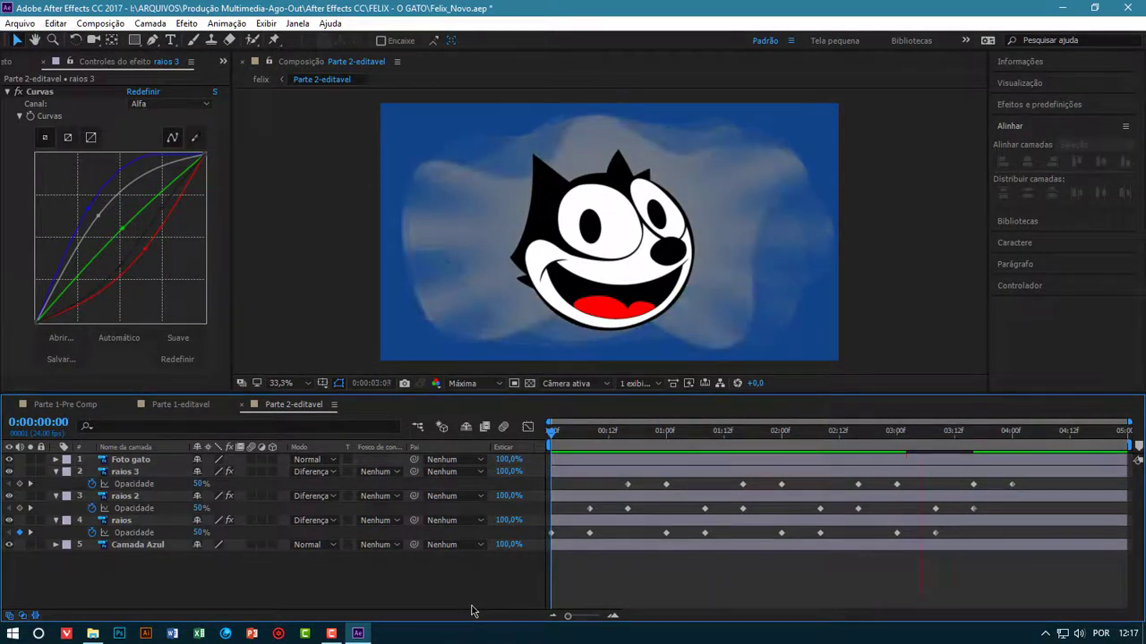
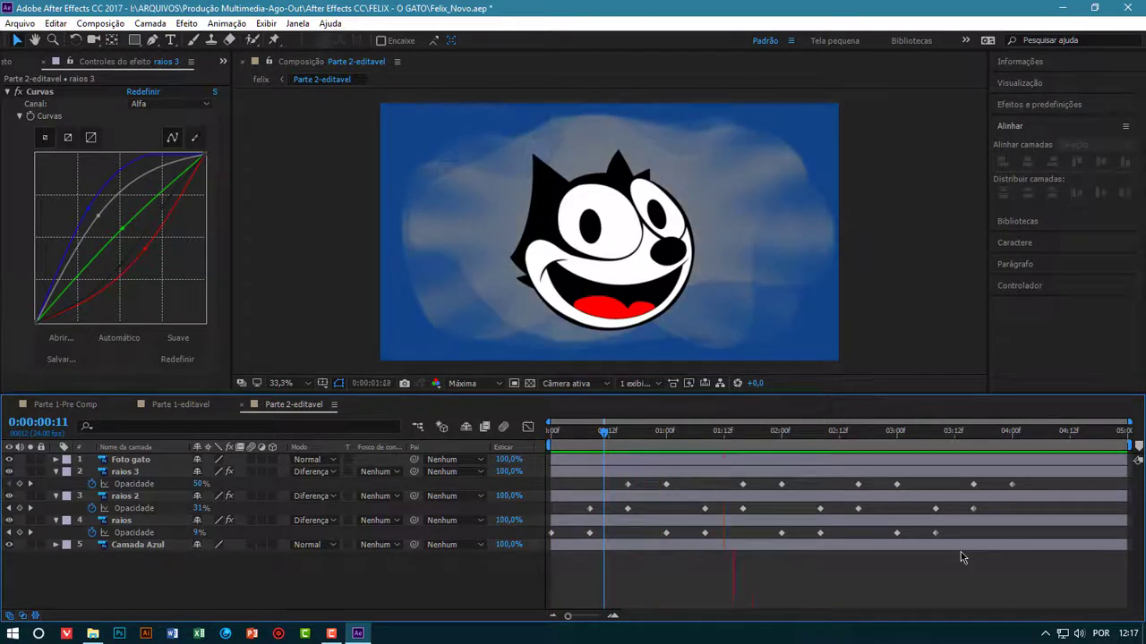
pyautogui.press('space')
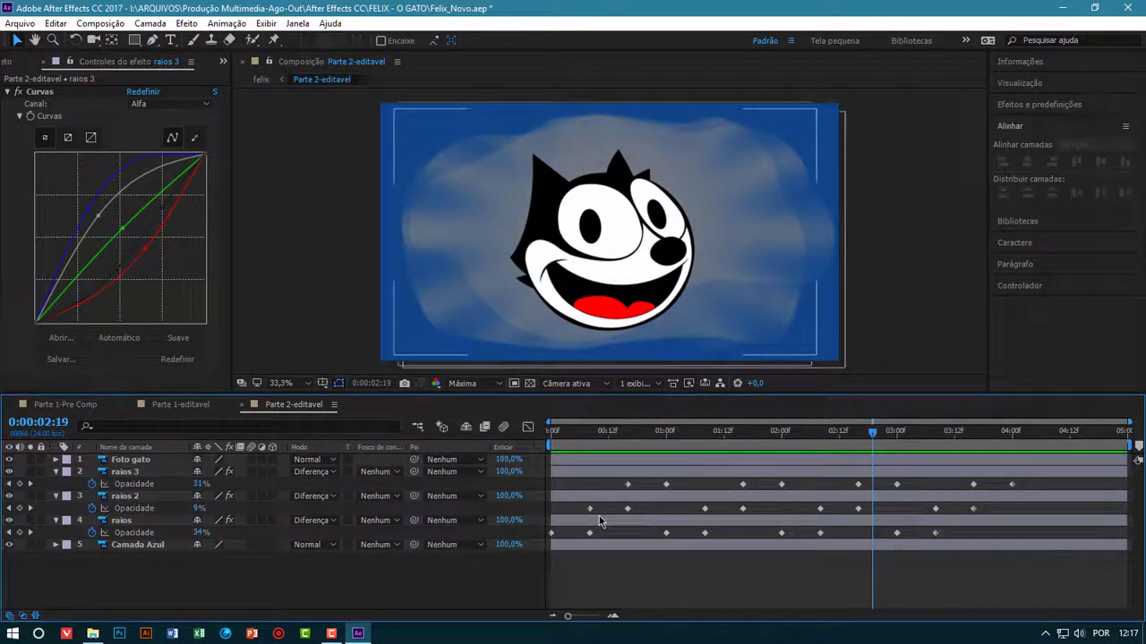
pyautogui.press('space')
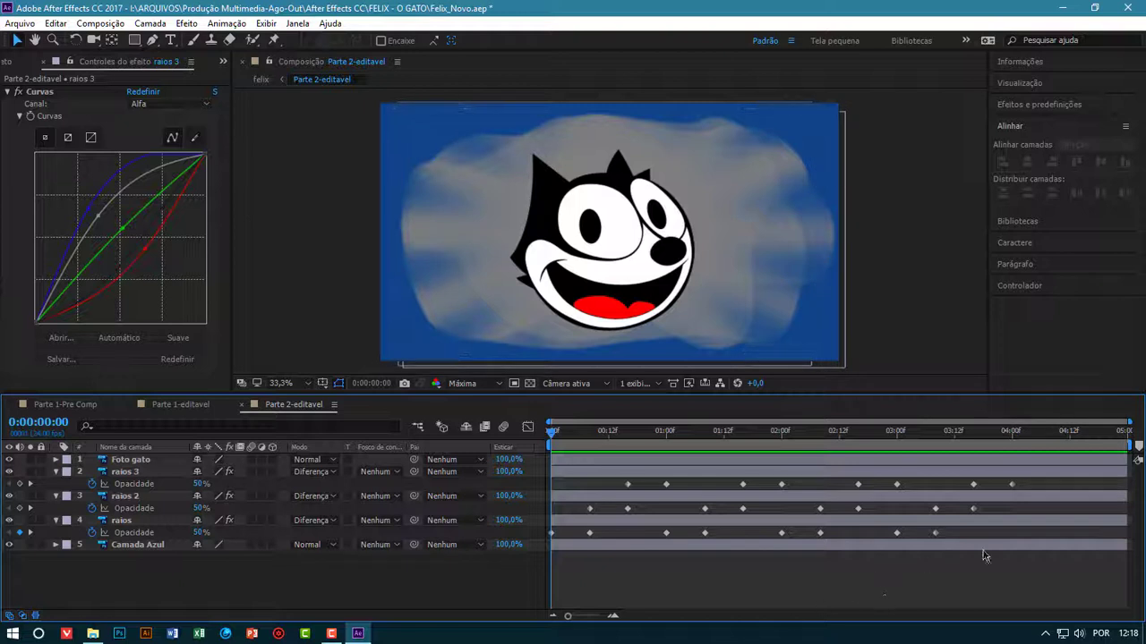
# Copy all the Opacidade keyframes of raios and paste them on the same layer starting at 0:00:04:00
pyautogui.moveTo(955, 537); pyautogui.dragTo(549, 539)
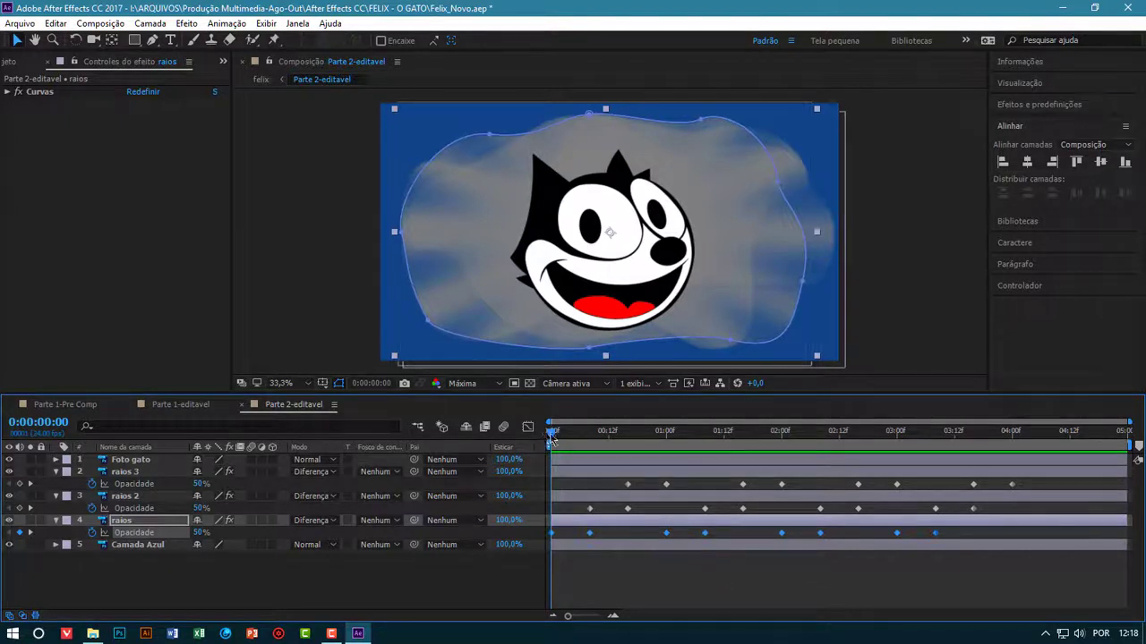
pyautogui.moveTo(553, 435); pyautogui.dragTo(978, 486)
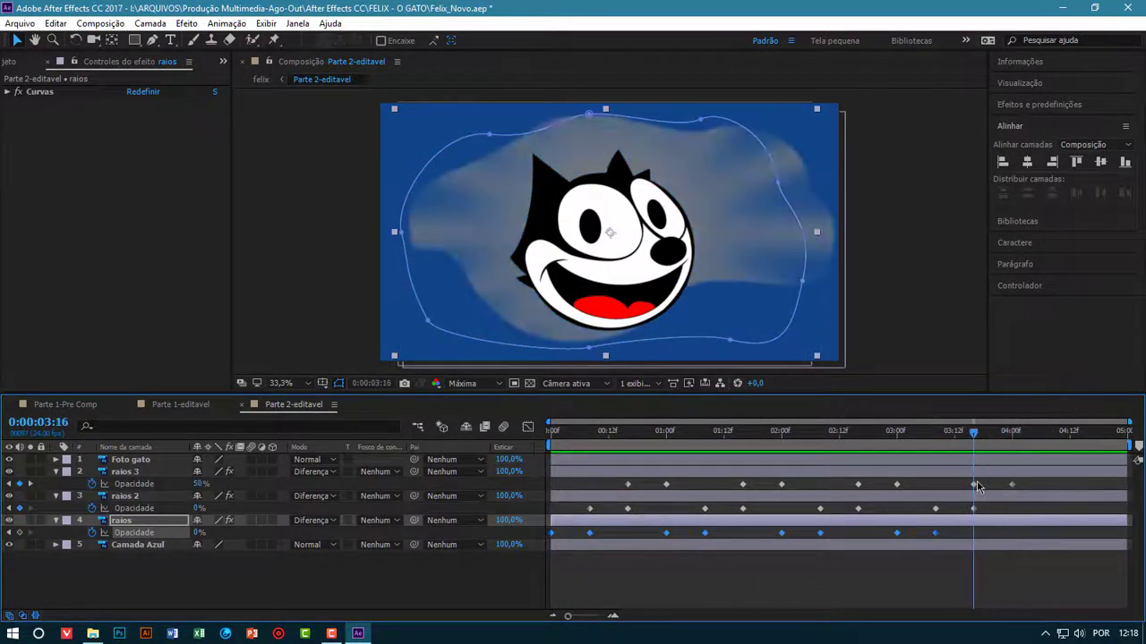
pyautogui.moveTo(976, 436); pyautogui.dragTo(1019, 446)
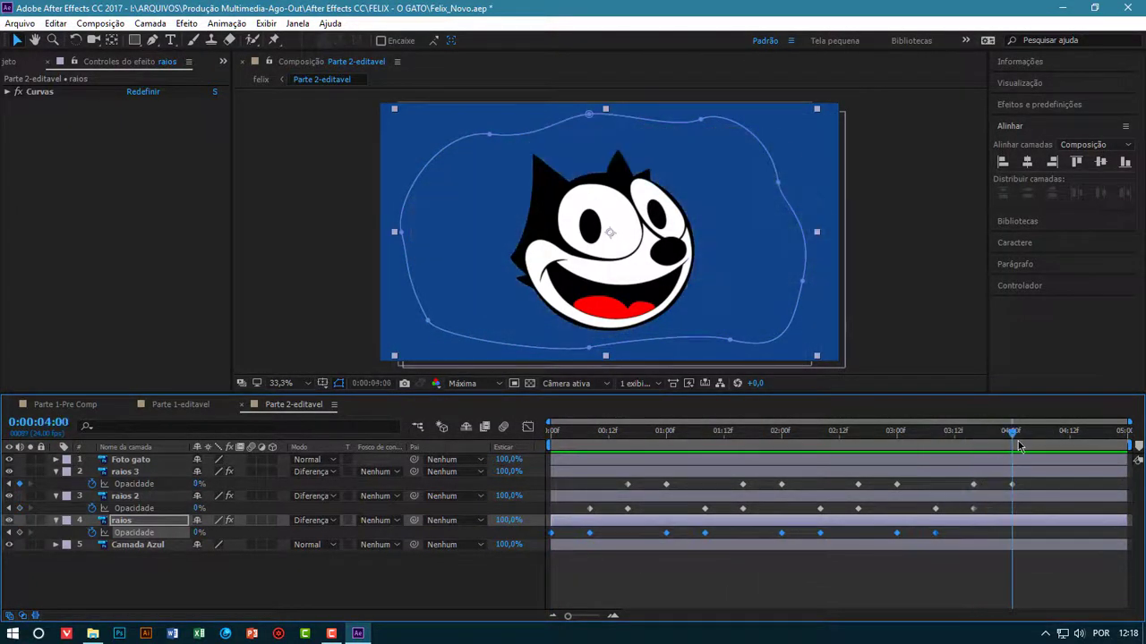
pyautogui.hotkey('ctrl', 'v')
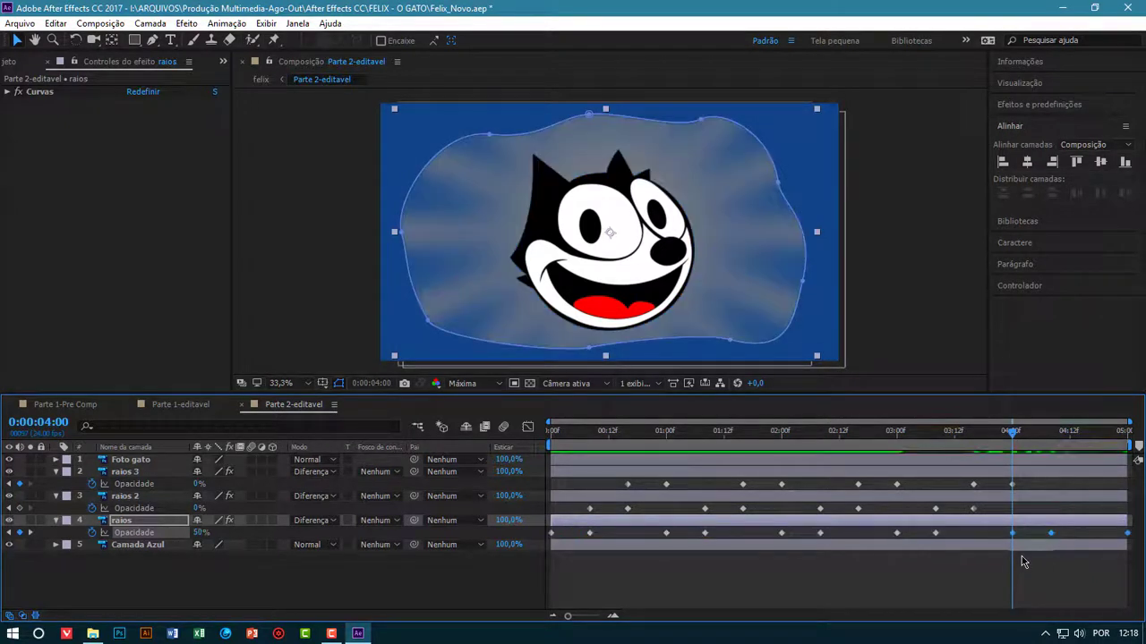
# Preview the glow animation with the added raios pulse and return to 0:00:00:00
pyautogui.press('space')
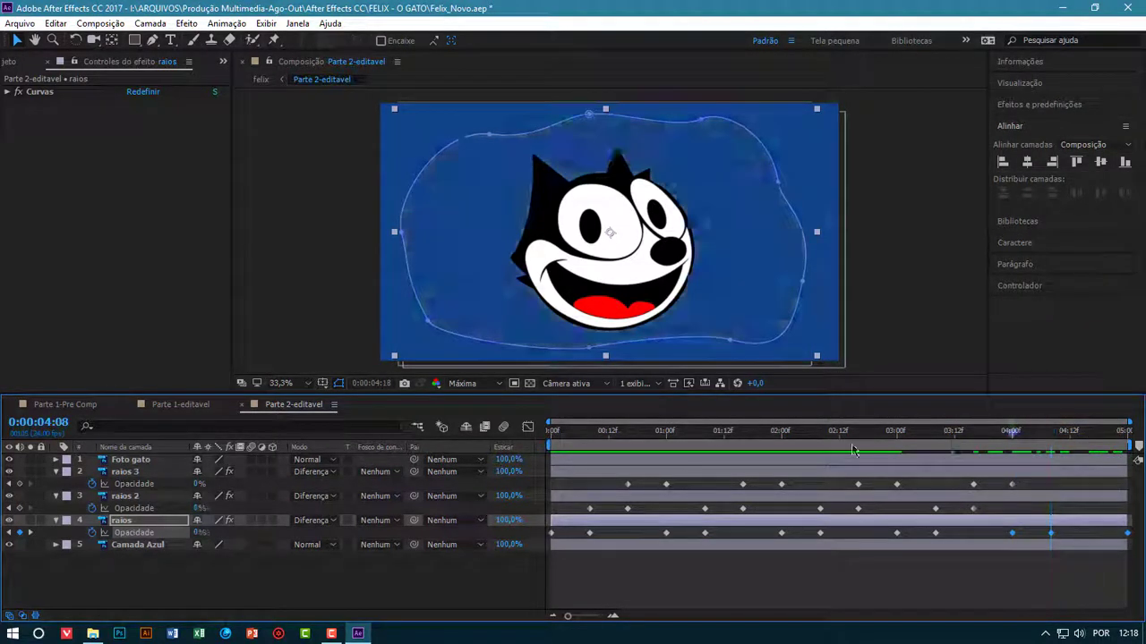
pyautogui.click(650, 575)
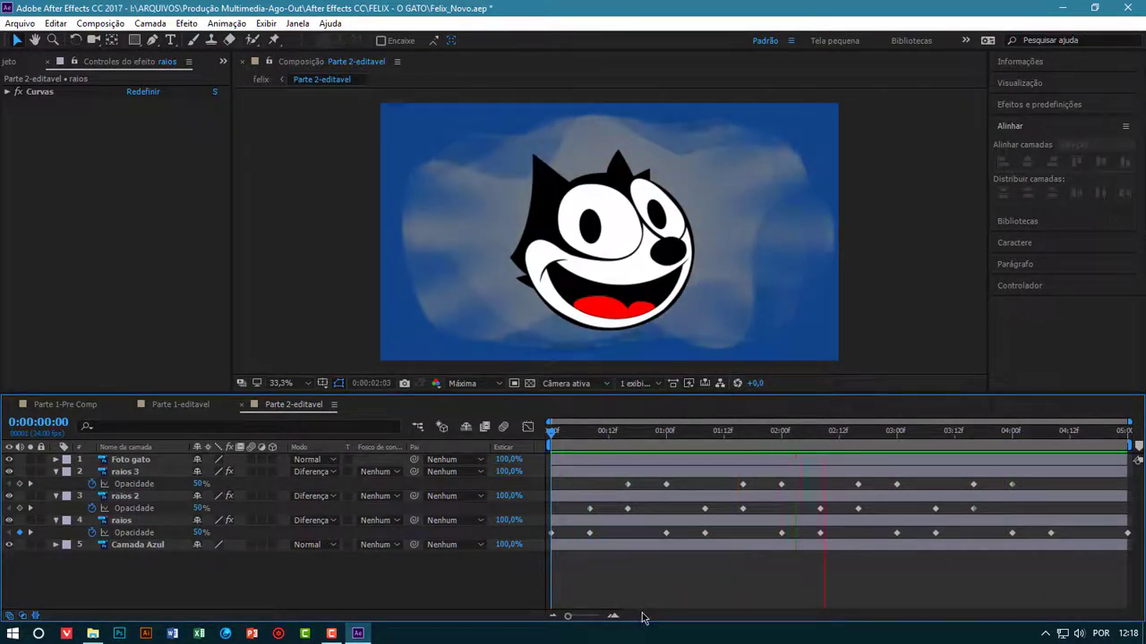
pyautogui.press('space')
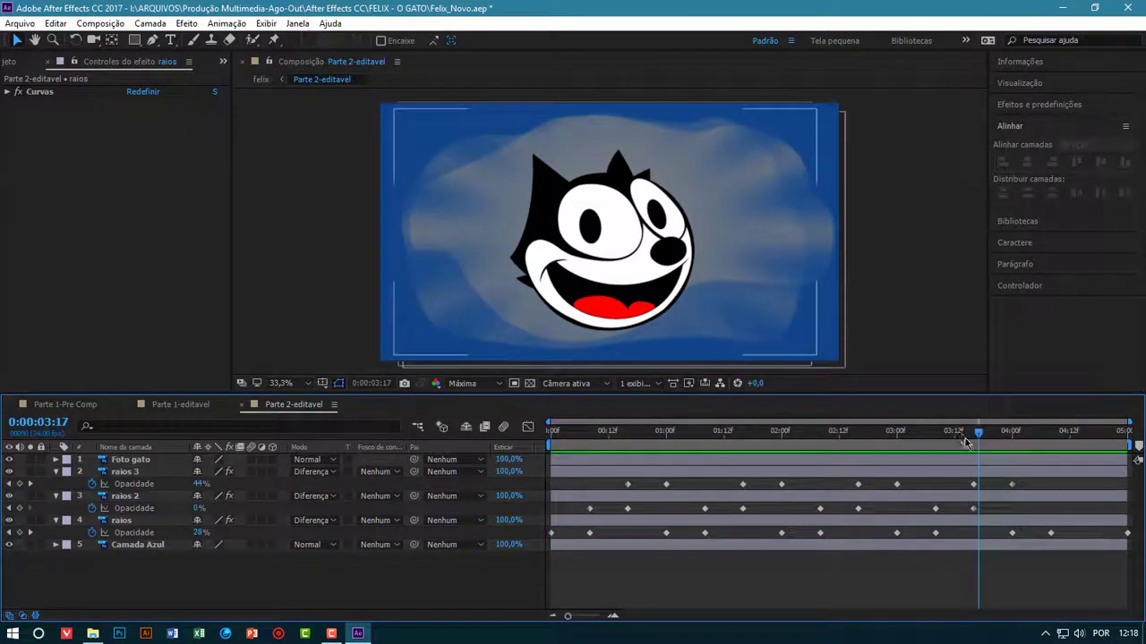
pyautogui.moveTo(949, 442); pyautogui.dragTo(378, 408)
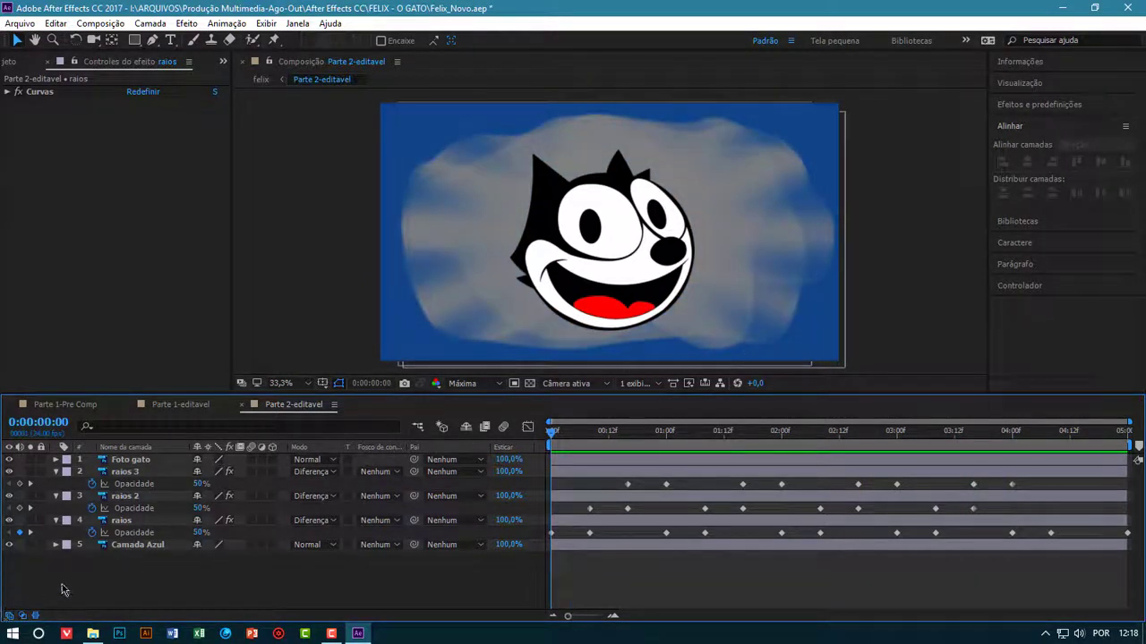
# Collapse the keyframed Opacidade properties of the three raios layers and the Curvas effect controls of raios 3
pyautogui.click(125, 472)
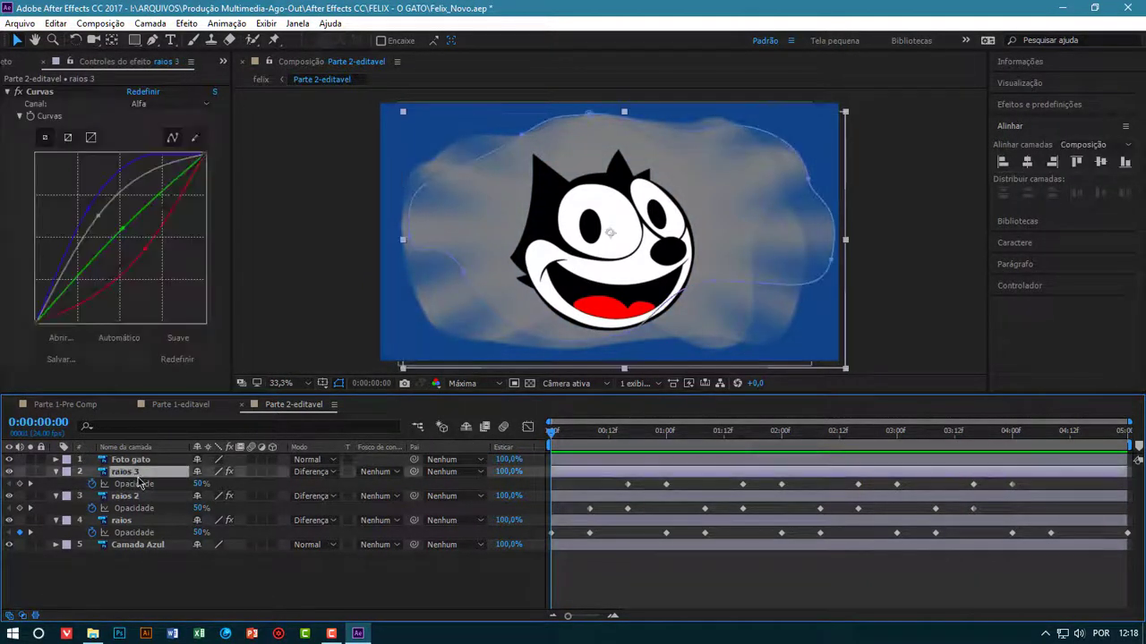
pyautogui.keyDown('shift'); pyautogui.click(136, 534); pyautogui.keyUp('shift')
pyautogui.keyDown('shift'); pyautogui.click(135, 547); pyautogui.keyUp('shift')
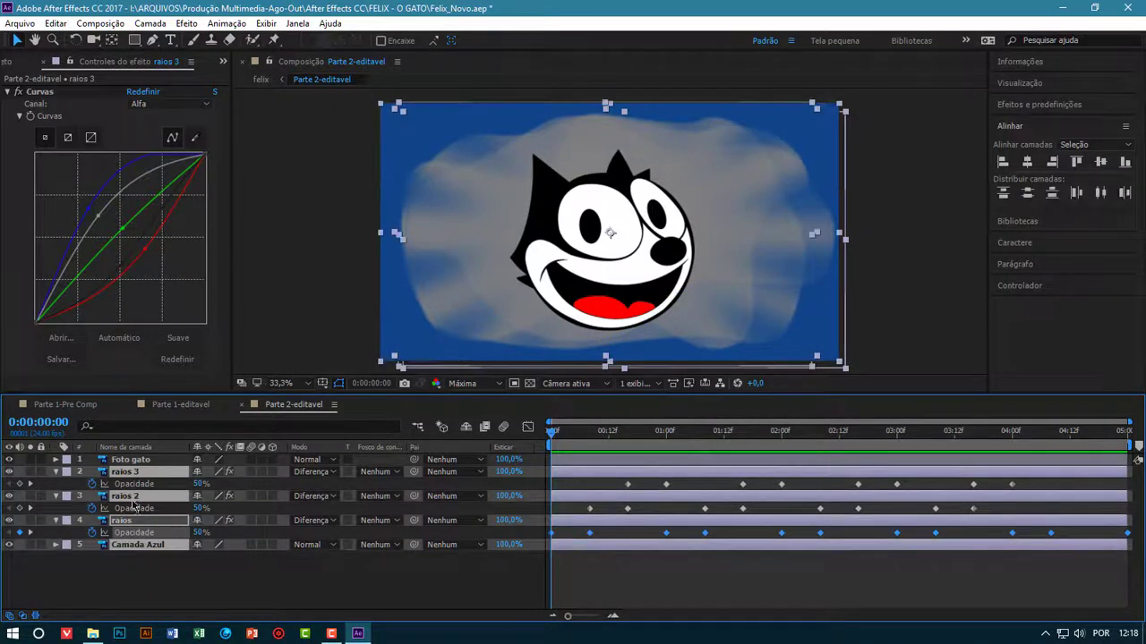
pyautogui.press('u')
pyautogui.click(132, 557)
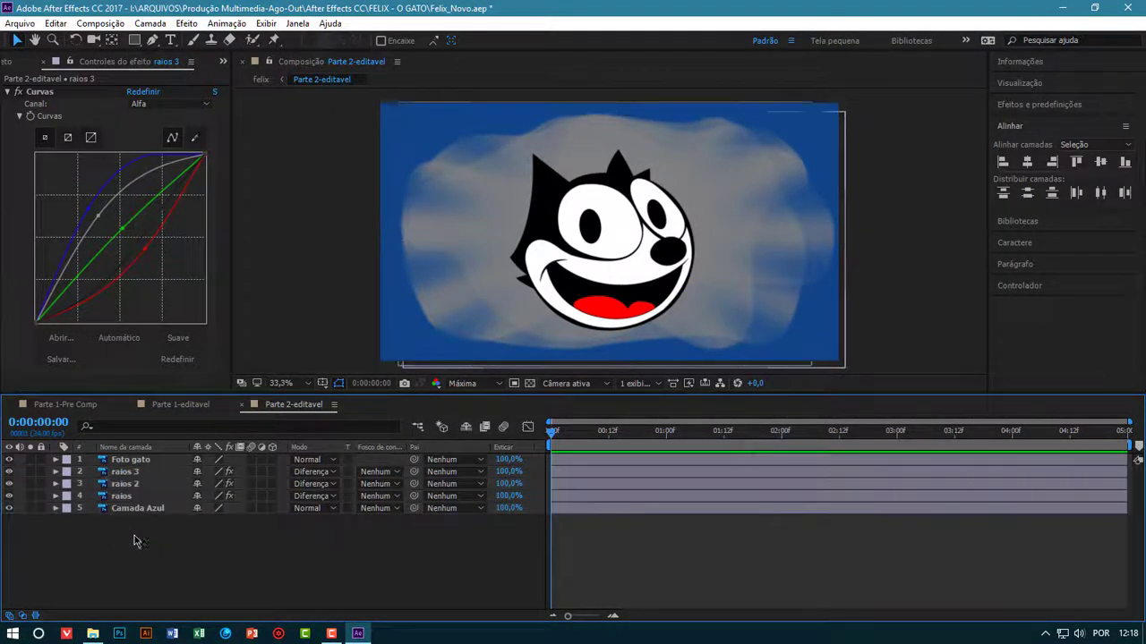
pyautogui.click(9, 92)
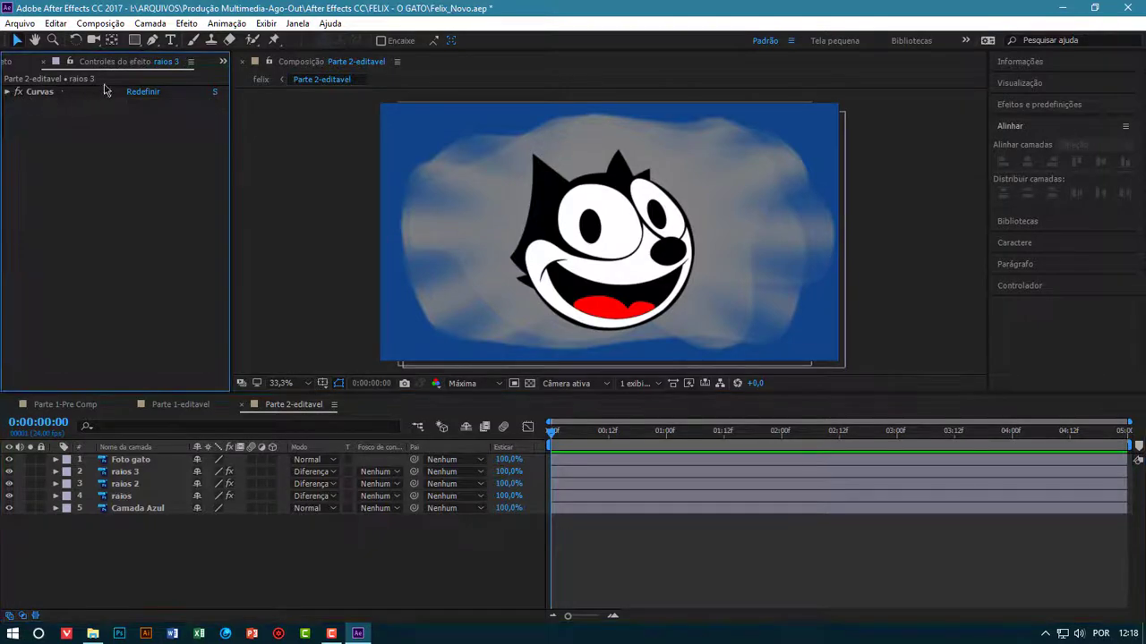
pyautogui.click(223, 63)
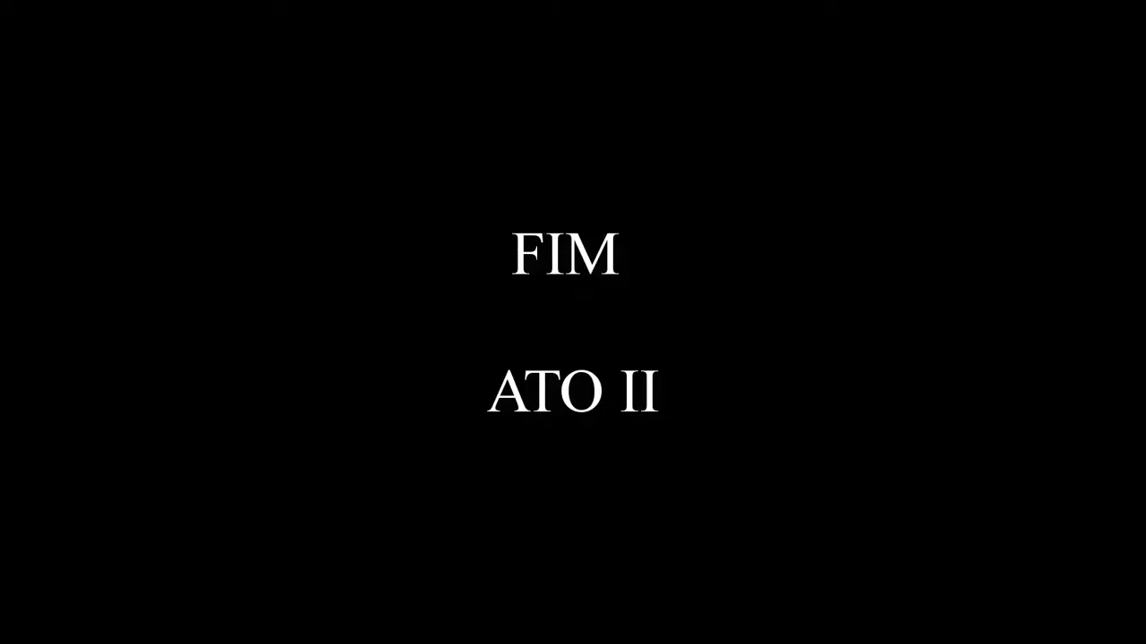